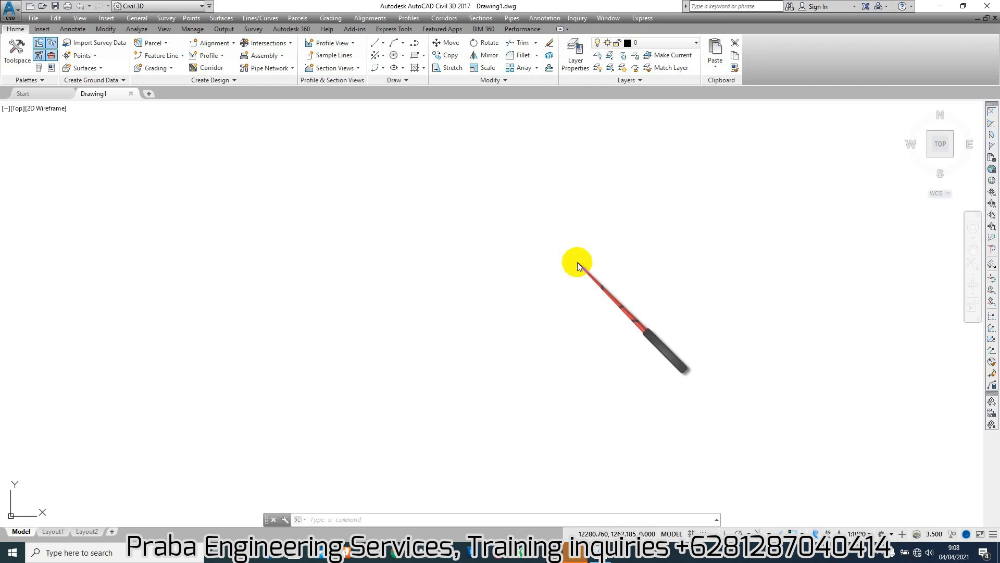
Open the LAT_GEOTEXTILE drawing from the SOLUSI folder.
{"action": "left_click", "coordinate": [42, 6]}
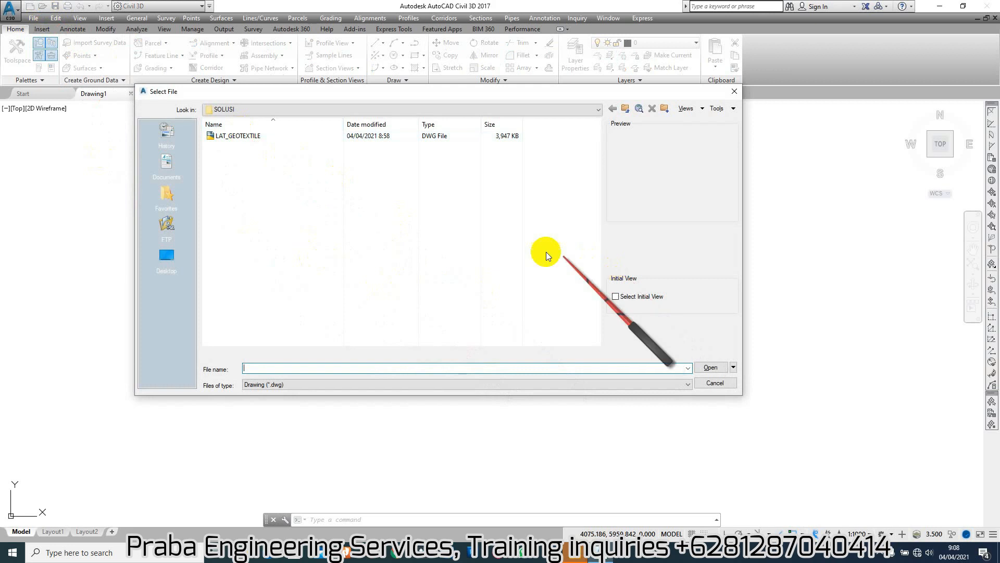
{"action": "left_click", "coordinate": [238, 136]}
{"action": "left_click", "coordinate": [710, 369]}
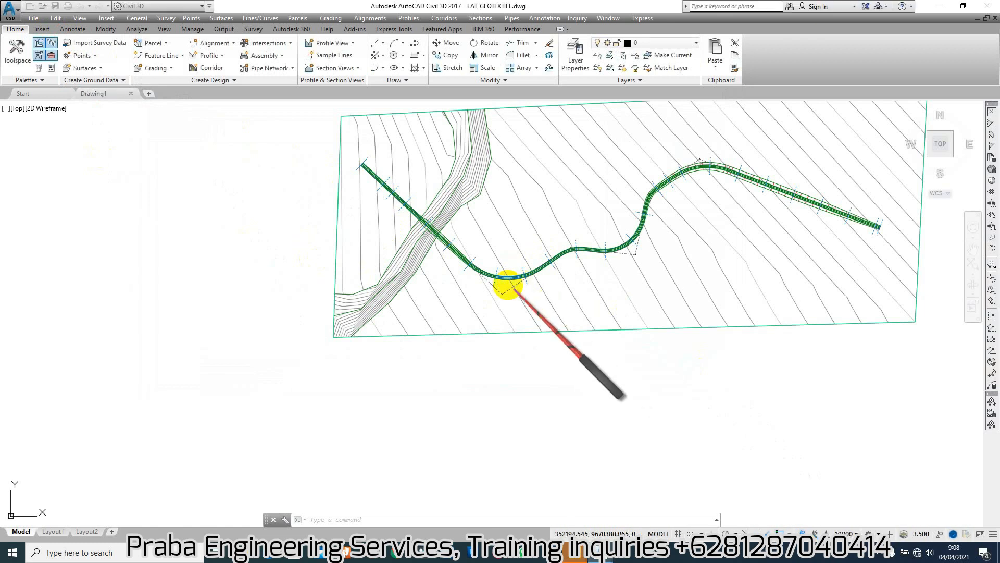
Examine the plan and the road's profile view, including the ground dip near station 0+300 and its band elevations.
{"action": "scroll", "coordinate": [462, 232], "scroll_direction": "down", "scroll_amount": 4}
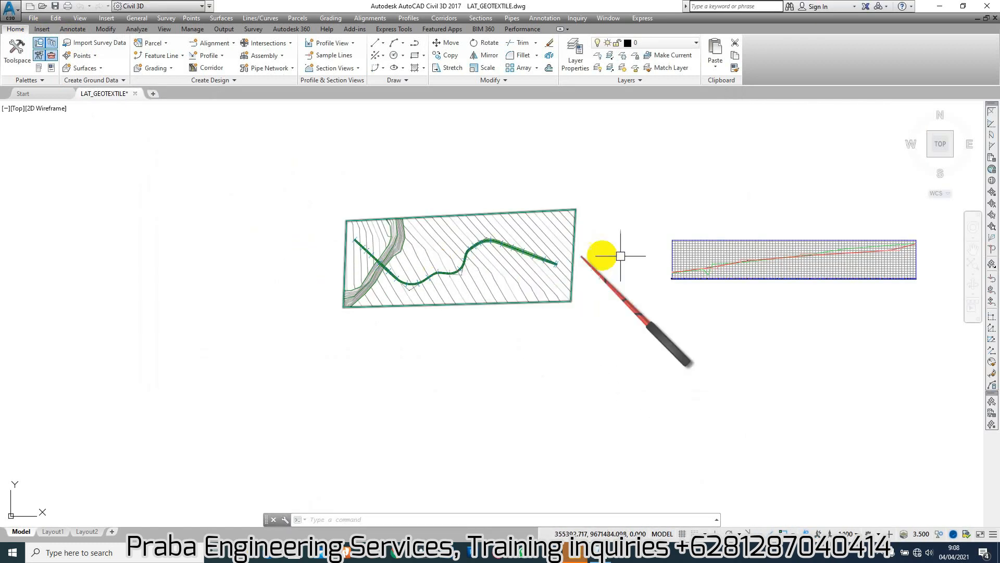
{"action": "scroll", "coordinate": [705, 268], "scroll_direction": "up", "scroll_amount": 6}
{"action": "scroll", "coordinate": [713, 250], "scroll_direction": "up", "scroll_amount": 6}
{"action": "scroll", "coordinate": [334, 283], "scroll_direction": "down", "scroll_amount": 6}
{"action": "scroll", "coordinate": [909, 201], "scroll_direction": "up", "scroll_amount": 8}
{"action": "scroll", "coordinate": [510, 268], "scroll_direction": "down", "scroll_amount": 6}
{"action": "scroll", "coordinate": [757, 234], "scroll_direction": "down", "scroll_amount": 5}
{"action": "scroll", "coordinate": [386, 241], "scroll_direction": "up", "scroll_amount": 8}
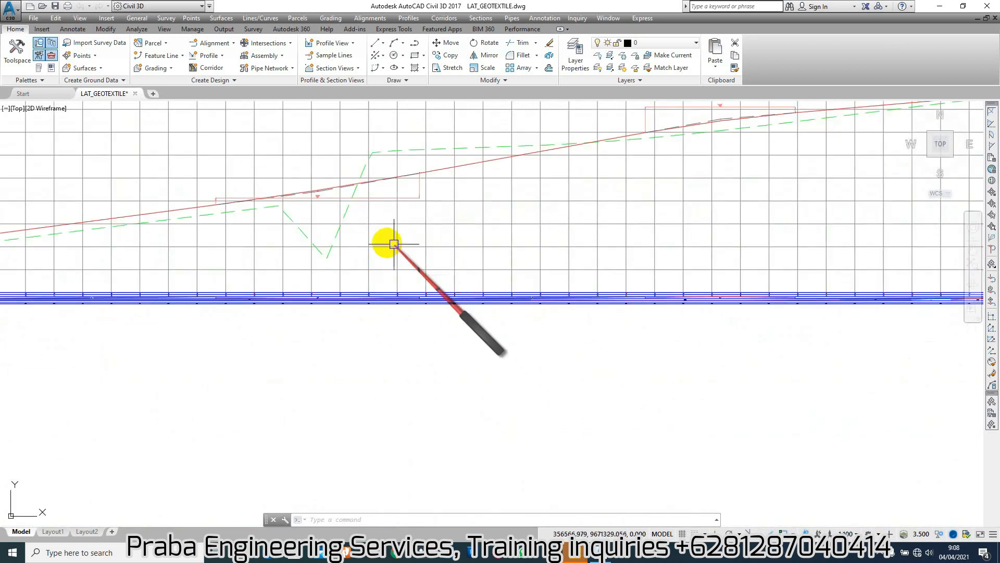
{"action": "scroll", "coordinate": [690, 274], "scroll_direction": "down", "scroll_amount": 5}
{"action": "scroll", "coordinate": [607, 287], "scroll_direction": "up", "scroll_amount": 5}
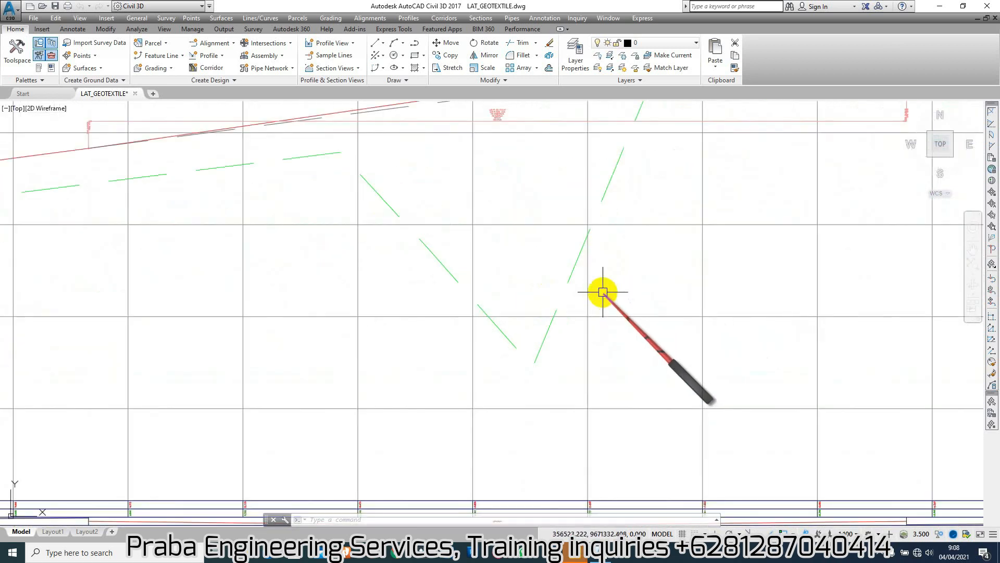
{"action": "scroll", "coordinate": [608, 290], "scroll_direction": "down", "scroll_amount": 6}
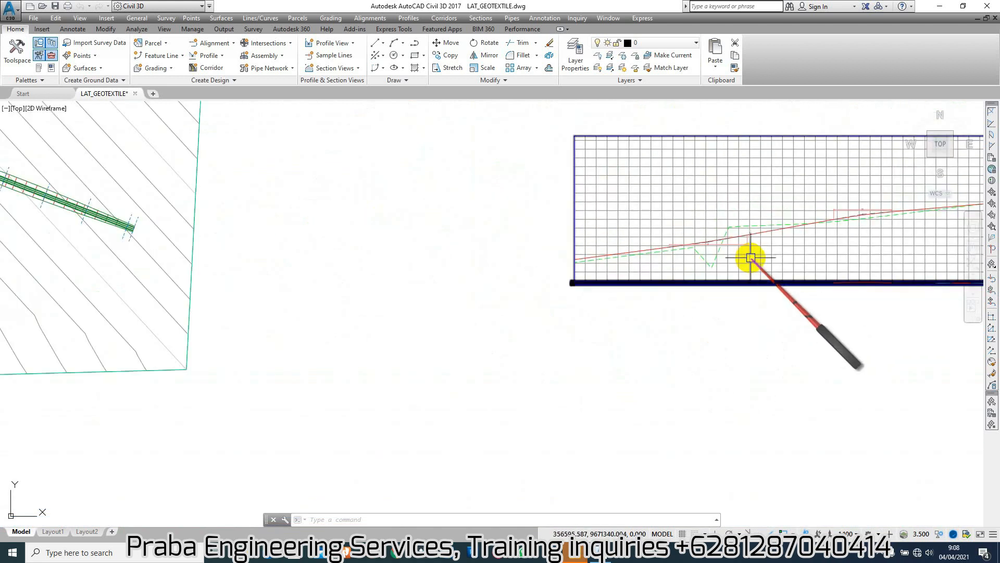
{"action": "scroll", "coordinate": [748, 257], "scroll_direction": "up", "scroll_amount": 6}
{"action": "scroll", "coordinate": [732, 288], "scroll_direction": "down", "scroll_amount": 5}
{"action": "scroll", "coordinate": [648, 306], "scroll_direction": "up", "scroll_amount": 3}
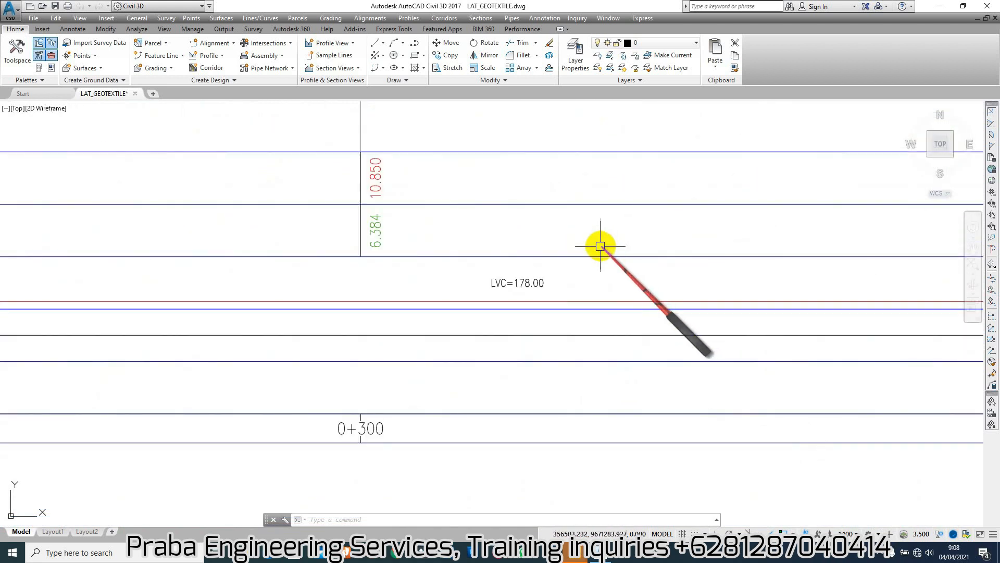
{"action": "scroll", "coordinate": [609, 262], "scroll_direction": "down", "scroll_amount": 6}
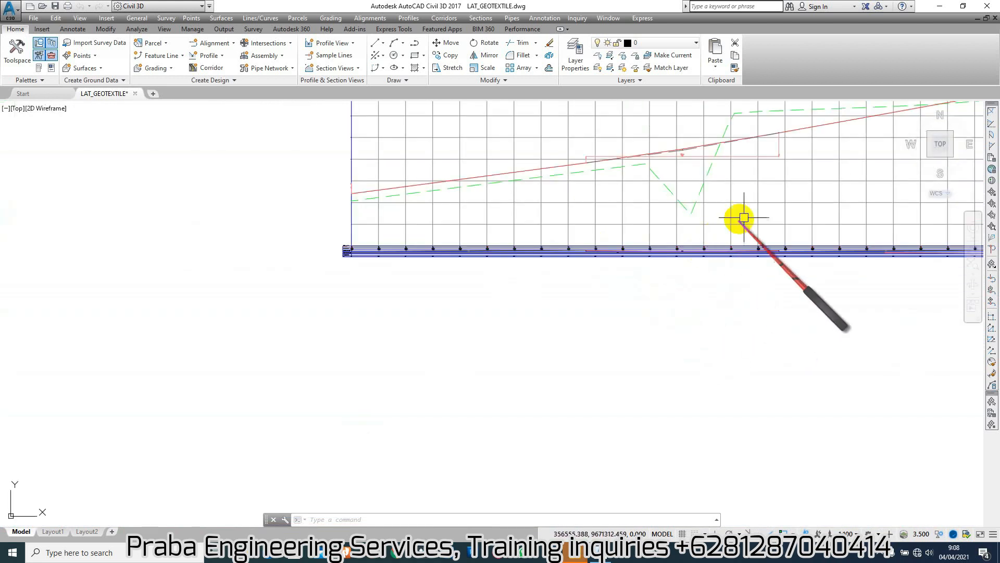
Inspect the existing surface's contours in plan where the road corridor crosses the channel.
{"action": "scroll", "coordinate": [409, 225], "scroll_direction": "up", "scroll_amount": 6}
{"action": "left_click", "coordinate": [577, 275]}
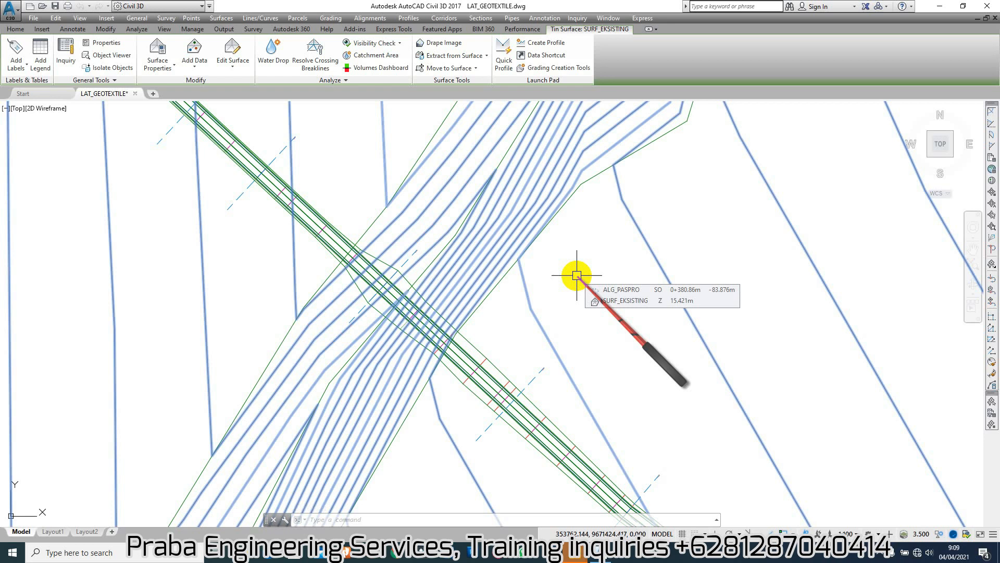
{"action": "scroll", "coordinate": [579, 256], "scroll_direction": "down", "scroll_amount": 2}
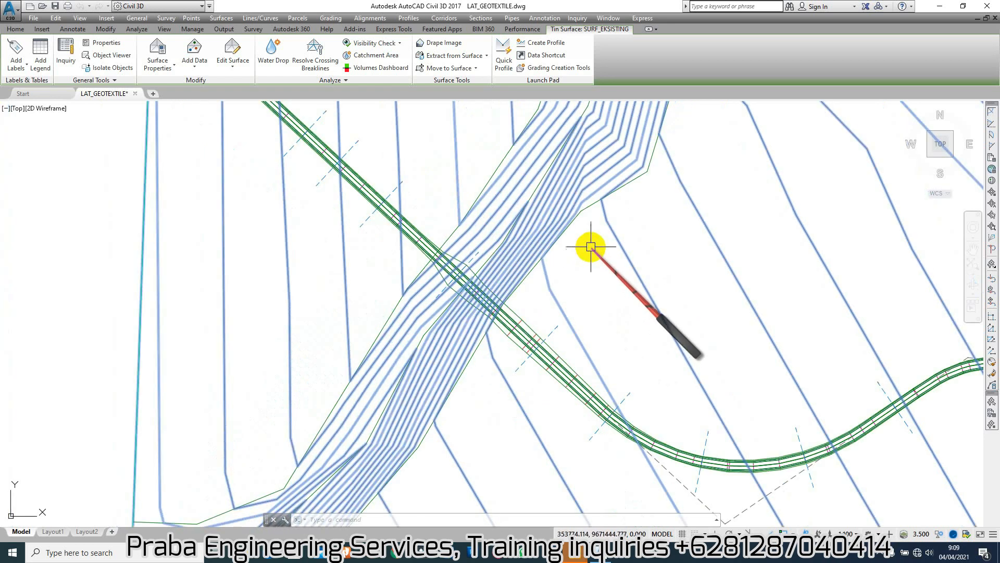
{"action": "key", "text": "Escape"}
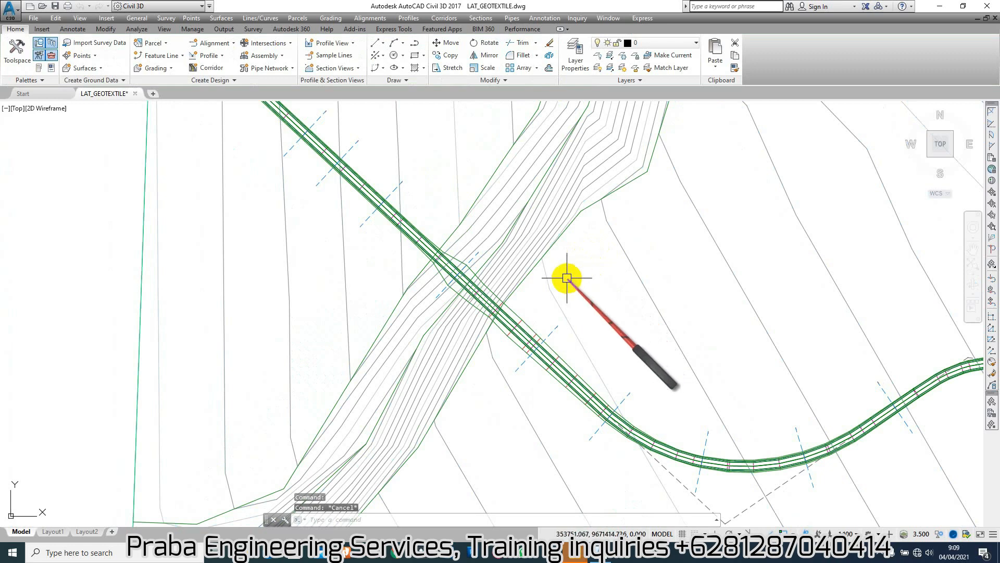
Switch to the TOPO SURVEY_SWAMPY_AREA_LOCATION workbook in Excel and open its Save As dialog.
{"action": "left_click", "coordinate": [97, 554]}
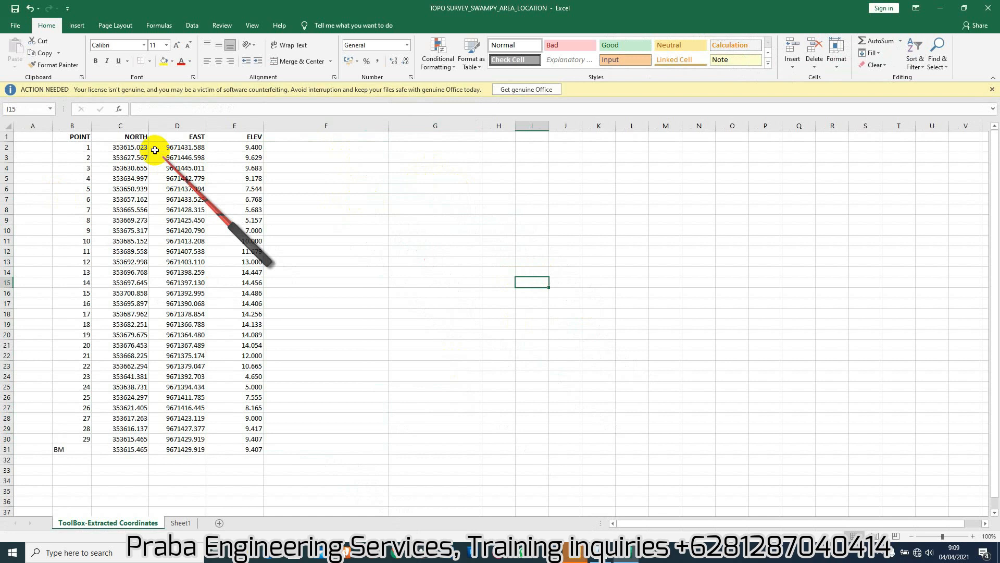
{"action": "left_click", "coordinate": [20, 30]}
{"action": "left_click", "coordinate": [33, 166]}
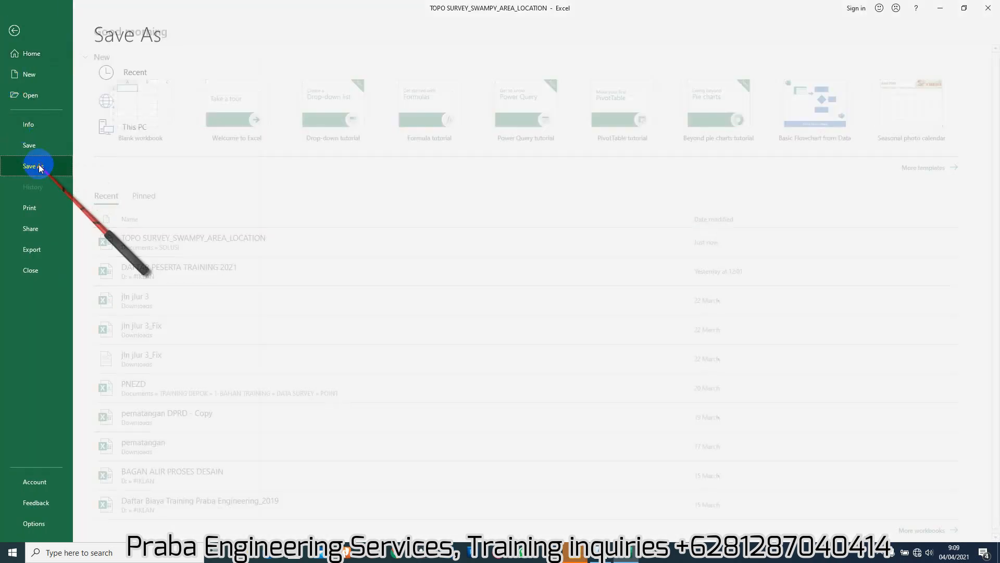
{"action": "left_click", "coordinate": [173, 178]}
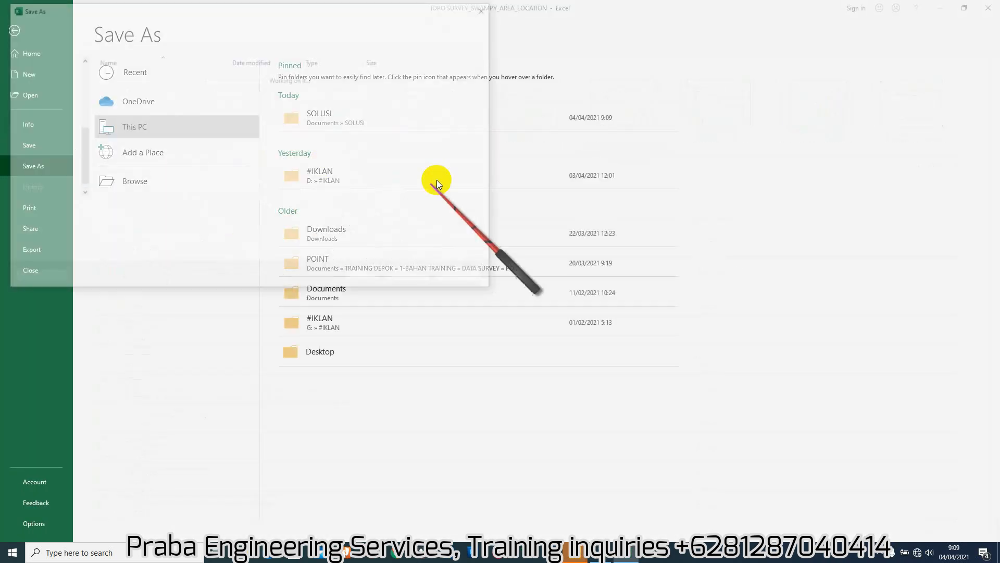
{"action": "key", "text": "Return"}
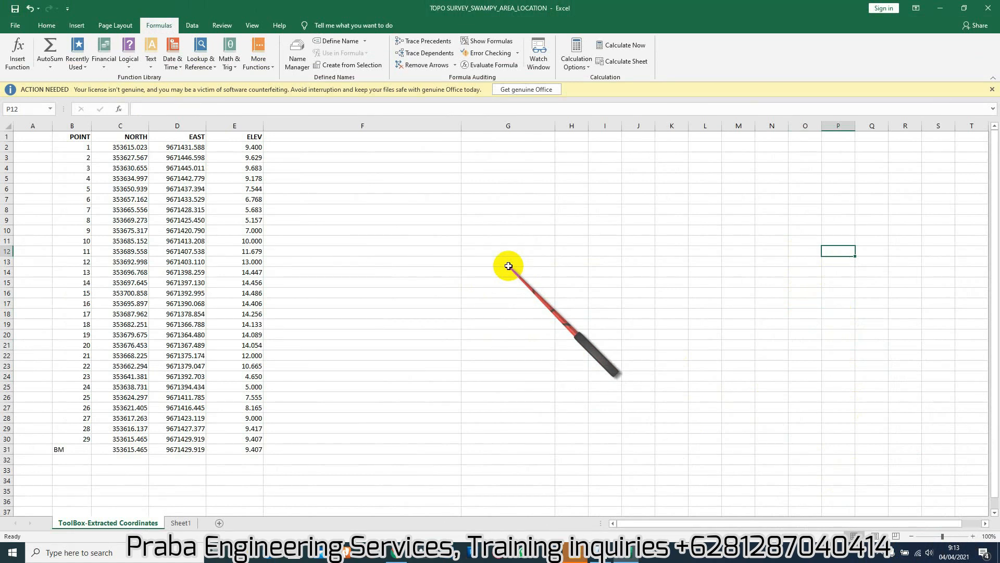
Insert the CONCATENATE function in cell F2, beside the first survey point.
{"action": "left_click", "coordinate": [366, 148]}
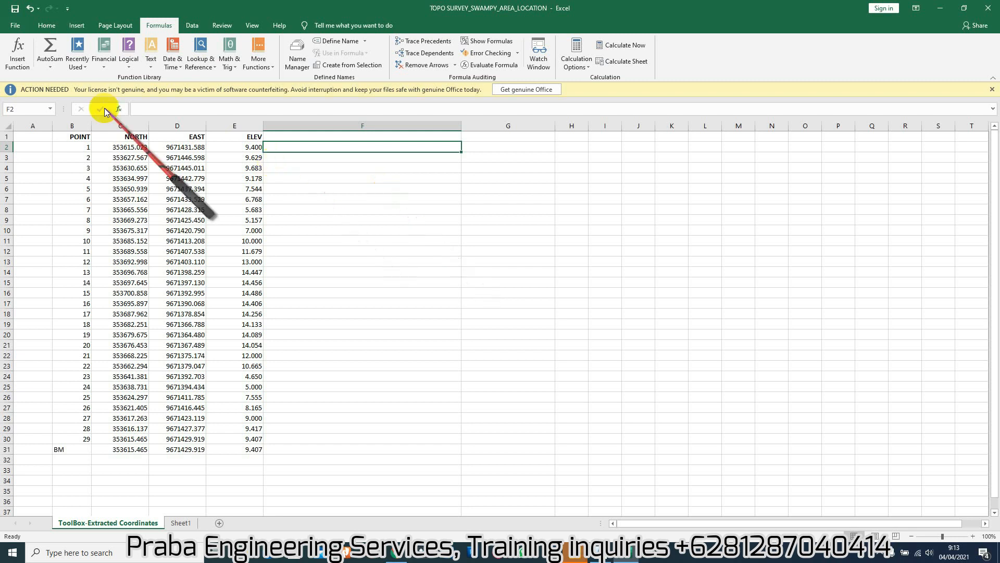
{"action": "left_click", "coordinate": [17, 52]}
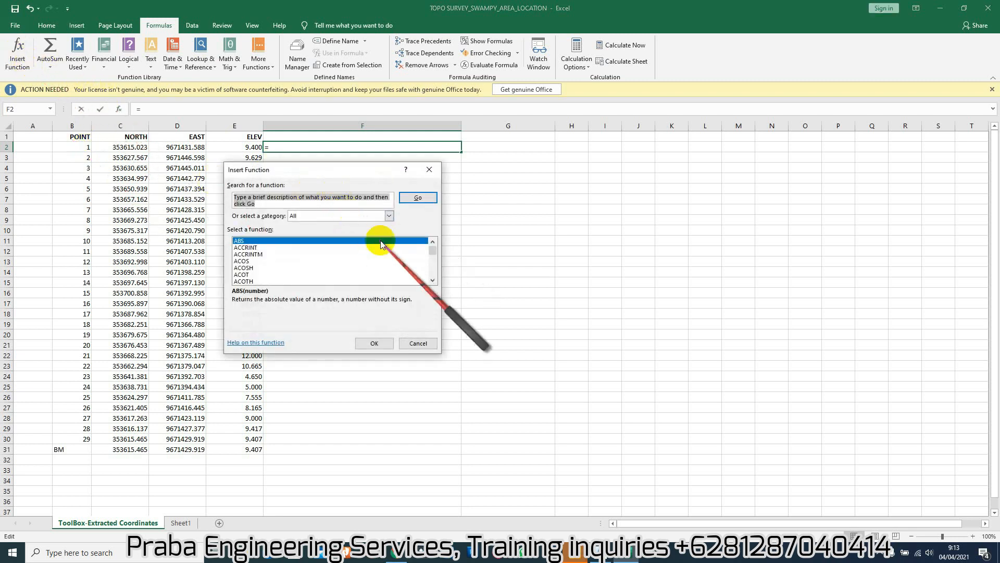
{"action": "left_click", "coordinate": [307, 260]}
{"action": "scroll", "coordinate": [328, 250], "scroll_direction": "down", "scroll_amount": 12}
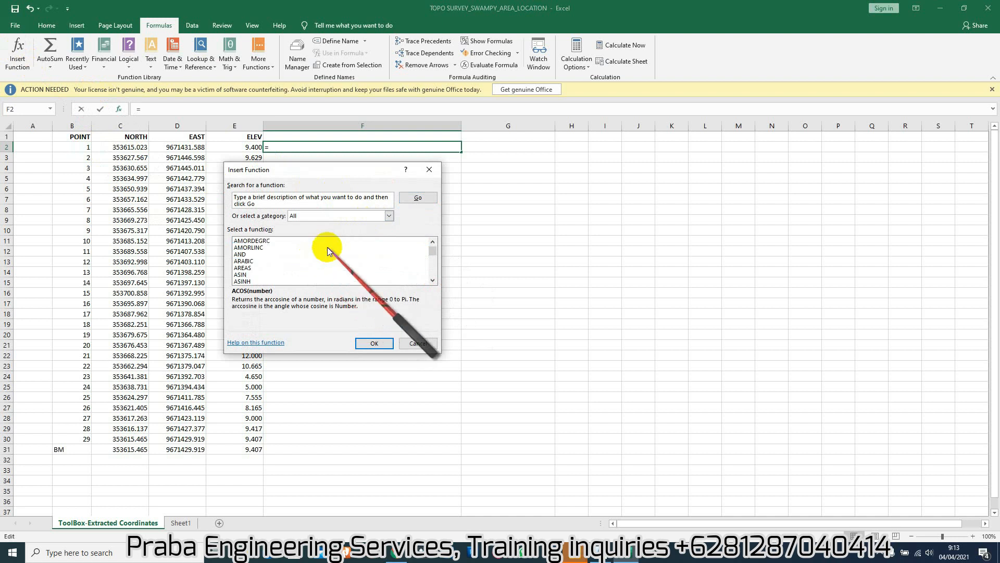
{"action": "scroll", "coordinate": [330, 252], "scroll_direction": "down", "scroll_amount": 10}
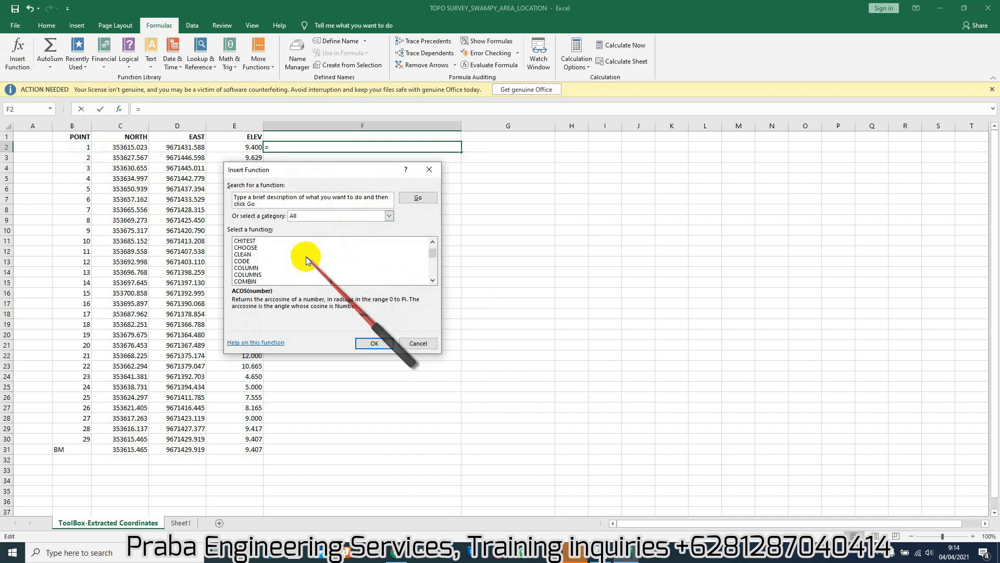
{"action": "left_click", "coordinate": [260, 261]}
{"action": "left_click", "coordinate": [374, 343]}
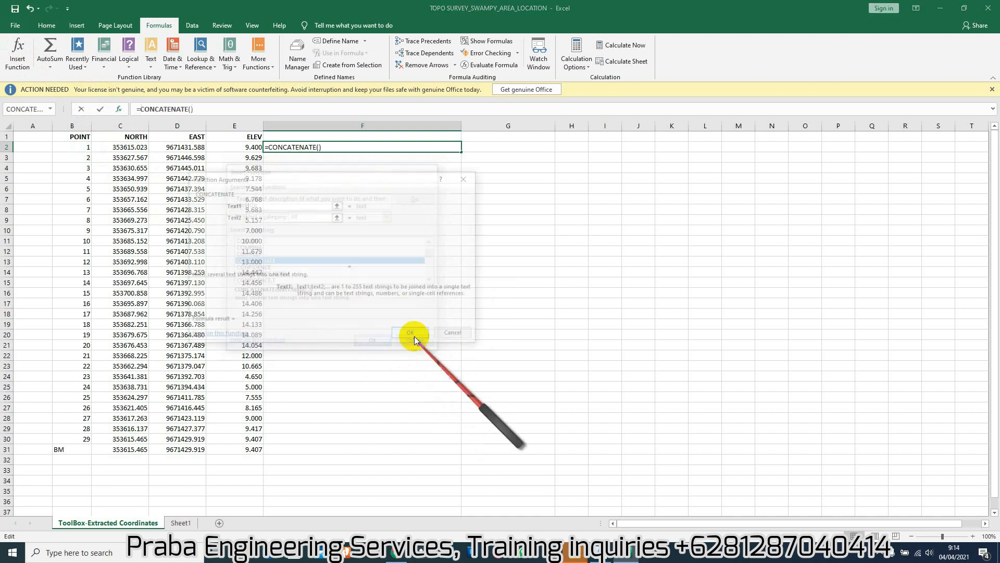
Set the function's arguments to C2, a comma and D2 to join the point's coordinates, and accept the formula.
{"action": "left_click", "coordinate": [338, 204]}
{"action": "left_click", "coordinate": [128, 147]}
{"action": "left_click", "coordinate": [473, 191]}
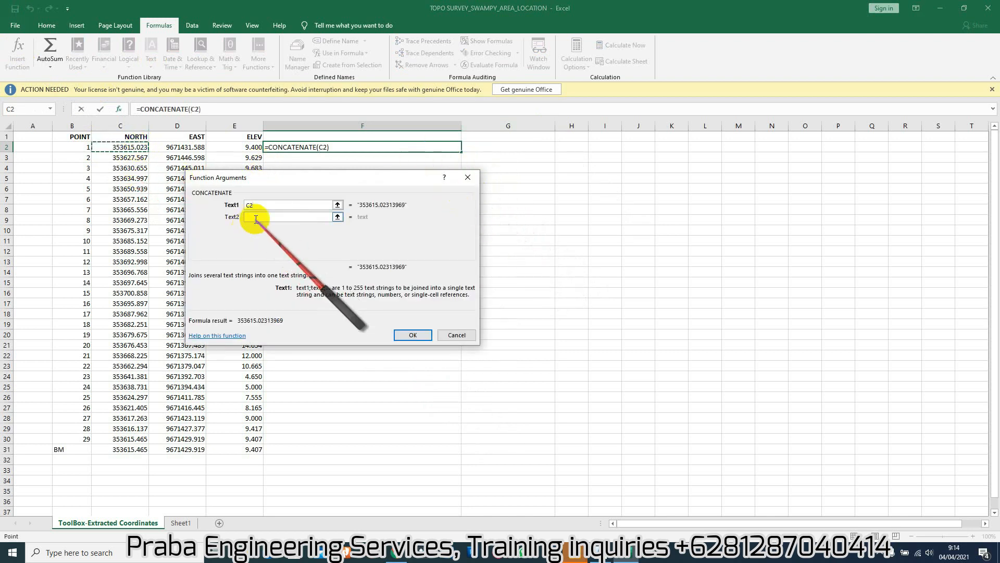
{"action": "left_click", "coordinate": [256, 218]}
{"action": "type", "text": ","}
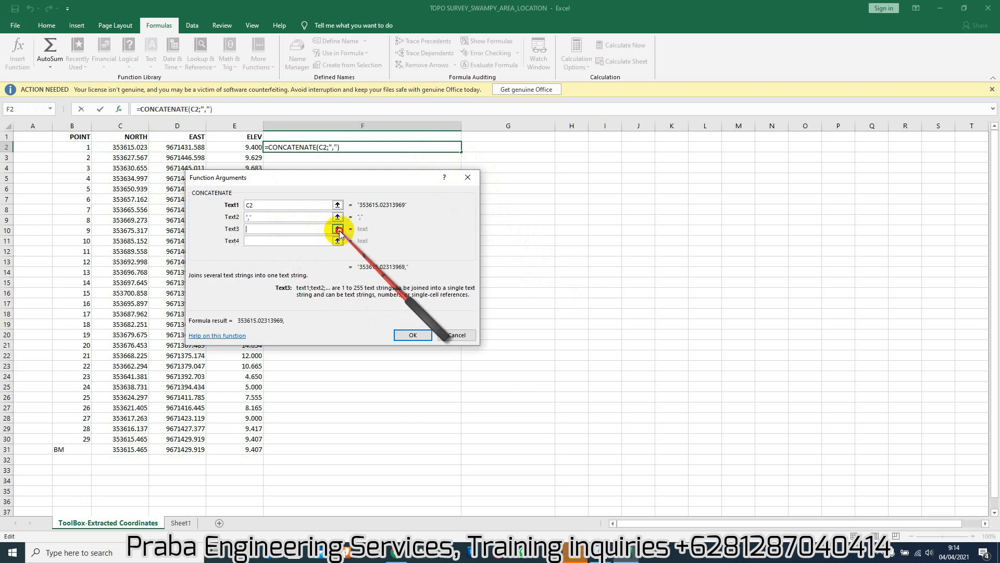
{"action": "left_click", "coordinate": [337, 229]}
{"action": "left_click", "coordinate": [177, 147]}
{"action": "left_click", "coordinate": [473, 191]}
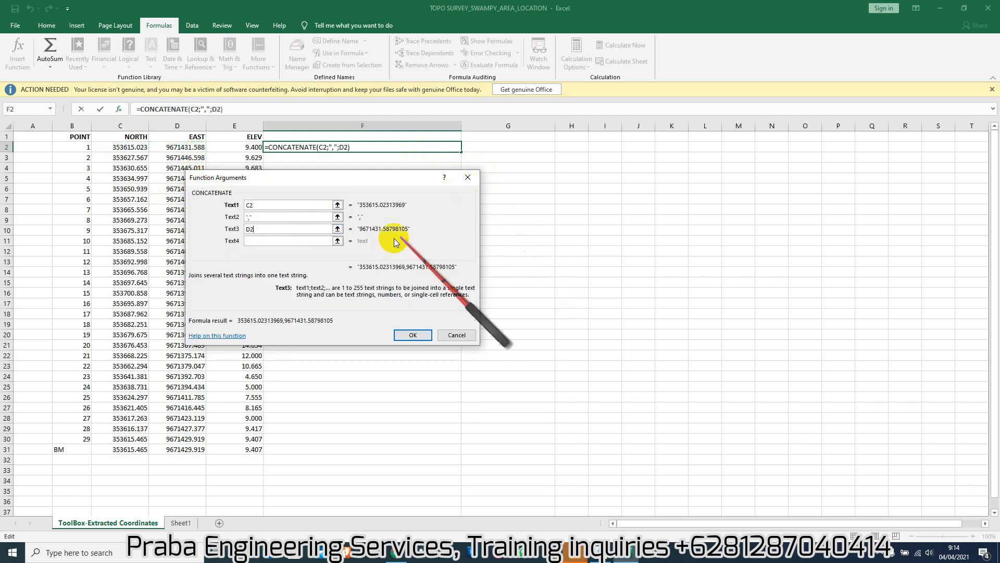
{"action": "left_click", "coordinate": [406, 333]}
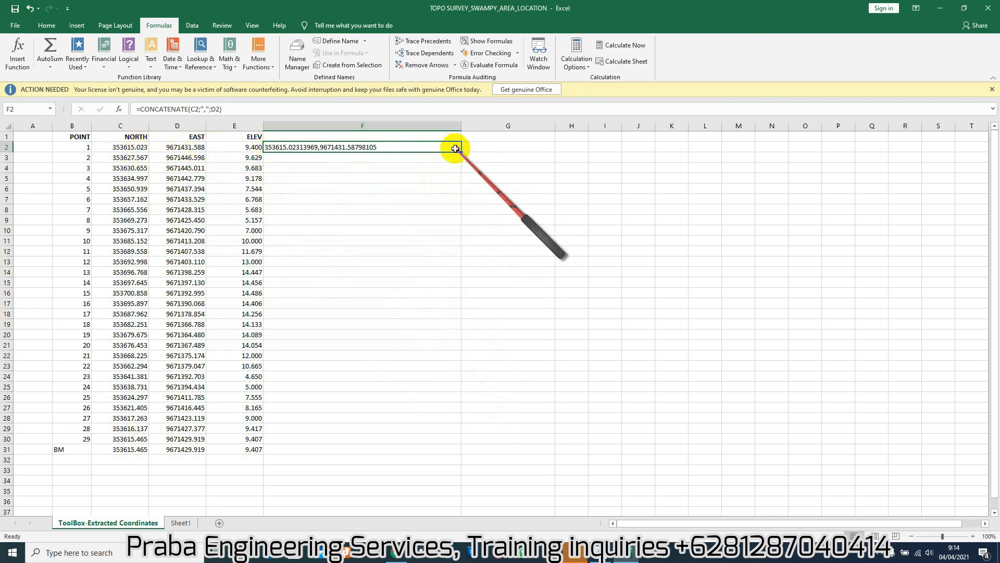
Fill the coordinate formula down from F2 to F31 and copy the filled range.
{"action": "left_click_drag", "start_coordinate": [461, 152], "coordinate": [391, 449]}
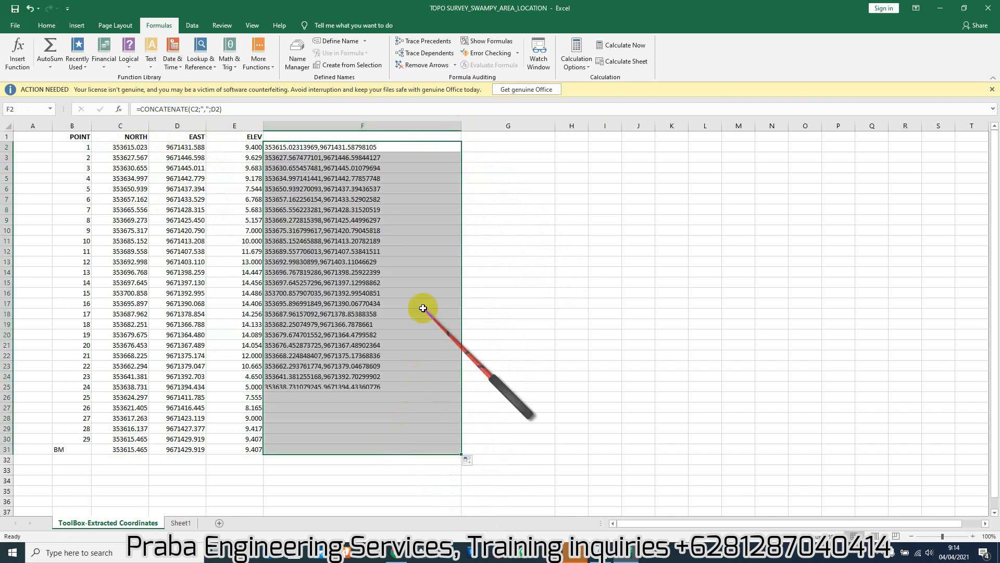
{"action": "right_click", "coordinate": [353, 225]}
{"action": "left_click", "coordinate": [383, 245]}
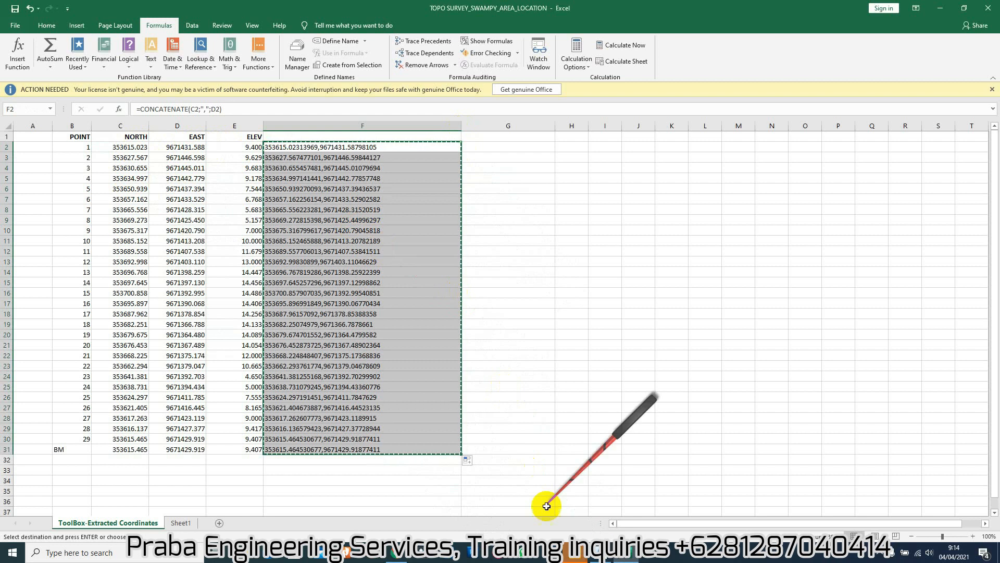
Switch to AutoCAD Civil 3D and draw a polyline through the copied coordinates by pasting them as its points.
{"action": "left_click", "coordinate": [610, 551]}
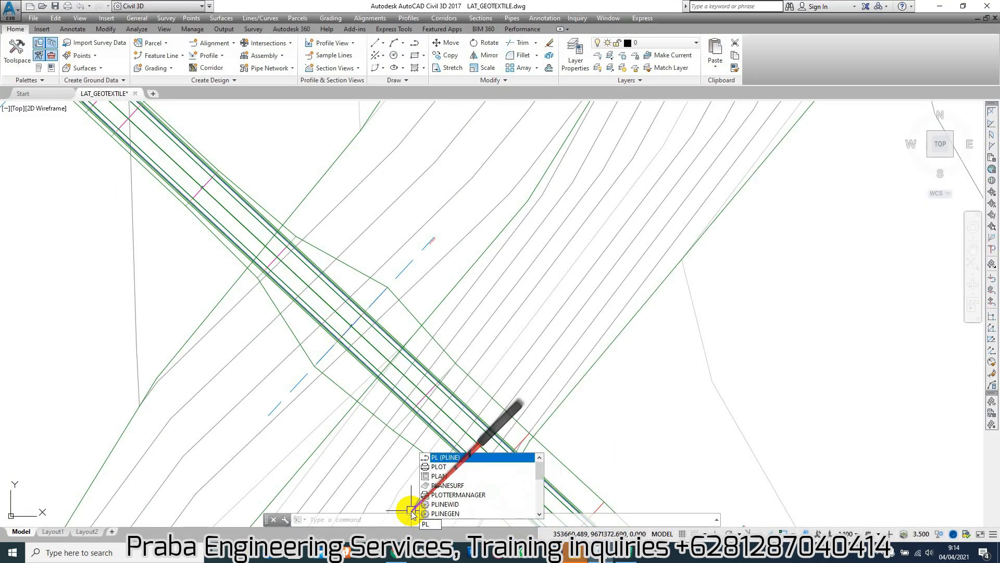
{"action": "key", "text": "Return"}
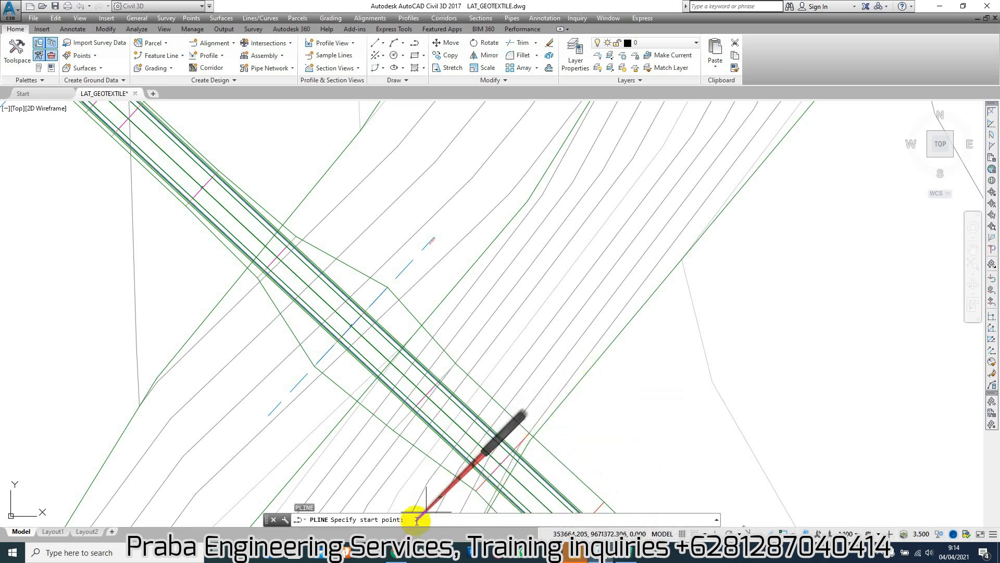
{"action": "right_click", "coordinate": [419, 519]}
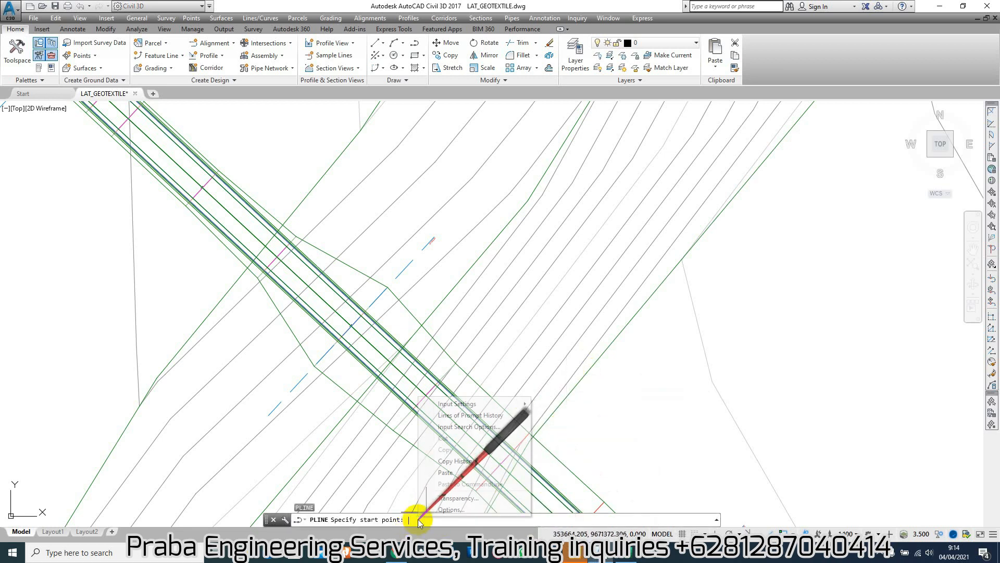
{"action": "left_click", "coordinate": [455, 475]}
{"action": "left_click", "coordinate": [455, 475]}
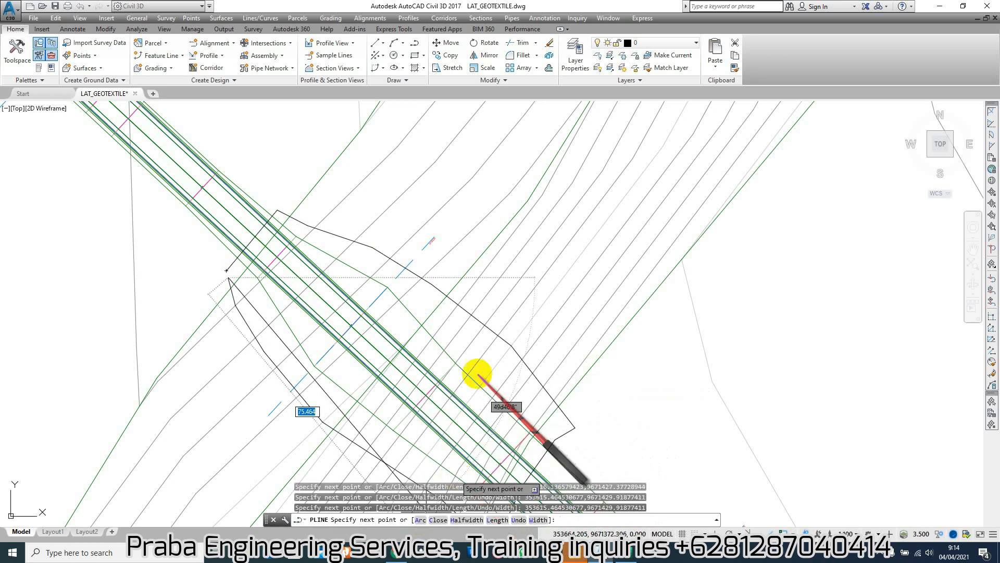
{"action": "key", "text": "Escape"}
{"action": "scroll", "coordinate": [374, 237], "scroll_direction": "down", "scroll_amount": 2}
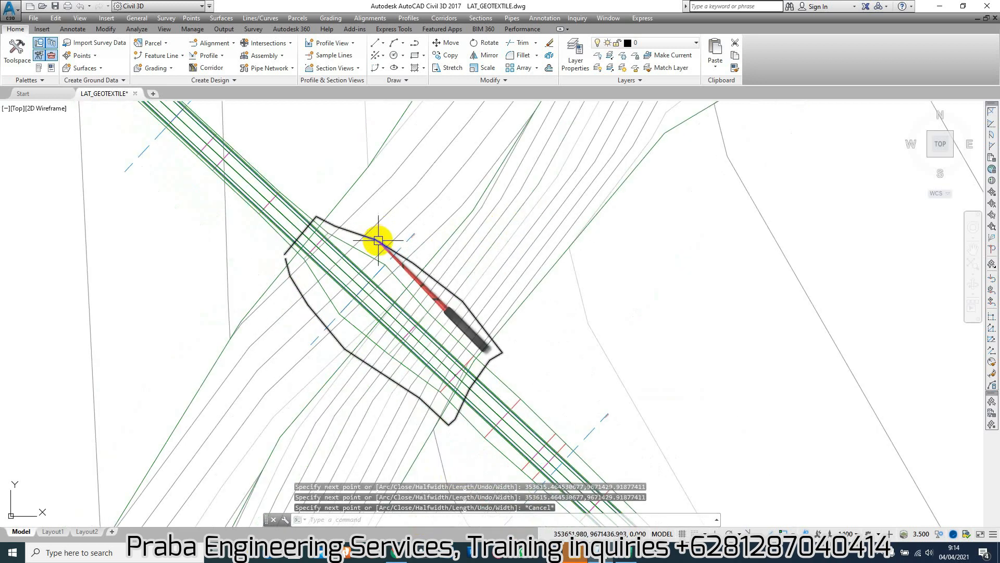
View the existing surface in 3D with the Object Viewer after selecting it with the pasted polyline, and close the viewer.
{"action": "left_click", "coordinate": [431, 256]}
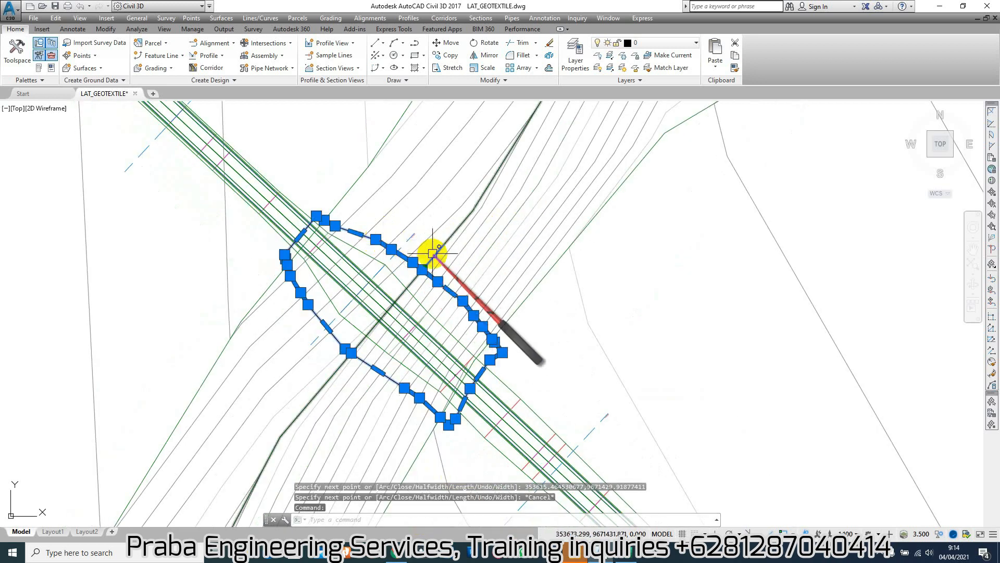
{"action": "right_click", "coordinate": [398, 211]}
{"action": "left_click", "coordinate": [448, 315]}
{"action": "mouse_move", "coordinate": [397, 326]}
{"action": "left_mouse_down"}
{"action": "mouse_move", "coordinate": [456, 350]}
{"action": "mouse_move", "coordinate": [567, 351]}
{"action": "mouse_move", "coordinate": [603, 368]}
{"action": "left_mouse_up"}
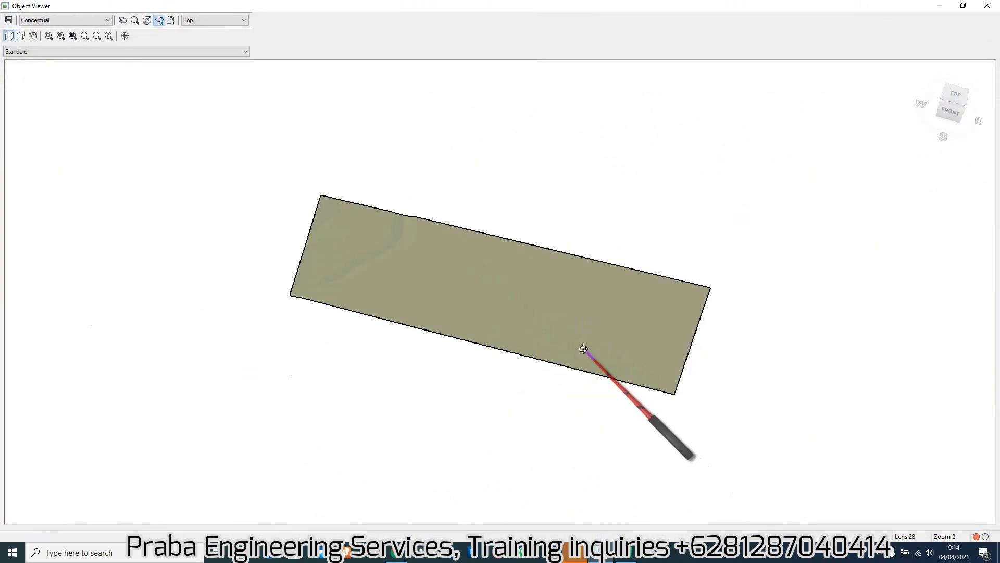
{"action": "mouse_move", "coordinate": [617, 373]}
{"action": "left_mouse_down"}
{"action": "mouse_move", "coordinate": [620, 277]}
{"action": "mouse_move", "coordinate": [662, 166]}
{"action": "mouse_move", "coordinate": [652, 199]}
{"action": "left_mouse_up"}
{"action": "scroll", "coordinate": [521, 302], "scroll_direction": "down", "scroll_amount": 2}
{"action": "scroll", "coordinate": [602, 276], "scroll_direction": "up", "scroll_amount": 2}
{"action": "key", "text": "Escape"}
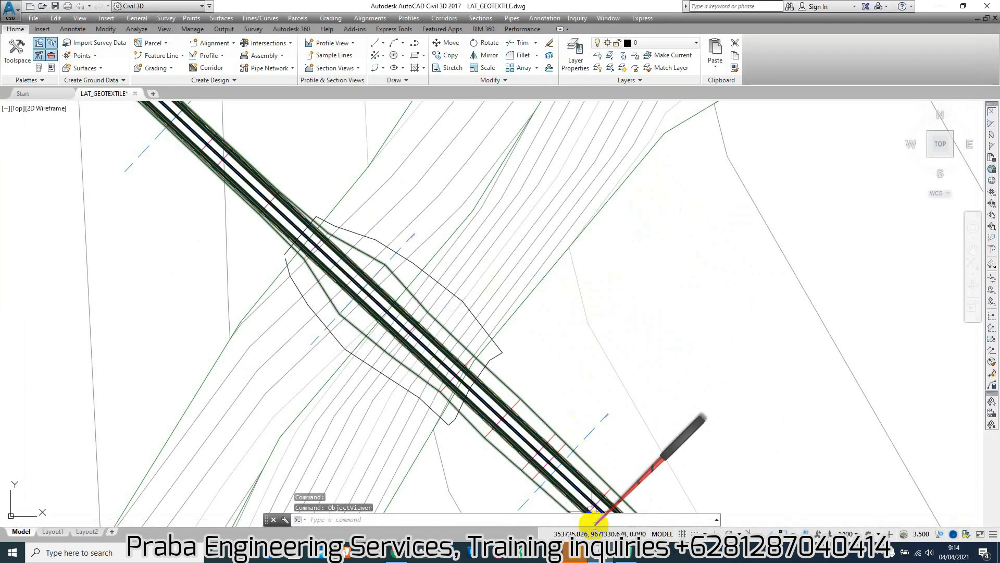
Erase the pasted 2D polyline, switch to Excel and clear the coordinate formula from cell F2.
{"action": "left_click", "coordinate": [496, 347]}
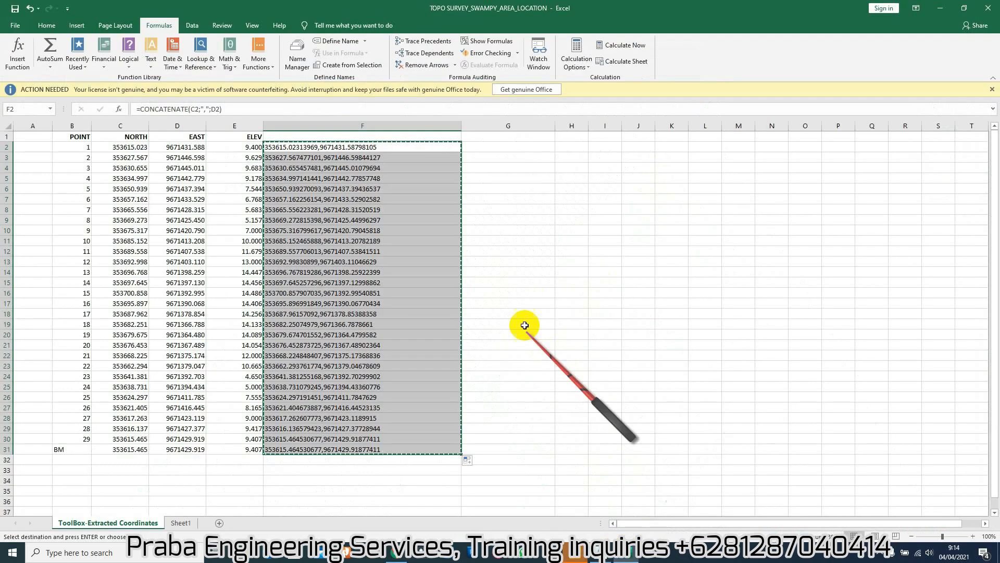
{"action": "key", "text": "ctrl+c"}
{"action": "left_click", "coordinate": [642, 251]}
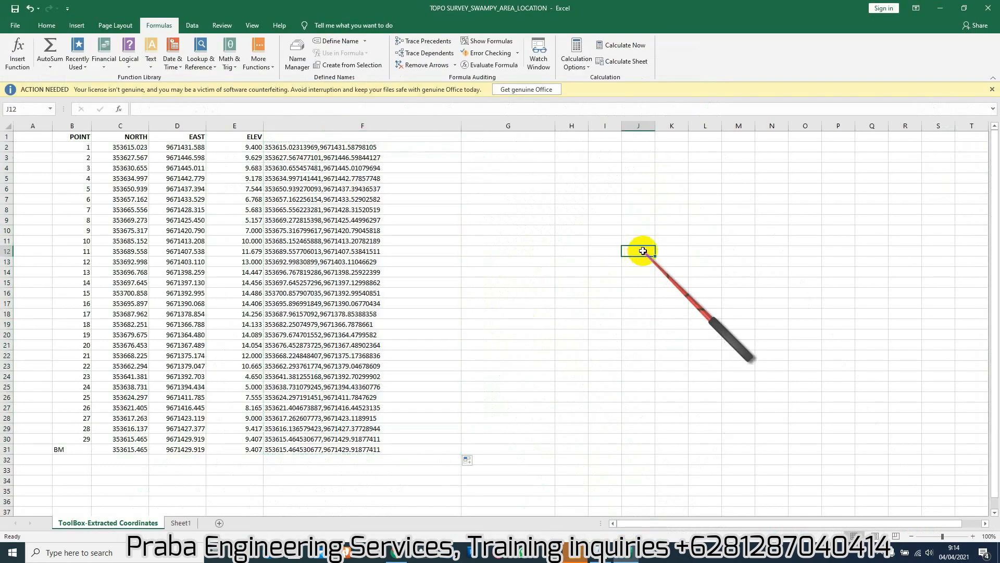
{"action": "left_click", "coordinate": [359, 147]}
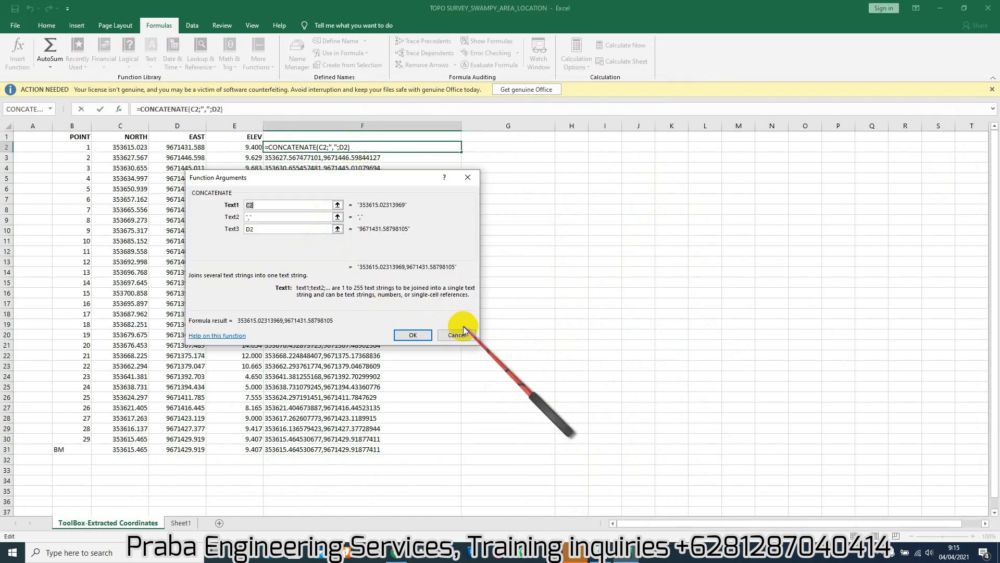
{"action": "key", "text": "Delete"}
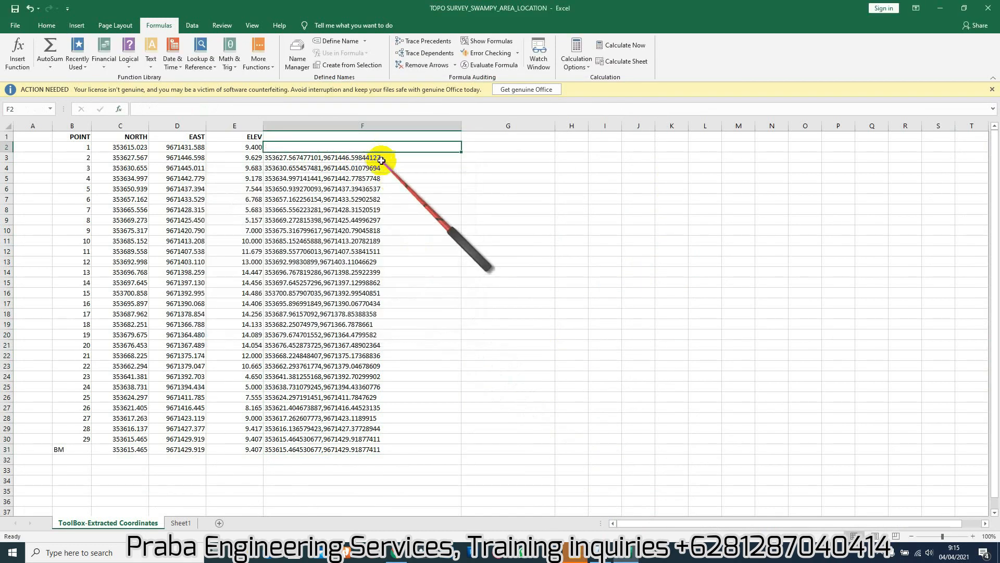
Insert the CONCATENATE function in cell F2 from the list of all functions.
{"action": "left_click", "coordinate": [17, 49]}
{"action": "scroll", "coordinate": [316, 268], "scroll_direction": "down", "scroll_amount": 15}
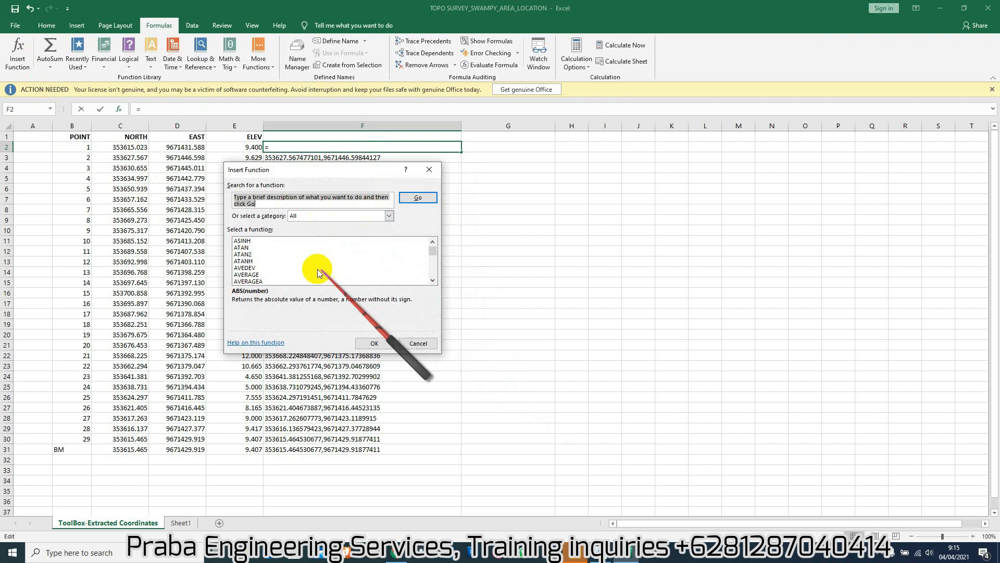
{"action": "scroll", "coordinate": [293, 264], "scroll_direction": "down", "scroll_amount": 7}
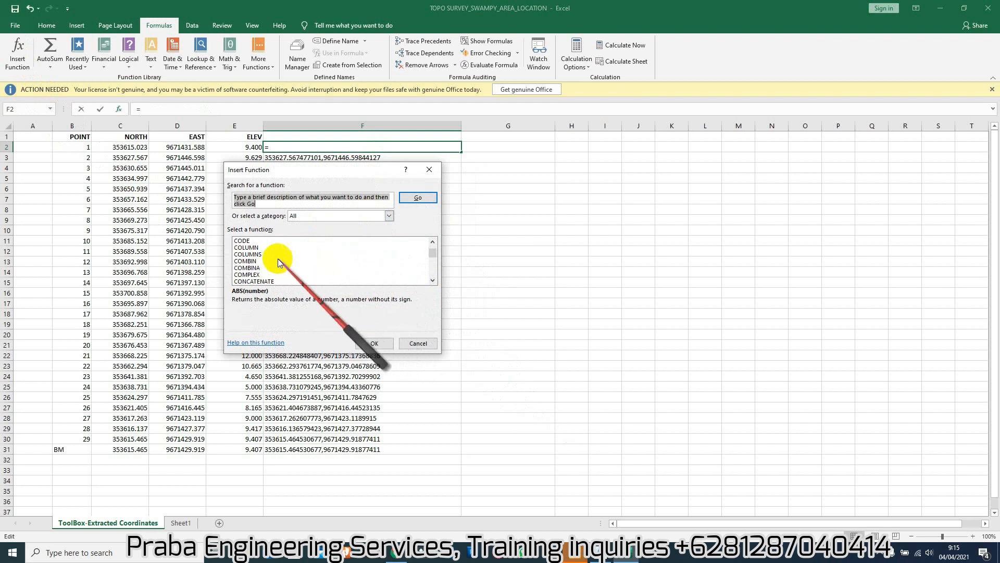
{"action": "left_click", "coordinate": [269, 240]}
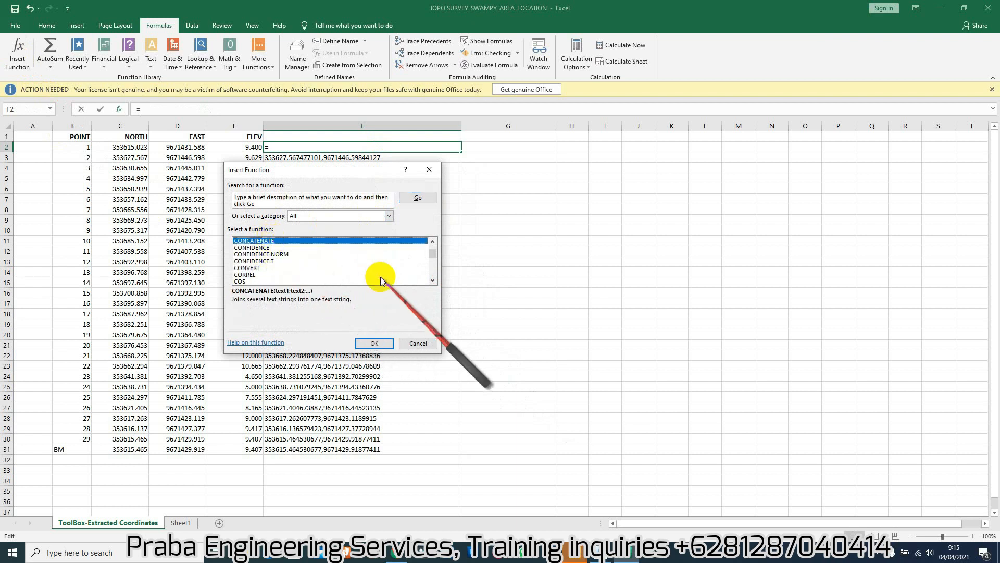
{"action": "left_click", "coordinate": [373, 343]}
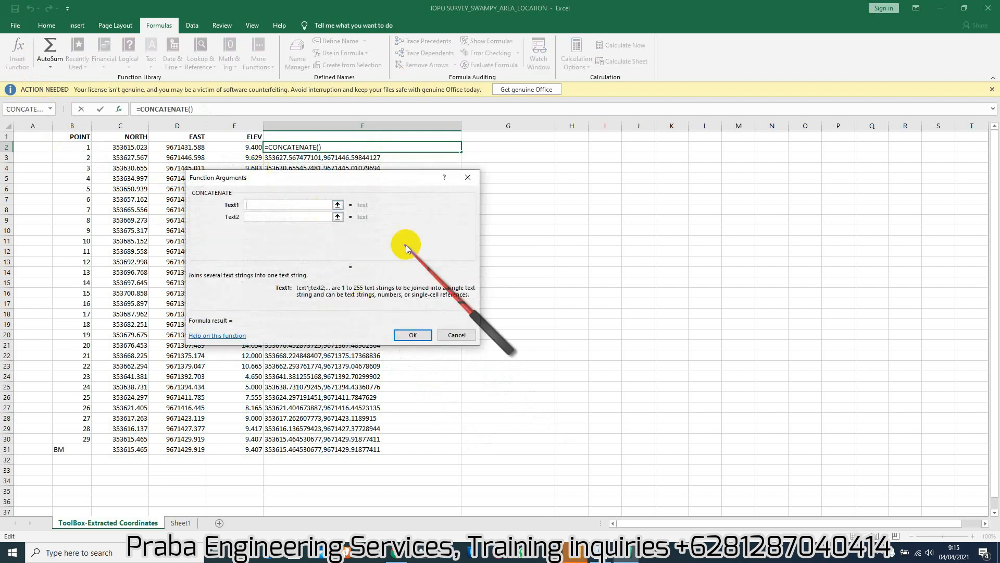
Set the function's first three arguments to C2, a comma and D2.
{"action": "left_click", "coordinate": [337, 216]}
{"action": "left_click", "coordinate": [132, 147]}
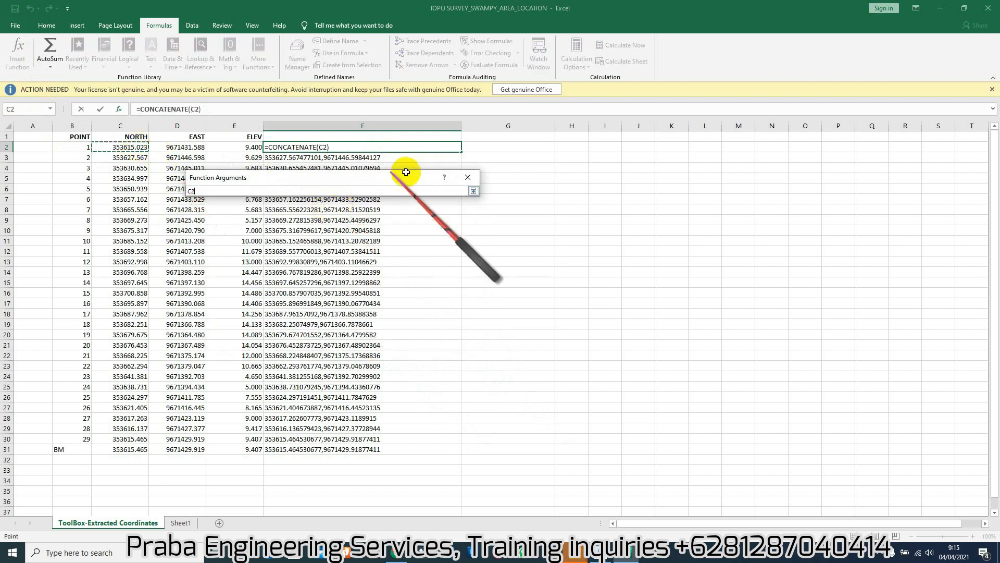
{"action": "left_click", "coordinate": [474, 191]}
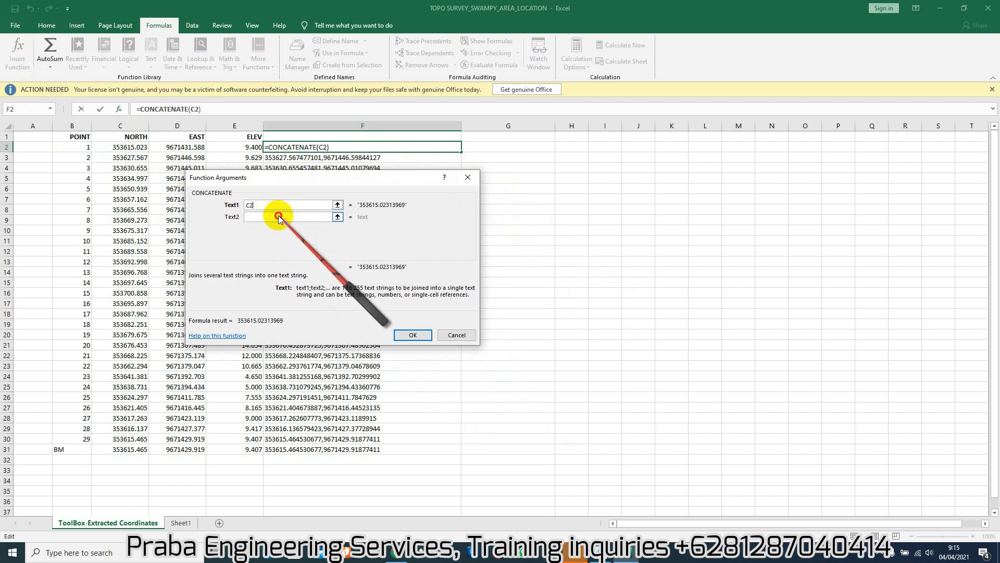
{"action": "type", "text": ","}
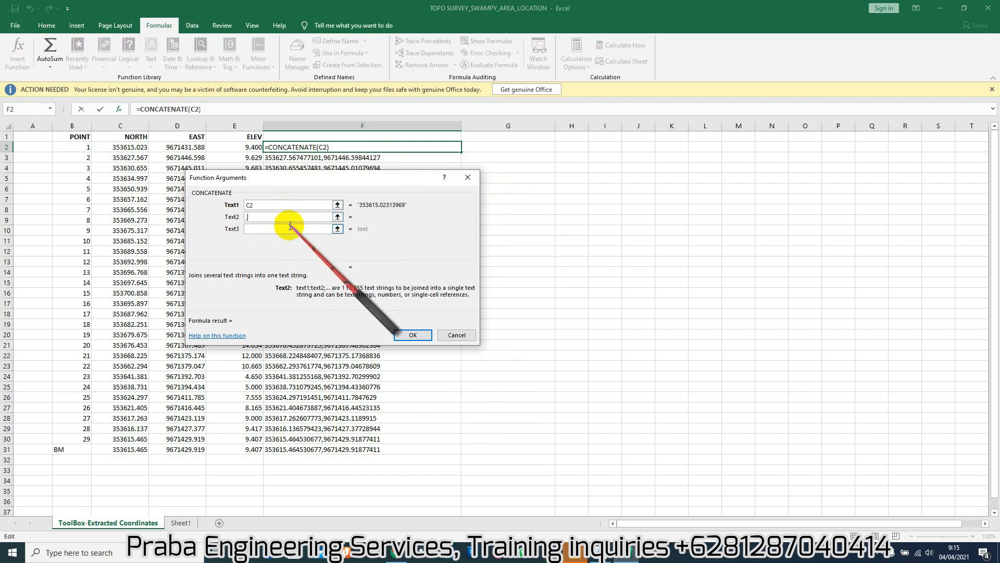
{"action": "left_click", "coordinate": [338, 228]}
{"action": "left_click", "coordinate": [179, 147]}
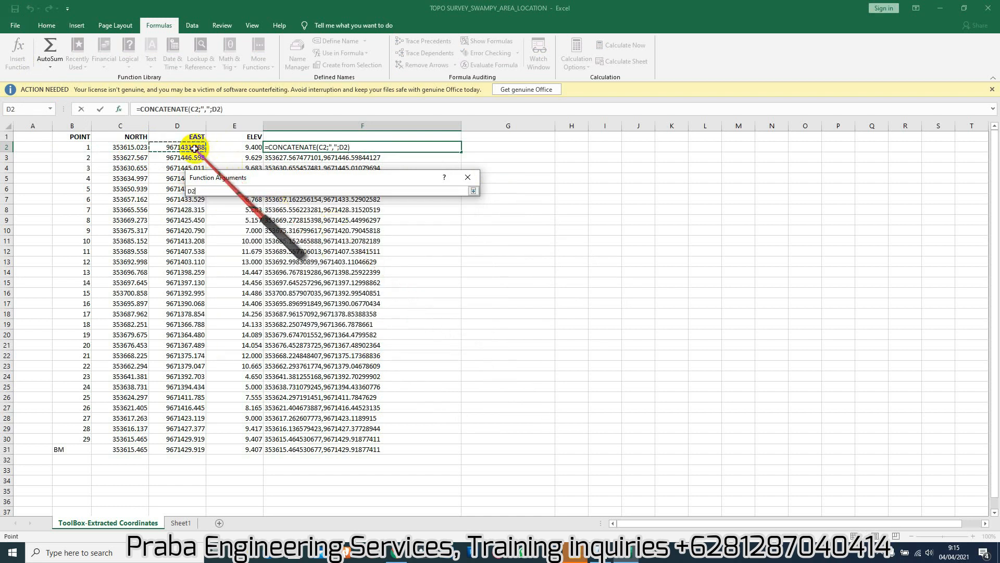
{"action": "left_click", "coordinate": [474, 191]}
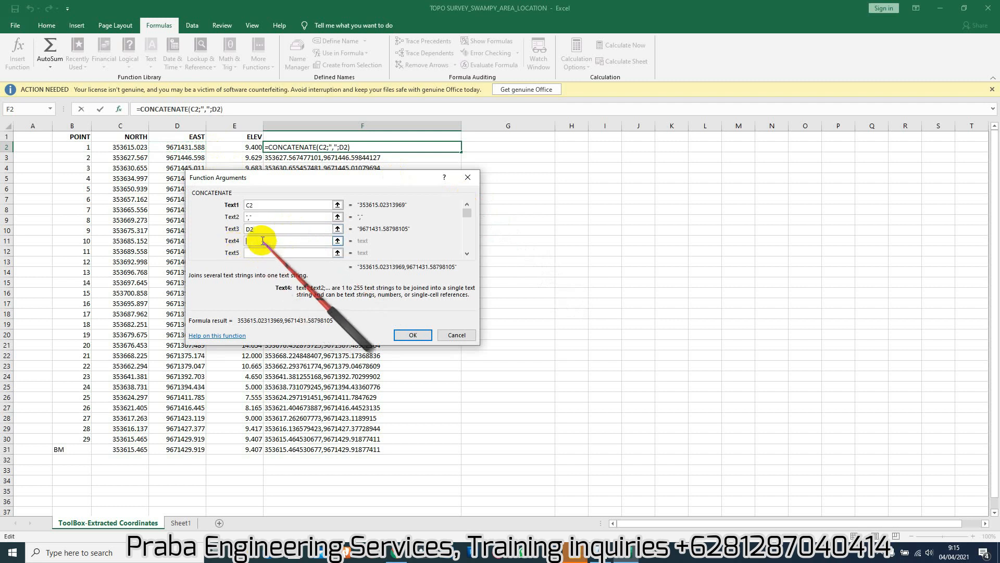
Add a comma and the elevation cell E2 as the fourth and fifth arguments, and accept the formula.
{"action": "type", "text": ","}
{"action": "left_click", "coordinate": [337, 253]}
{"action": "left_click", "coordinate": [235, 146]}
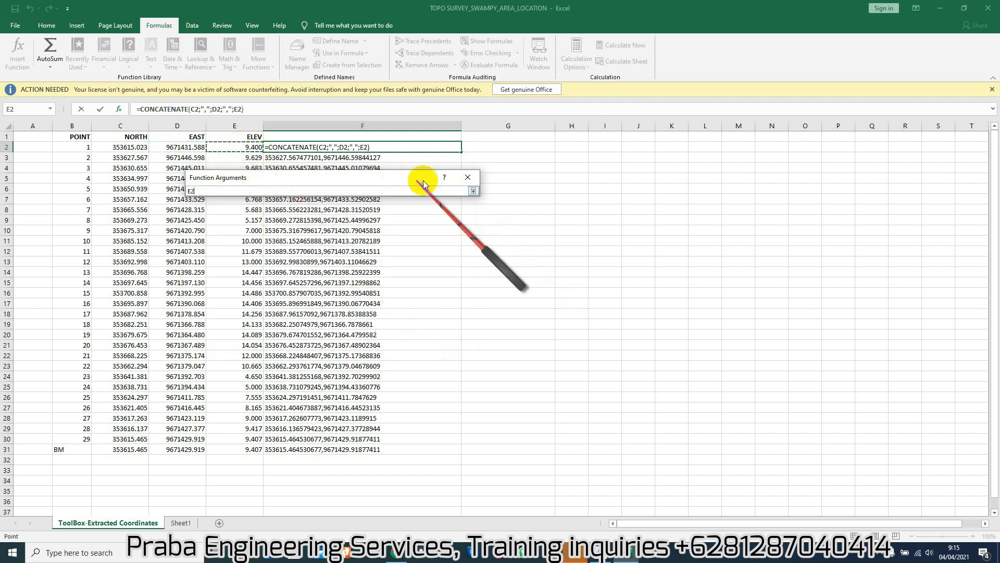
{"action": "left_click", "coordinate": [473, 191]}
{"action": "left_click", "coordinate": [401, 331]}
{"action": "left_click", "coordinate": [484, 262]}
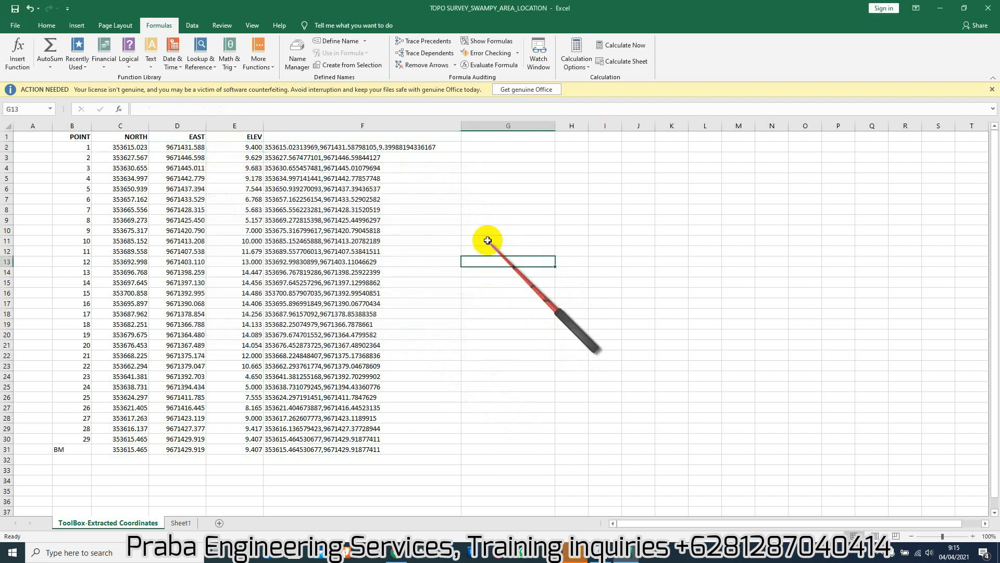
Fill the three-value coordinate formula down from F2 to F31 and copy the filled range.
{"action": "left_click", "coordinate": [434, 144]}
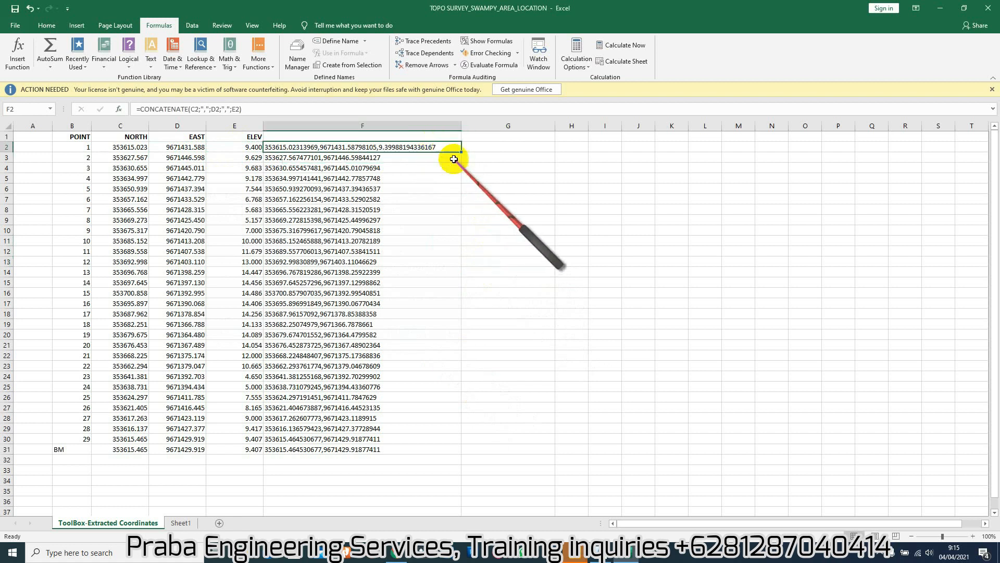
{"action": "left_click_drag", "start_coordinate": [463, 152], "coordinate": [404, 451]}
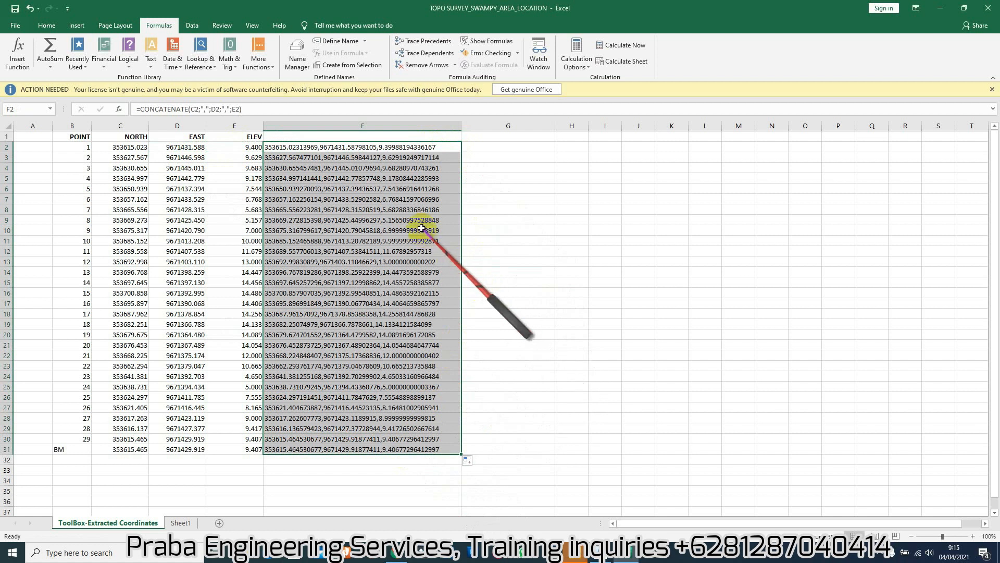
{"action": "right_click", "coordinate": [367, 192]}
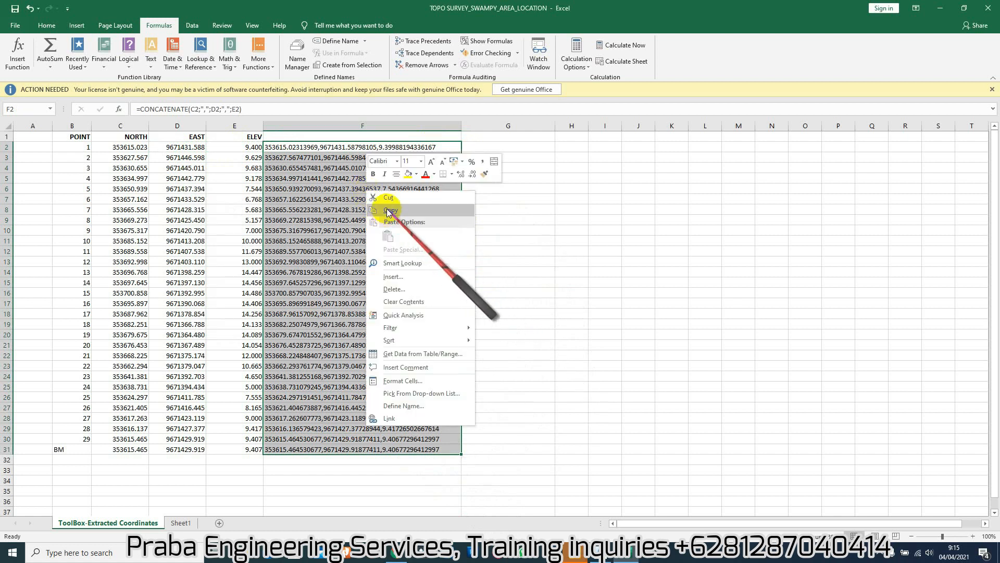
{"action": "left_click", "coordinate": [388, 210]}
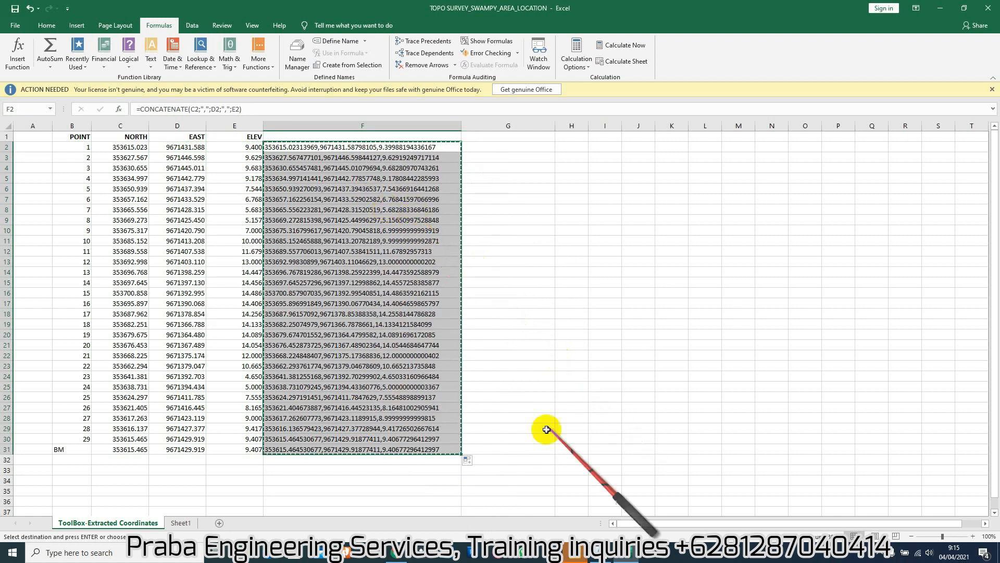
Switch to AutoCAD Civil 3D and draw a 3D polyline (3DPOLY) by pasting the copied coordinates as its points.
{"action": "left_click", "coordinate": [598, 552]}
{"action": "left_click", "coordinate": [451, 520]}
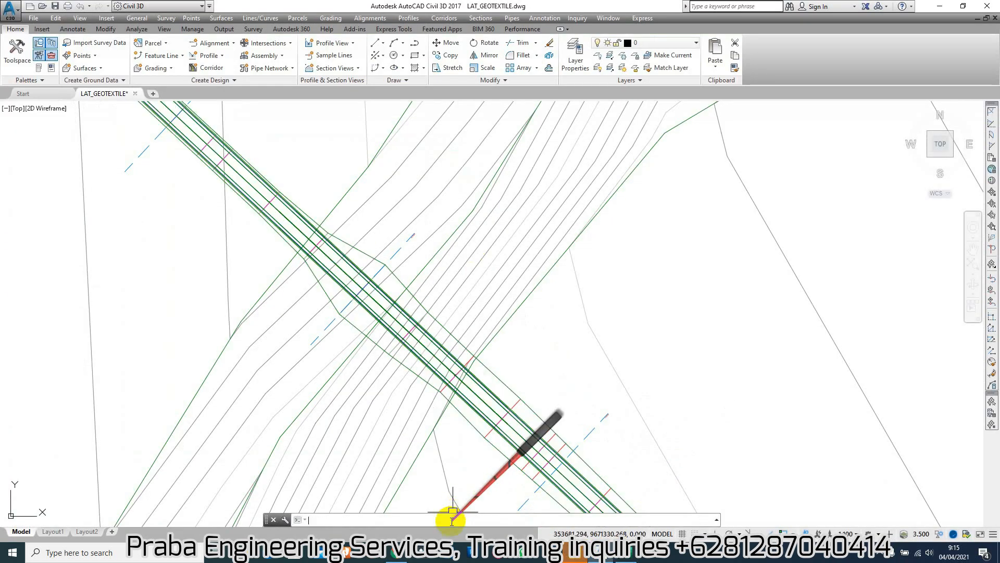
{"action": "type", "text": "3dpoly"}
{"action": "key", "text": "Return"}
{"action": "right_click", "coordinate": [465, 519]}
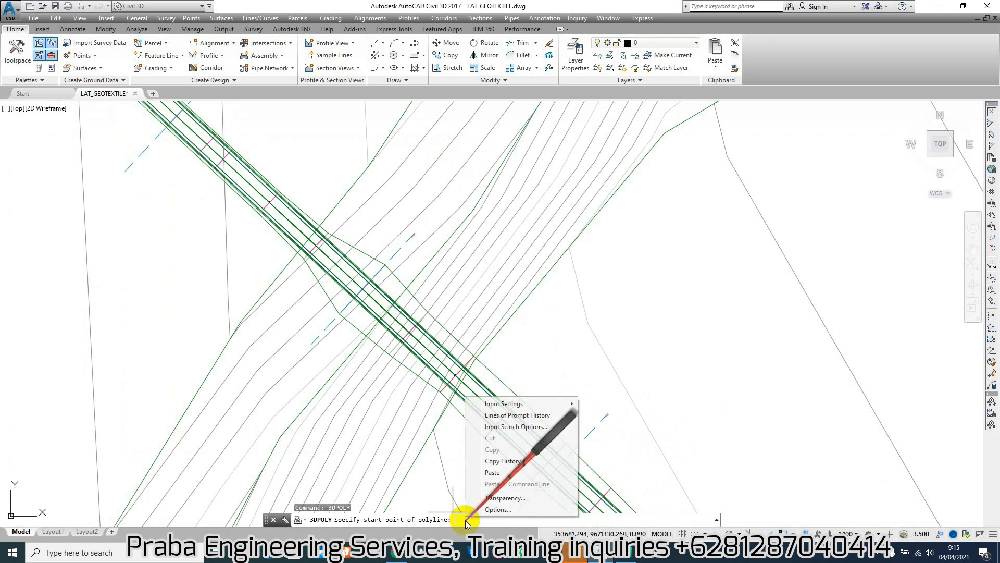
{"action": "left_click", "coordinate": [493, 471]}
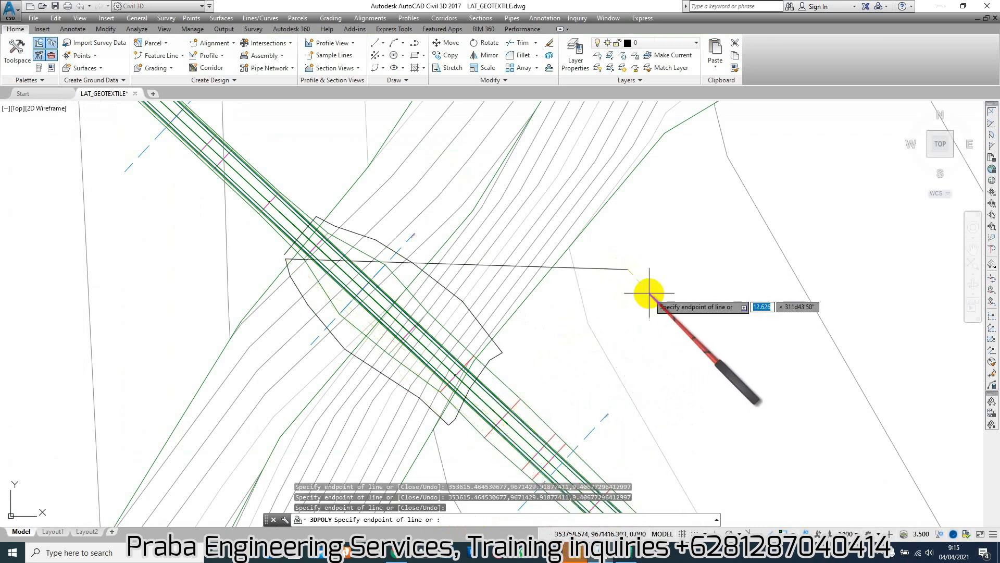
{"action": "key", "text": "Escape"}
{"action": "key", "text": "Escape"}
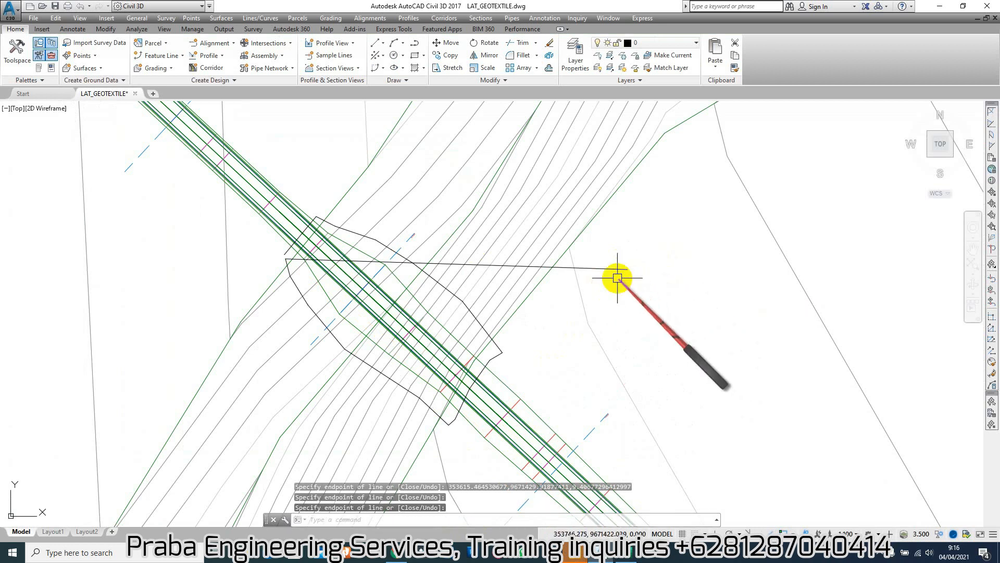
{"action": "type", "text": "tr"}
{"action": "key", "text": "Return"}
{"action": "scroll", "coordinate": [279, 264], "scroll_direction": "up", "scroll_amount": 5}
{"action": "left_click", "coordinate": [215, 197]}
{"action": "key", "text": "Escape"}
Break the 3D polyline at the swamp outline's end vertex and erase the stray segment crossing the road.
{"action": "type", "text": "br"}
{"action": "key", "text": "Return"}
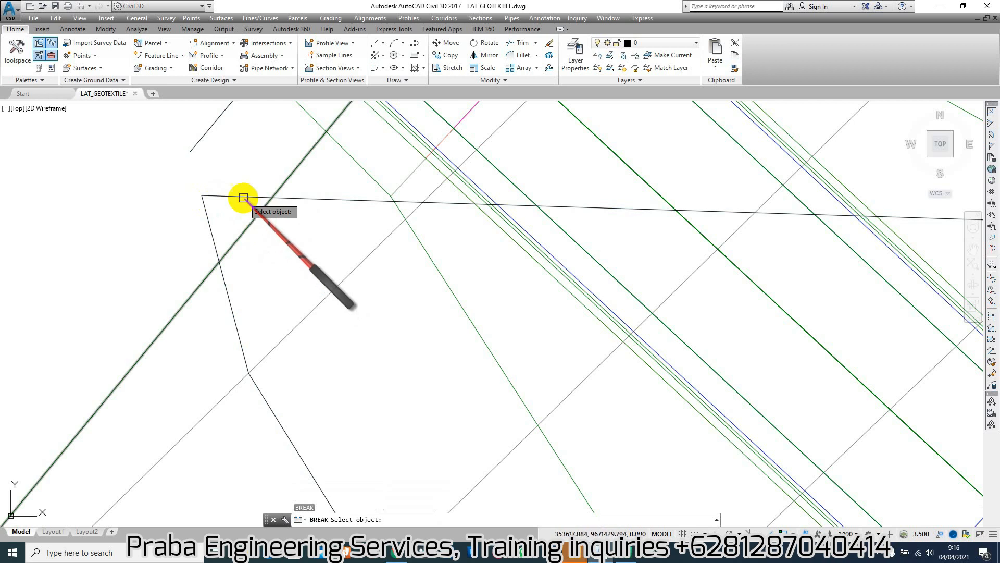
{"action": "left_click", "coordinate": [239, 196]}
{"action": "left_click", "coordinate": [202, 196]}
{"action": "left_click", "coordinate": [241, 197]}
{"action": "scroll", "coordinate": [210, 224], "scroll_direction": "down", "scroll_amount": 6}
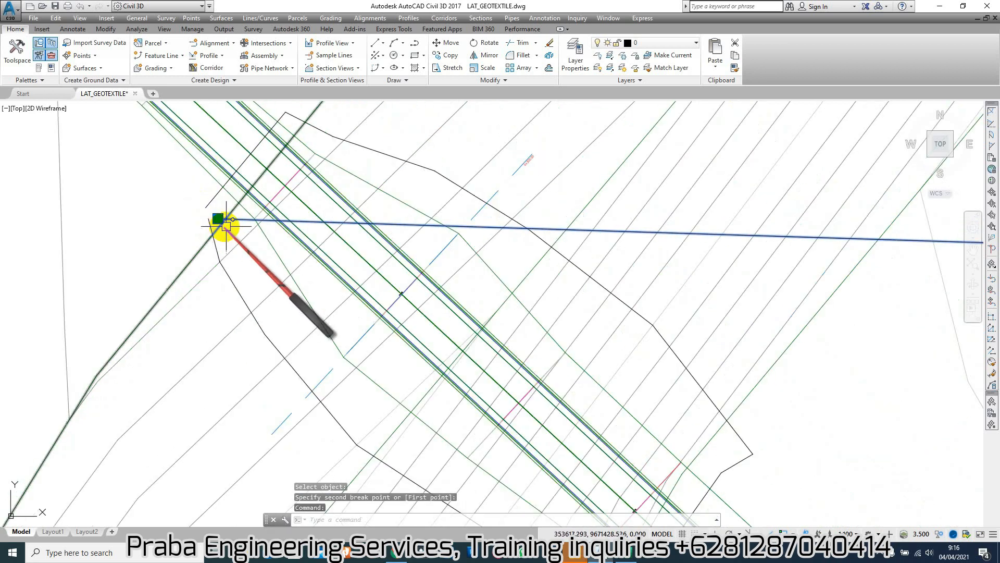
{"action": "type", "text": "e"}
{"action": "key", "text": "Return"}
View the existing surface together with the swamp's 3D polyline in the Object Viewer, zooming in on the outline.
{"action": "scroll", "coordinate": [207, 229], "scroll_direction": "down", "scroll_amount": 3}
{"action": "scroll", "coordinate": [210, 230], "scroll_direction": "down", "scroll_amount": 4}
{"action": "left_click", "coordinate": [268, 260]}
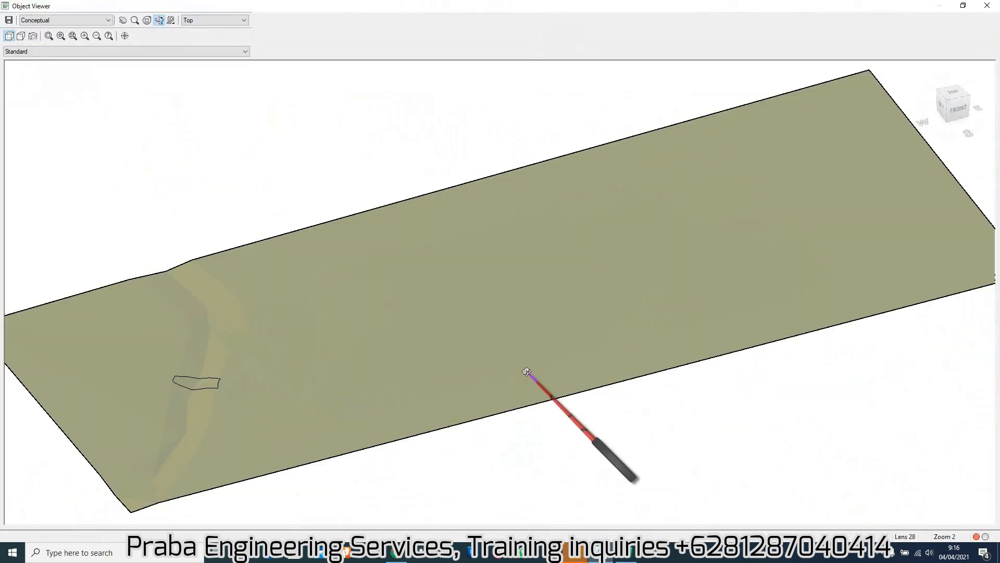
{"action": "left_click_drag", "start_coordinate": [774, 237], "coordinate": [772, 234]}
{"action": "left_click", "coordinate": [49, 36]}
{"action": "left_click", "coordinate": [279, 483]}
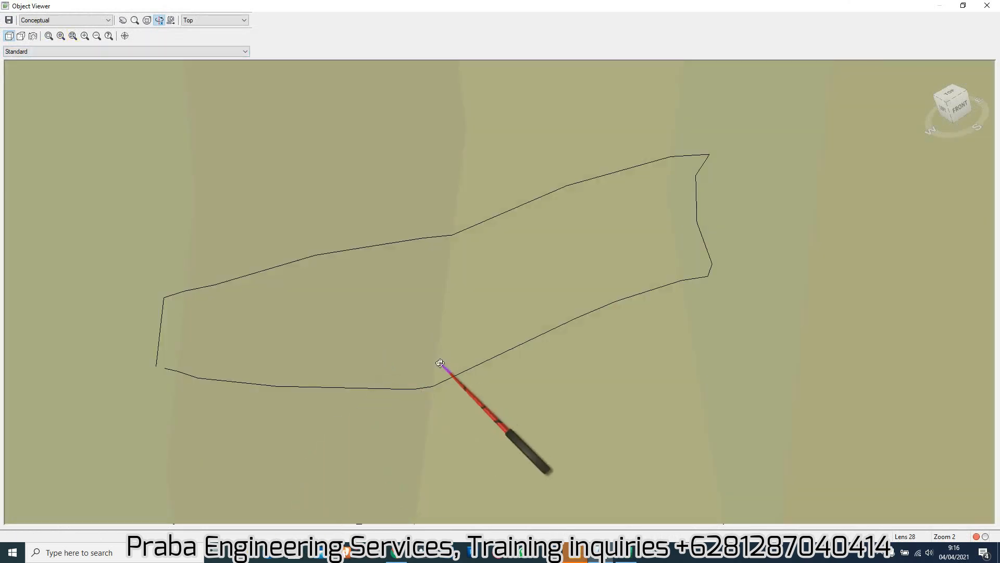
{"action": "key", "text": "Escape"}
{"action": "scroll", "coordinate": [366, 308], "scroll_direction": "up", "scroll_amount": 8}
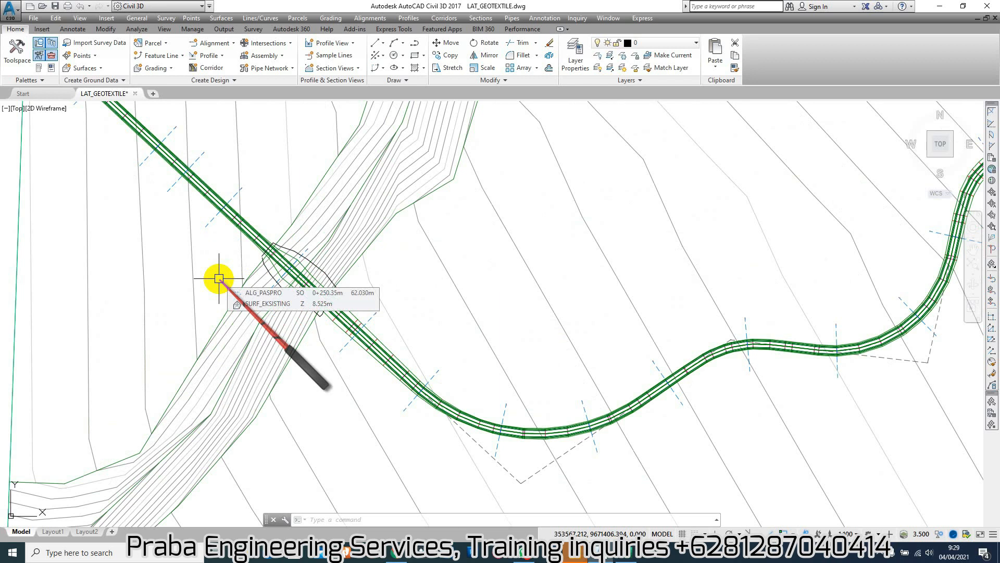
Draw an open trapezoidal polyline around the existing-ground dip in the profile view, with a flat bottom about 46.6 m long.
{"action": "scroll", "coordinate": [219, 278], "scroll_direction": "down", "scroll_amount": 1}
{"action": "scroll", "coordinate": [224, 288], "scroll_direction": "down", "scroll_amount": 3}
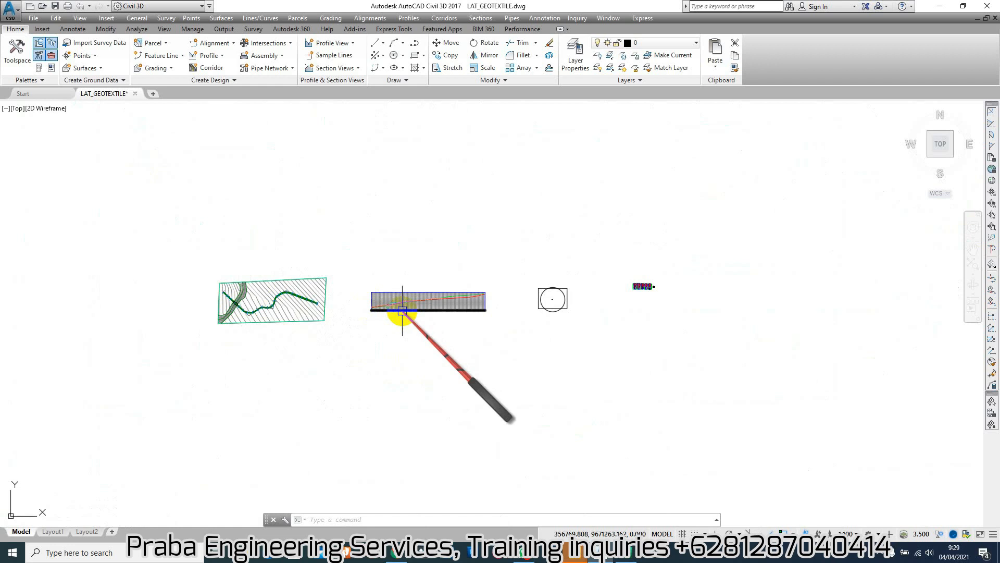
{"action": "scroll", "coordinate": [402, 311], "scroll_direction": "up", "scroll_amount": 5}
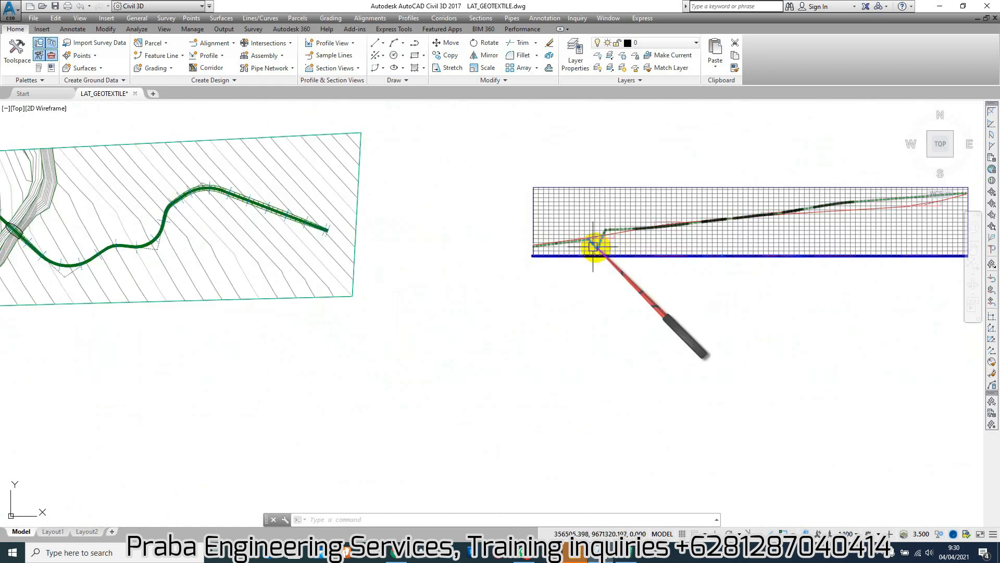
{"action": "scroll", "coordinate": [608, 230], "scroll_direction": "up", "scroll_amount": 8}
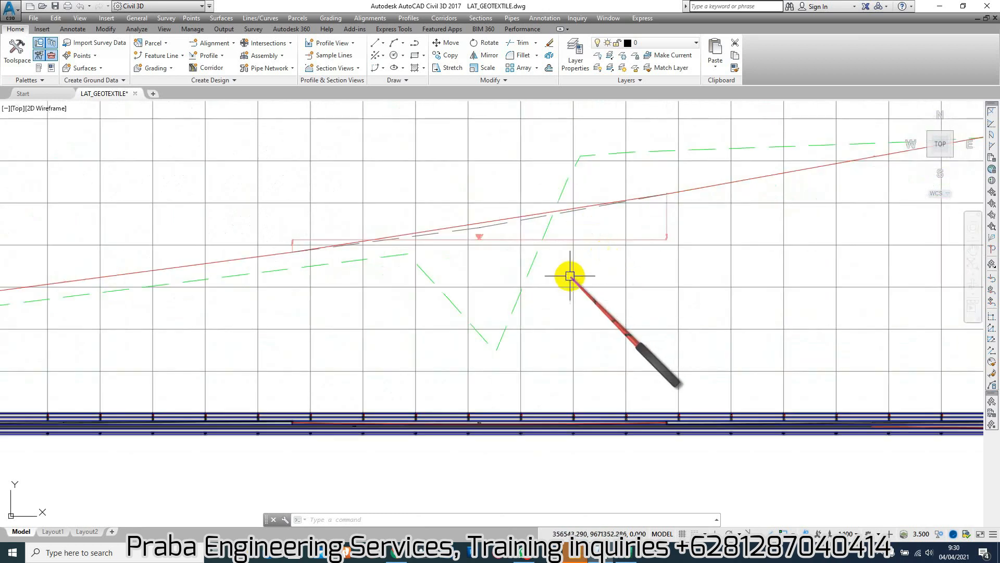
{"action": "scroll", "coordinate": [509, 282], "scroll_direction": "up", "scroll_amount": 3}
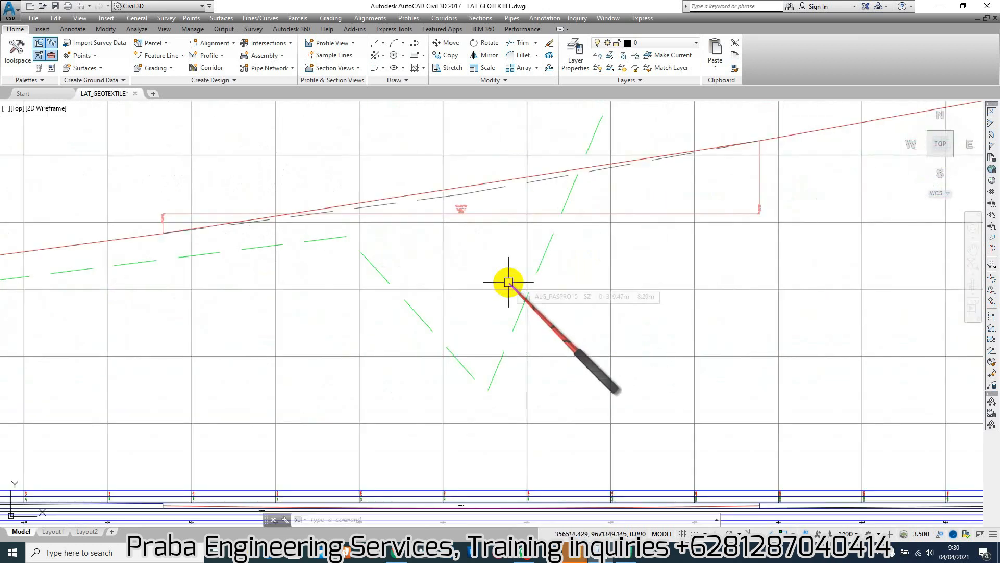
{"action": "type", "text": "l"}
{"action": "key", "text": "Return"}
{"action": "scroll", "coordinate": [509, 279], "scroll_direction": "up", "scroll_amount": 6}
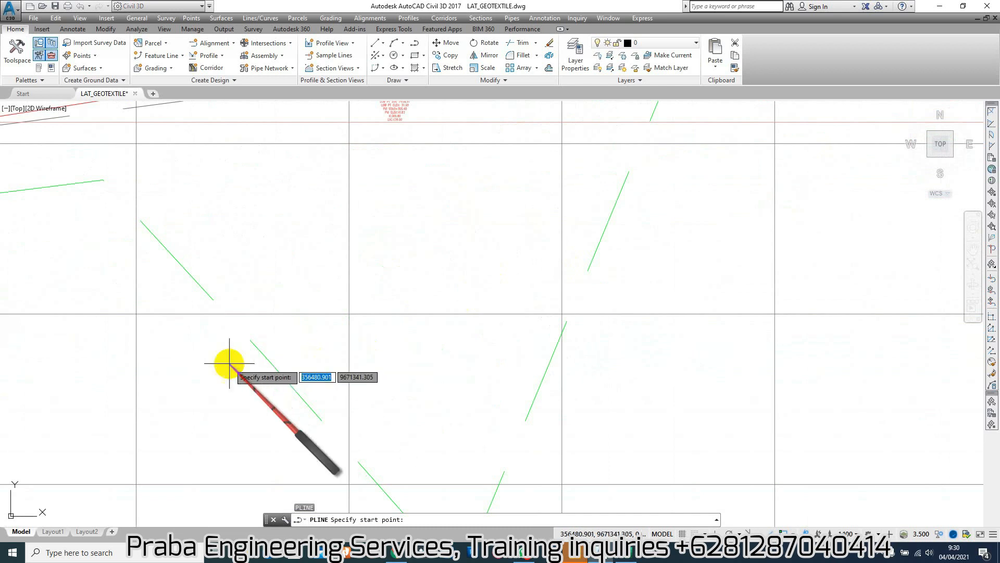
{"action": "left_click", "coordinate": [215, 346]}
{"action": "scroll", "coordinate": [239, 315], "scroll_direction": "down", "scroll_amount": 4}
{"action": "scroll", "coordinate": [282, 329], "scroll_direction": "down", "scroll_amount": 3}
{"action": "scroll", "coordinate": [263, 390], "scroll_direction": "up", "scroll_amount": 7}
{"action": "left_click", "coordinate": [274, 446]}
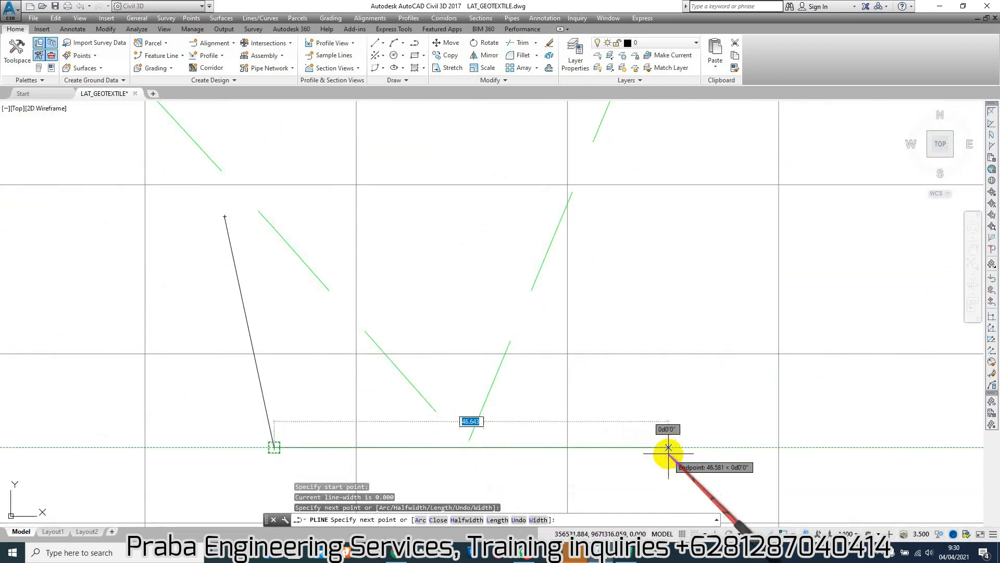
{"action": "left_click", "coordinate": [669, 447]}
{"action": "left_click", "coordinate": [745, 209]}
{"action": "scroll", "coordinate": [613, 255], "scroll_direction": "down", "scroll_amount": 8}
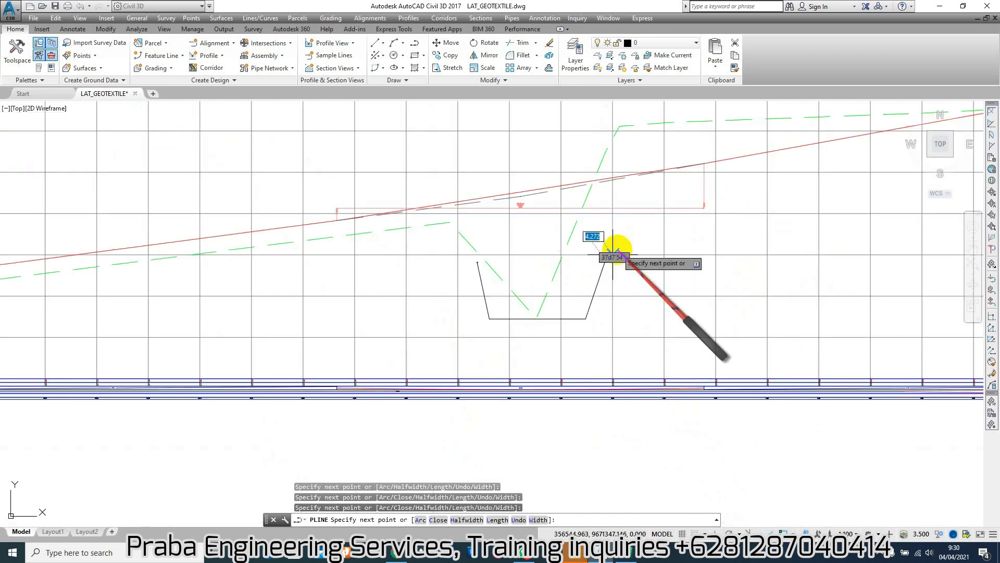
{"action": "key", "text": "Escape"}
Sketch an open polyline under the road cross section, starting and ending just outside the embankment toes and crossing below the existing ground.
{"action": "scroll", "coordinate": [340, 335], "scroll_direction": "down", "scroll_amount": 12}
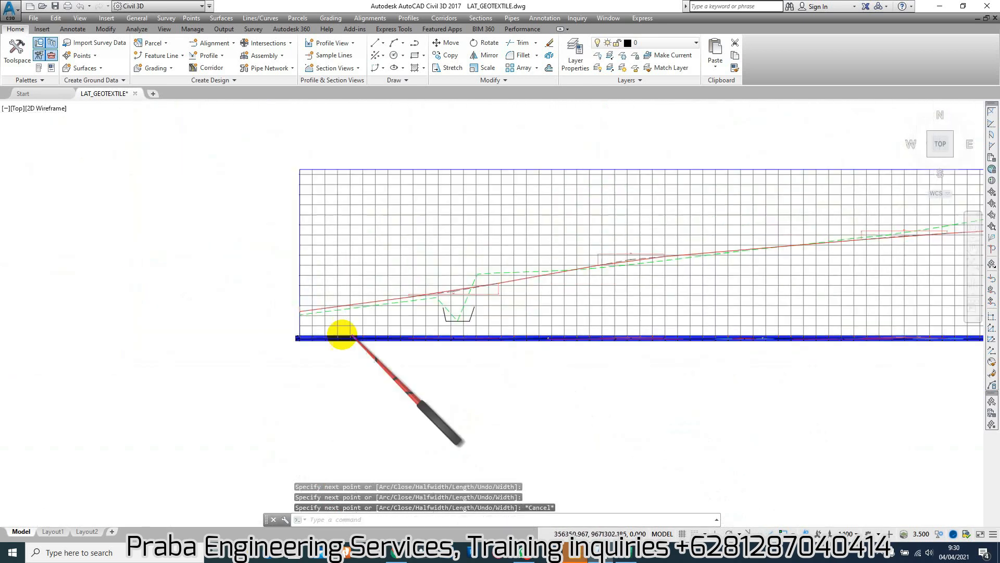
{"action": "scroll", "coordinate": [688, 313], "scroll_direction": "down", "scroll_amount": 3}
{"action": "scroll", "coordinate": [651, 334], "scroll_direction": "up", "scroll_amount": 15}
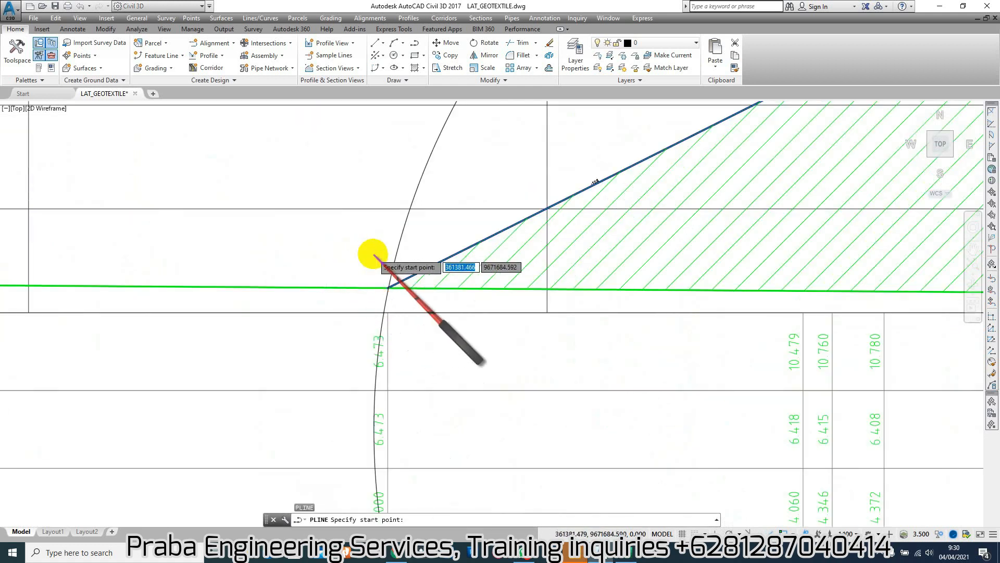
{"action": "scroll", "coordinate": [370, 257], "scroll_direction": "up", "scroll_amount": 2}
{"action": "scroll", "coordinate": [359, 223], "scroll_direction": "down", "scroll_amount": 2}
{"action": "left_click", "coordinate": [362, 251]}
{"action": "scroll", "coordinate": [350, 353], "scroll_direction": "up", "scroll_amount": 2}
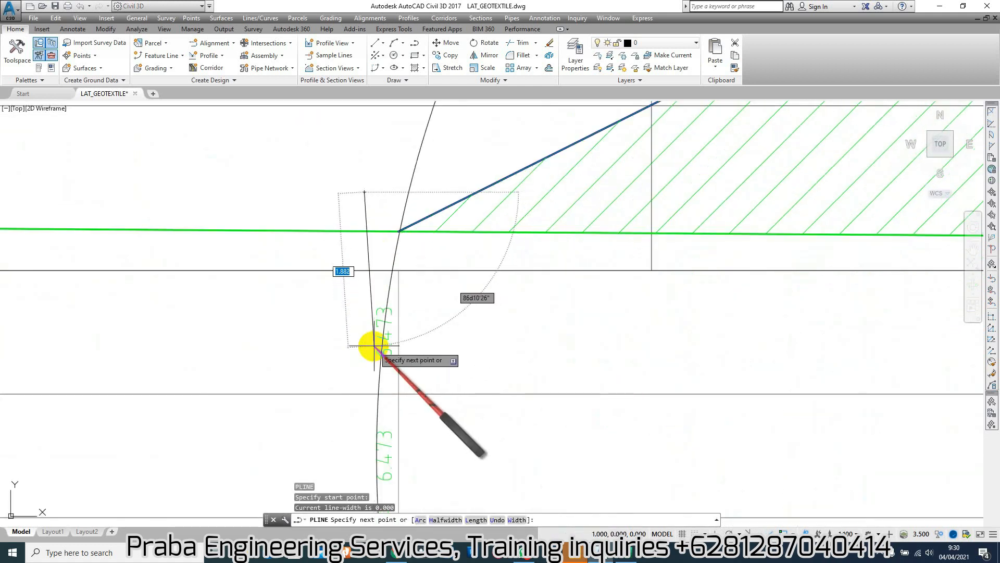
{"action": "left_click", "coordinate": [364, 325]}
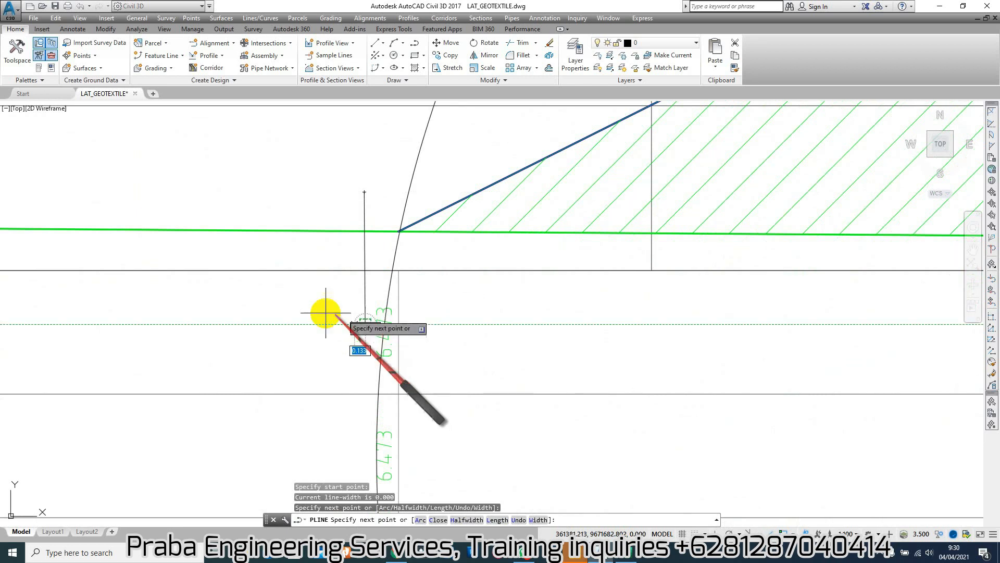
{"action": "scroll", "coordinate": [548, 315], "scroll_direction": "down", "scroll_amount": 4}
{"action": "scroll", "coordinate": [652, 339], "scroll_direction": "up", "scroll_amount": 4}
{"action": "left_click", "coordinate": [571, 374]}
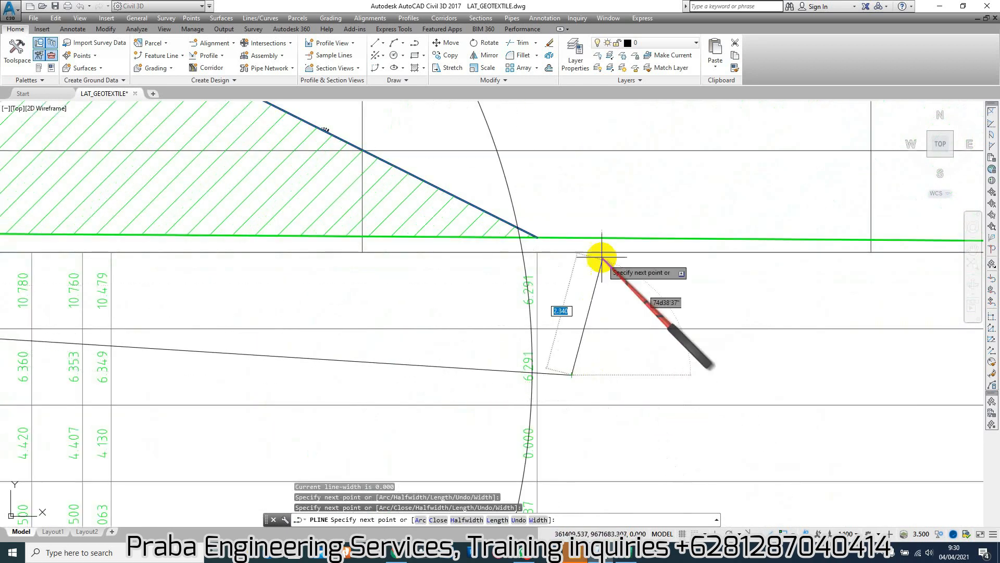
{"action": "left_click", "coordinate": [584, 217]}
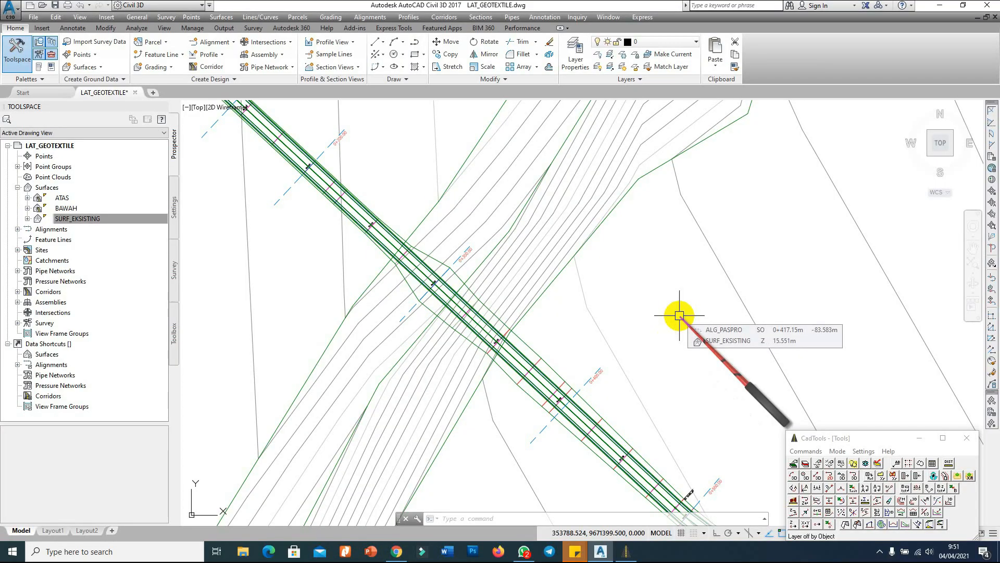
Switch to Excel and open the workbook TOPO SURVEY_SWAMPY_AREA_LOCATION_EXCAVATED from the SOLUSI folder in Documents.
{"action": "left_click", "coordinate": [154, 552]}
{"action": "type", "text": "EX"}
{"action": "left_click", "coordinate": [95, 263]}
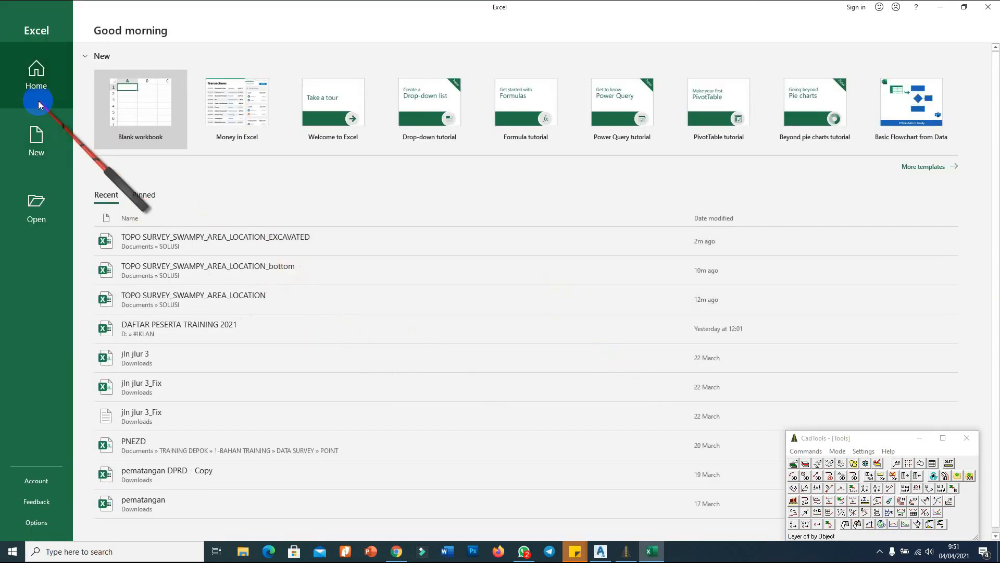
{"action": "left_click", "coordinate": [39, 211]}
{"action": "left_click", "coordinate": [188, 183]}
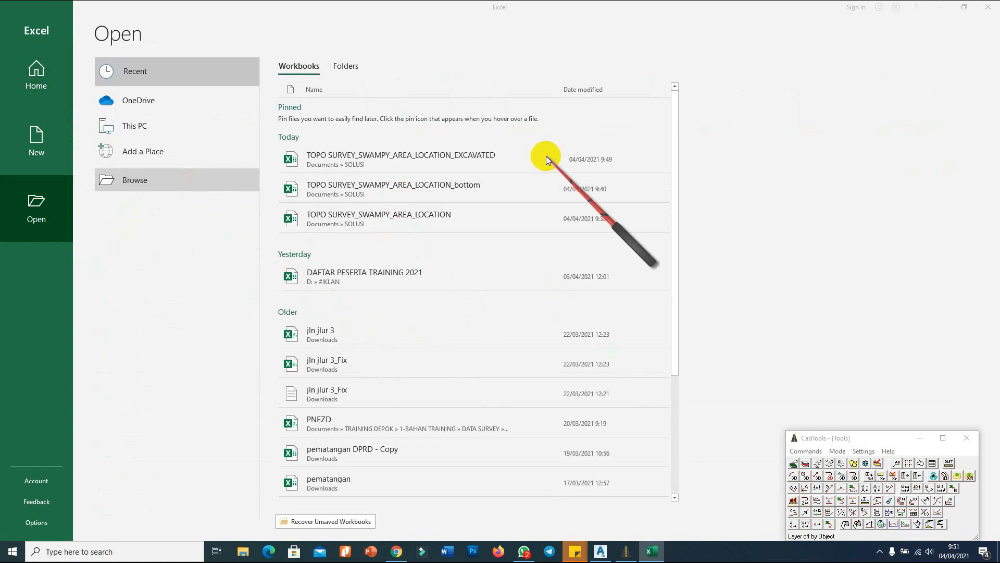
{"action": "scroll", "coordinate": [322, 161], "scroll_direction": "down", "scroll_amount": 2}
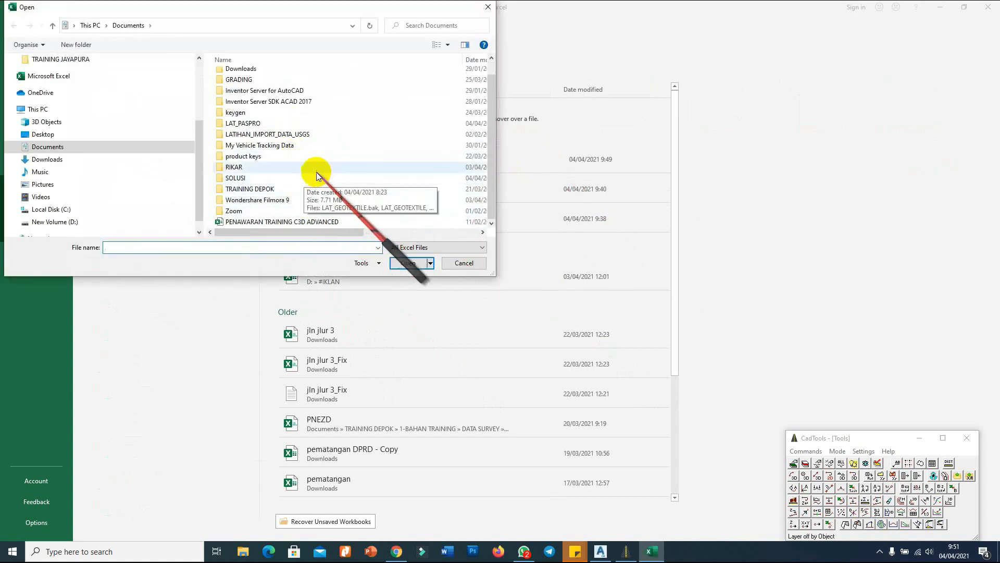
{"action": "double_click", "coordinate": [277, 178]}
{"action": "double_click", "coordinate": [357, 85]}
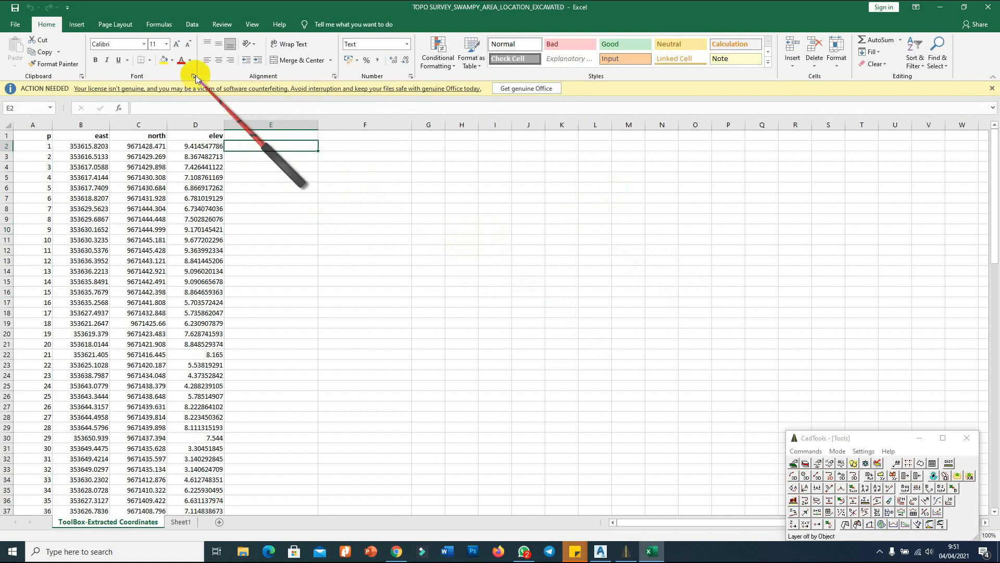
Insert a CONCATENATE function in E2 with B2, a comma and C2 as its first three texts.
{"action": "left_click", "coordinate": [159, 25]}
{"action": "left_click", "coordinate": [10, 66]}
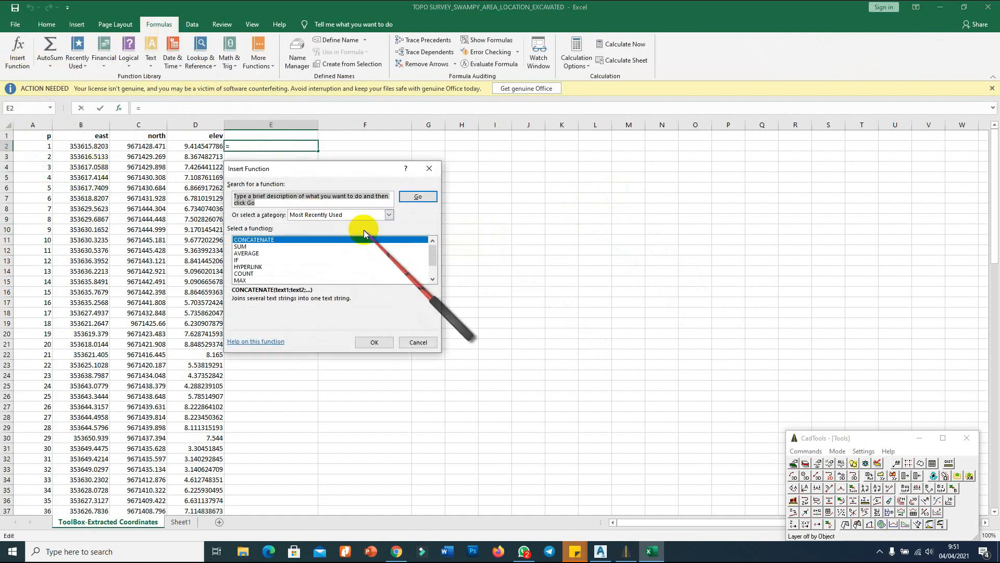
{"action": "left_click", "coordinate": [374, 342]}
{"action": "left_click", "coordinate": [339, 203]}
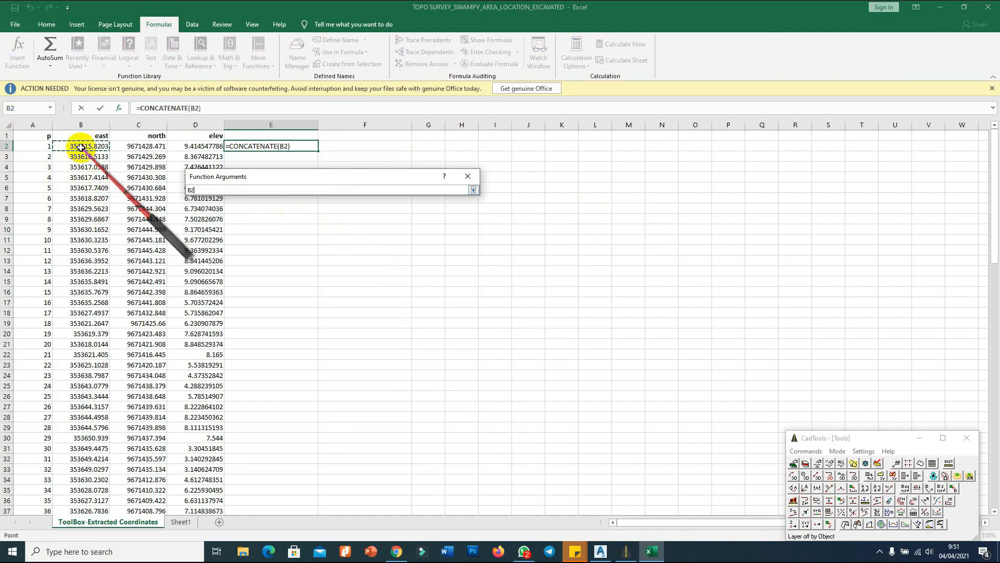
{"action": "left_click", "coordinate": [473, 190]}
{"action": "left_click", "coordinate": [276, 216]}
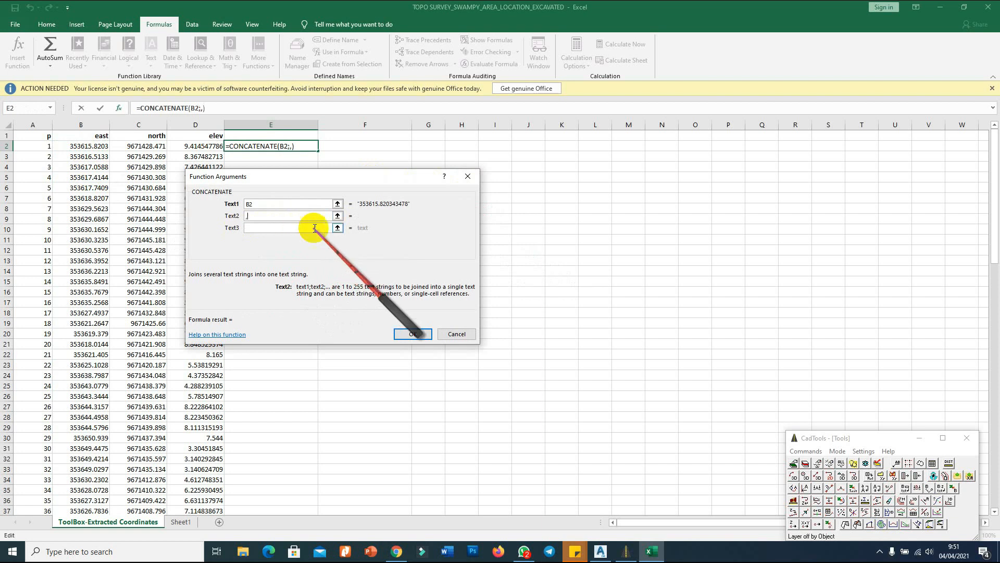
{"action": "left_click", "coordinate": [338, 227]}
{"action": "left_click", "coordinate": [139, 146]}
{"action": "left_click", "coordinate": [472, 190]}
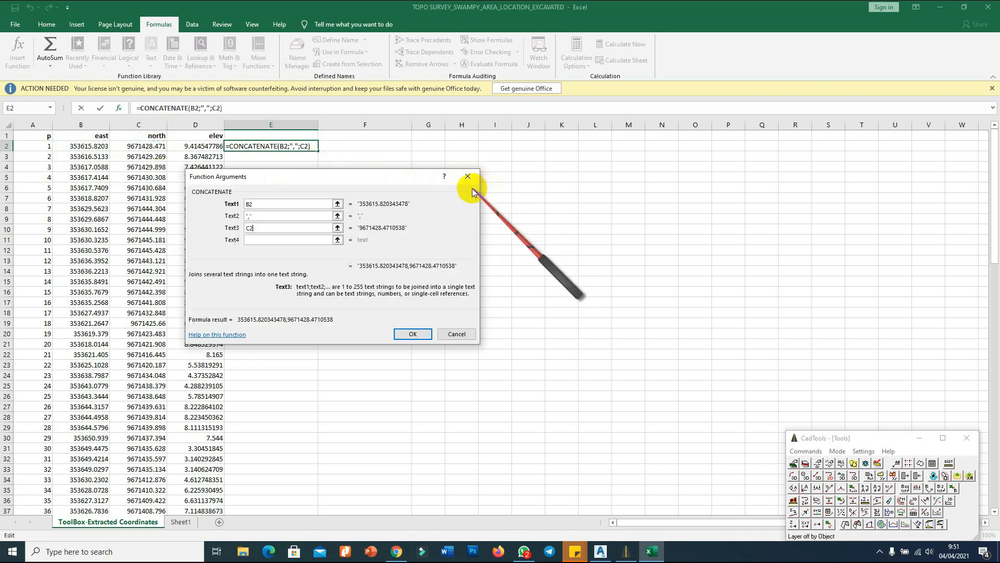
Complete the E2 CONCATENATE function with another comma and the elevation cell D2.
{"action": "type", "text": ","}
{"action": "left_click", "coordinate": [338, 252]}
{"action": "left_click", "coordinate": [203, 146]}
{"action": "left_click", "coordinate": [473, 190]}
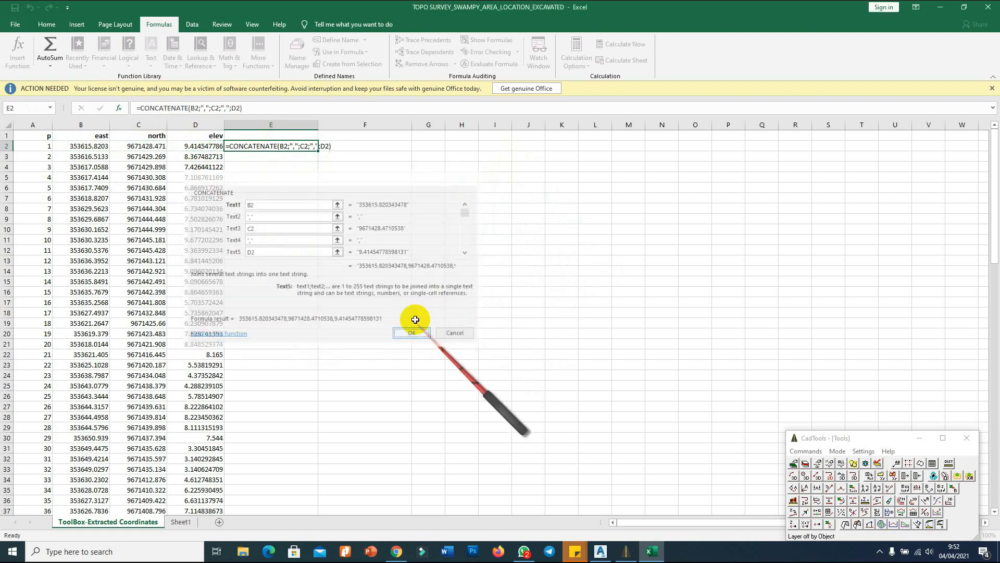
{"action": "left_click", "coordinate": [412, 328]}
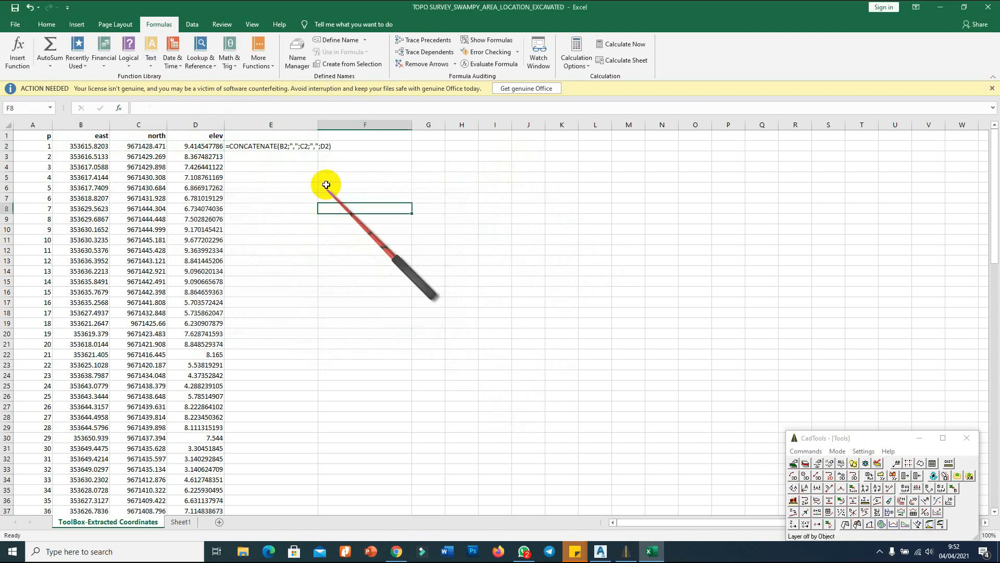
Set the number format of cell E2 to General.
{"action": "right_click", "coordinate": [298, 147]}
{"action": "left_click", "coordinate": [331, 338]}
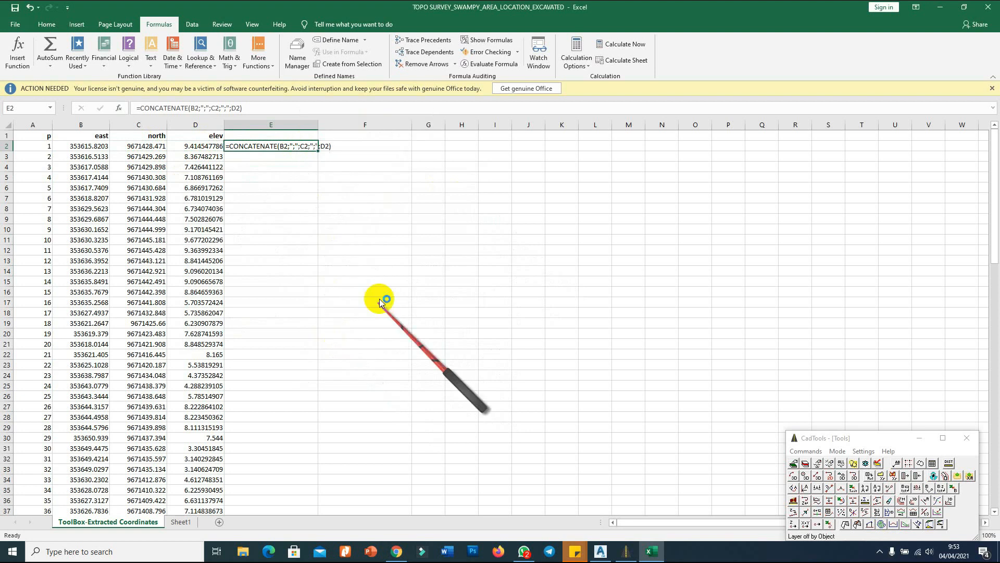
{"action": "left_click", "coordinate": [210, 255]}
{"action": "left_click", "coordinate": [224, 249]}
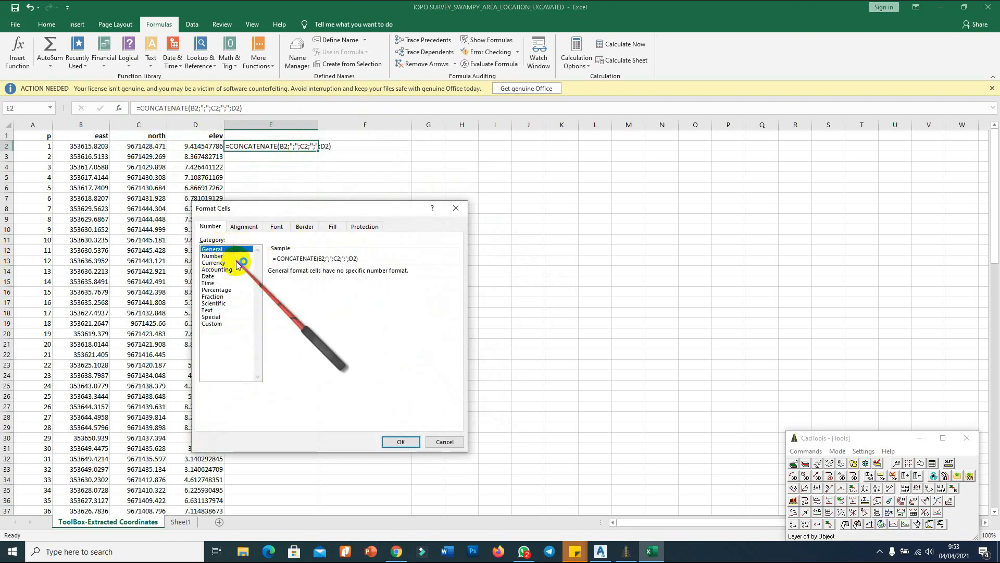
{"action": "left_click", "coordinate": [400, 441]}
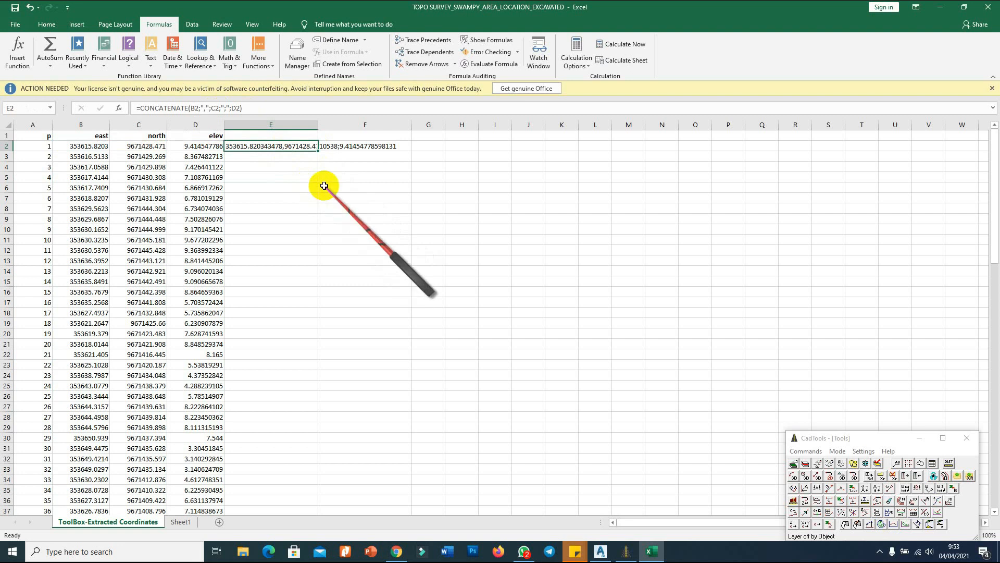
Replace the fourth CONCATENATE text in E2 with a comma so that C2 and D2 are comma-separated.
{"action": "left_click", "coordinate": [18, 52]}
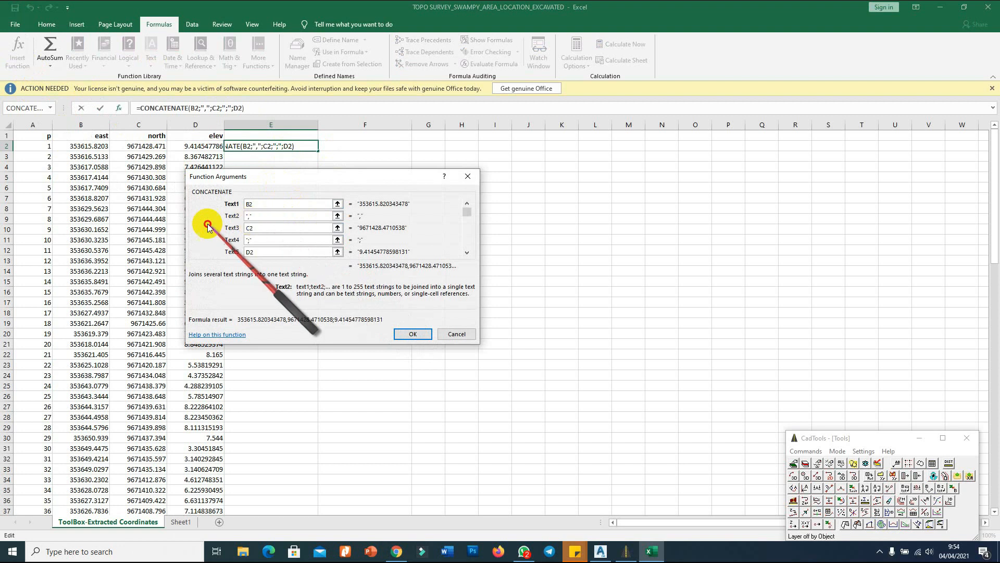
{"action": "left_click", "coordinate": [264, 239]}
{"action": "left_click_drag", "start_coordinate": [264, 239], "coordinate": [220, 248]}
{"action": "type", "text": ","}
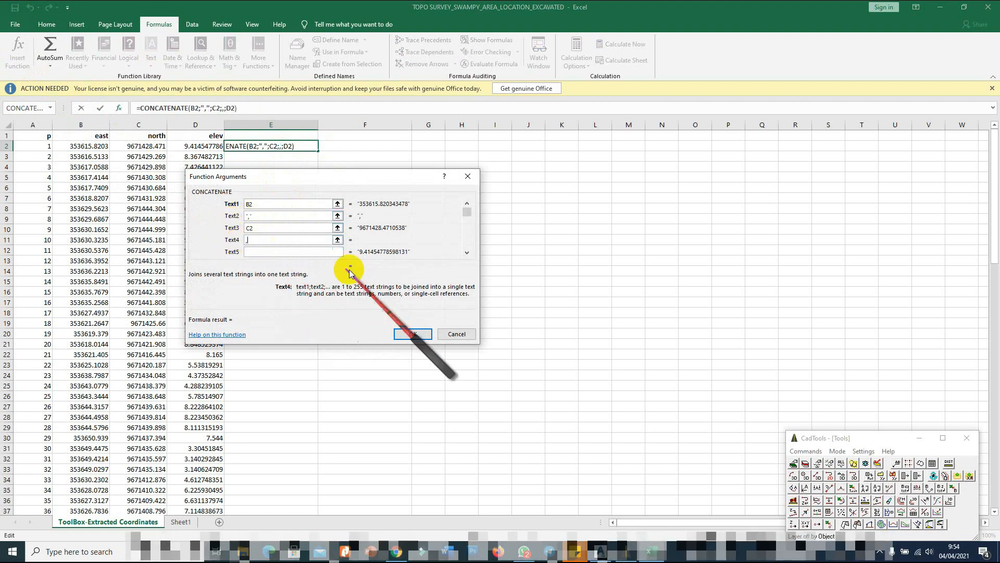
{"action": "left_click", "coordinate": [414, 334]}
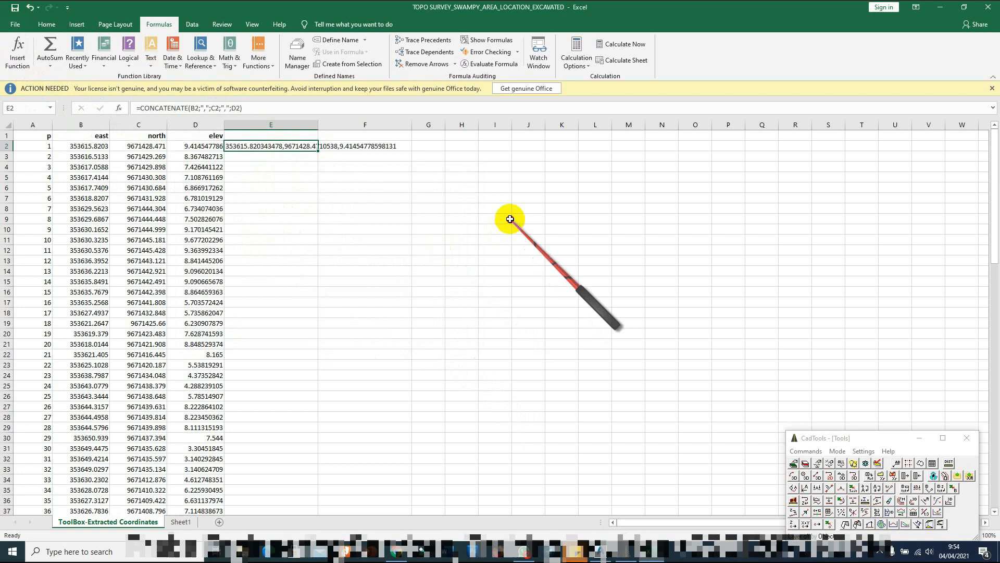
Set the format of cell E2 to the Number category with 0 decimal places.
{"action": "right_click", "coordinate": [294, 145]}
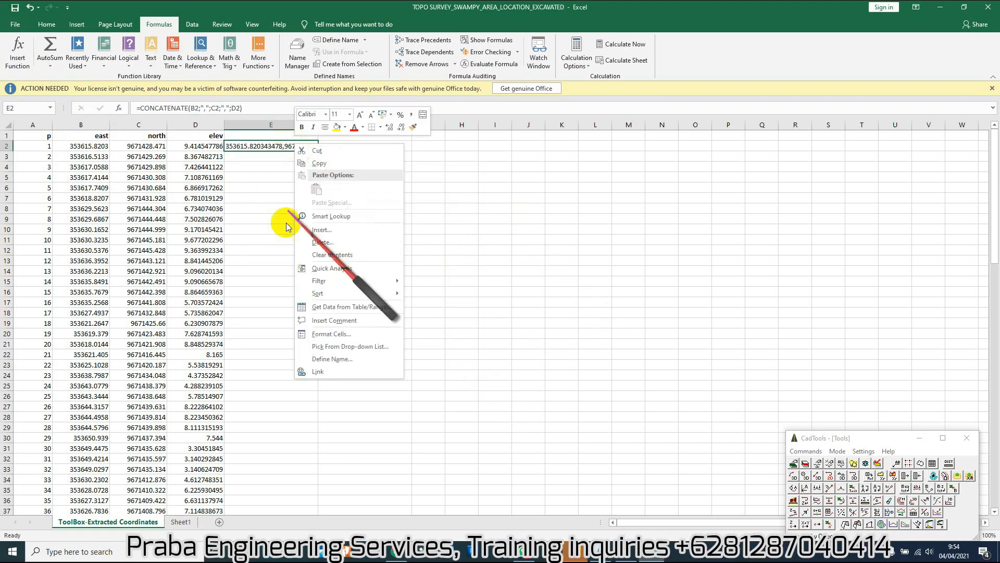
{"action": "left_click", "coordinate": [335, 330]}
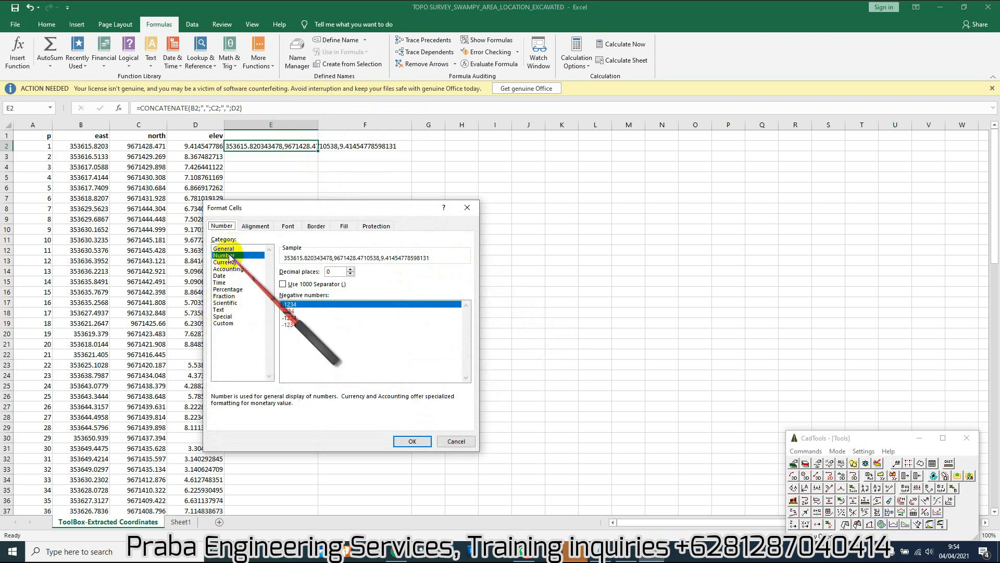
{"action": "left_click", "coordinate": [414, 442]}
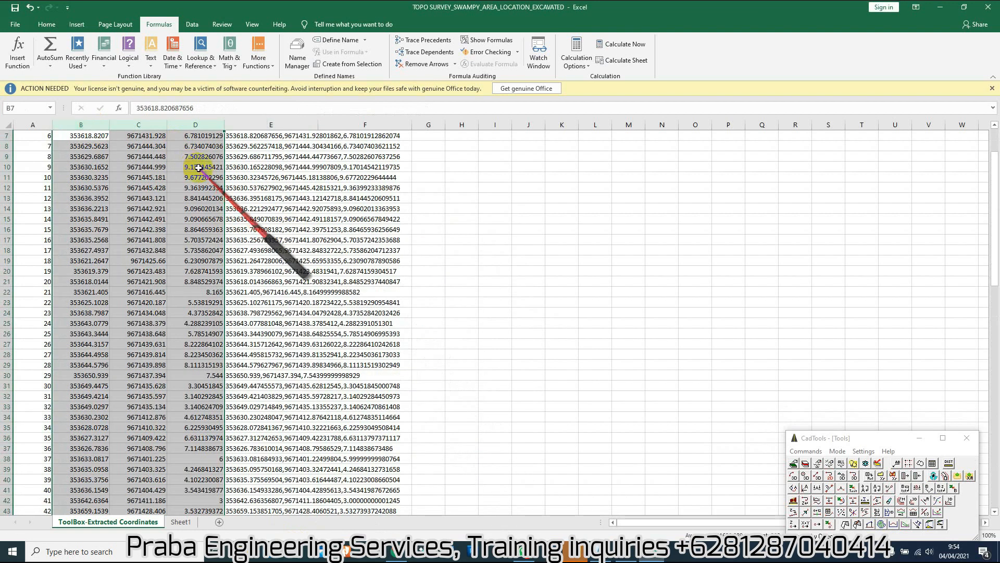
Display the selected east, north and elev values in columns B to D with four decimal places.
{"action": "left_click", "coordinate": [47, 24]}
{"action": "left_click", "coordinate": [395, 61]}
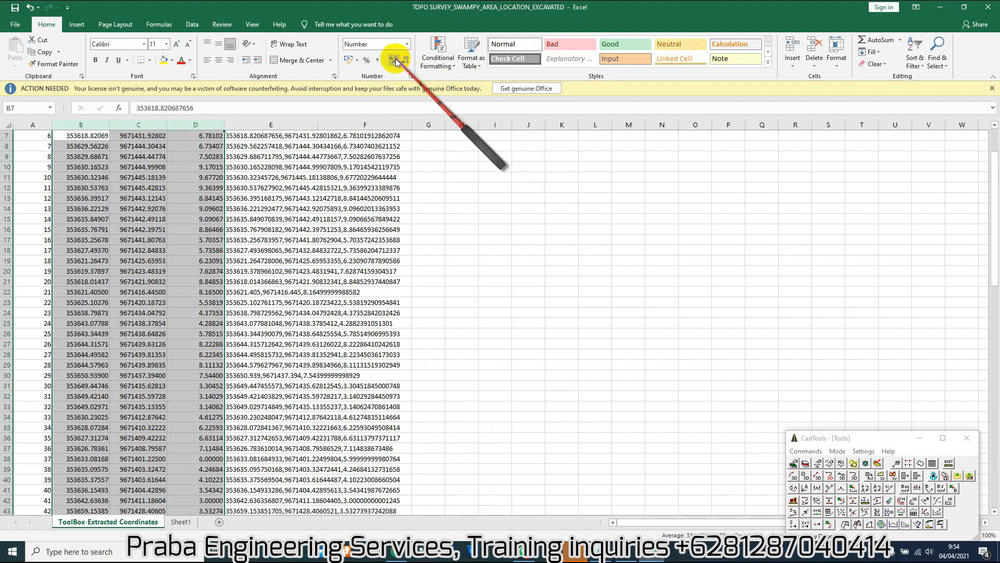
{"action": "left_click", "coordinate": [395, 61]}
{"action": "left_click", "coordinate": [405, 61]}
{"action": "left_click", "coordinate": [405, 61]}
Copy the concatenated coordinate texts in E2:E101.
{"action": "left_click", "coordinate": [258, 137]}
{"action": "scroll", "coordinate": [274, 165], "scroll_direction": "up", "scroll_amount": 2}
{"action": "scroll", "coordinate": [282, 183], "scroll_direction": "down", "scroll_amount": 2}
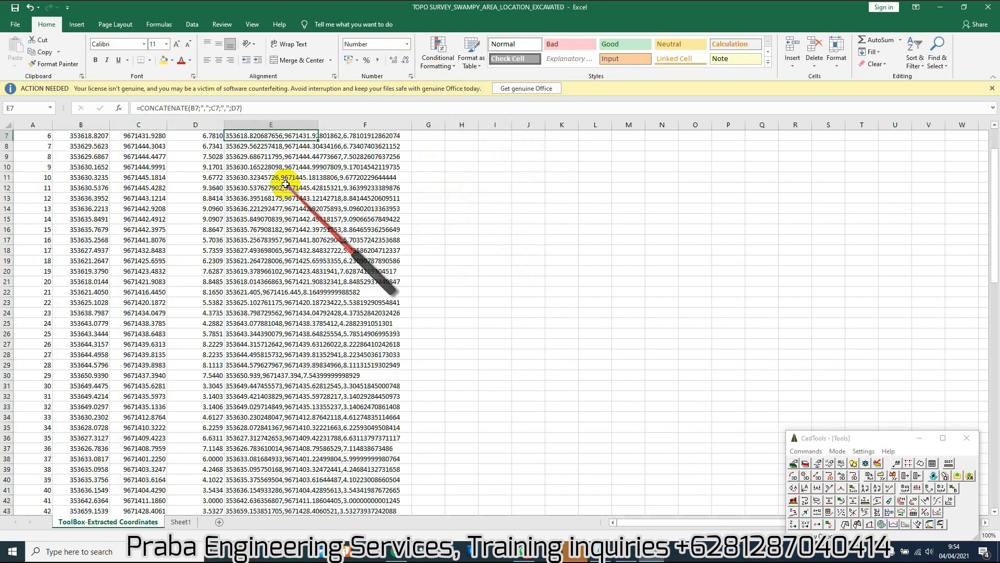
{"action": "scroll", "coordinate": [276, 189], "scroll_direction": "up", "scroll_amount": 2}
{"action": "left_click", "coordinate": [261, 146]}
{"action": "scroll", "coordinate": [321, 234], "scroll_direction": "down", "scroll_amount": 14}
{"action": "scroll", "coordinate": [309, 298], "scroll_direction": "down", "scroll_amount": 12}
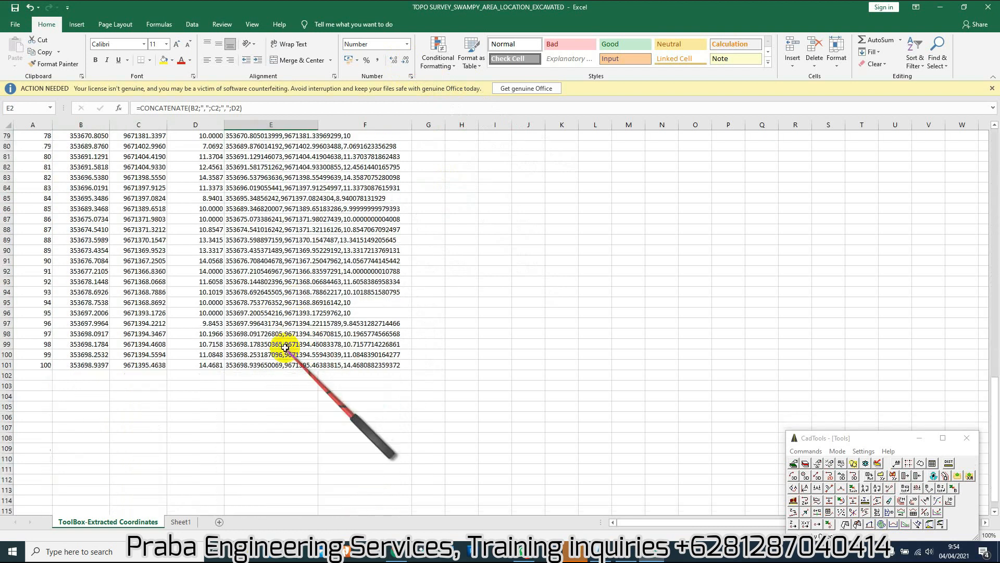
{"action": "left_click", "coordinate": [248, 367], "text": "shift"}
{"action": "right_click", "coordinate": [291, 252]}
{"action": "left_click", "coordinate": [331, 272]}
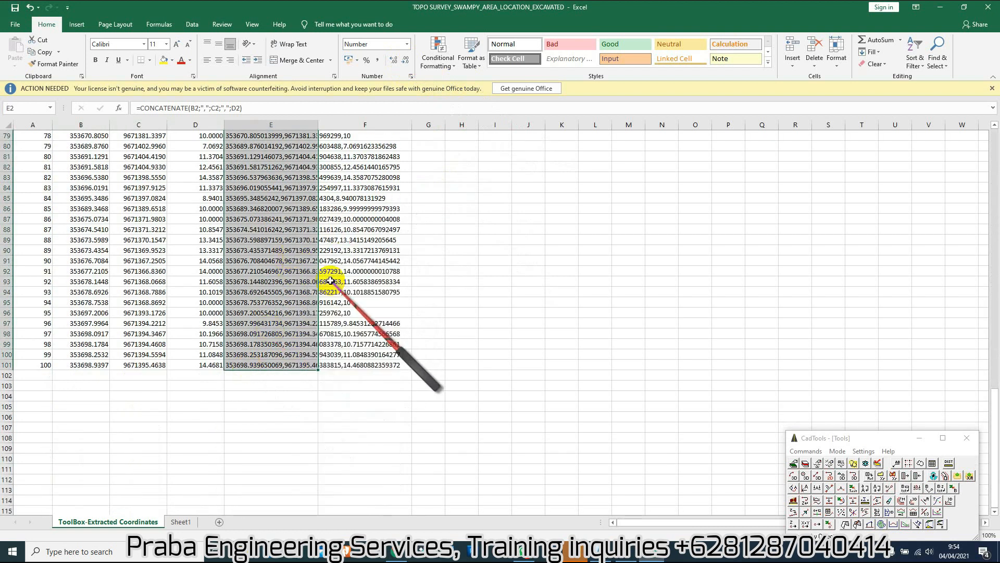
{"action": "scroll", "coordinate": [342, 293], "scroll_direction": "up", "scroll_amount": 20}
Switch to Civil 3D and draw a 3D polyline through the copied coordinates by pasting them into the running 3DPOLY command.
{"action": "left_click", "coordinate": [644, 552]}
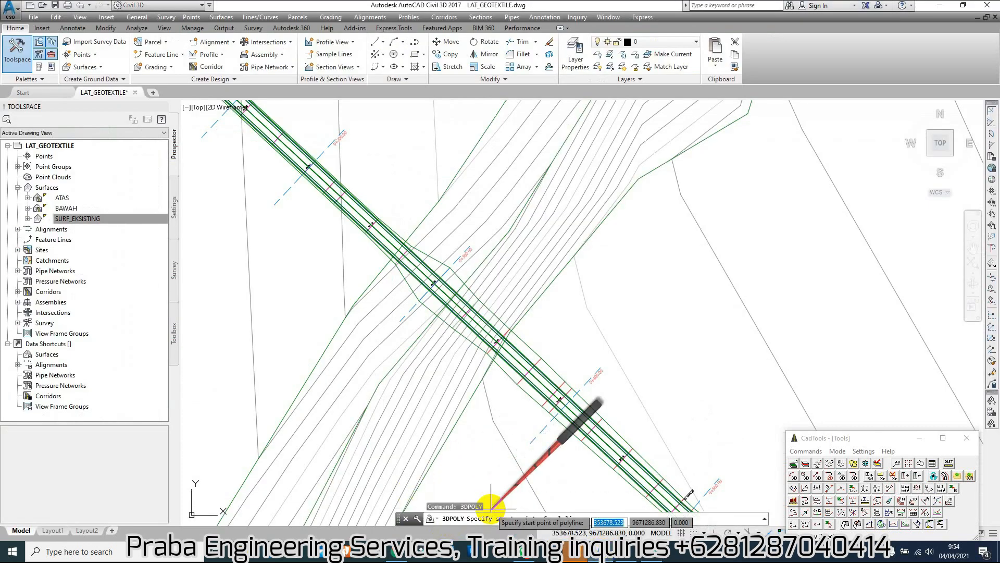
{"action": "right_click", "coordinate": [630, 518]}
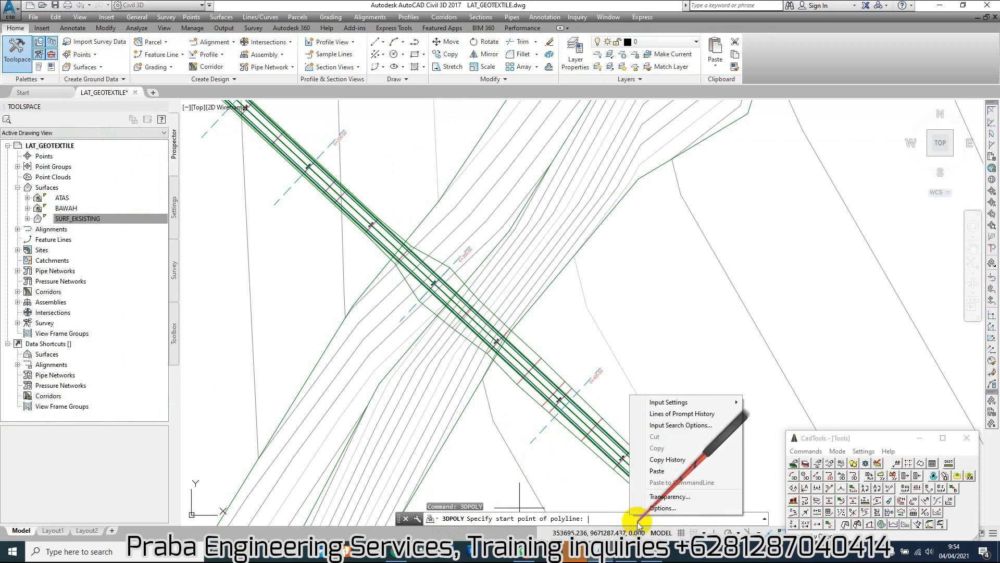
{"action": "left_click", "coordinate": [670, 472]}
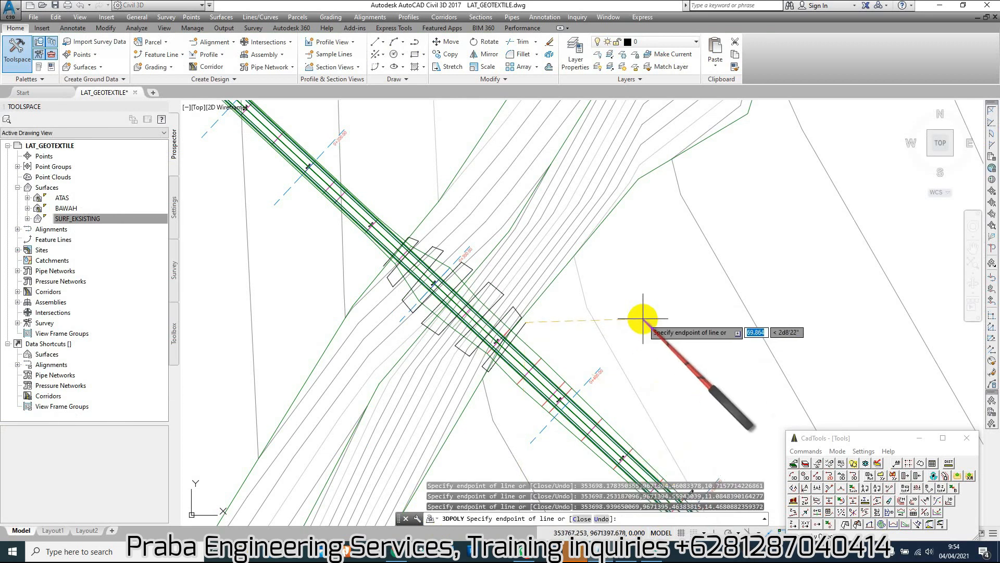
{"action": "key", "text": "Escape"}
Examine the pasted 3D polyline from an oblique angle in the Object Viewer.
{"action": "scroll", "coordinate": [502, 329], "scroll_direction": "up", "scroll_amount": 2}
{"action": "left_click", "coordinate": [536, 333]}
{"action": "right_click", "coordinate": [618, 320]}
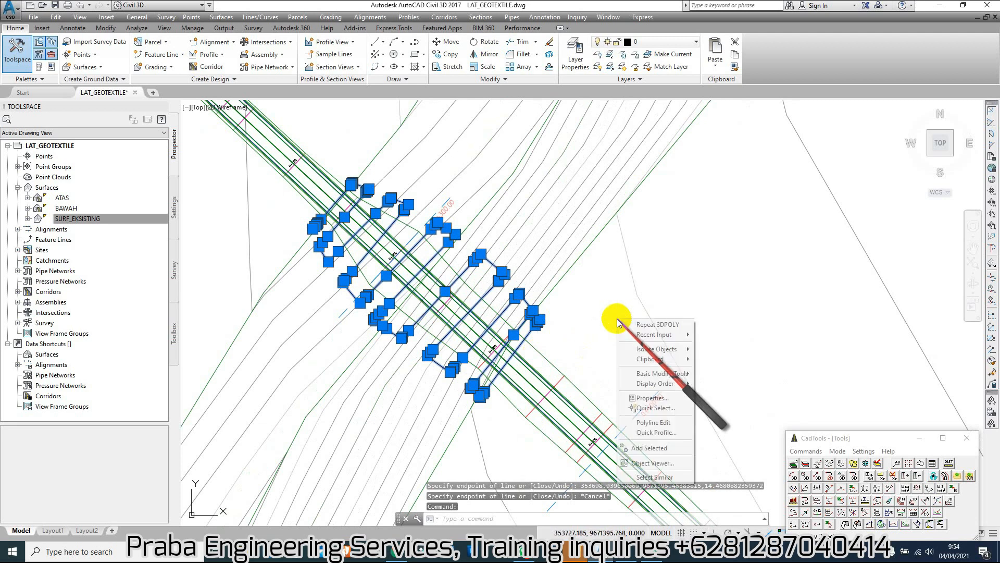
{"action": "left_click", "coordinate": [652, 462]}
{"action": "left_click_drag", "start_coordinate": [518, 350], "coordinate": [644, 354]}
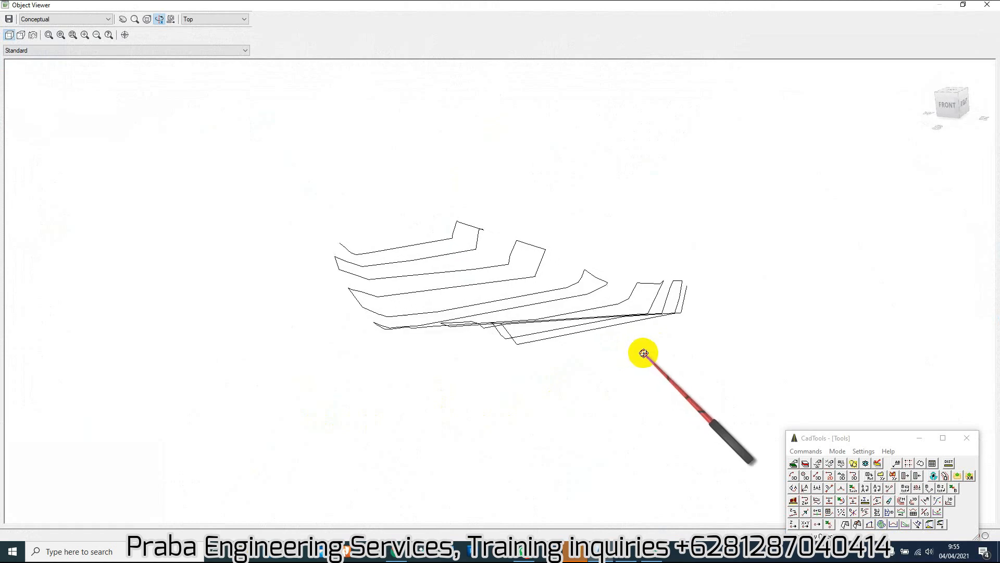
{"action": "key", "text": "Escape"}
Erase the pasted 3D polyline from the road drawing.
{"action": "scroll", "coordinate": [511, 300], "scroll_direction": "up", "scroll_amount": 4}
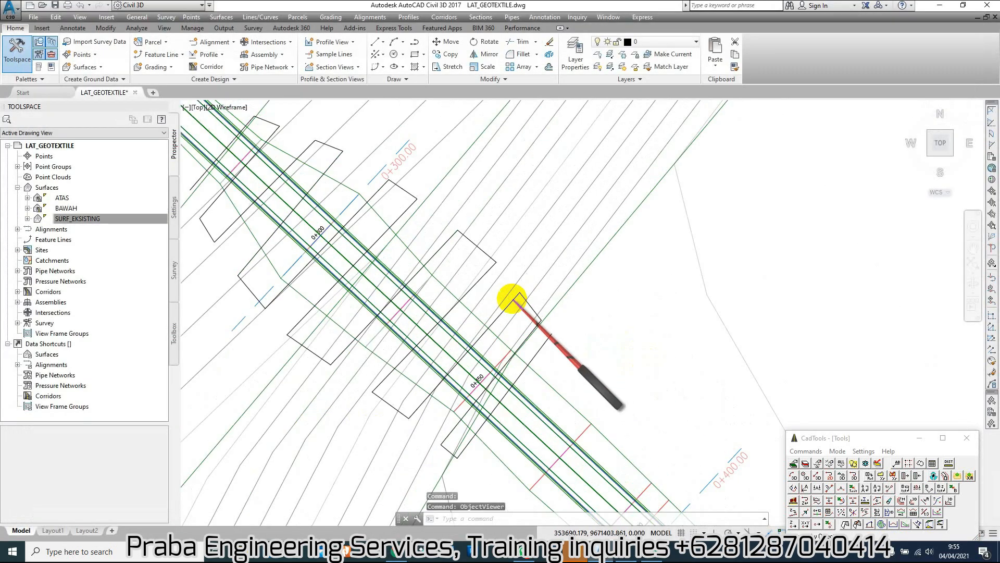
{"action": "left_click", "coordinate": [518, 308]}
{"action": "scroll", "coordinate": [532, 306], "scroll_direction": "down", "scroll_amount": 7}
{"action": "type", "text": "e"}
{"action": "key", "text": "space"}
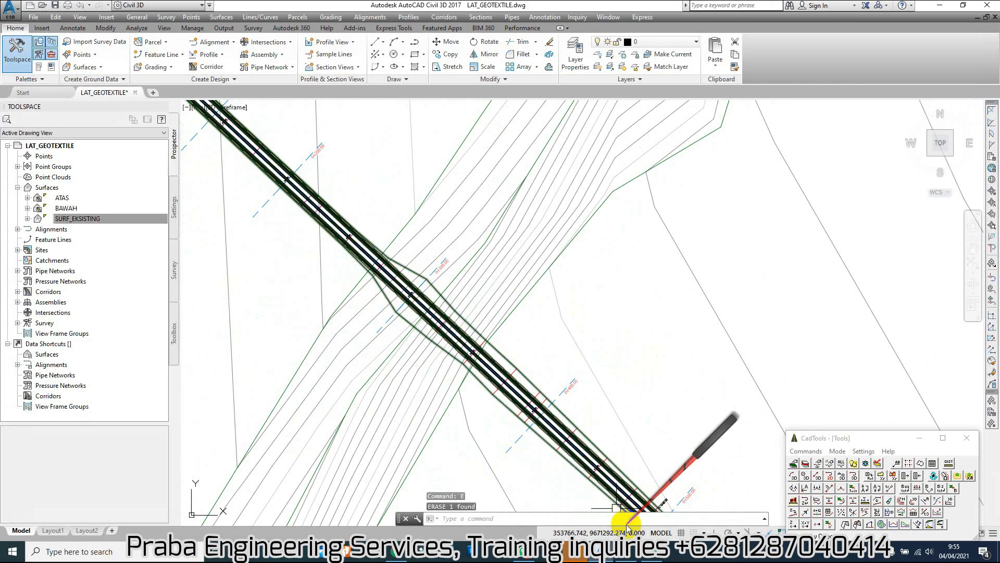
Switch to Excel and clear the concatenated coordinate texts from column E.
{"action": "left_click", "coordinate": [651, 551]}
{"action": "key", "text": "Delete"}
{"action": "left_click", "coordinate": [540, 207]}
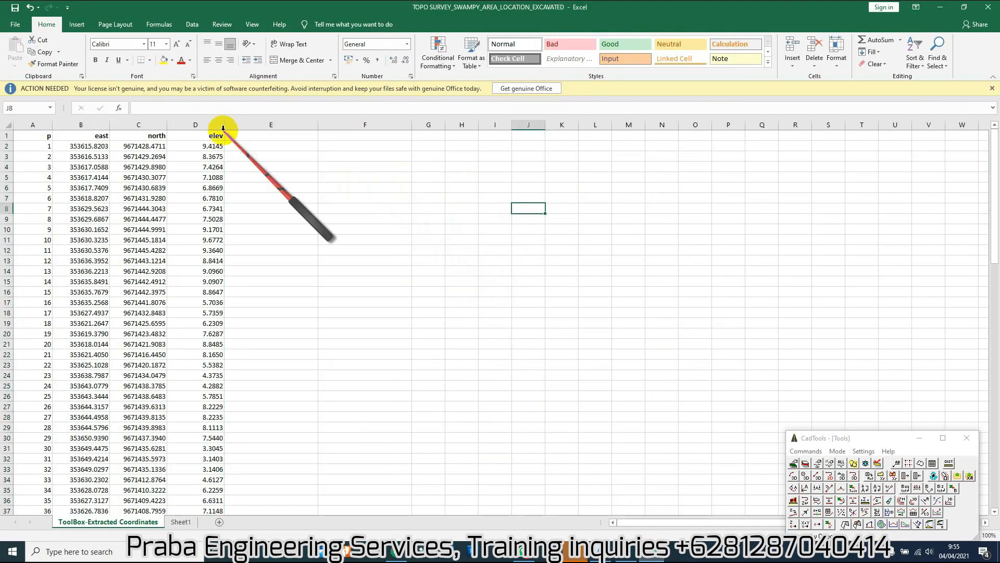
Save the workbook under its existing name TOPO SURVEY_SWAMPY_AREA_LOCATION_EXCAVATED.
{"action": "left_click", "coordinate": [11, 26]}
{"action": "left_click", "coordinate": [33, 164]}
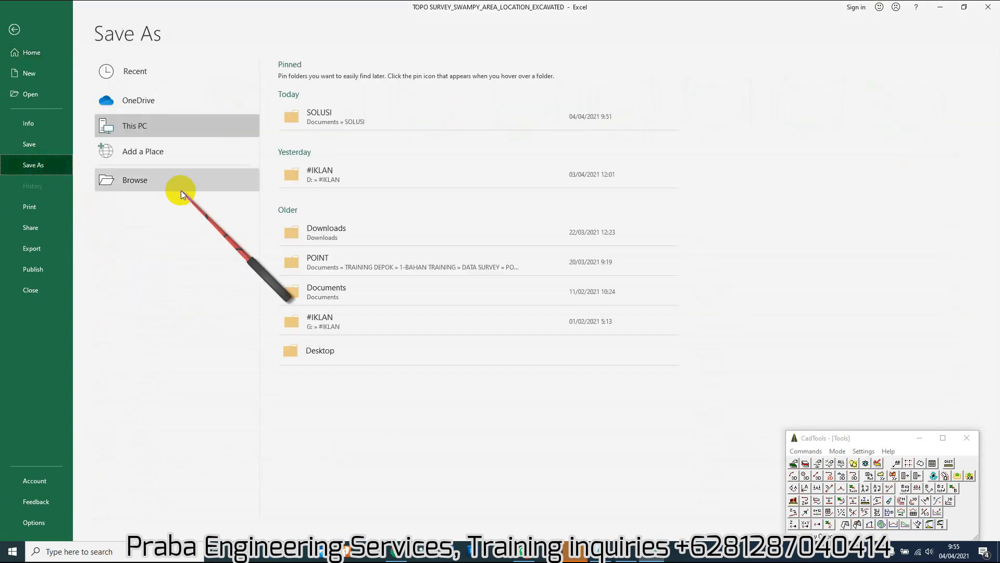
{"action": "left_click", "coordinate": [167, 183]}
{"action": "key", "text": "Return"}
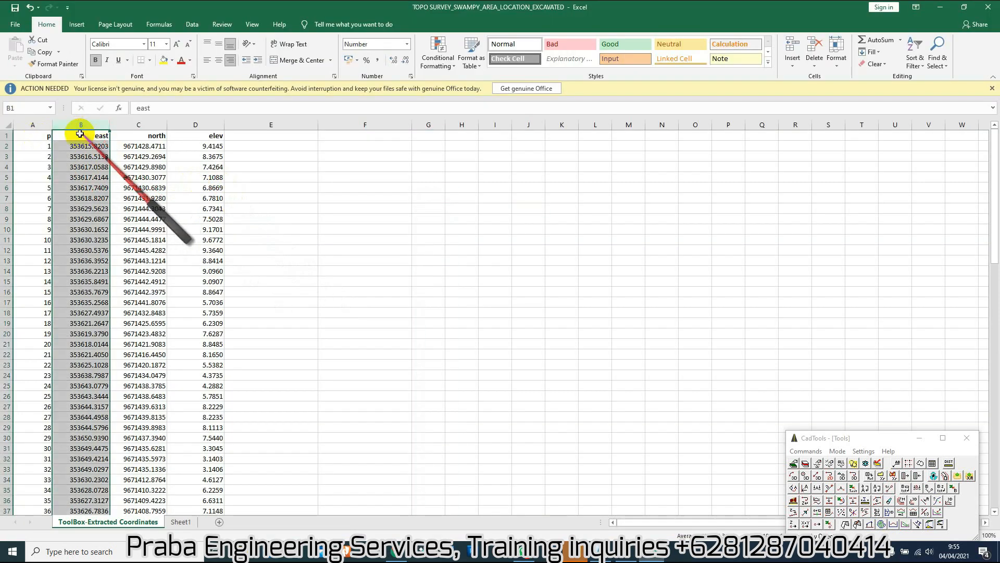
Delete the entire header row so that the sheet starts with point 1.
{"action": "right_click", "coordinate": [76, 136]}
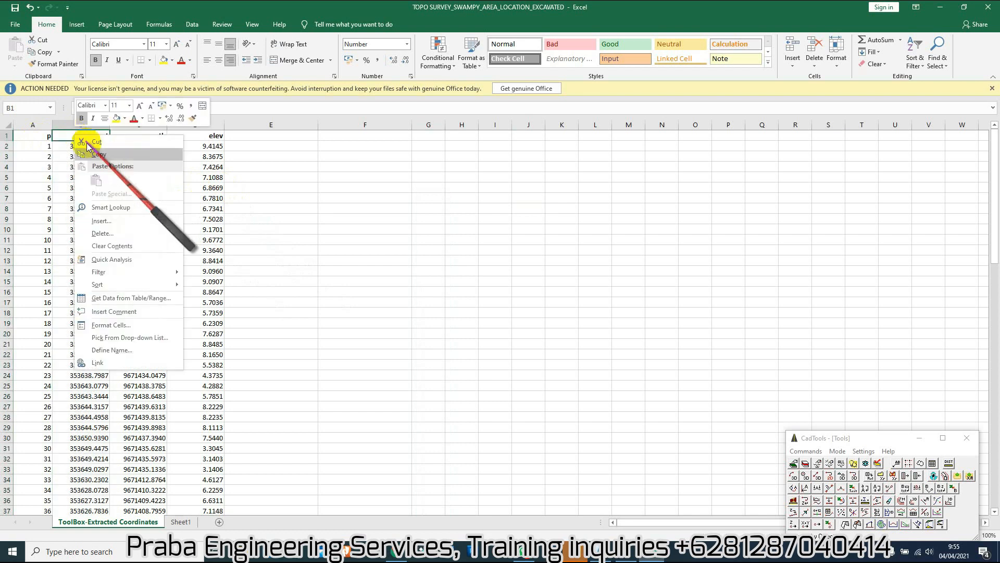
{"action": "left_click", "coordinate": [125, 233]}
{"action": "left_click", "coordinate": [122, 261]}
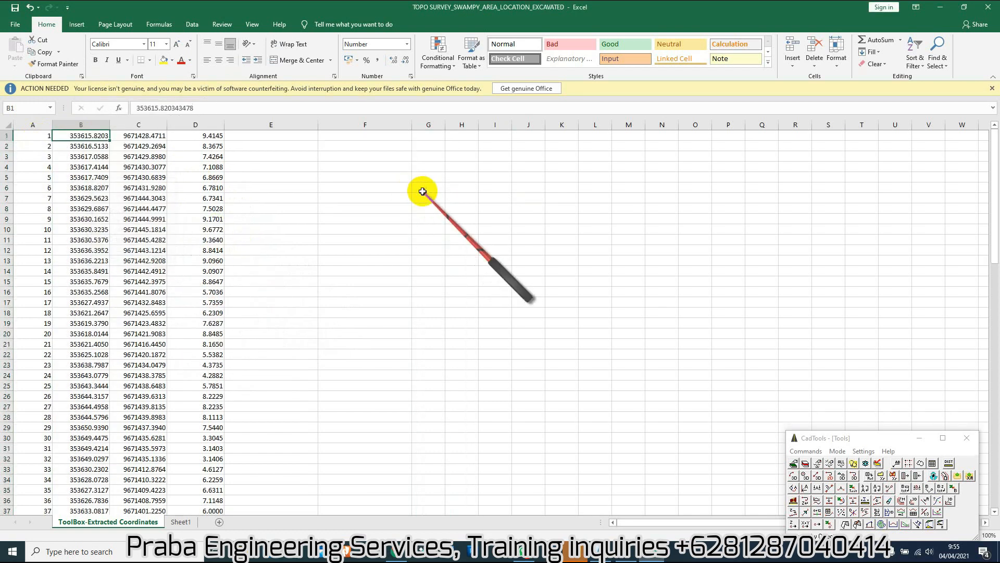
{"action": "left_click", "coordinate": [424, 191]}
Enter the description excav in E1 and fill it down column E for all survey points.
{"action": "left_click", "coordinate": [263, 135]}
{"action": "type", "text": "excav"}
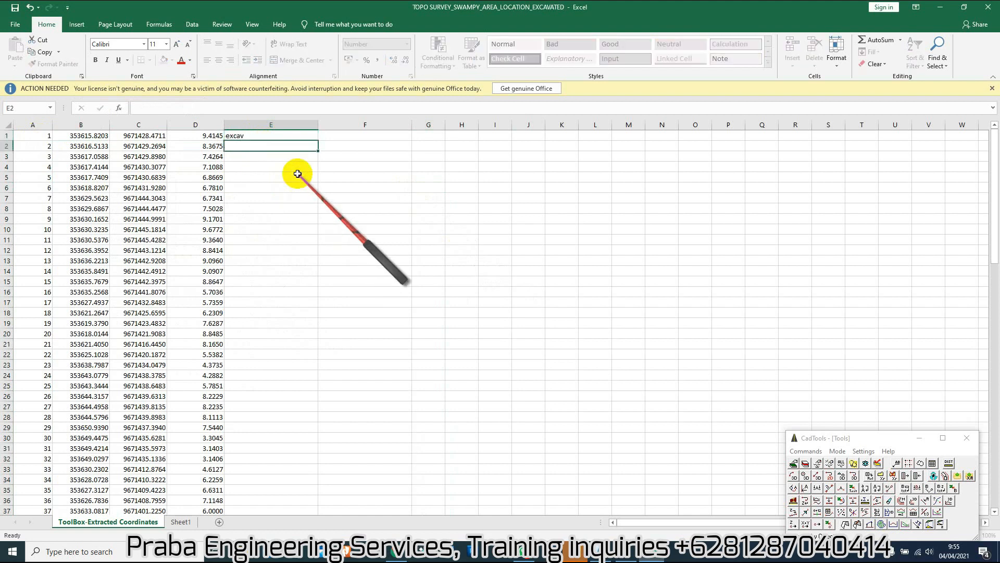
{"action": "left_click", "coordinate": [295, 135]}
{"action": "left_click_drag", "start_coordinate": [317, 140], "coordinate": [267, 492]}
{"action": "scroll", "coordinate": [478, 312], "scroll_direction": "up", "scroll_amount": 20}
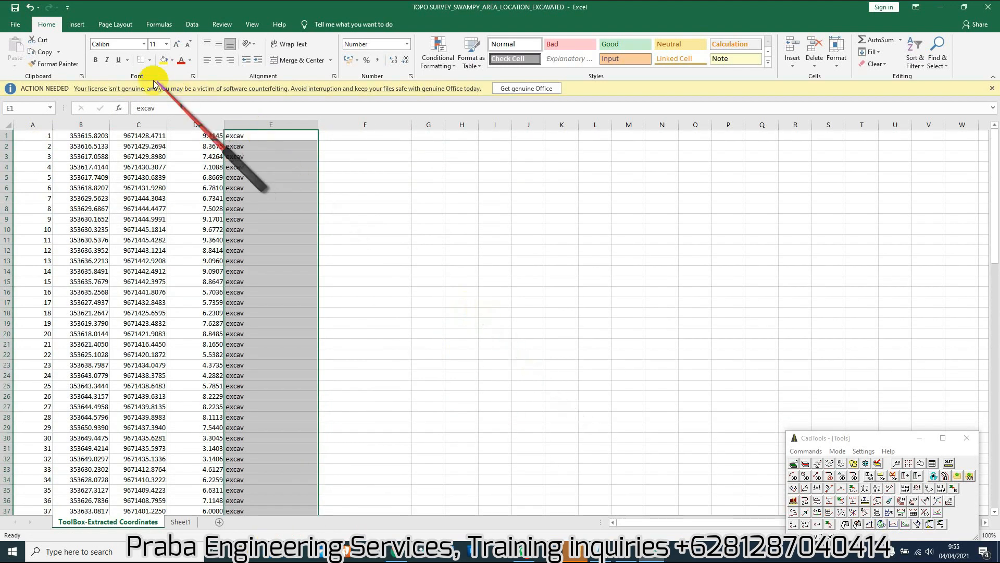
Save the sheet as TOPO SURVEY_SWAMPY_AREA_LOCATION_EXCAVATED in Text (Tab delimited) format in the SOLUSI folder, and close Excel.
{"action": "left_click", "coordinate": [15, 30]}
{"action": "left_click", "coordinate": [23, 19]}
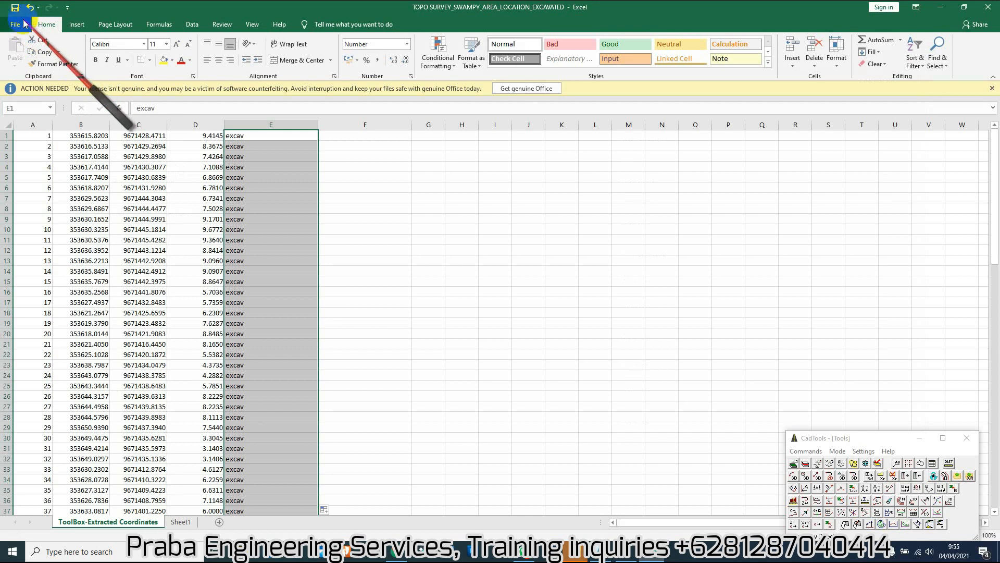
{"action": "left_click", "coordinate": [24, 24]}
{"action": "left_click", "coordinate": [29, 165]}
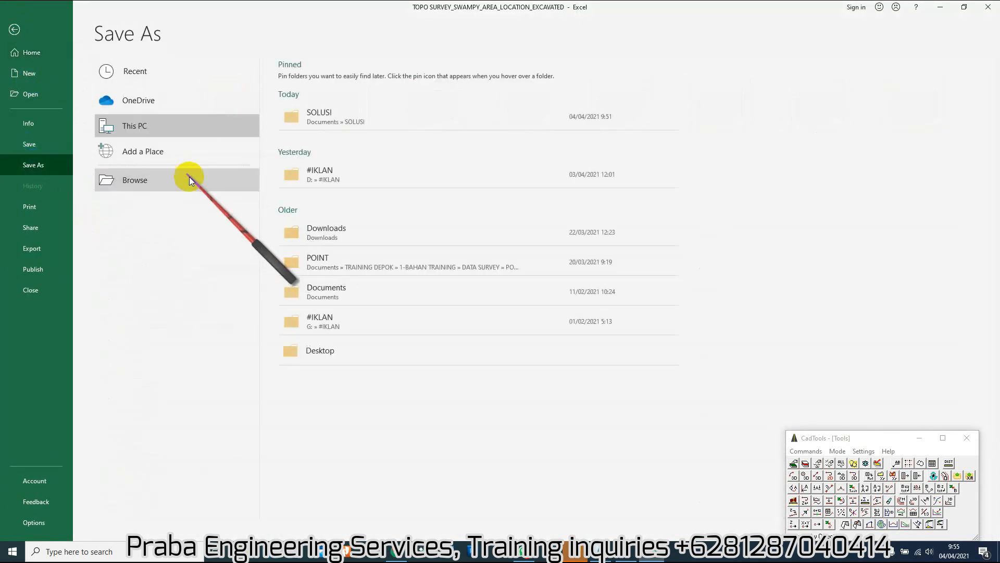
{"action": "left_click", "coordinate": [189, 180]}
{"action": "left_click", "coordinate": [151, 223]}
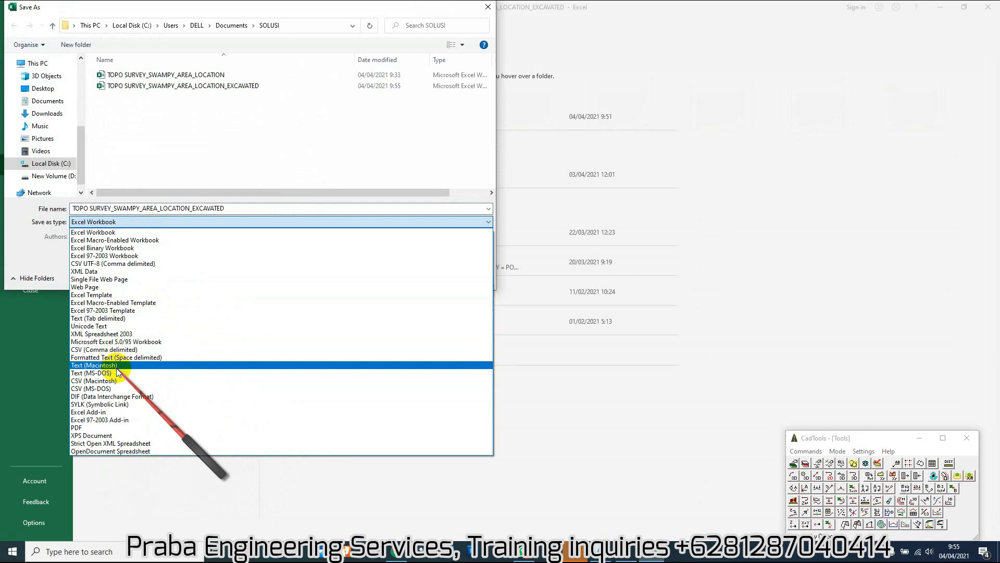
{"action": "left_click", "coordinate": [91, 318]}
{"action": "left_click", "coordinate": [396, 262]}
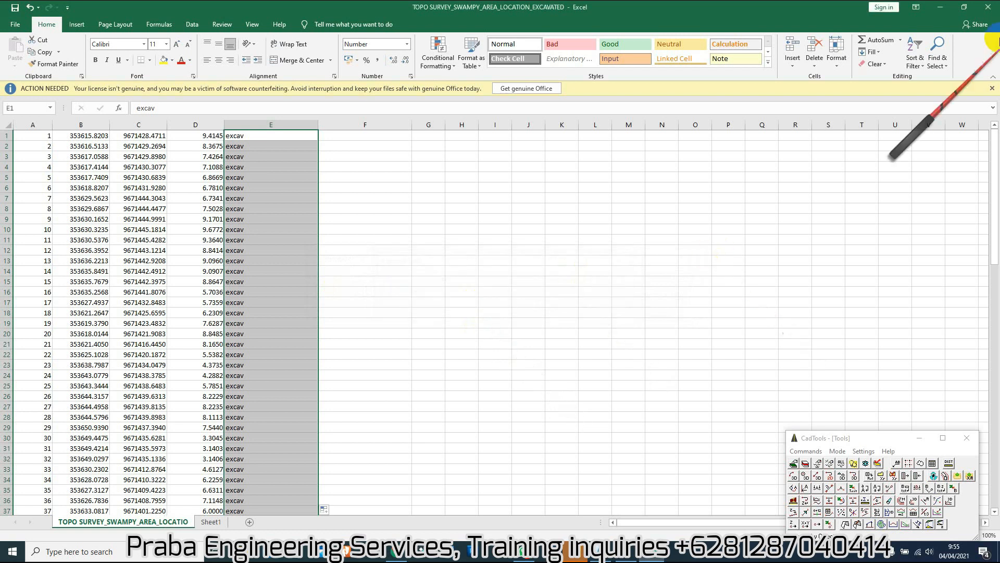
{"action": "left_click", "coordinate": [988, 8]}
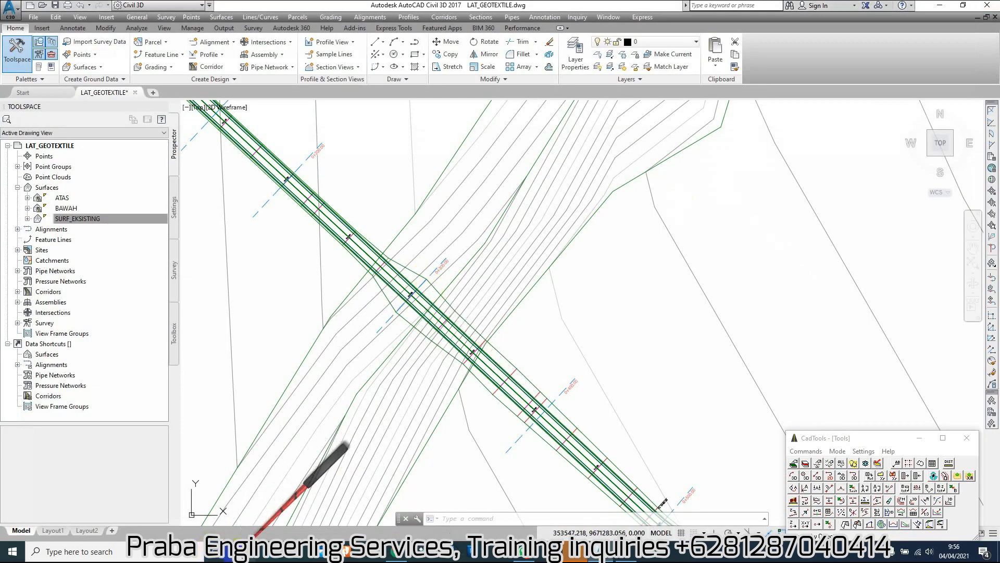
Open the exported text file from Documents > SOLUSI in File Explorer, check its point columns and close it.
{"action": "left_click", "coordinate": [250, 551]}
{"action": "left_click", "coordinate": [50, 305]}
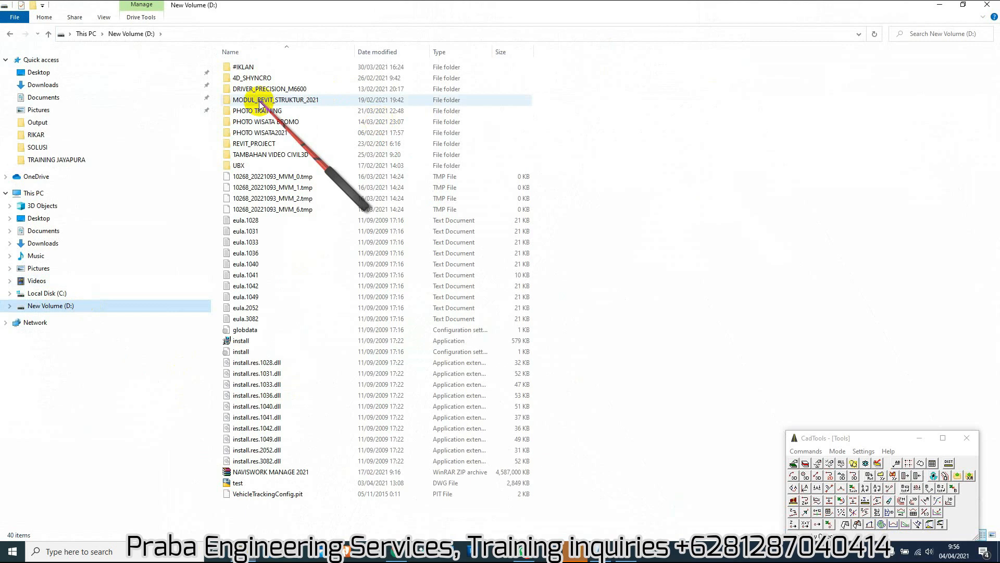
{"action": "left_click", "coordinate": [47, 230]}
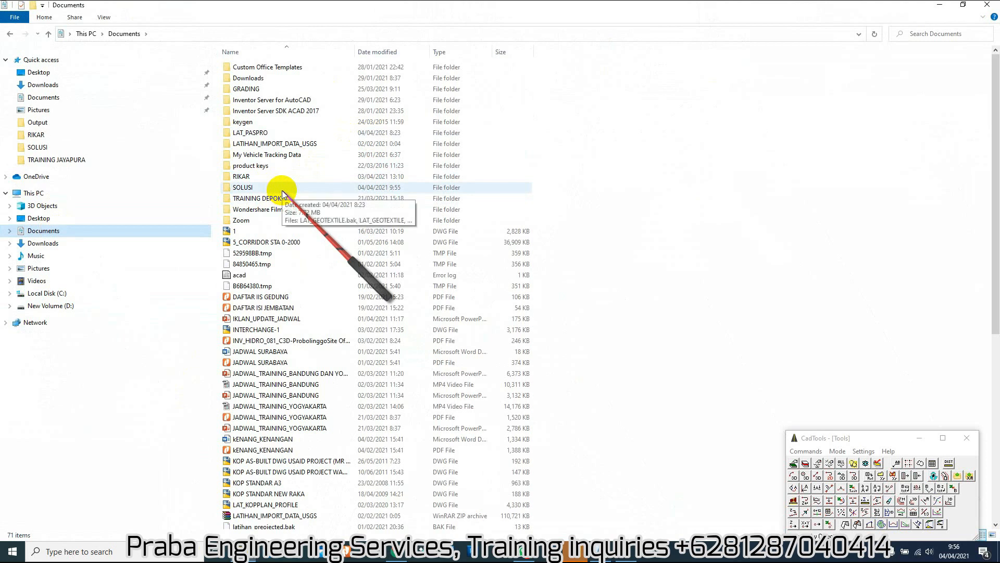
{"action": "double_click", "coordinate": [255, 186]}
{"action": "left_click", "coordinate": [257, 101]}
{"action": "double_click", "coordinate": [258, 101]}
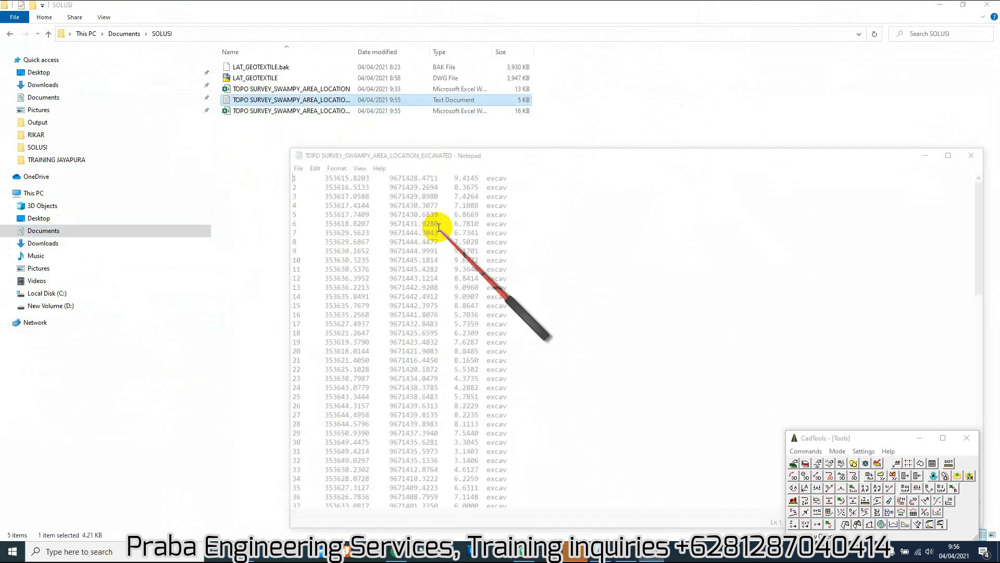
{"action": "left_click", "coordinate": [978, 151]}
Switch to Civil 3D and choose the TOPO SURVEY_SWAMPY_AREA_LOCATION_EXCAVATED text file in Documents > SOLUSI as the source for a point import.
{"action": "left_click", "coordinate": [611, 554]}
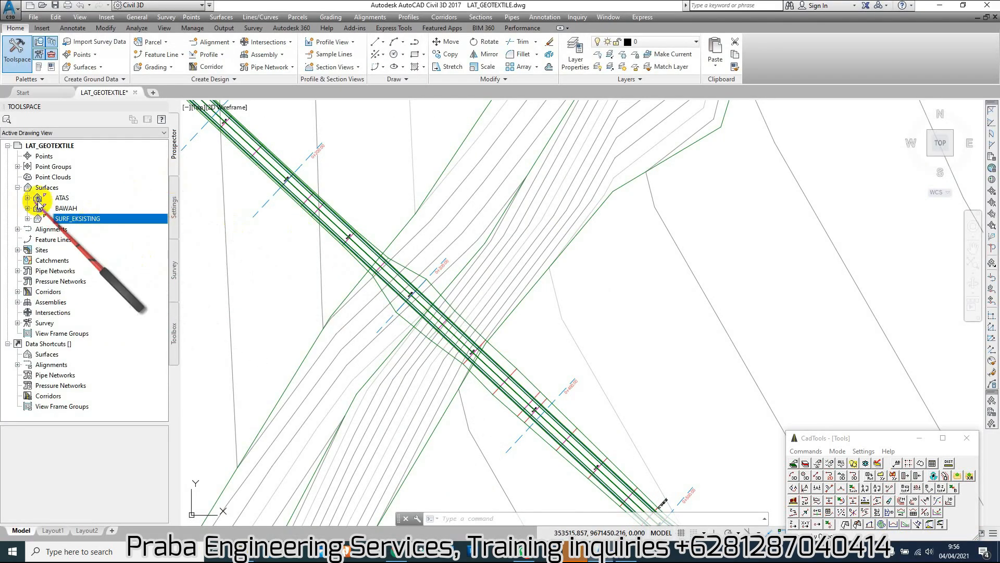
{"action": "left_click", "coordinate": [17, 167]}
{"action": "left_click", "coordinate": [44, 157]}
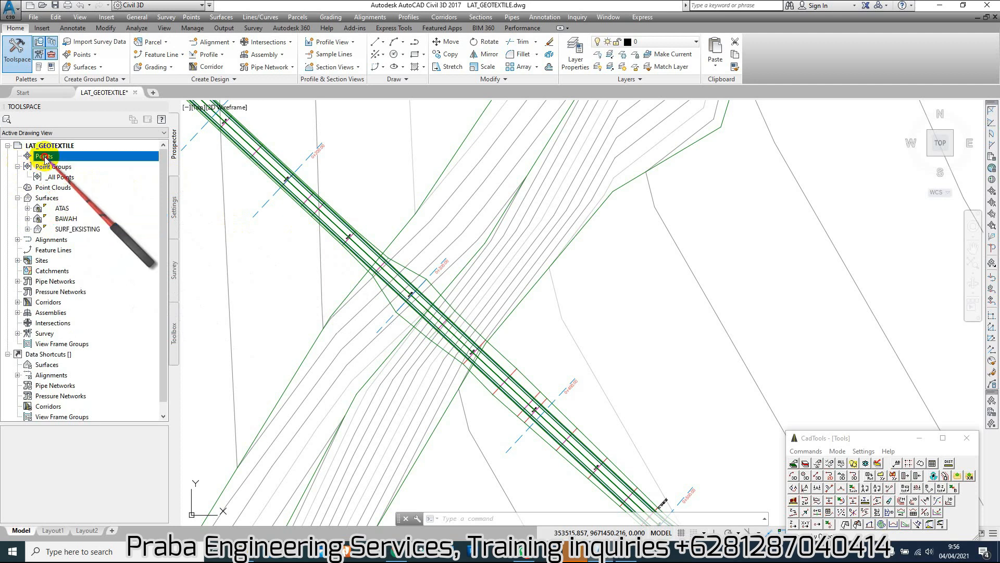
{"action": "left_click", "coordinate": [78, 162]}
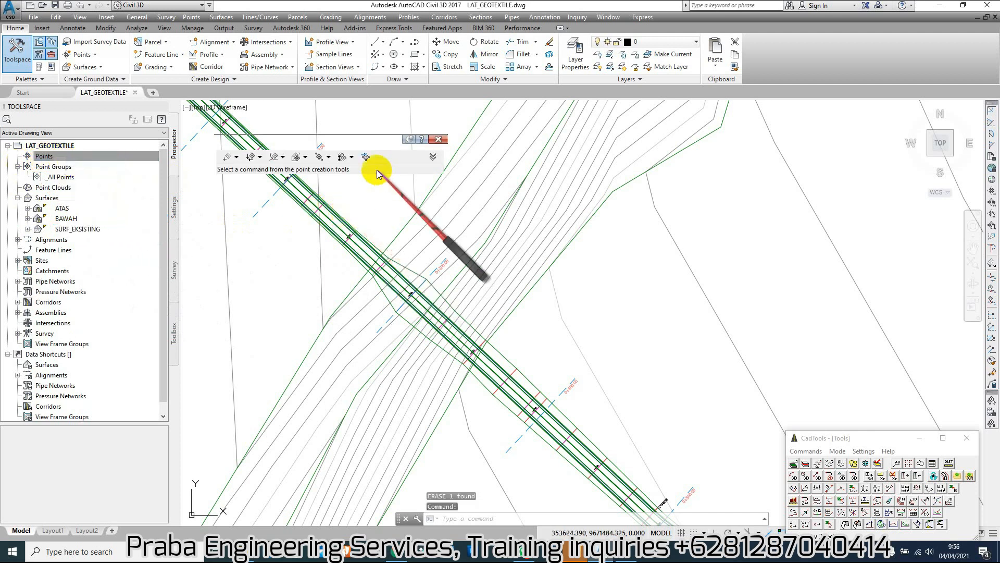
{"action": "left_click", "coordinate": [365, 157]}
{"action": "left_click", "coordinate": [358, 81]}
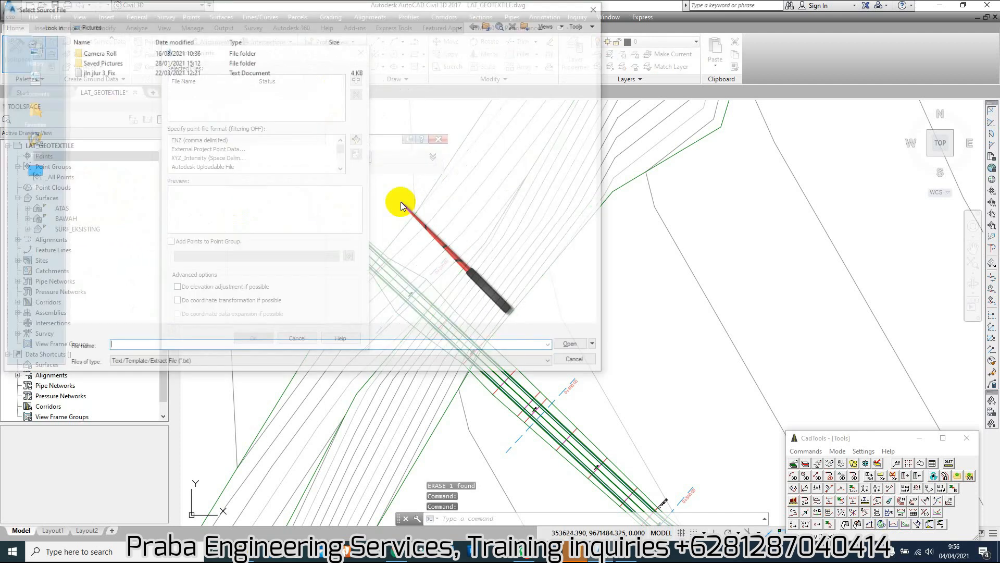
{"action": "left_click", "coordinate": [47, 70]}
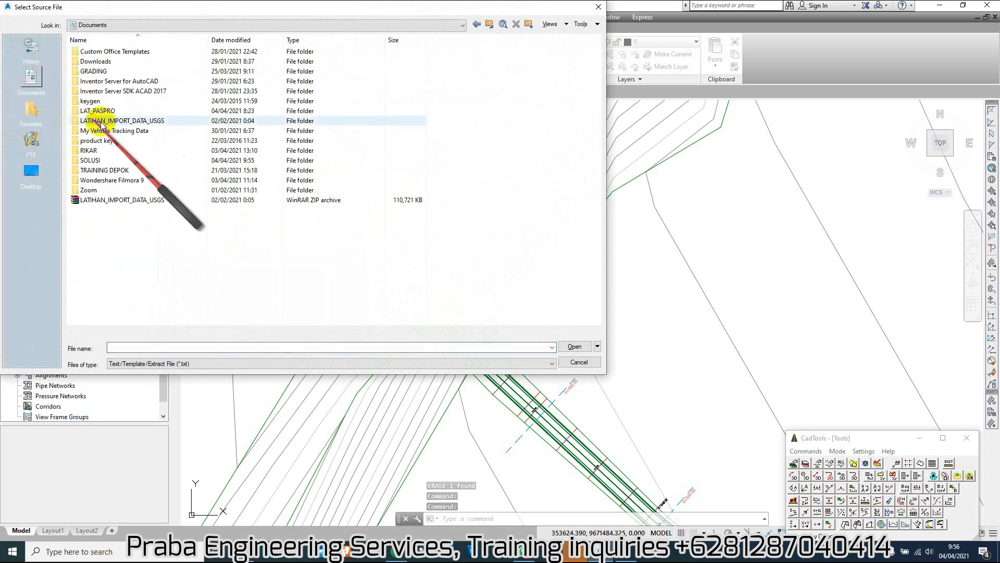
{"action": "double_click", "coordinate": [92, 161]}
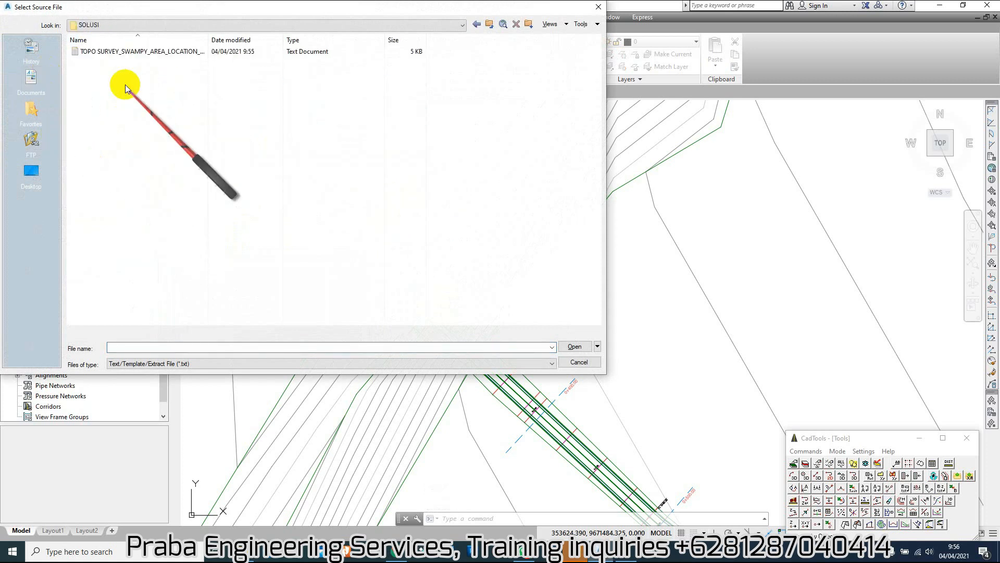
{"action": "double_click", "coordinate": [109, 51]}
Import the excavation survey points using the PNEZD (space delimited) file format.
{"action": "scroll", "coordinate": [283, 140], "scroll_direction": "down", "scroll_amount": 2}
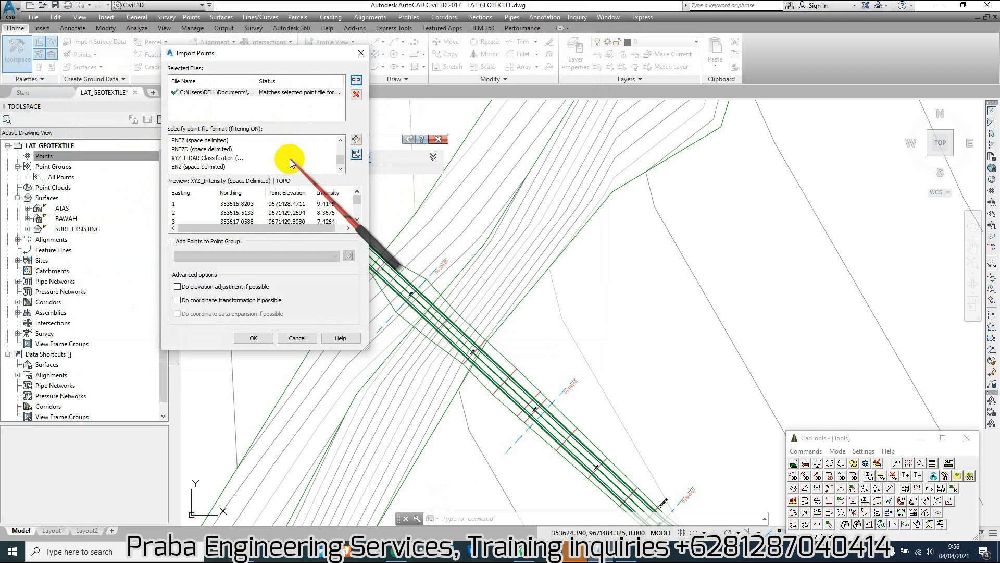
{"action": "left_click", "coordinate": [184, 150]}
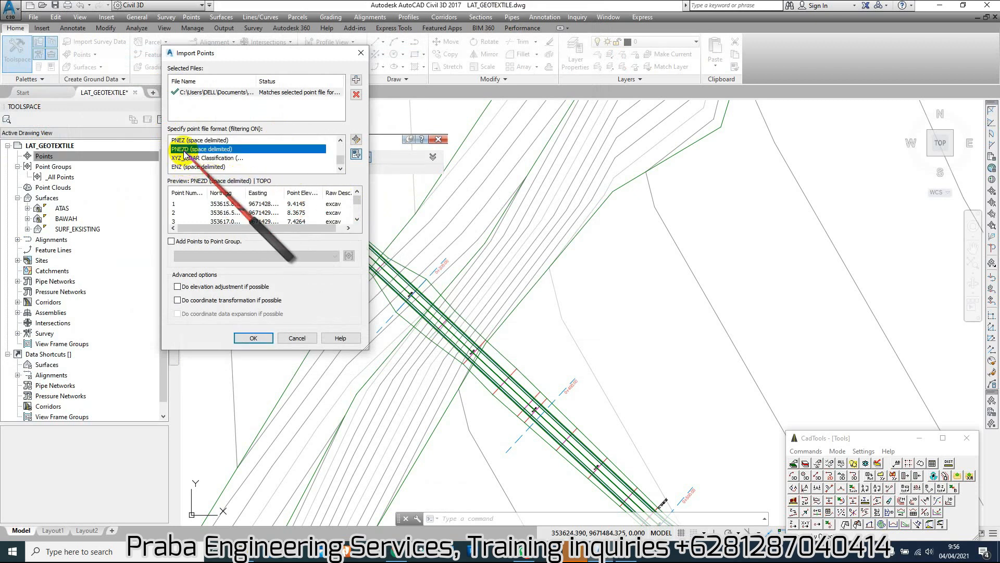
{"action": "left_click", "coordinate": [253, 337]}
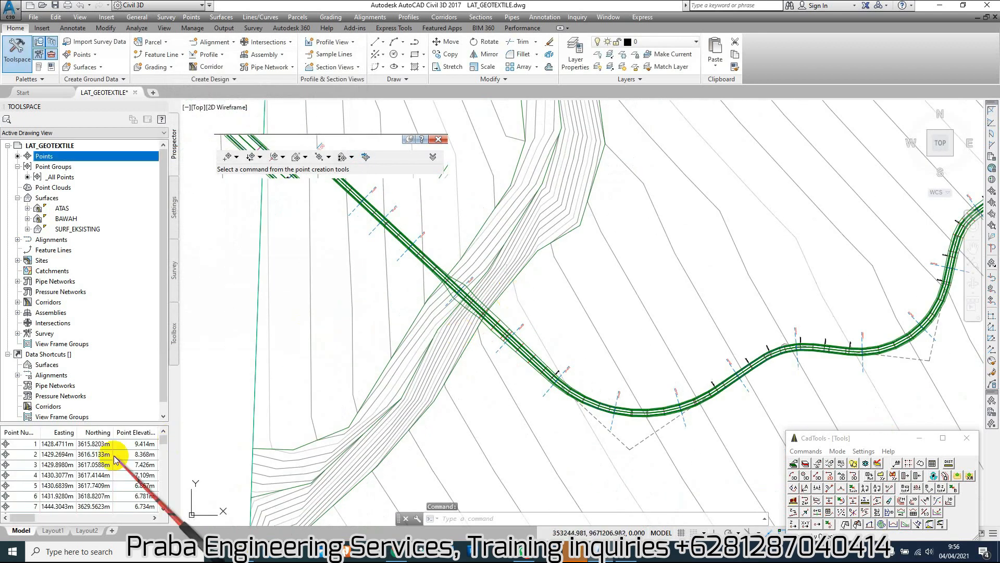
Zoom to imported point 4 and check where the imported points lie in the drawing.
{"action": "right_click", "coordinate": [83, 473]}
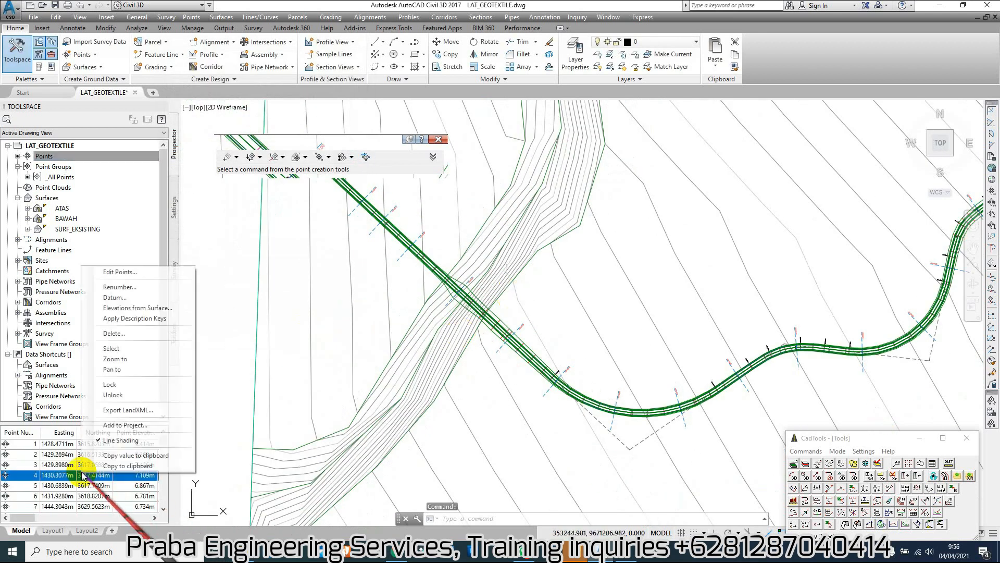
{"action": "left_click", "coordinate": [148, 356]}
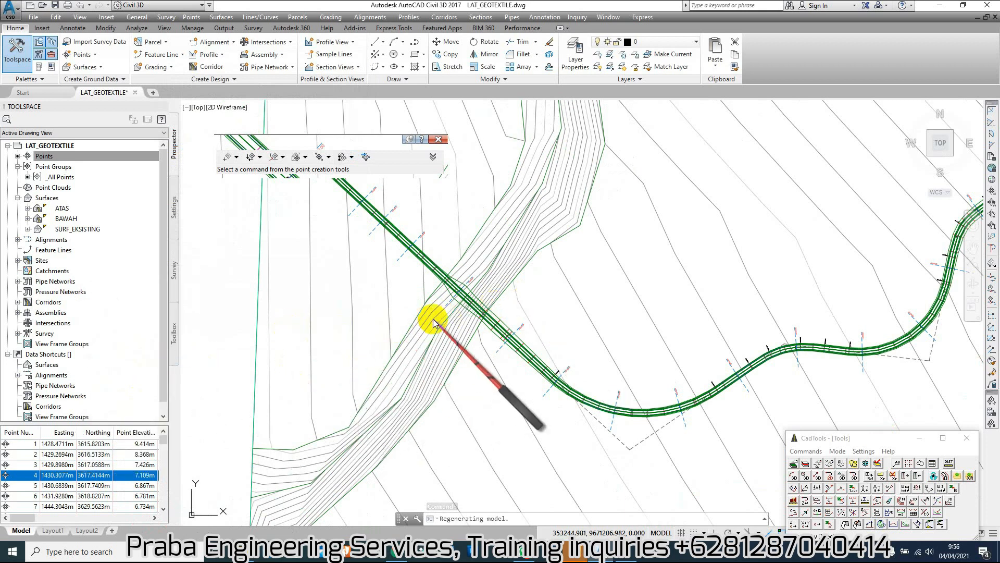
{"action": "scroll", "coordinate": [521, 290], "scroll_direction": "down", "scroll_amount": 8}
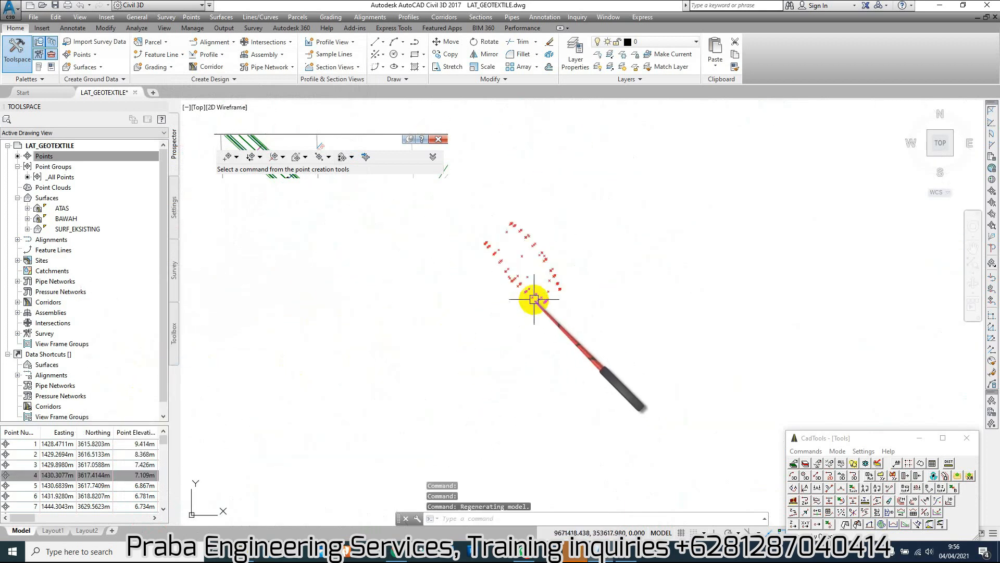
Delete all the points in the _All Points group.
{"action": "left_click", "coordinate": [57, 177]}
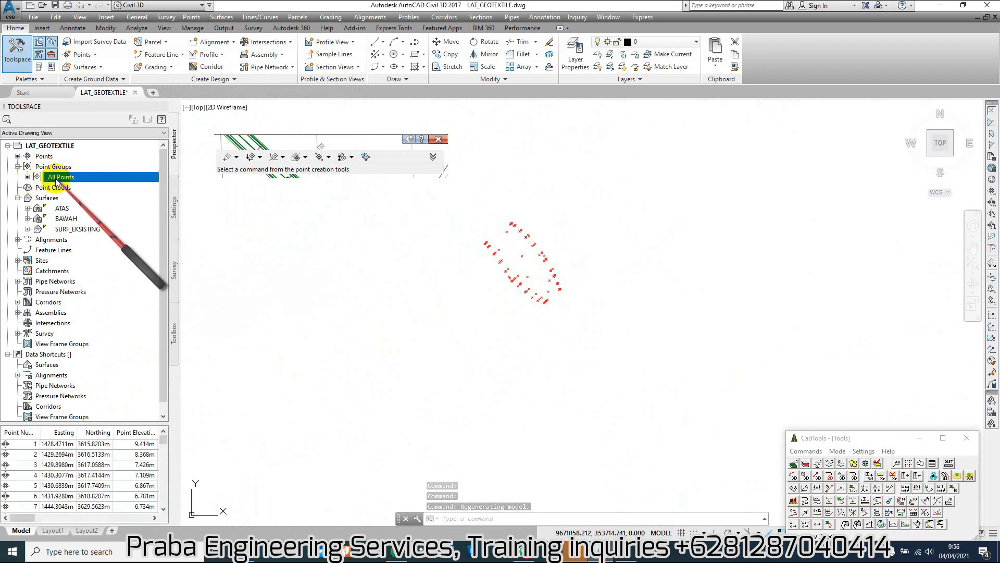
{"action": "right_click", "coordinate": [57, 178]}
{"action": "left_click", "coordinate": [99, 242]}
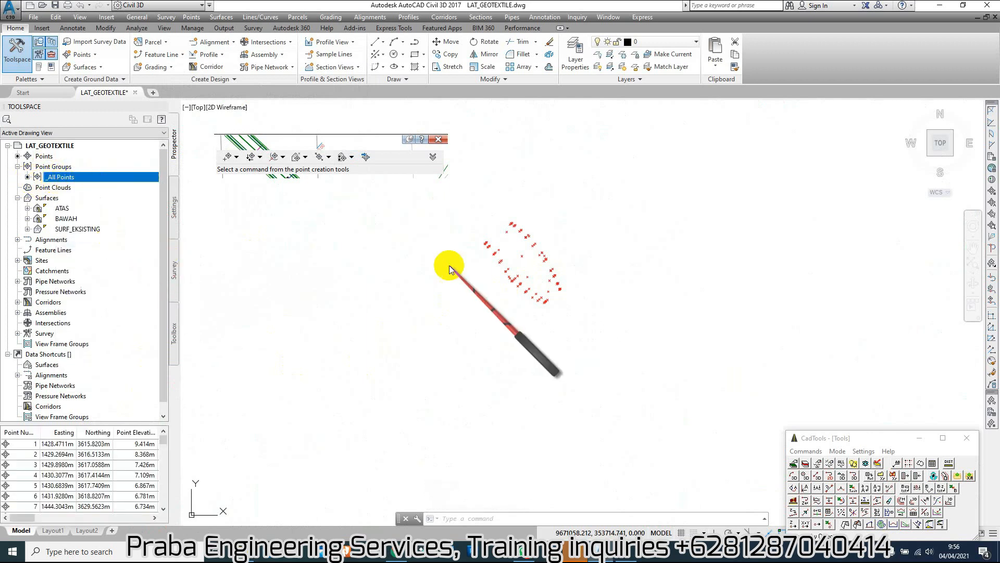
{"action": "left_click", "coordinate": [511, 297]}
Start a new point import from the TOPO SURVEY_SWAMPY_AREA_LOCATION text file, using the PENZD (space delimited) file format.
{"action": "left_click", "coordinate": [366, 157]}
{"action": "left_click", "coordinate": [359, 80]}
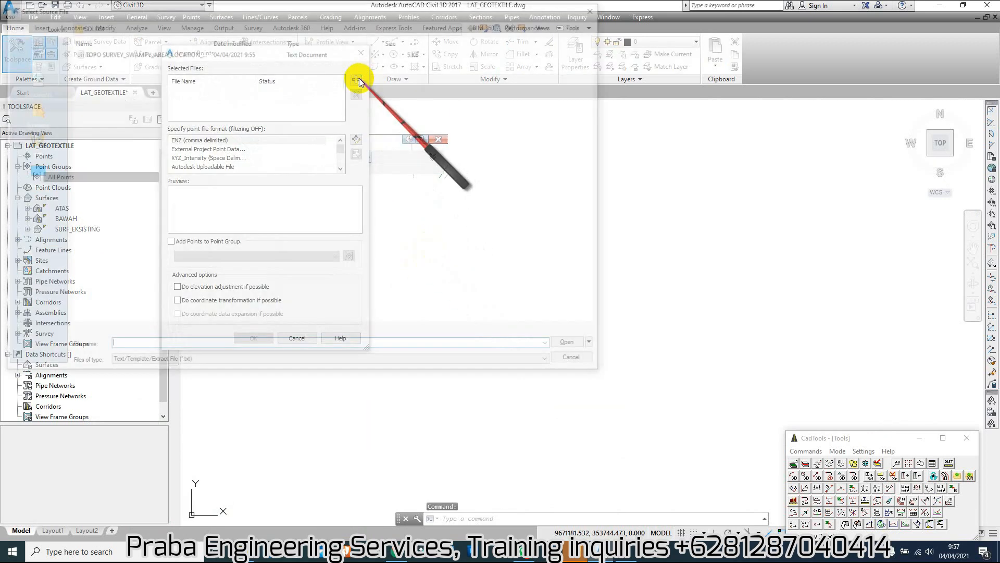
{"action": "double_click", "coordinate": [141, 49]}
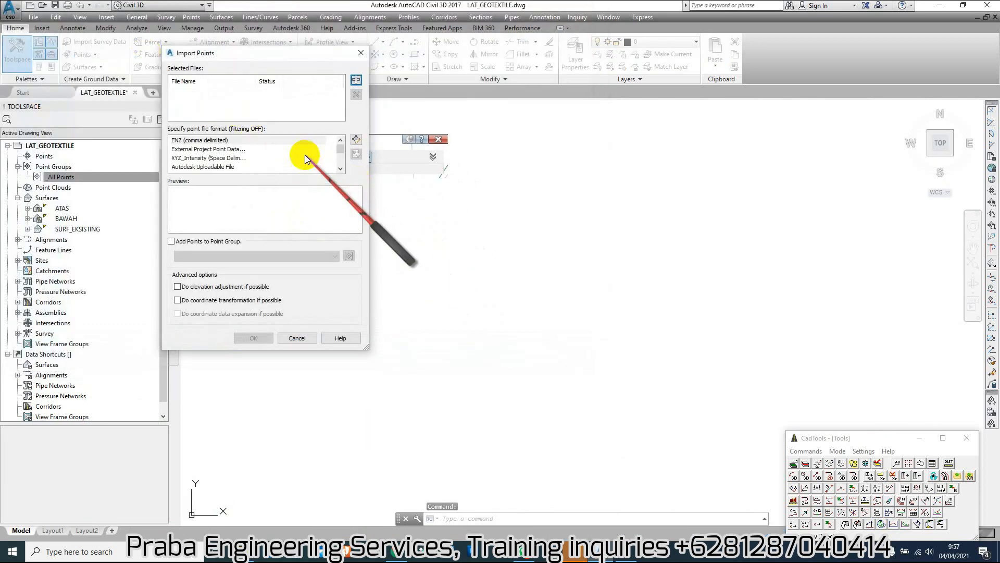
{"action": "scroll", "coordinate": [313, 155], "scroll_direction": "down", "scroll_amount": 3}
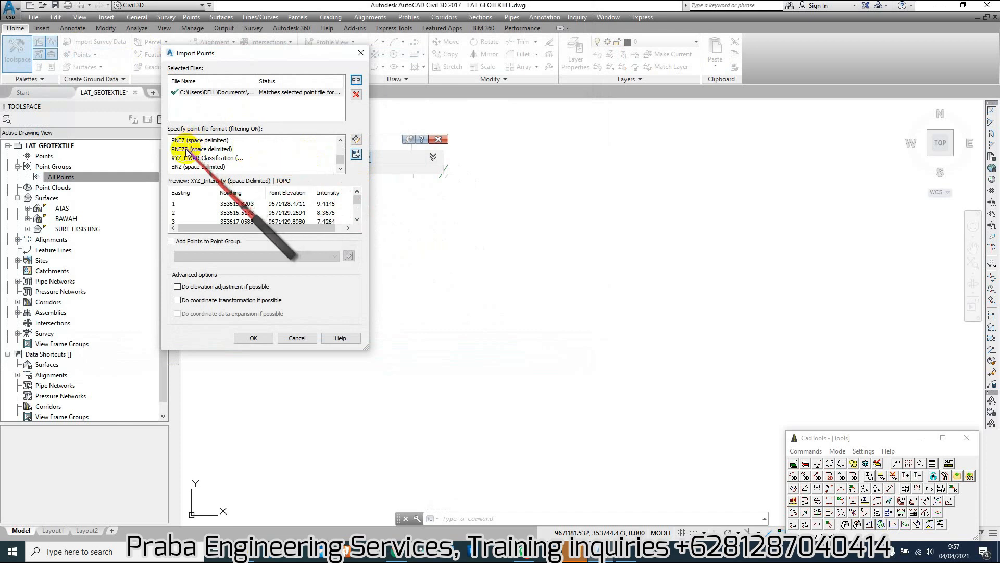
{"action": "left_click", "coordinate": [192, 149]}
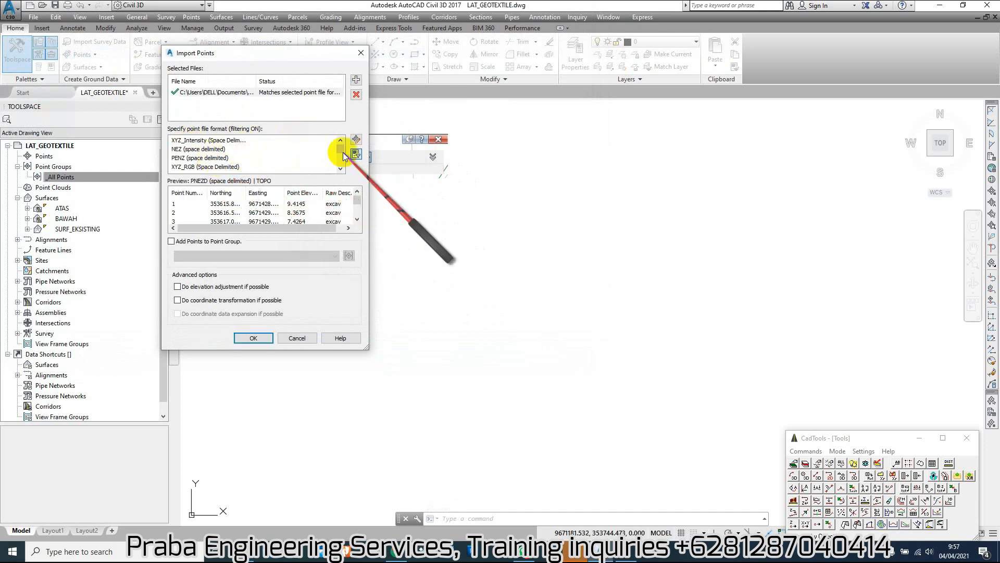
{"action": "left_click", "coordinate": [177, 167]}
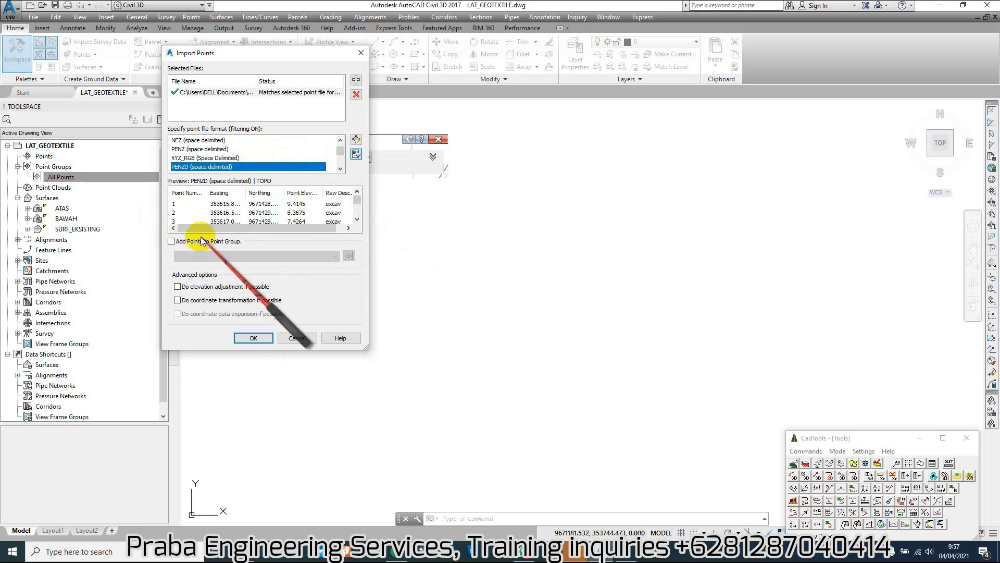
Add the points to a new point group named excavated and complete the import.
{"action": "left_click", "coordinate": [348, 256]}
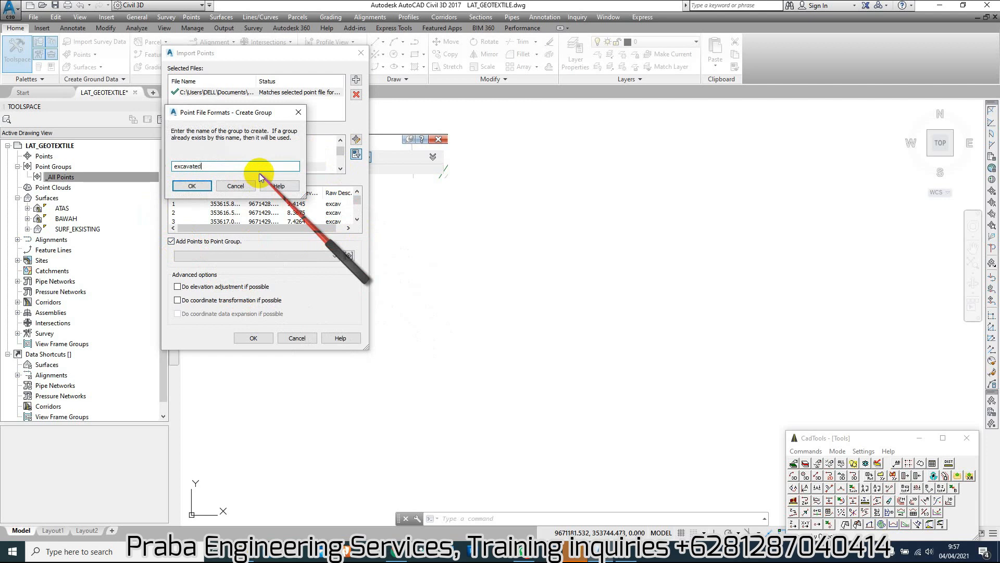
{"action": "type", "text": "excavated"}
{"action": "left_click", "coordinate": [192, 185]}
{"action": "left_click", "coordinate": [253, 336]}
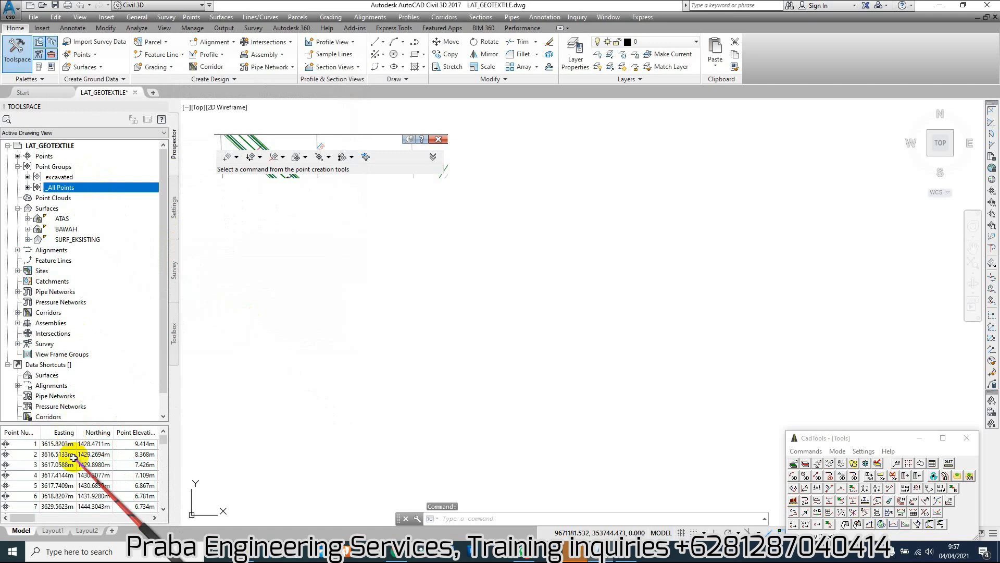
Zoom to imported point 2, check the points' position against the road, and close the point creation tools.
{"action": "right_click", "coordinate": [74, 455]}
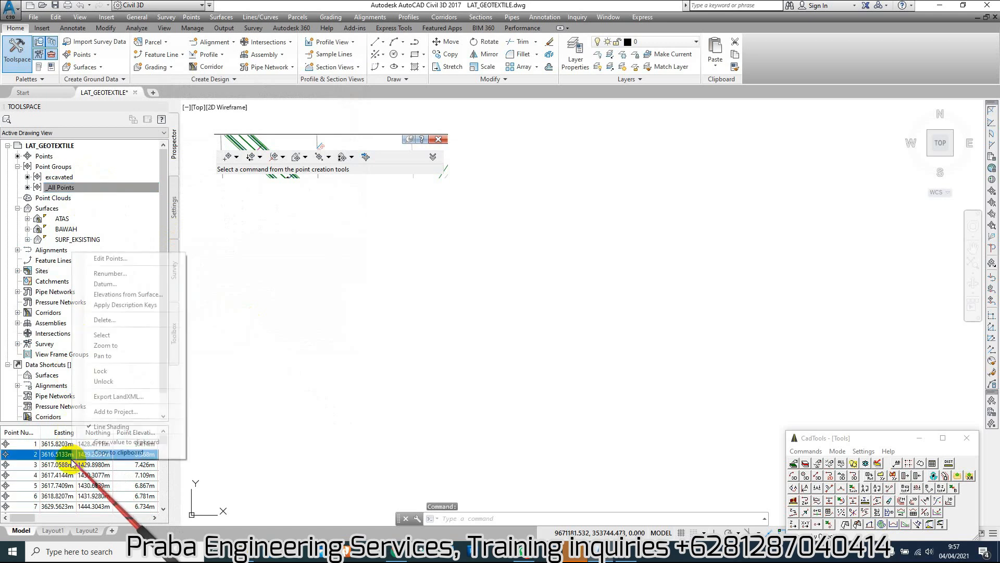
{"action": "left_click", "coordinate": [126, 346]}
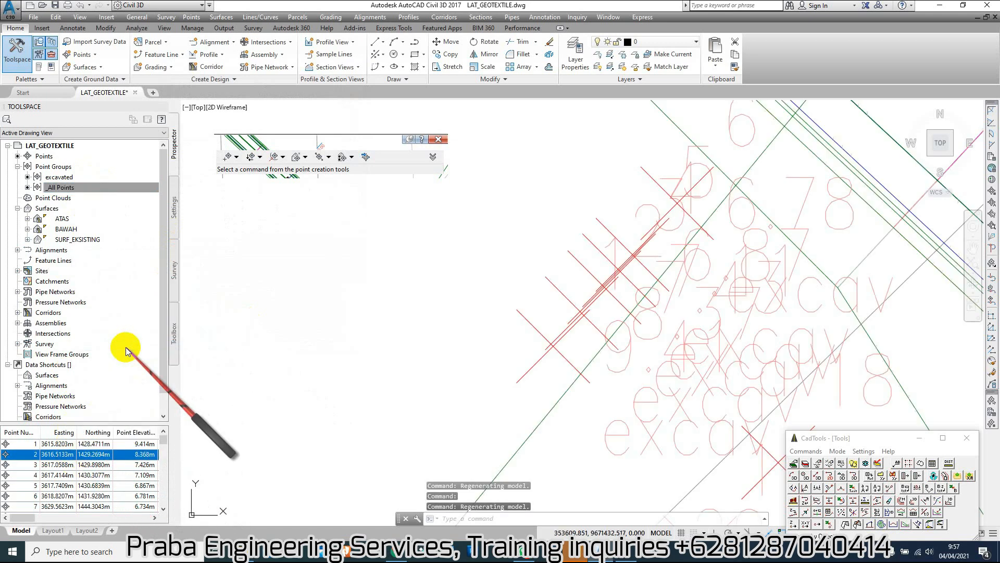
{"action": "scroll", "coordinate": [508, 289], "scroll_direction": "down", "scroll_amount": 1}
{"action": "scroll", "coordinate": [620, 296], "scroll_direction": "down", "scroll_amount": 1}
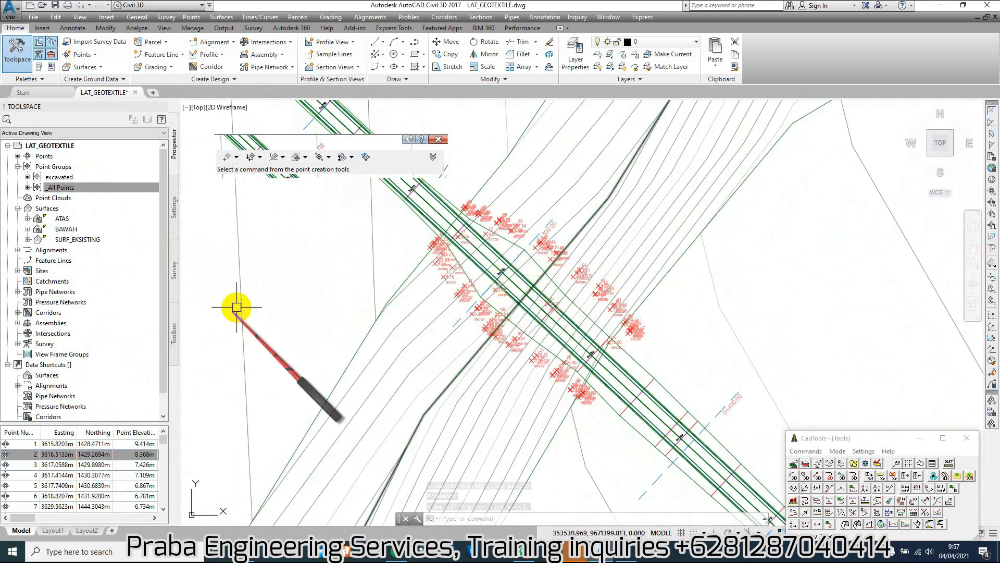
{"action": "left_click", "coordinate": [438, 139]}
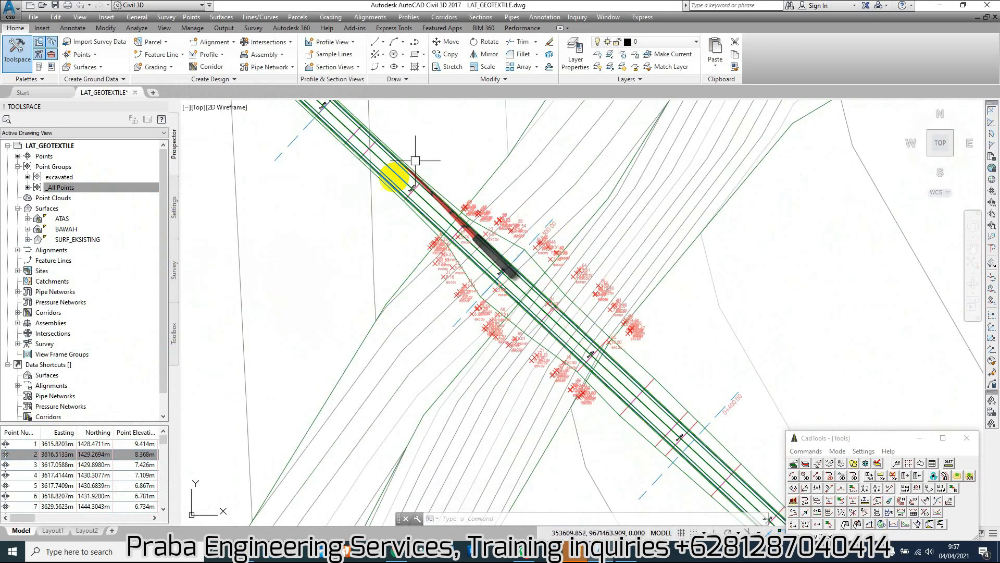
Create a TIN surface named EXCAVATED on the C-TOPO layer with the Contours 2m and 10m (Background) style.
{"action": "right_click", "coordinate": [51, 213]}
{"action": "left_click", "coordinate": [70, 220]}
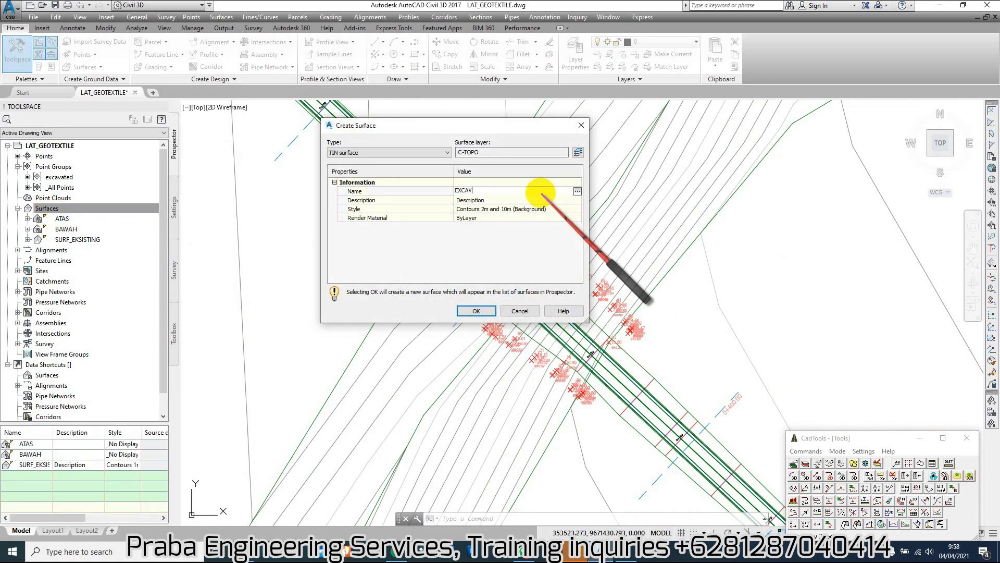
{"action": "left_click", "coordinate": [476, 311]}
Add the excavated point group to the definition of the EXCAVATED surface.
{"action": "left_click", "coordinate": [27, 249]}
{"action": "left_click", "coordinate": [27, 249]}
{"action": "left_click", "coordinate": [27, 239]}
{"action": "left_click", "coordinate": [37, 270]}
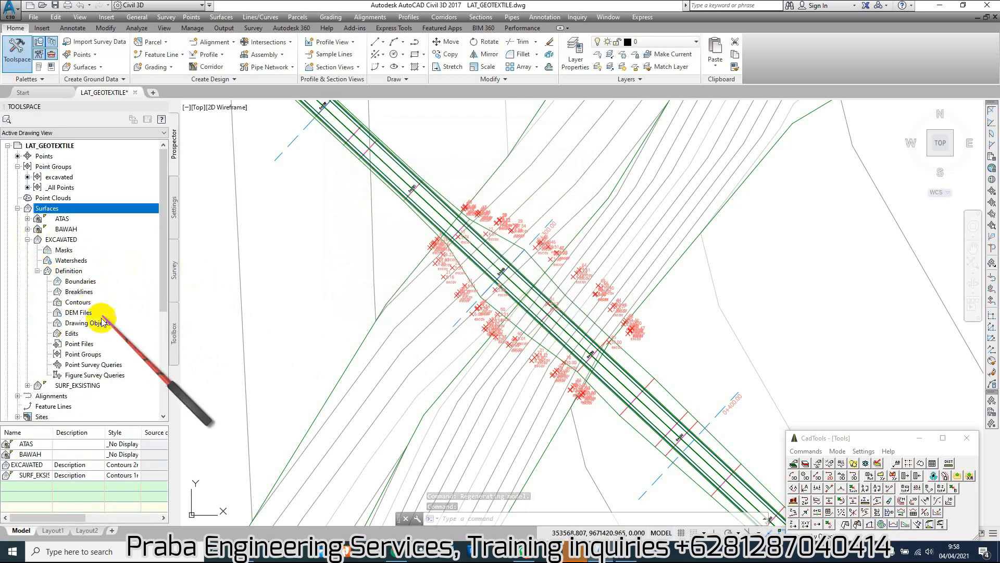
{"action": "right_click", "coordinate": [91, 354]}
{"action": "left_click", "coordinate": [113, 361]}
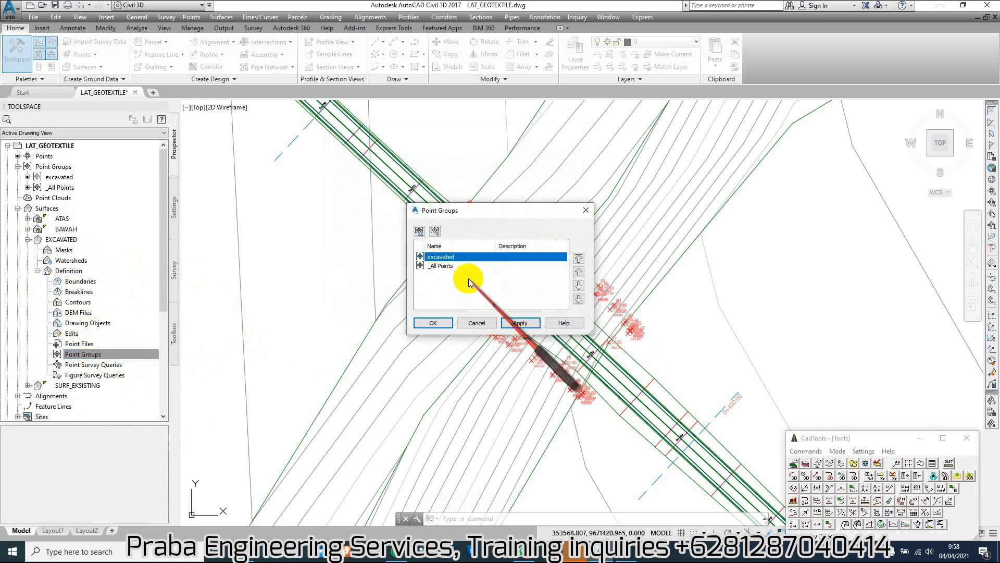
{"action": "left_click", "coordinate": [455, 267]}
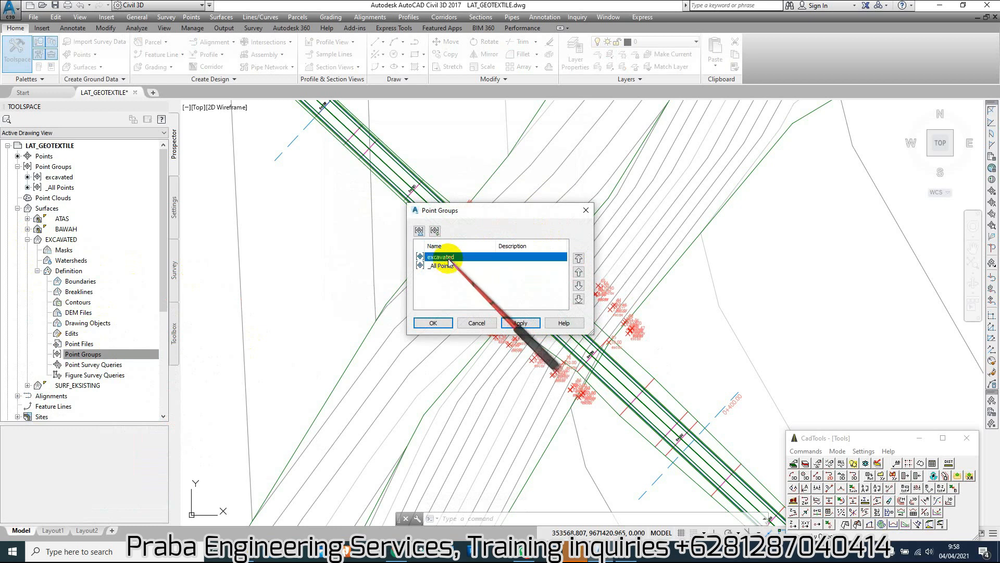
{"action": "left_click", "coordinate": [443, 323]}
Inspect the EXCAVATED surface in 3D from different angles in the Object Viewer and close it.
{"action": "scroll", "coordinate": [451, 242], "scroll_direction": "up", "scroll_amount": 4}
{"action": "left_click", "coordinate": [453, 225]}
{"action": "right_click", "coordinate": [452, 227]}
{"action": "left_click", "coordinate": [496, 378]}
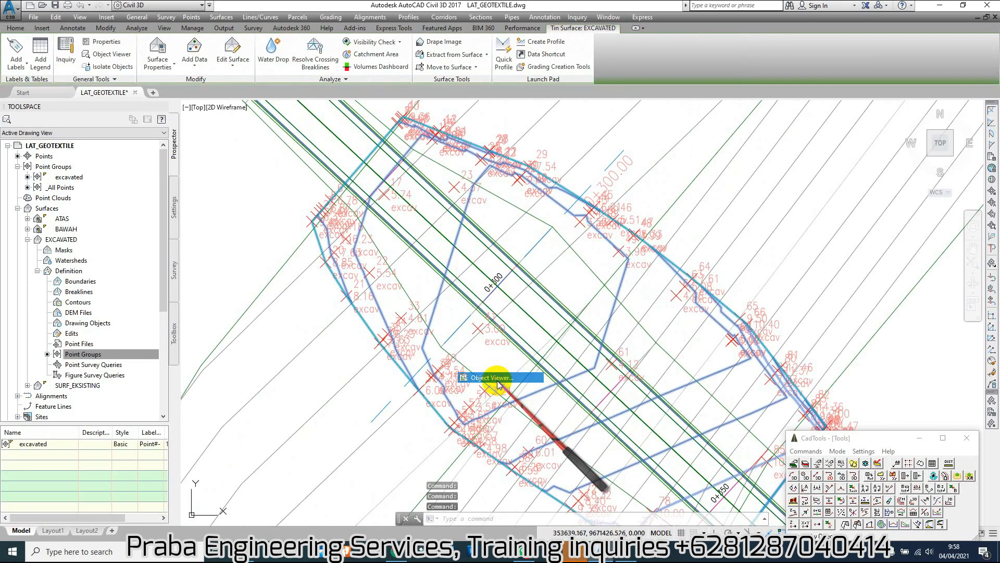
{"action": "left_click_drag", "start_coordinate": [491, 380], "coordinate": [360, 208]}
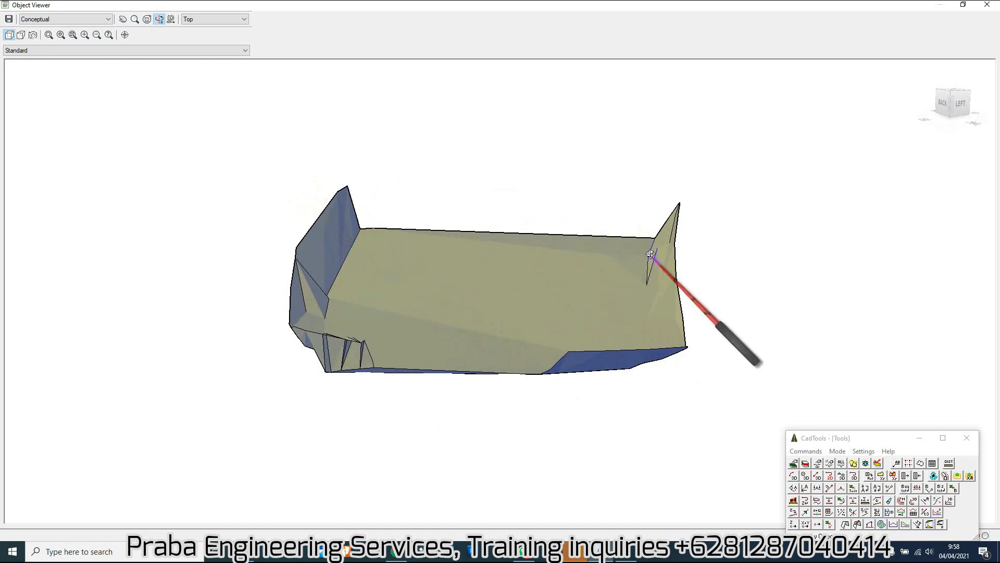
{"action": "key", "text": "Escape"}
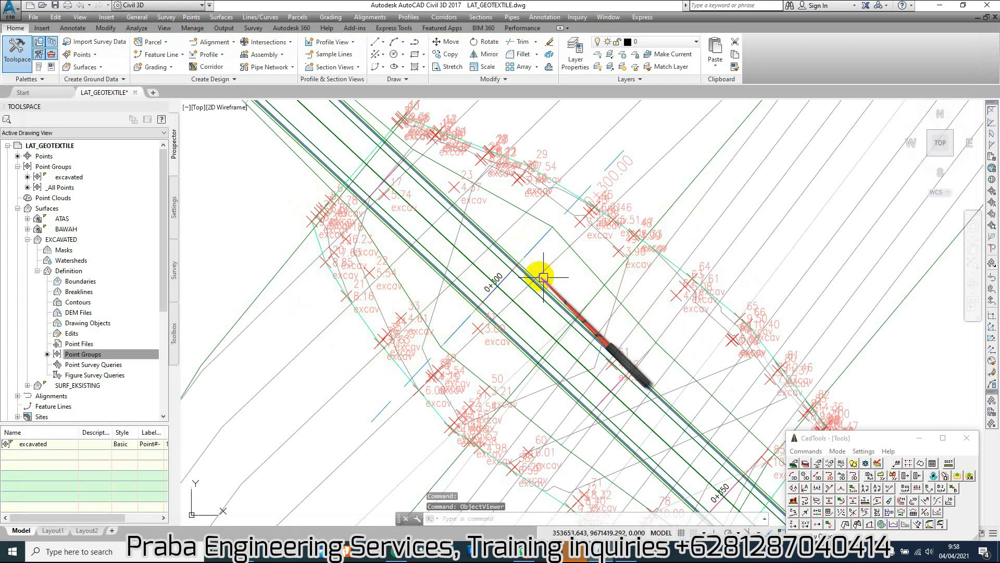
Check the 2D and 3D surface areas in the extended statistics of the EXCAVATED surface, and close its properties.
{"action": "left_click", "coordinate": [472, 235]}
{"action": "scroll", "coordinate": [430, 267], "scroll_direction": "down", "scroll_amount": 2}
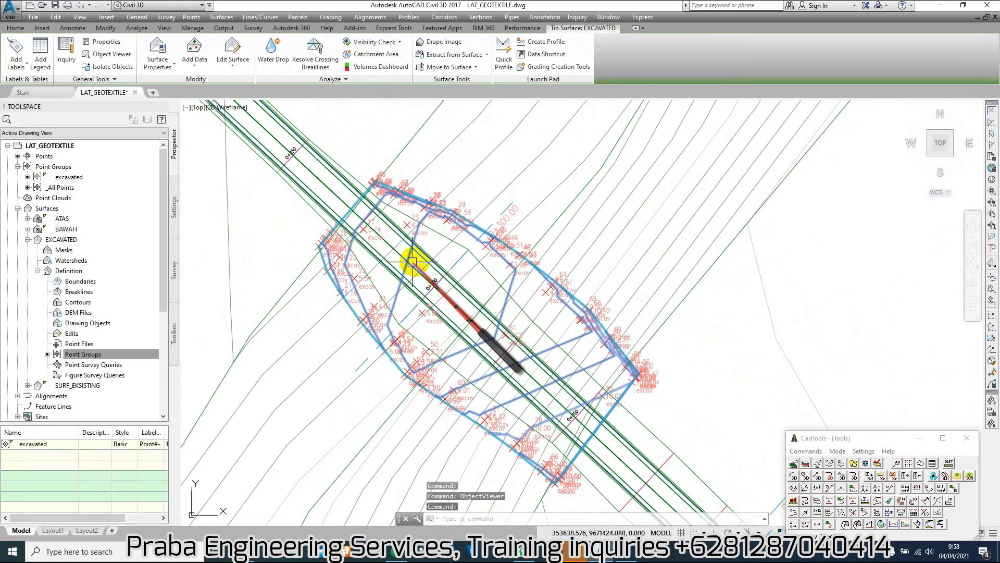
{"action": "right_click", "coordinate": [494, 197]}
{"action": "left_click", "coordinate": [542, 314]}
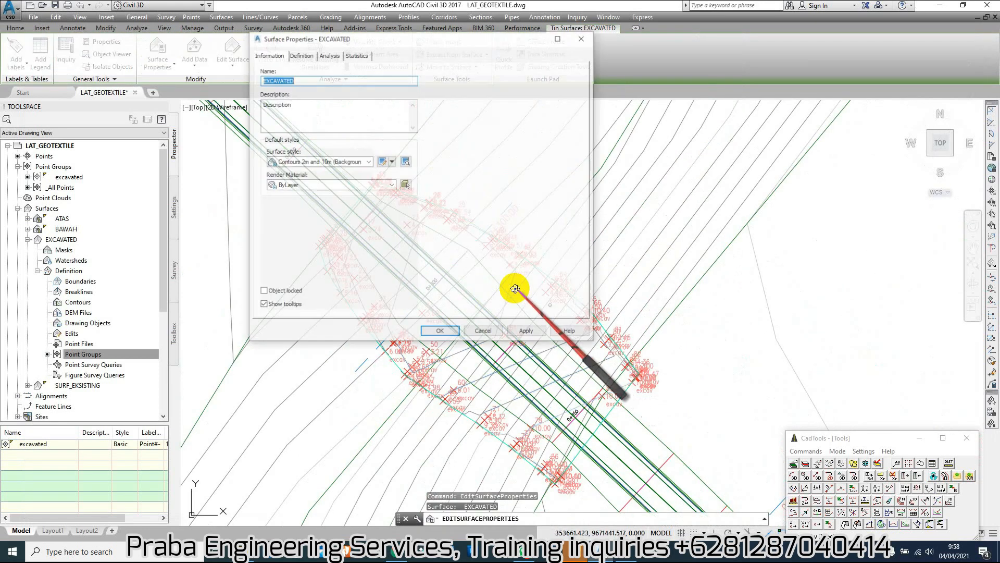
{"action": "left_click", "coordinate": [356, 54]}
{"action": "left_click", "coordinate": [266, 95]}
{"action": "left_click", "coordinate": [294, 112]}
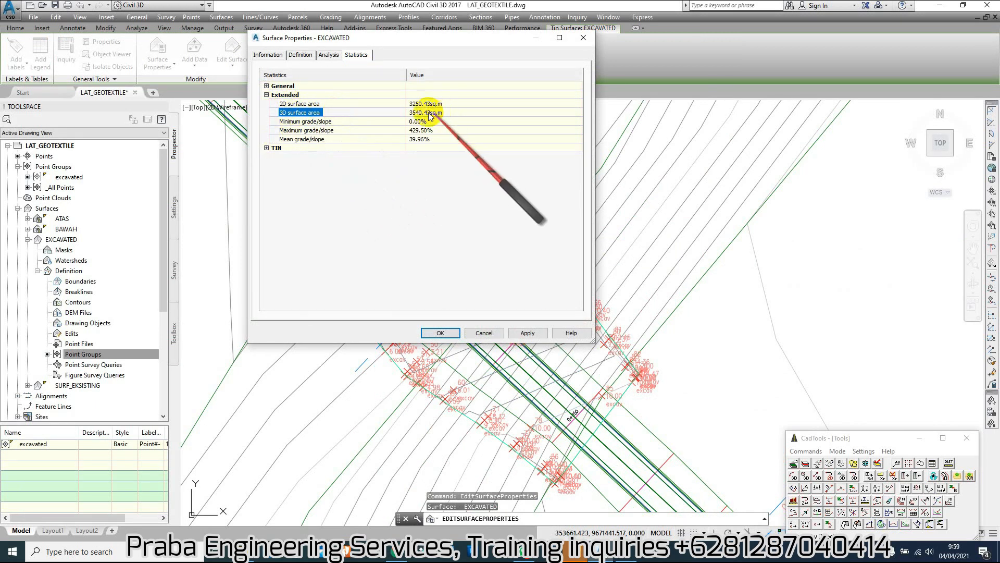
{"action": "left_click", "coordinate": [341, 104]}
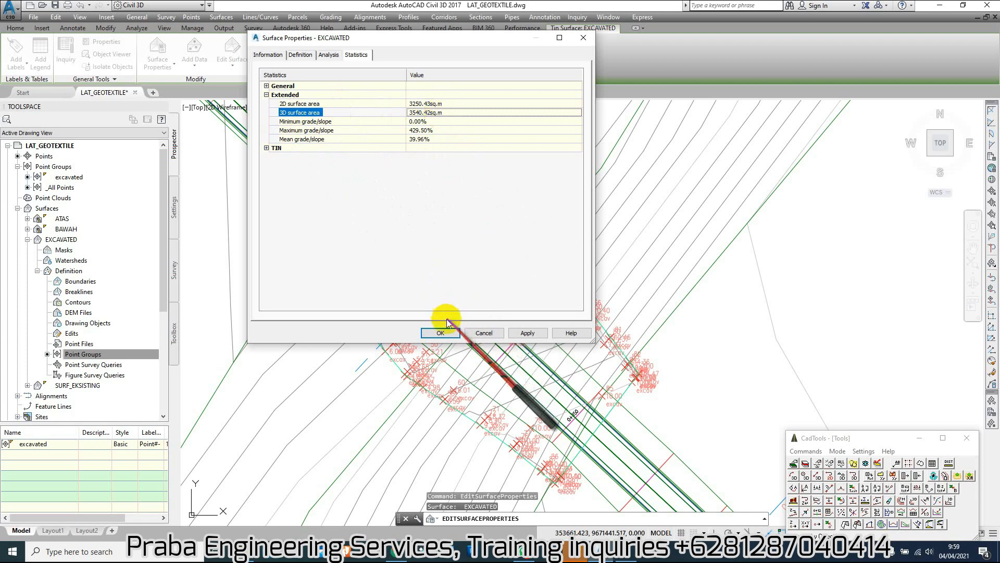
{"action": "left_click", "coordinate": [440, 332]}
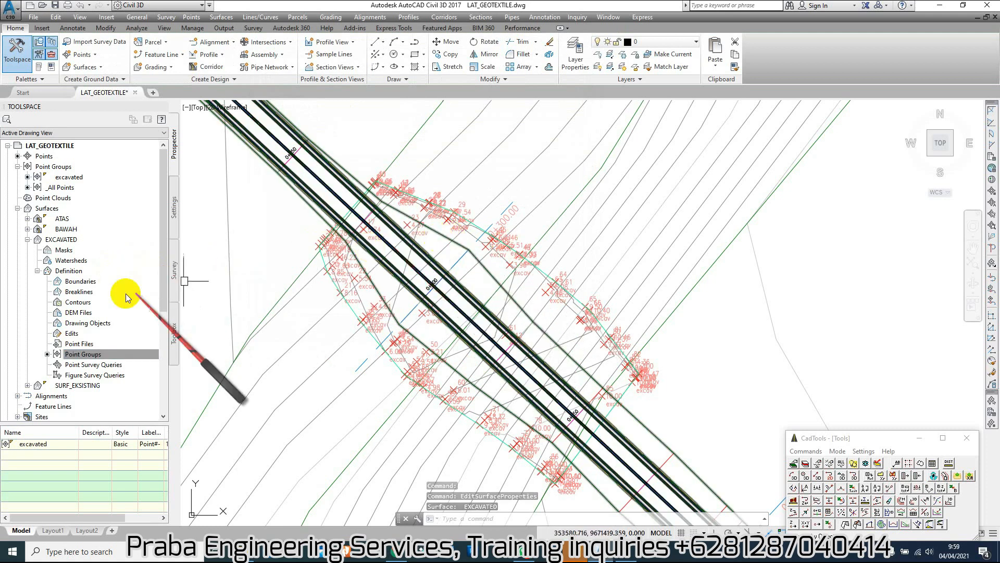
{"action": "right_click", "coordinate": [65, 240]}
{"action": "left_click", "coordinate": [643, 213]}
Go to the cross-section sheets, minimize the CadTools window and set the annotation scale to 1:100.
{"action": "scroll", "coordinate": [407, 259], "scroll_direction": "down", "scroll_amount": 4}
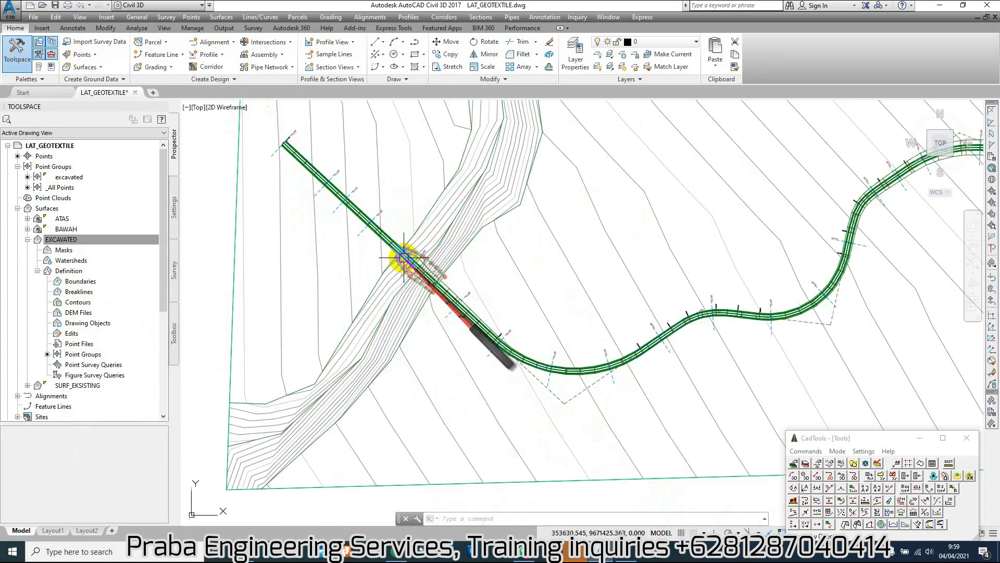
{"action": "scroll", "coordinate": [416, 274], "scroll_direction": "down", "scroll_amount": 3}
{"action": "scroll", "coordinate": [535, 290], "scroll_direction": "down", "scroll_amount": 2}
{"action": "scroll", "coordinate": [930, 265], "scroll_direction": "up", "scroll_amount": 4}
{"action": "scroll", "coordinate": [905, 251], "scroll_direction": "up", "scroll_amount": 9}
{"action": "scroll", "coordinate": [813, 255], "scroll_direction": "up", "scroll_amount": 2}
{"action": "key", "text": "Escape"}
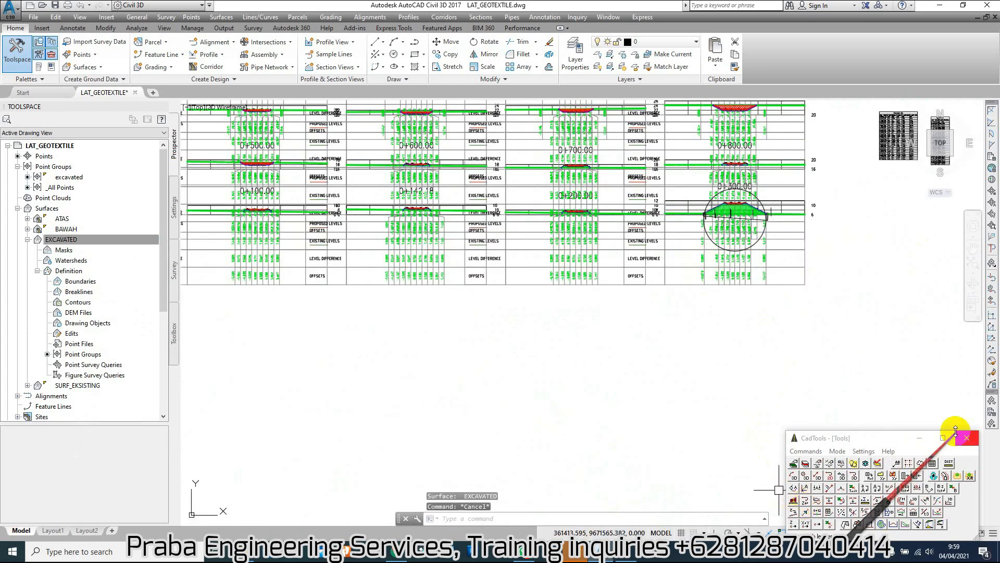
{"action": "left_click", "coordinate": [919, 437]}
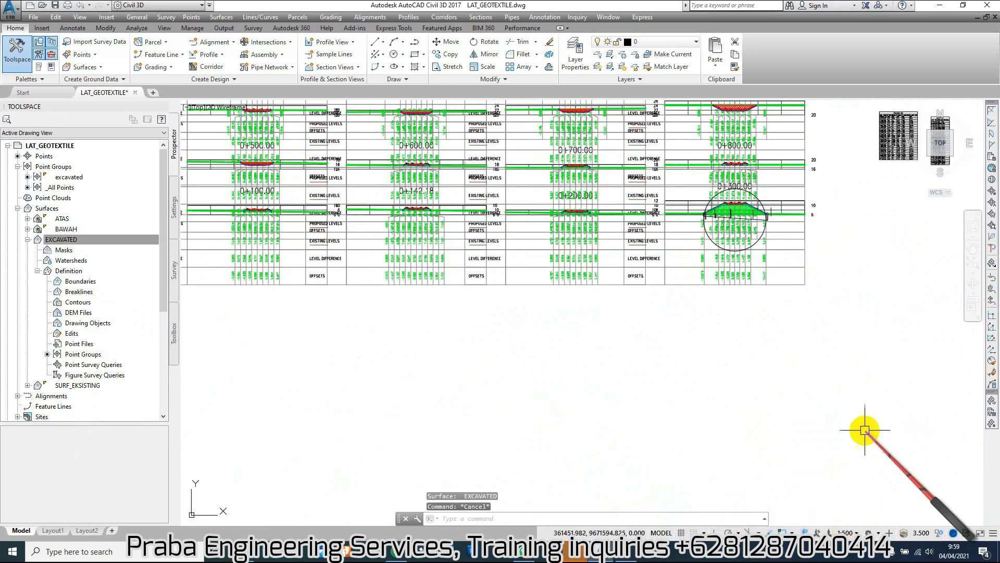
{"action": "left_click", "coordinate": [846, 533]}
{"action": "left_click", "coordinate": [852, 343]}
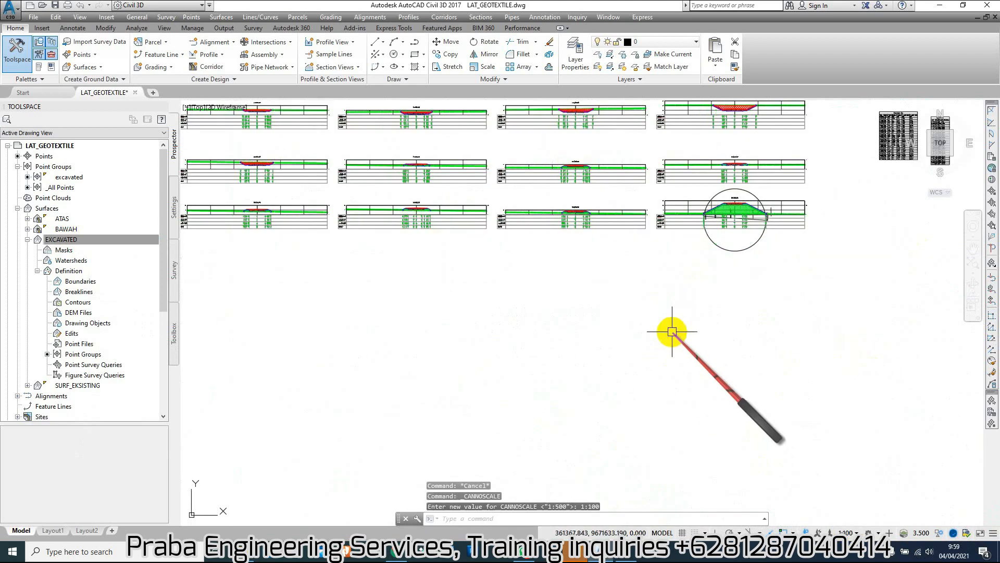
Add the EXCAVATED surface to the sampled sources of the PER 100 sample line group from the 0+300.00 section view.
{"action": "scroll", "coordinate": [771, 217], "scroll_direction": "up", "scroll_amount": 8}
{"action": "left_click", "coordinate": [458, 168]}
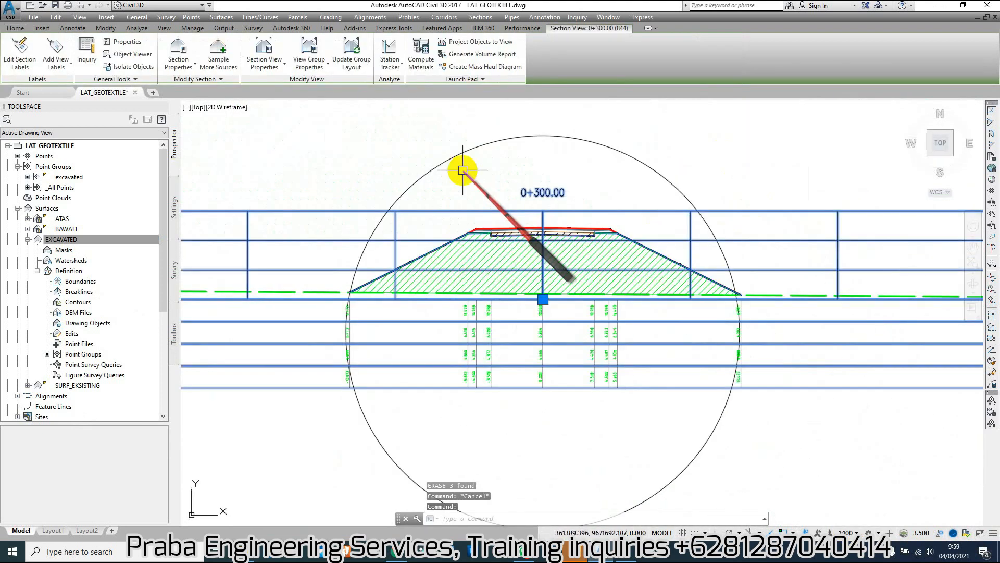
{"action": "left_click", "coordinate": [218, 52]}
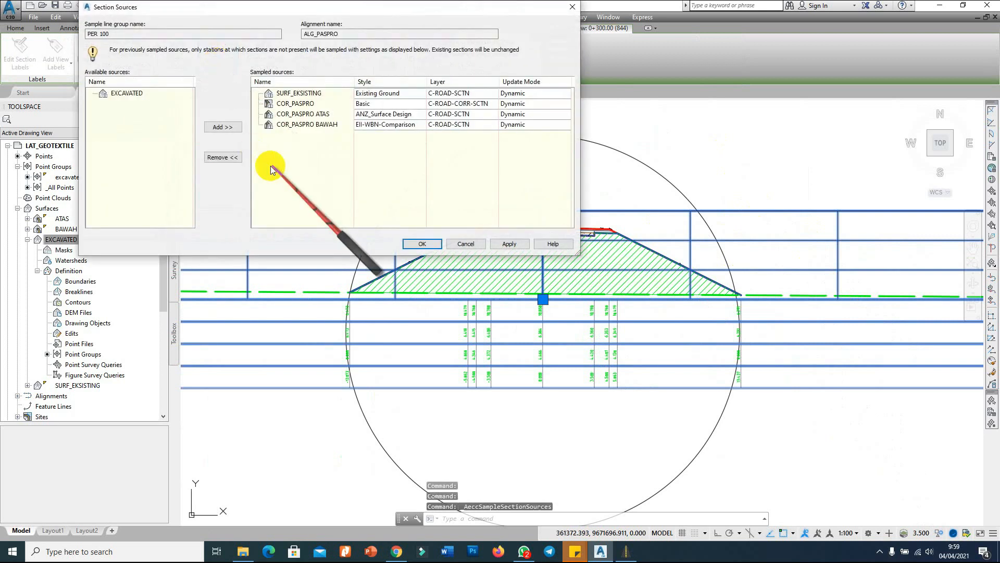
{"action": "left_click", "coordinate": [223, 127]}
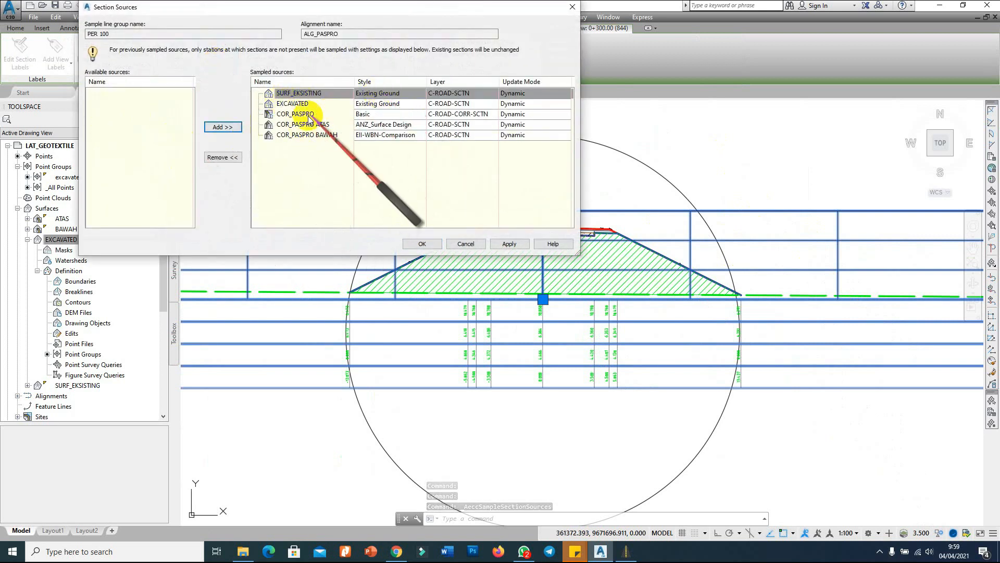
Copy the Existing Ground section style of the EXCAVATED source and name the copy GEOTEXTILE.
{"action": "left_click", "coordinate": [386, 104]}
{"action": "left_click", "coordinate": [387, 106]}
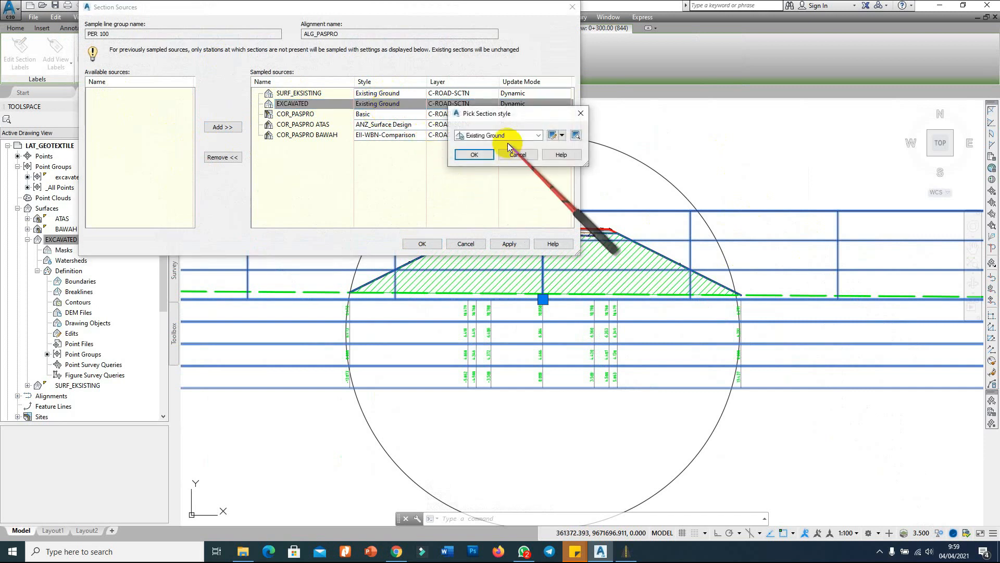
{"action": "left_click", "coordinate": [509, 136]}
{"action": "left_click", "coordinate": [511, 136]}
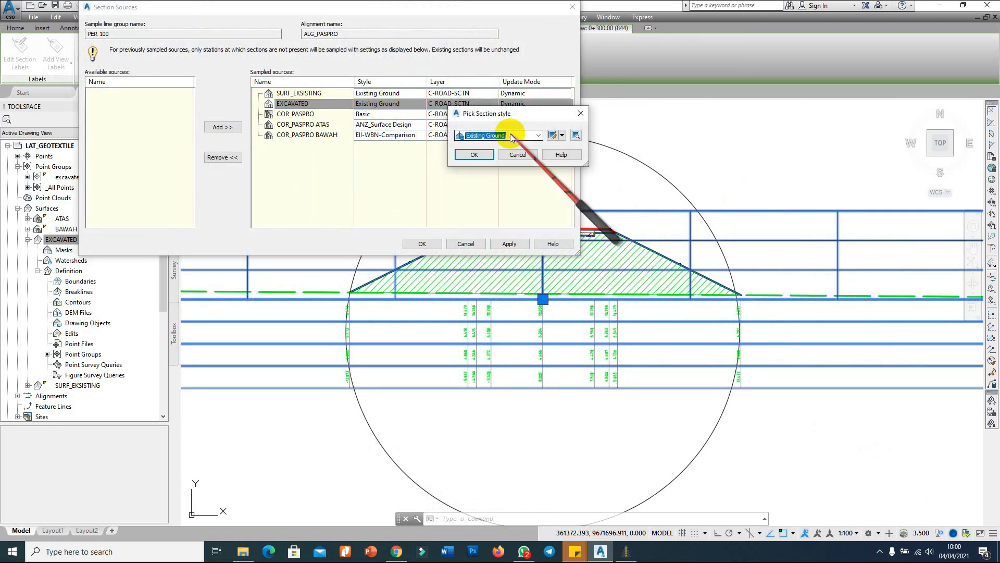
{"action": "left_click", "coordinate": [562, 135]}
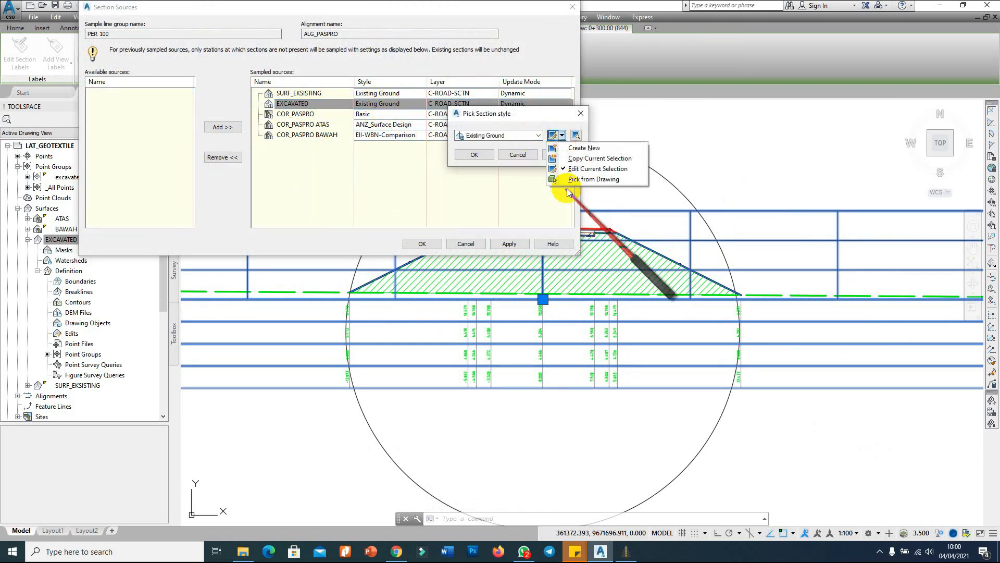
{"action": "left_click", "coordinate": [602, 158]}
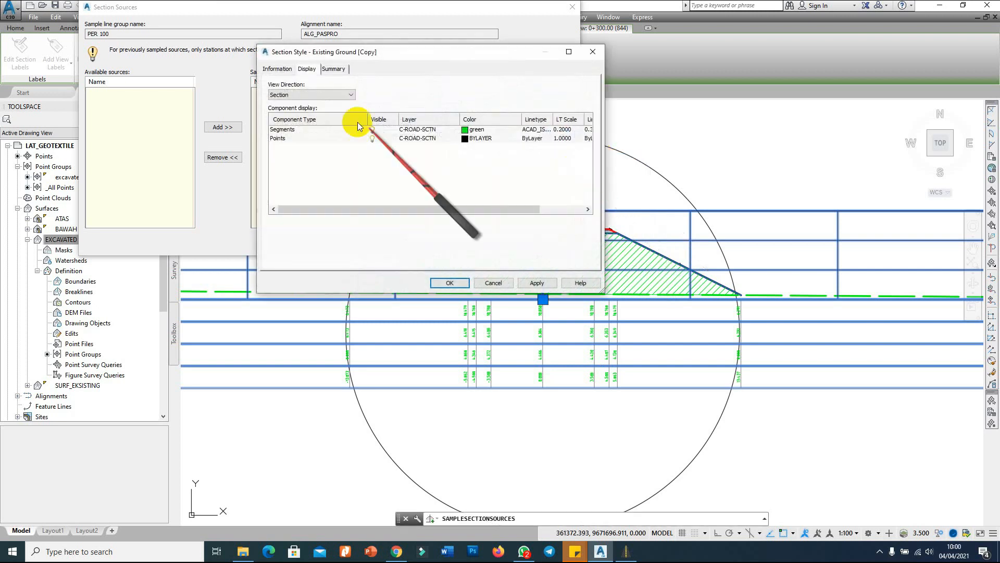
{"action": "left_click", "coordinate": [277, 68]}
{"action": "left_click_drag", "start_coordinate": [337, 94], "coordinate": [230, 111]}
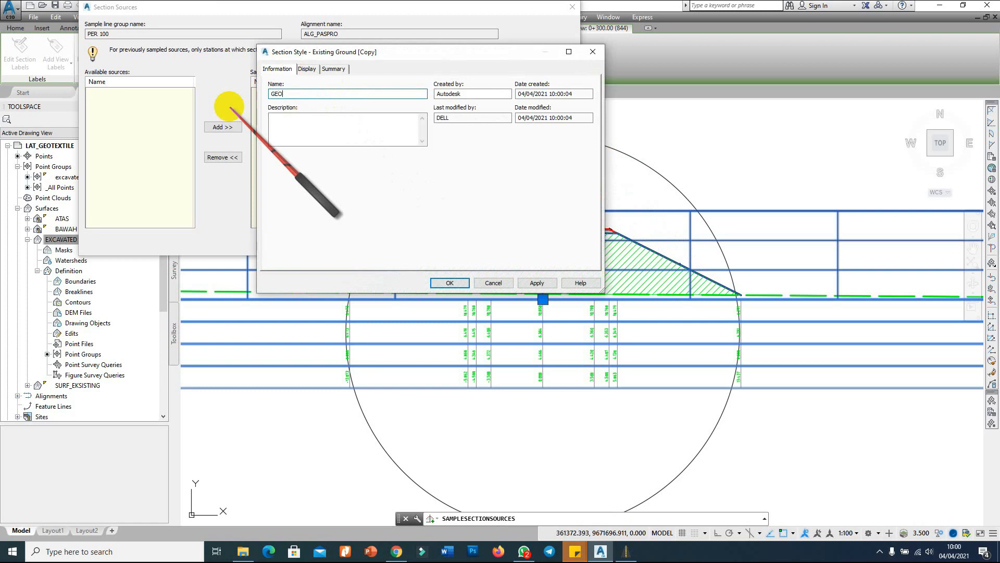
{"action": "type", "text": "GEOTEXTILE"}
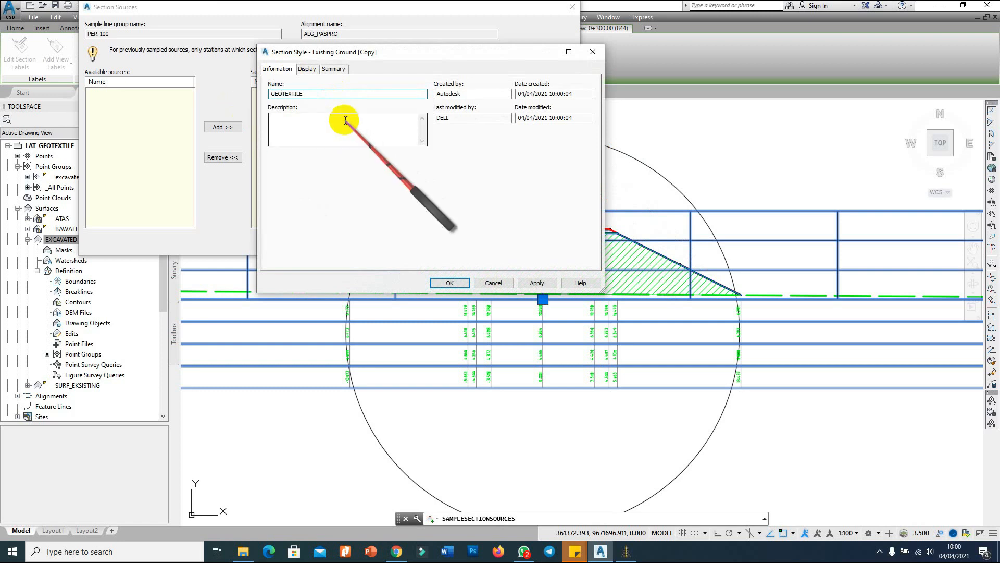
Set the segments colour of the GEOTEXTILE section style to red.
{"action": "left_click", "coordinate": [307, 68]}
{"action": "left_click", "coordinate": [475, 130]}
{"action": "left_click", "coordinate": [275, 221]}
{"action": "left_click", "coordinate": [344, 280]}
Give the GEOTEXTILE segments the ZIGZAG linetype and apply the style to the EXCAVATED source in the sampled sections.
{"action": "left_click", "coordinate": [539, 131]}
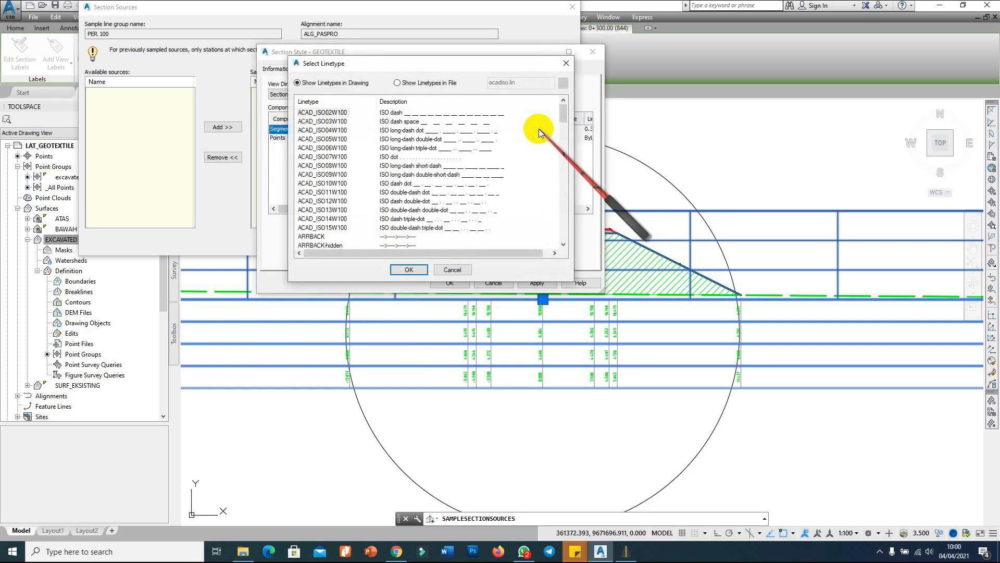
{"action": "scroll", "coordinate": [547, 156], "scroll_direction": "down", "scroll_amount": 5}
{"action": "left_click_drag", "start_coordinate": [557, 147], "coordinate": [558, 137]}
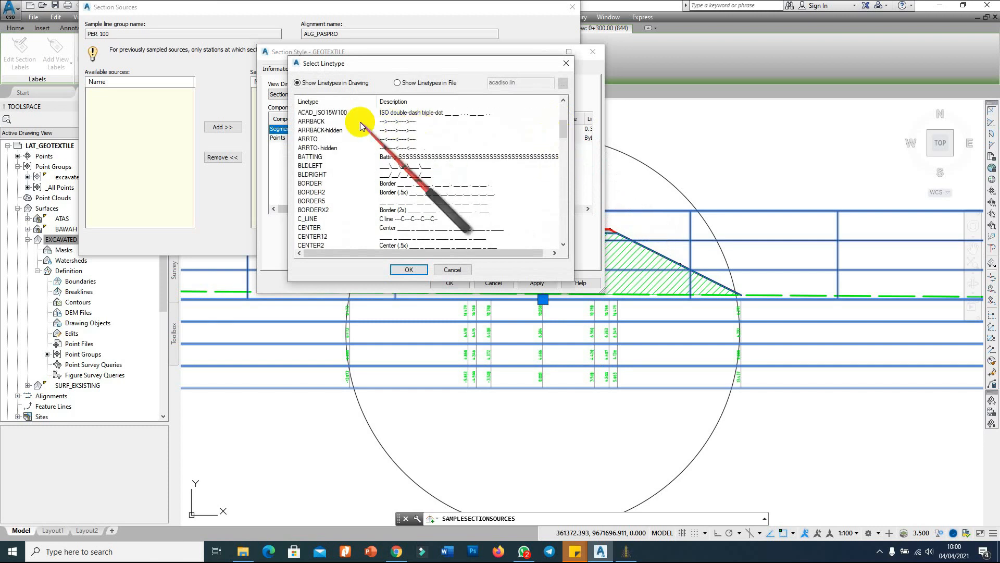
{"action": "scroll", "coordinate": [333, 172], "scroll_direction": "down", "scroll_amount": 15}
{"action": "left_click", "coordinate": [309, 219]}
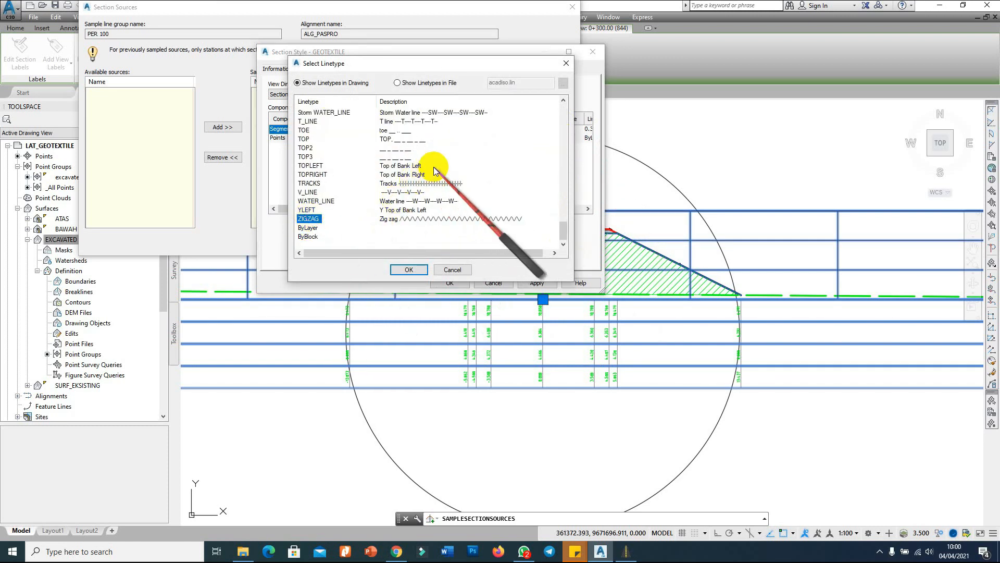
{"action": "left_click", "coordinate": [416, 273]}
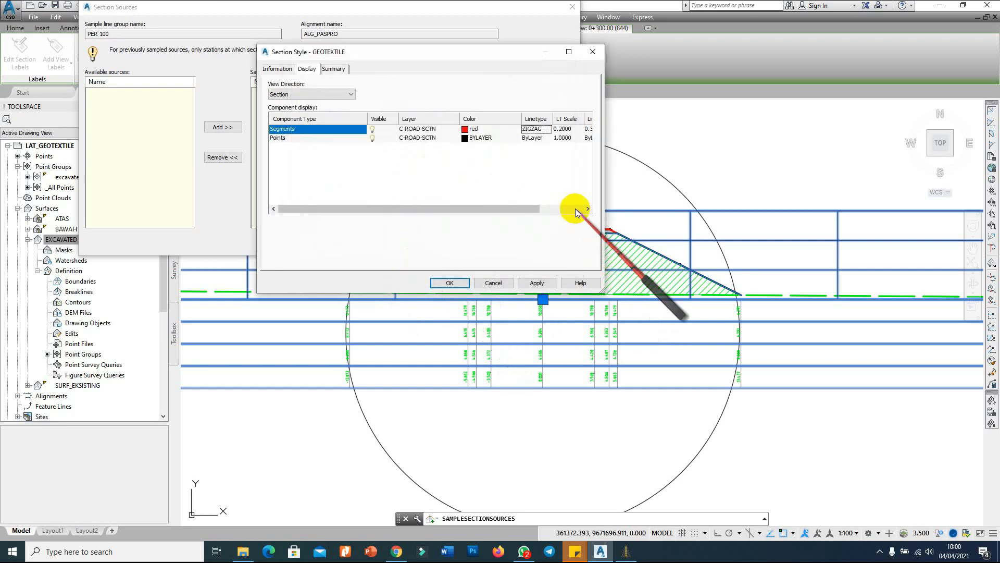
{"action": "left_click_drag", "start_coordinate": [510, 208], "coordinate": [561, 195]}
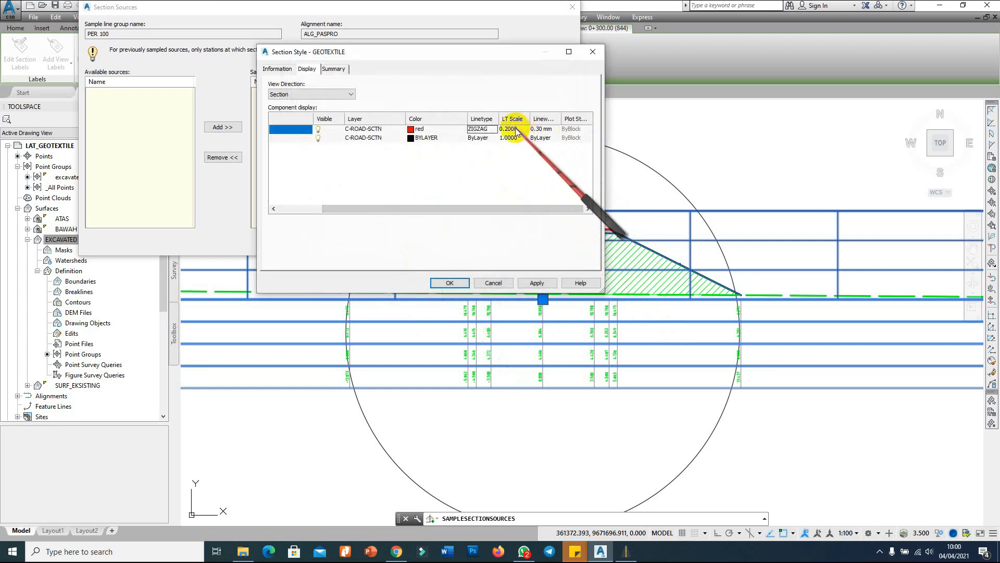
{"action": "left_click", "coordinate": [461, 282]}
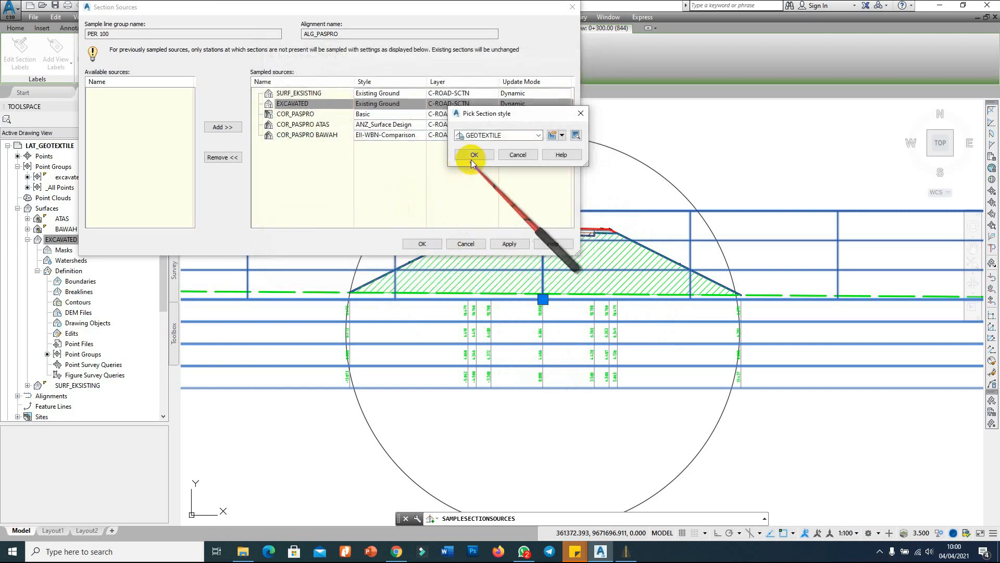
{"action": "left_click", "coordinate": [473, 157]}
{"action": "left_click", "coordinate": [422, 243]}
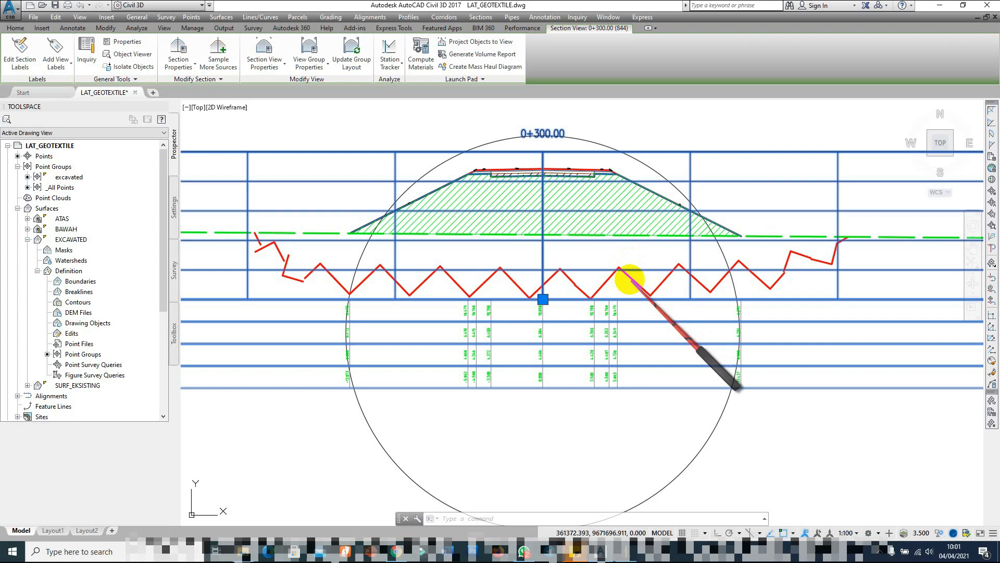
Open the section view group properties from the 0+300.00 section view and show the group's section options.
{"action": "scroll", "coordinate": [637, 272], "scroll_direction": "down", "scroll_amount": 2}
{"action": "scroll", "coordinate": [698, 235], "scroll_direction": "up", "scroll_amount": 2}
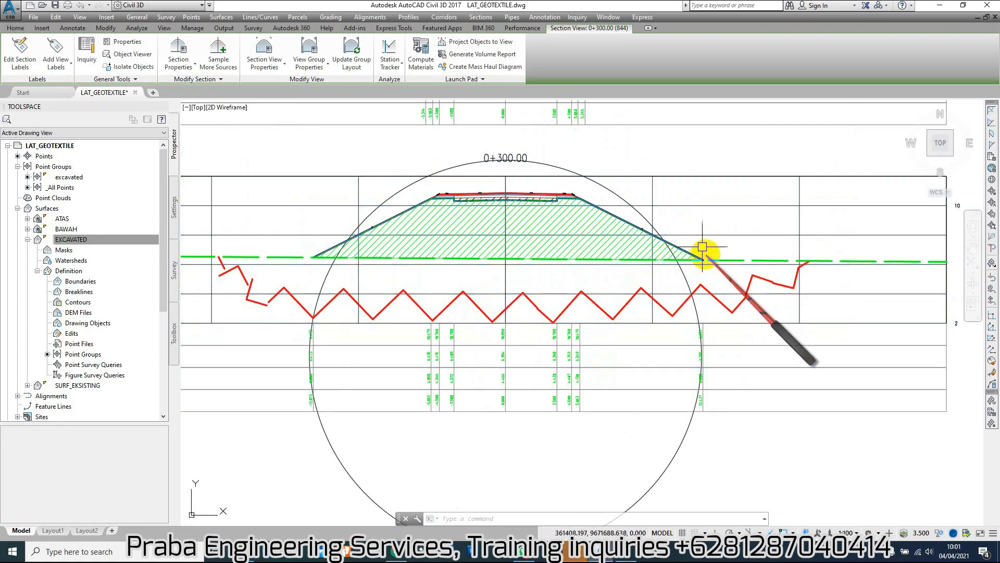
{"action": "left_click", "coordinate": [655, 300]}
{"action": "scroll", "coordinate": [670, 290], "scroll_direction": "down", "scroll_amount": 2}
{"action": "scroll", "coordinate": [677, 300], "scroll_direction": "up", "scroll_amount": 2}
{"action": "key", "text": "Escape"}
{"action": "left_click", "coordinate": [708, 206]}
{"action": "right_click", "coordinate": [707, 205]}
{"action": "left_click", "coordinate": [761, 334]}
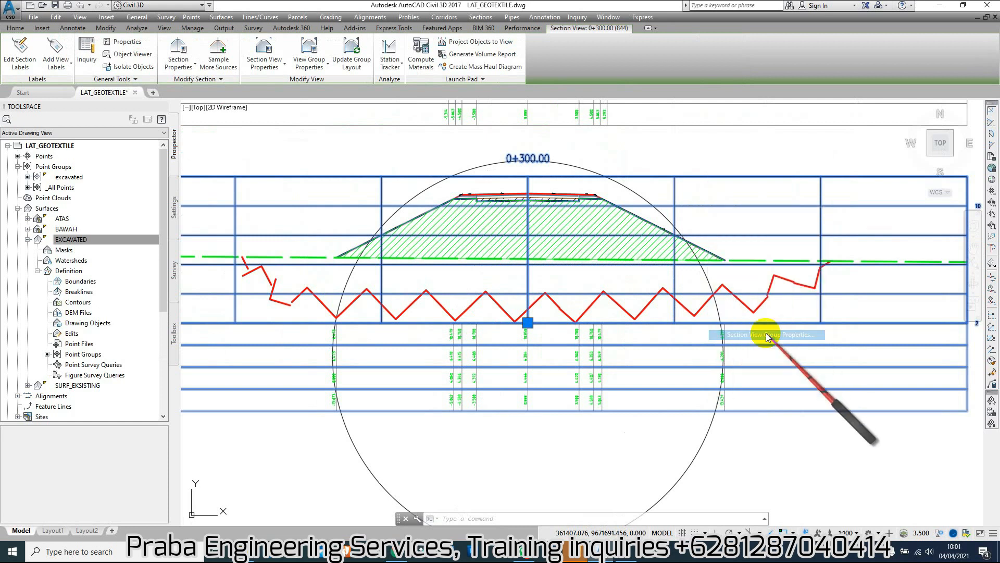
{"action": "left_click", "coordinate": [370, 135]}
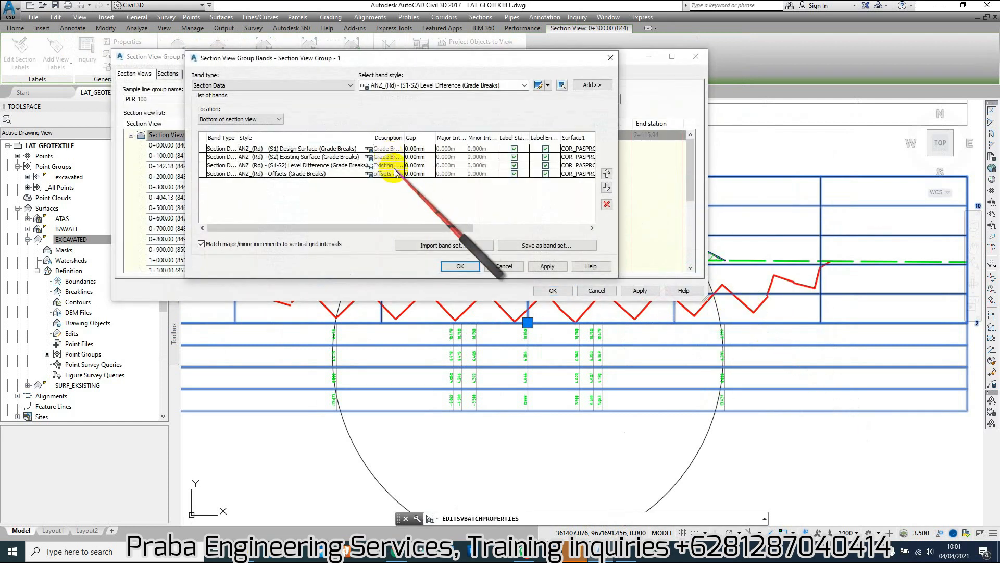
{"action": "key", "text": "Escape"}
{"action": "left_click", "coordinate": [168, 73]}
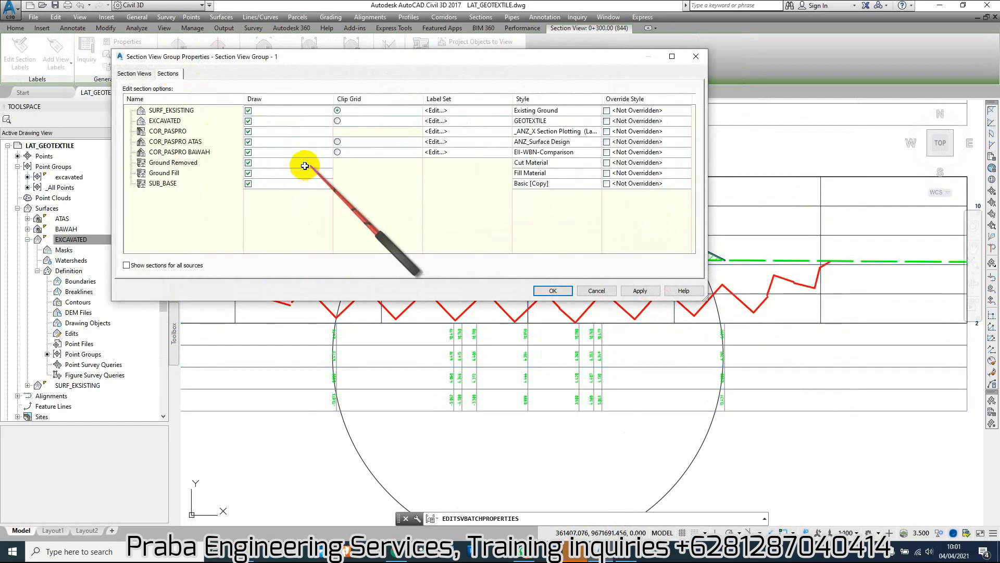
Change the segments linetype of the EXCAVATED section's GEOTEXTILE style to O_LINE and apply it to the section view group.
{"action": "left_click", "coordinate": [174, 120]}
{"action": "left_click", "coordinate": [567, 121]}
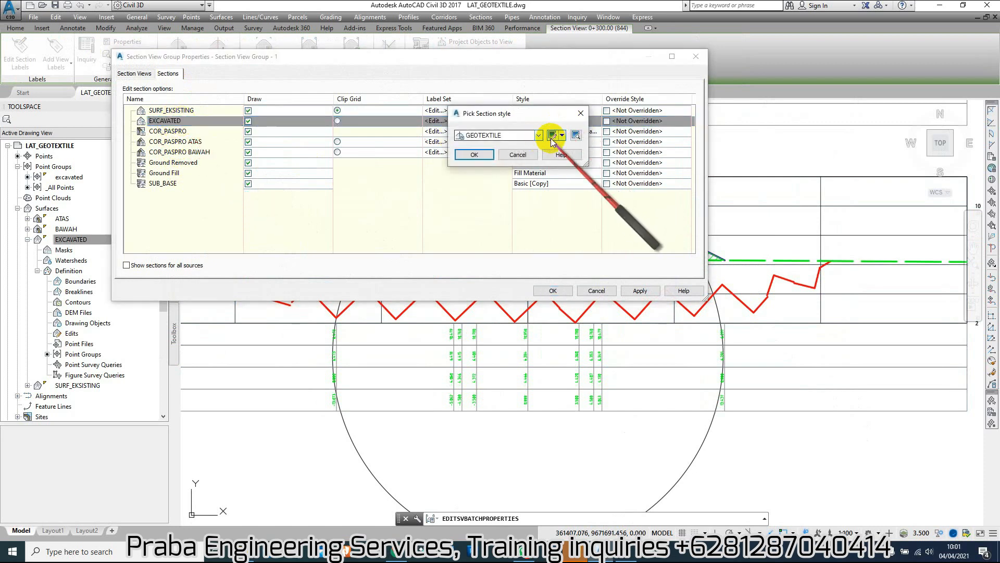
{"action": "left_click", "coordinate": [552, 135]}
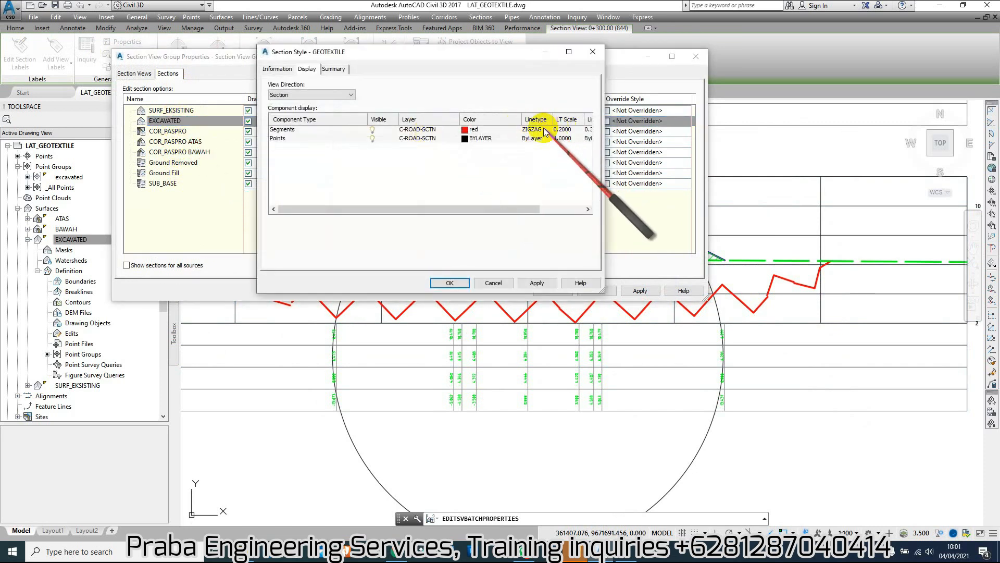
{"action": "left_click", "coordinate": [536, 129]}
{"action": "scroll", "coordinate": [521, 211], "scroll_direction": "up", "scroll_amount": 5}
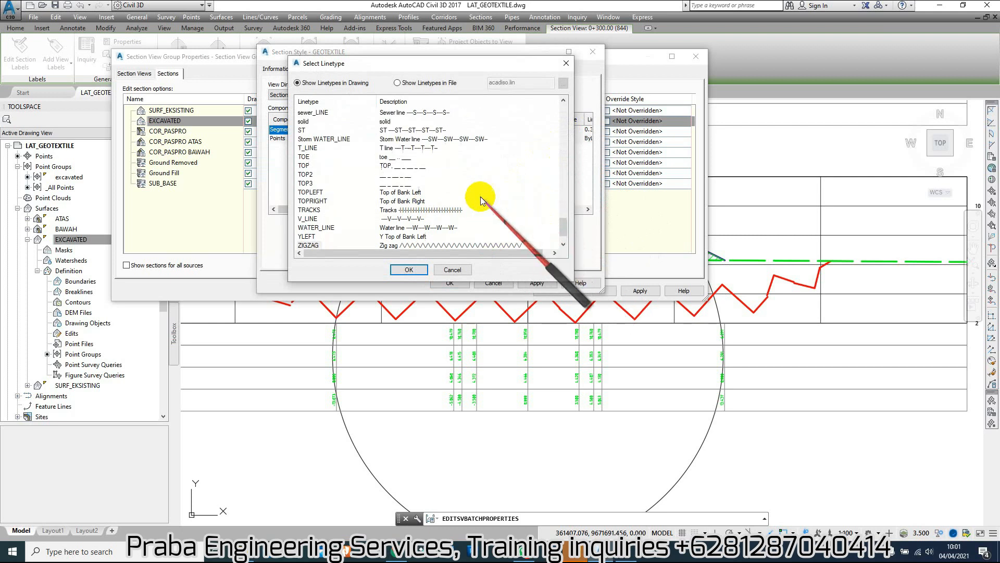
{"action": "scroll", "coordinate": [313, 136], "scroll_direction": "down", "scroll_amount": 2}
{"action": "left_click", "coordinate": [311, 129]}
{"action": "left_click", "coordinate": [409, 269]}
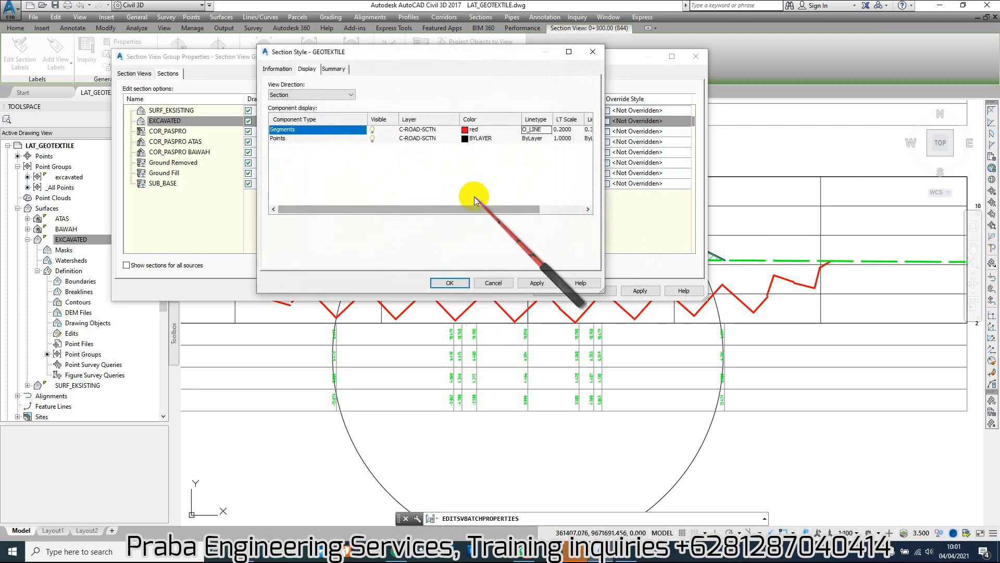
{"action": "left_click", "coordinate": [451, 283]}
{"action": "left_click", "coordinate": [475, 154]}
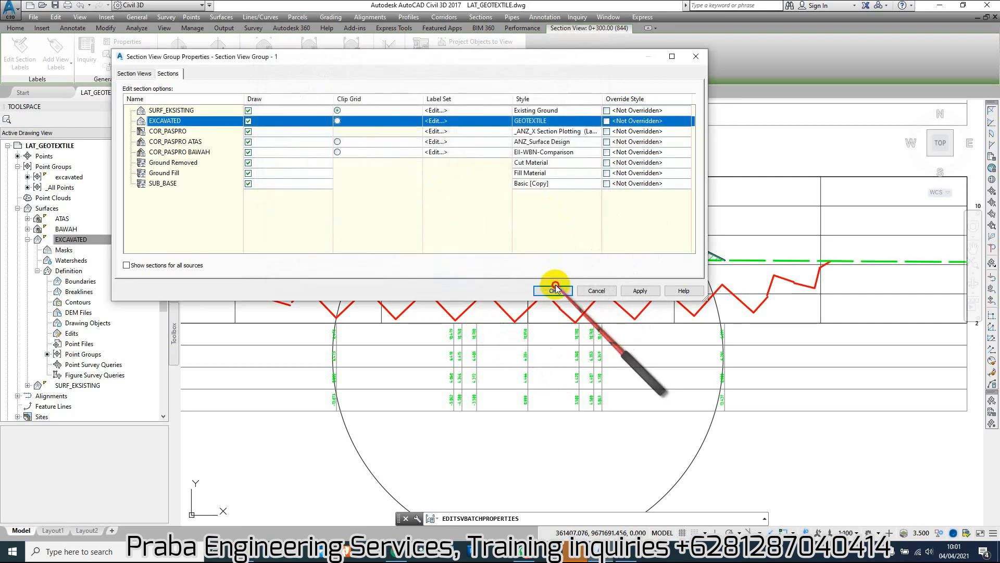
{"action": "left_click", "coordinate": [554, 289]}
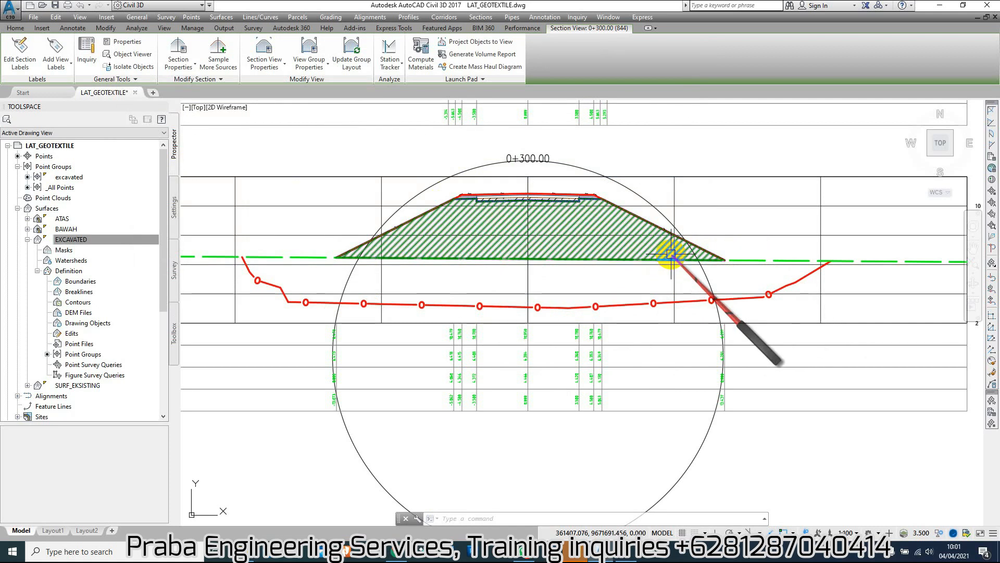
{"action": "key", "text": "Escape"}
Examine which cross sections around 0+300.00 show the excavated surface line, compared with the neighbouring stations.
{"action": "scroll", "coordinate": [721, 254], "scroll_direction": "down", "scroll_amount": 8}
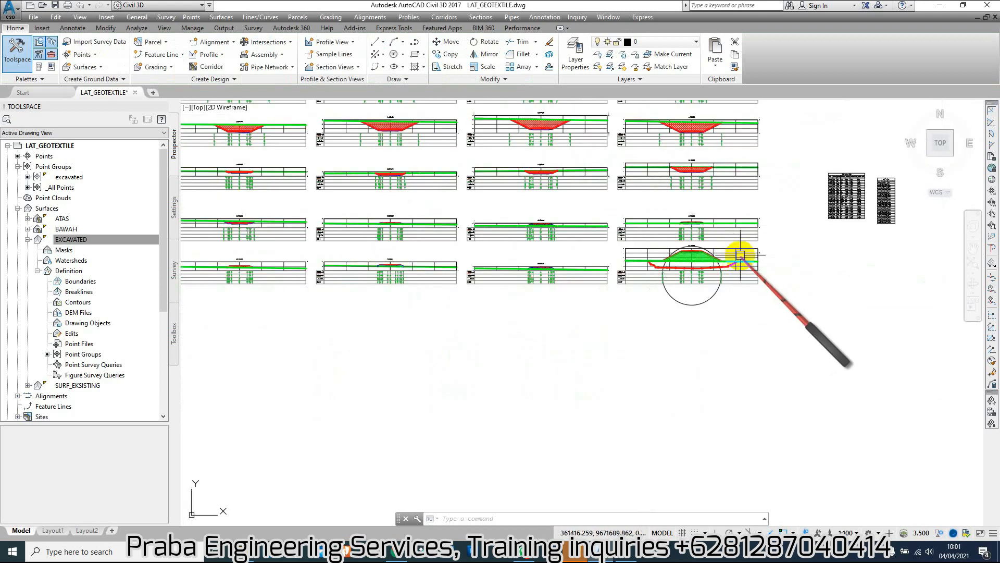
{"action": "scroll", "coordinate": [740, 255], "scroll_direction": "up", "scroll_amount": 4}
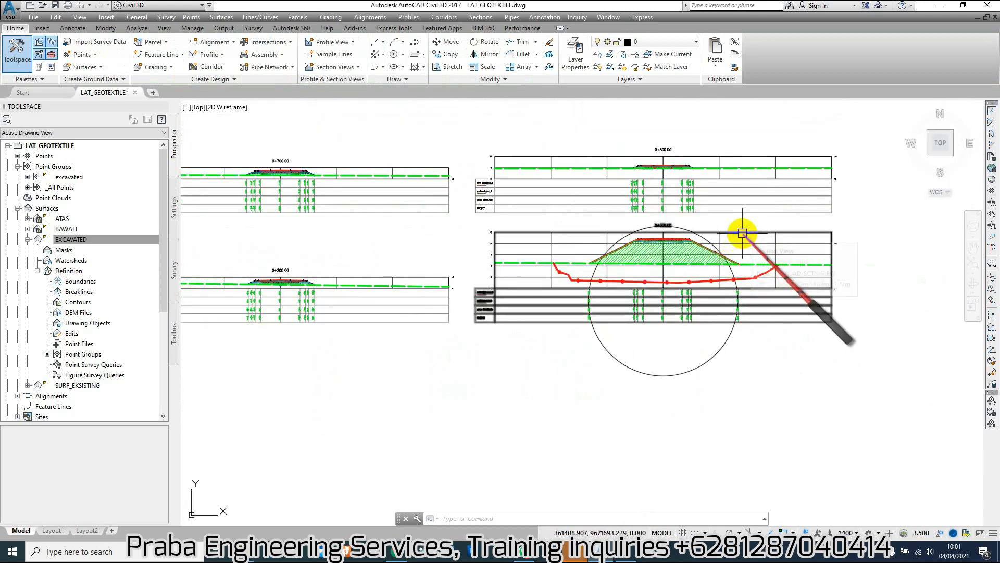
{"action": "scroll", "coordinate": [740, 233], "scroll_direction": "down", "scroll_amount": 4}
{"action": "scroll", "coordinate": [731, 221], "scroll_direction": "up", "scroll_amount": 6}
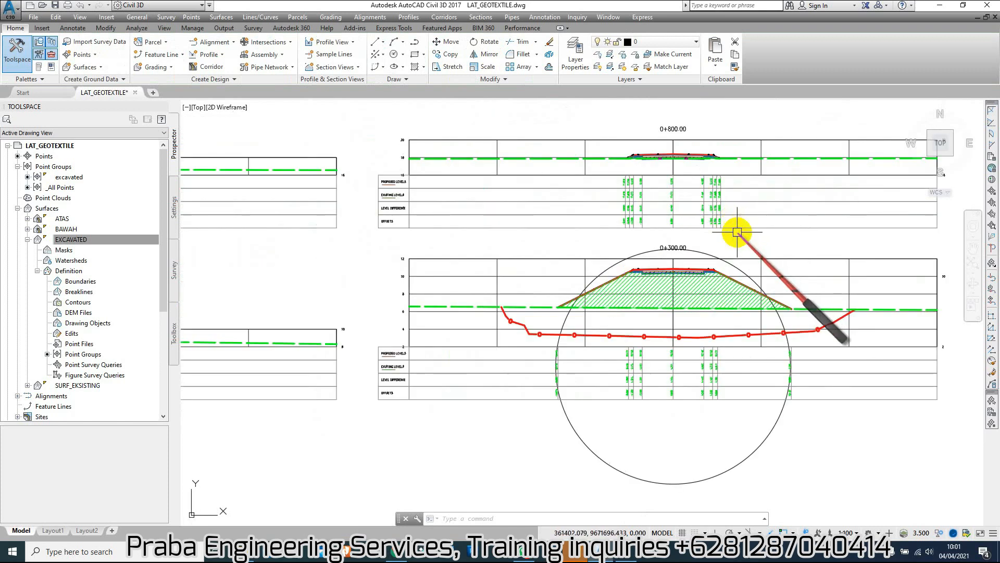
{"action": "scroll", "coordinate": [738, 231], "scroll_direction": "down", "scroll_amount": 2}
{"action": "scroll", "coordinate": [738, 232], "scroll_direction": "down", "scroll_amount": 6}
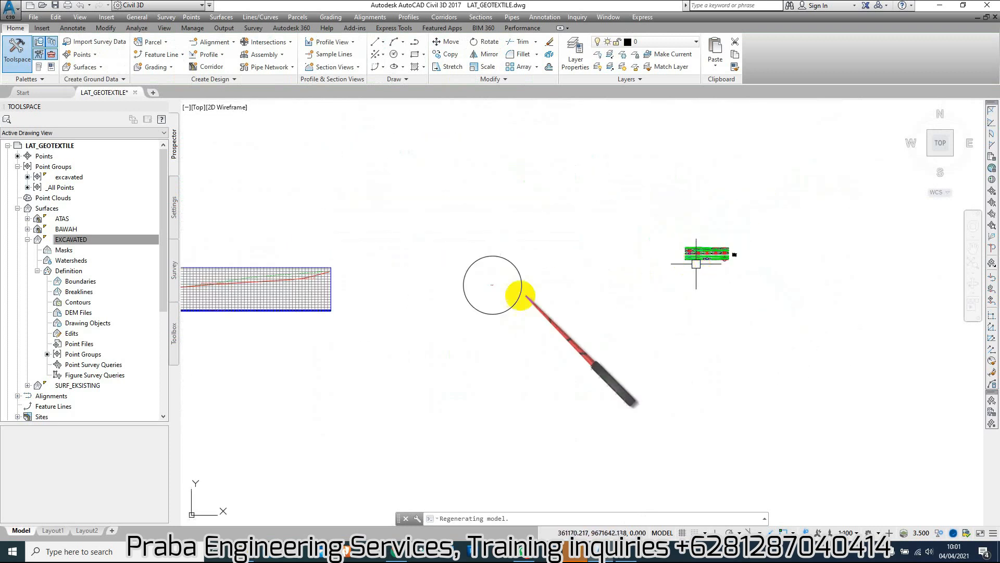
{"action": "scroll", "coordinate": [677, 263], "scroll_direction": "down", "scroll_amount": 1}
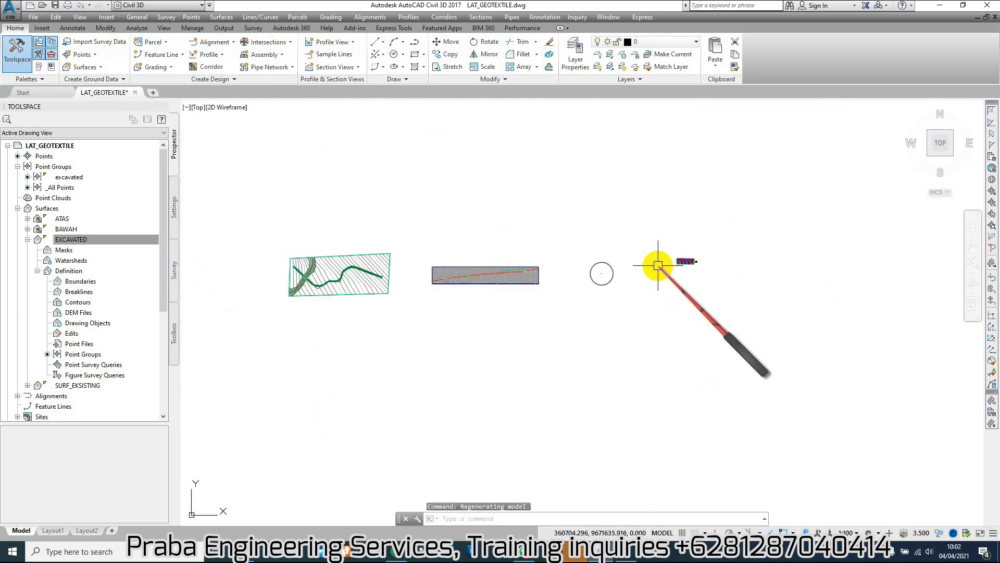
Start creating sample lines for the ALG_PASPRO alignment where it crosses the excavated swampy area.
{"action": "scroll", "coordinate": [292, 266], "scroll_direction": "up", "scroll_amount": 8}
{"action": "scroll", "coordinate": [337, 315], "scroll_direction": "up", "scroll_amount": 3}
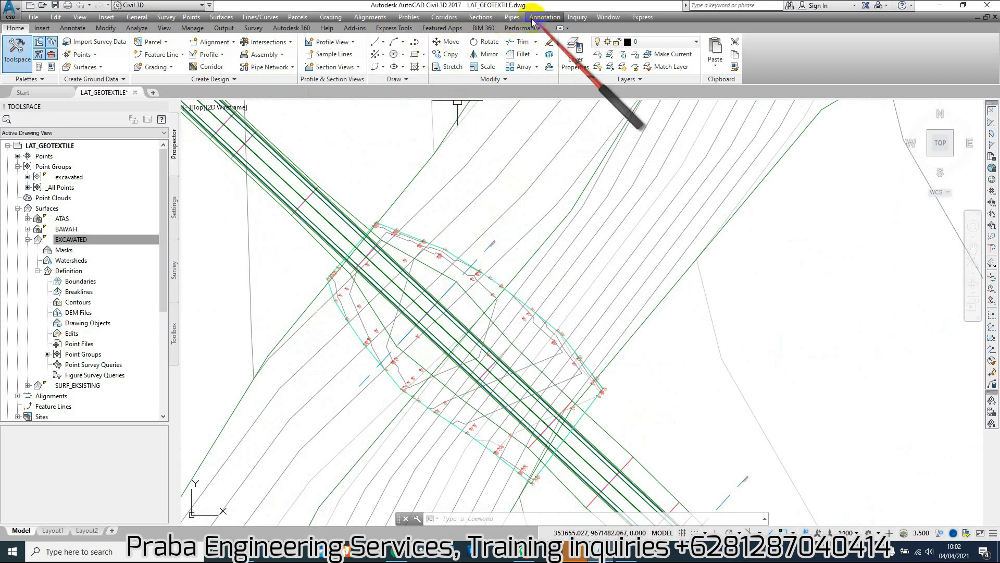
{"action": "left_click", "coordinate": [443, 17]}
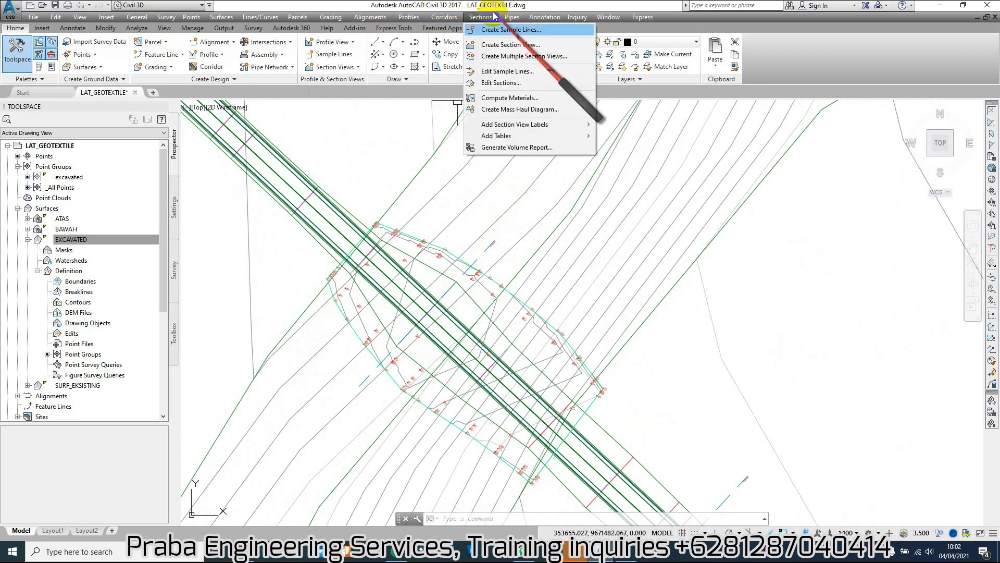
{"action": "left_click", "coordinate": [495, 56]}
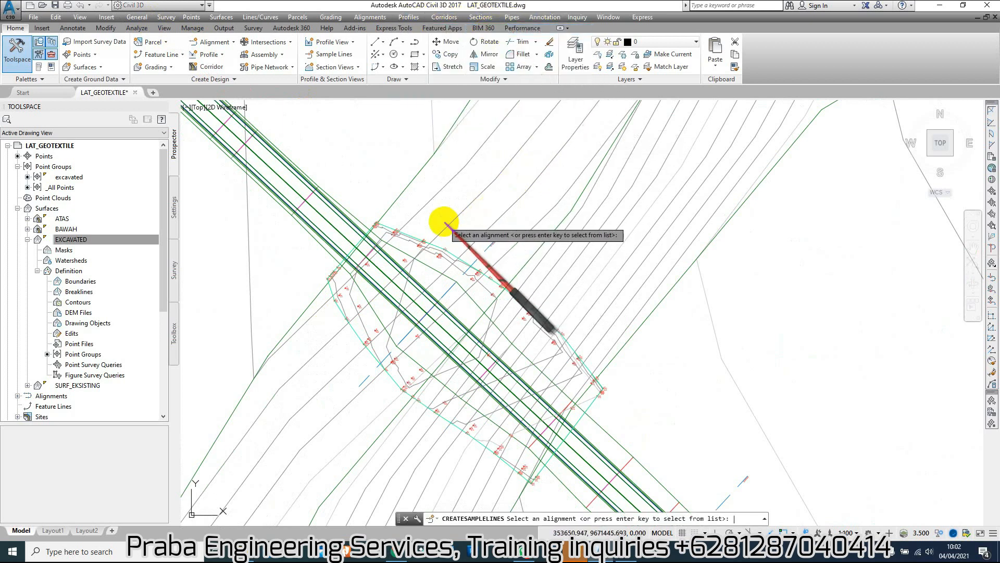
{"action": "key", "text": "Return"}
{"action": "left_click", "coordinate": [480, 249]}
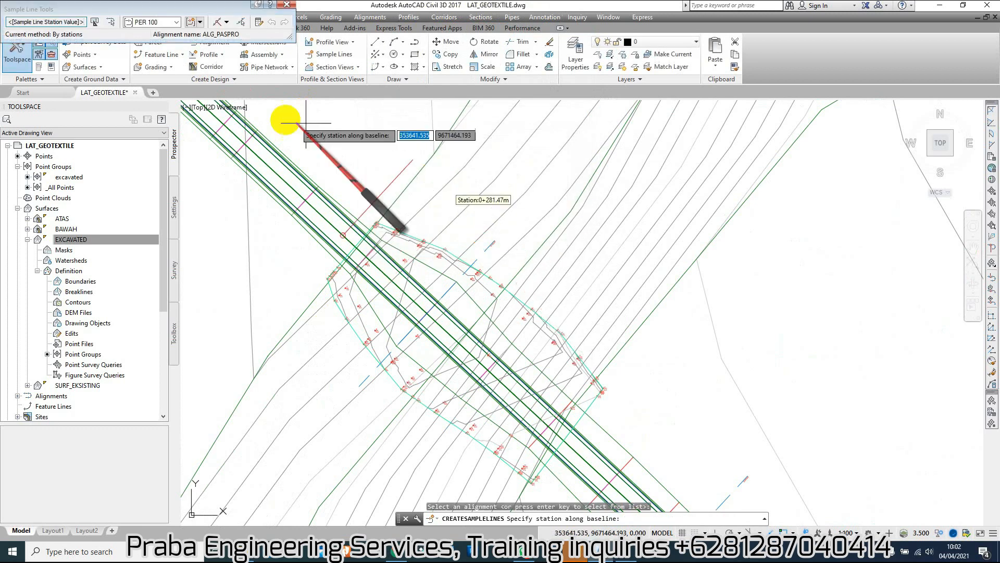
Create sample line group SL_GEOTEXTILE sampling SURF_EKSISTING, EXCAVATED, COR_PASPRO and COR_PASPRO ATAS, leaving out the COR_PASPRO BAWAH surface.
{"action": "left_click", "coordinate": [200, 22]}
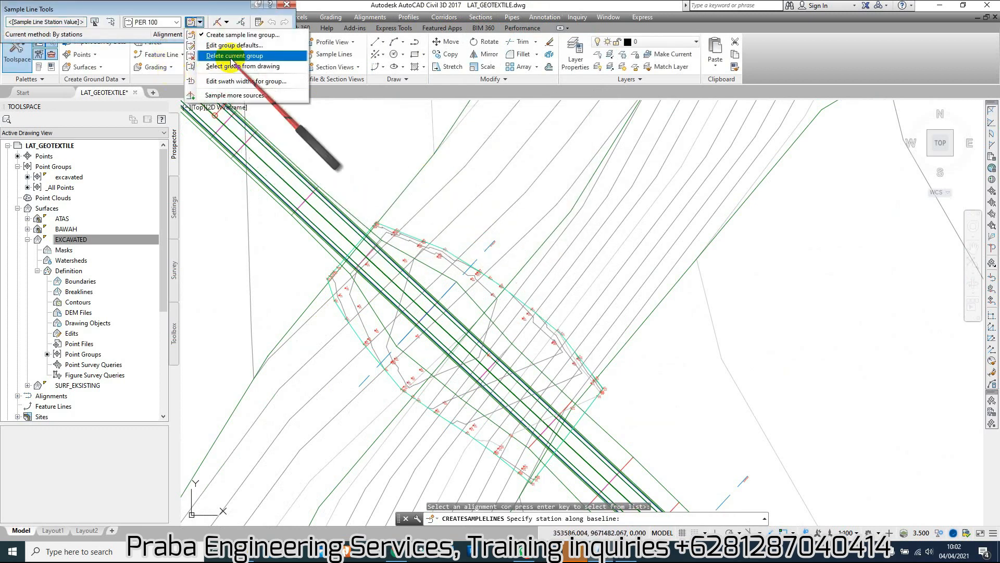
{"action": "left_click", "coordinate": [216, 35]}
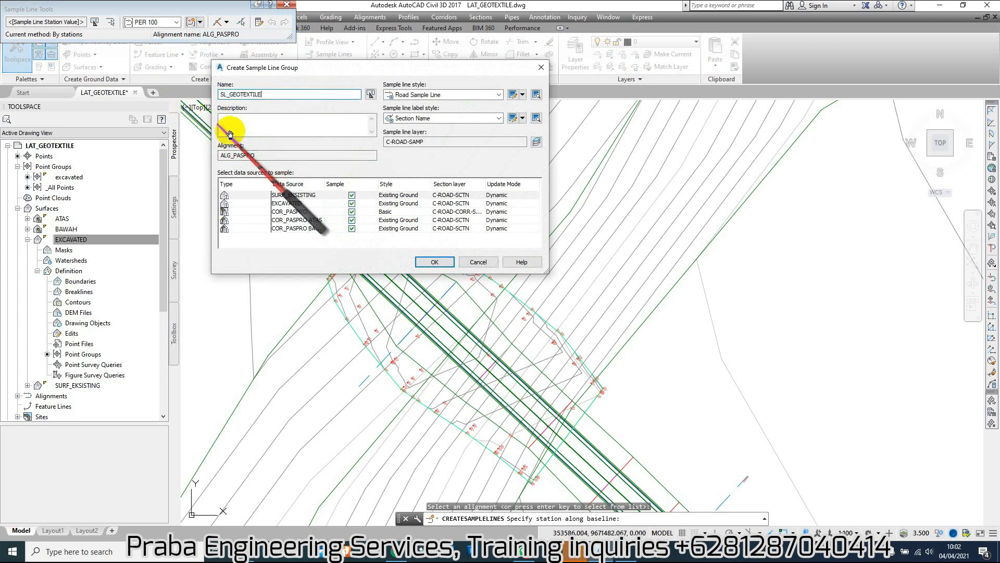
{"action": "left_click", "coordinate": [353, 212]}
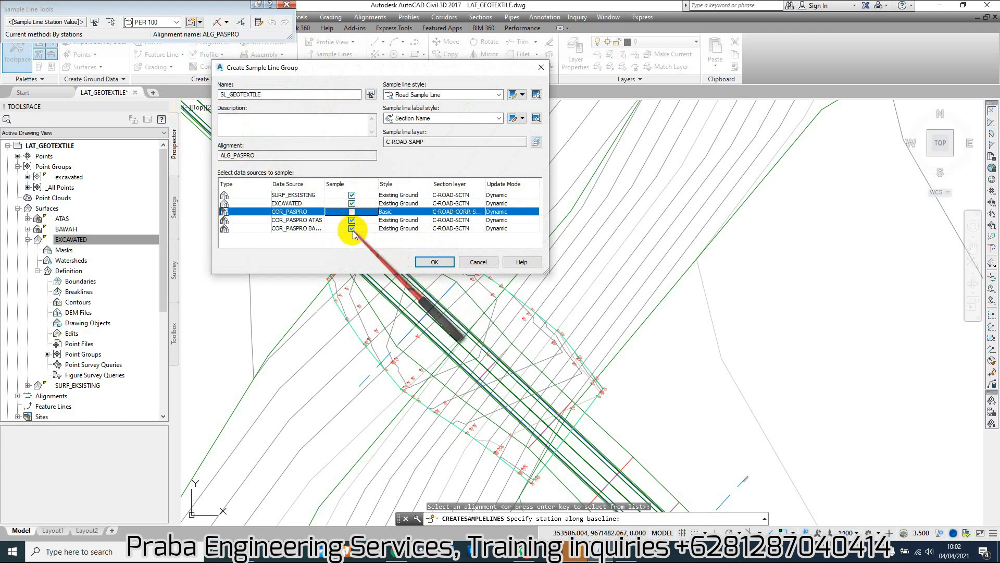
{"action": "left_click", "coordinate": [352, 229]}
{"action": "left_click", "coordinate": [352, 211]}
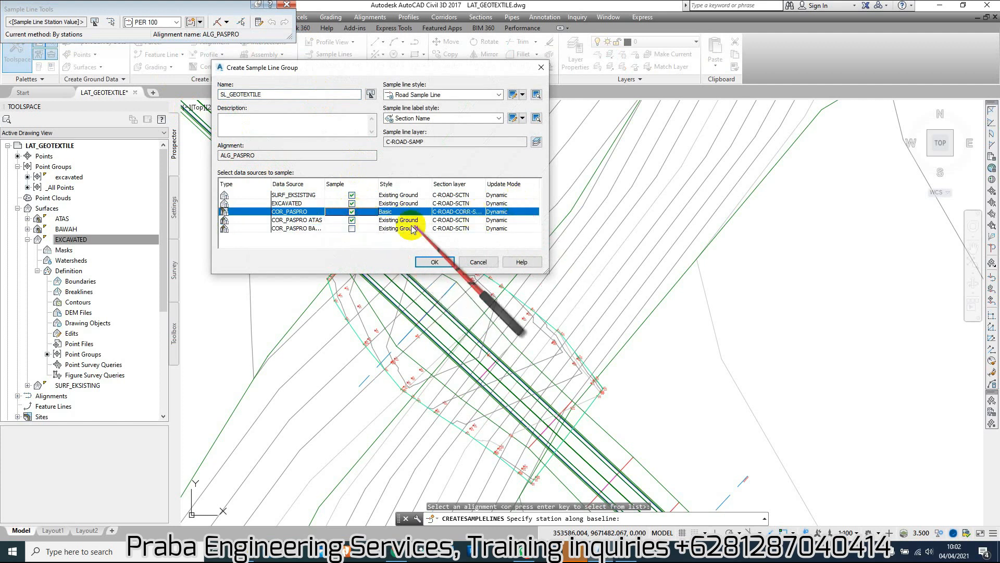
{"action": "left_click", "coordinate": [350, 220]}
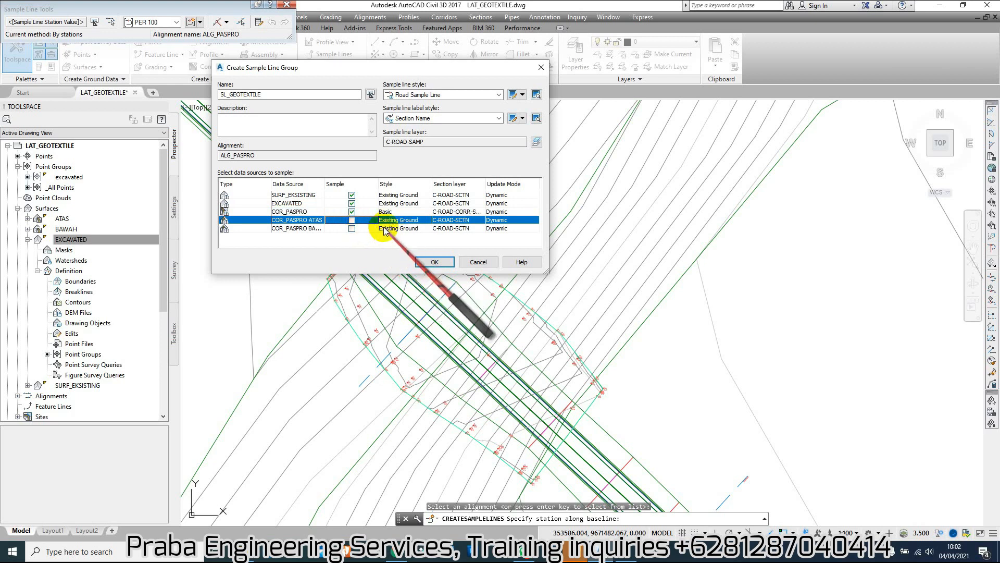
{"action": "left_click", "coordinate": [352, 220]}
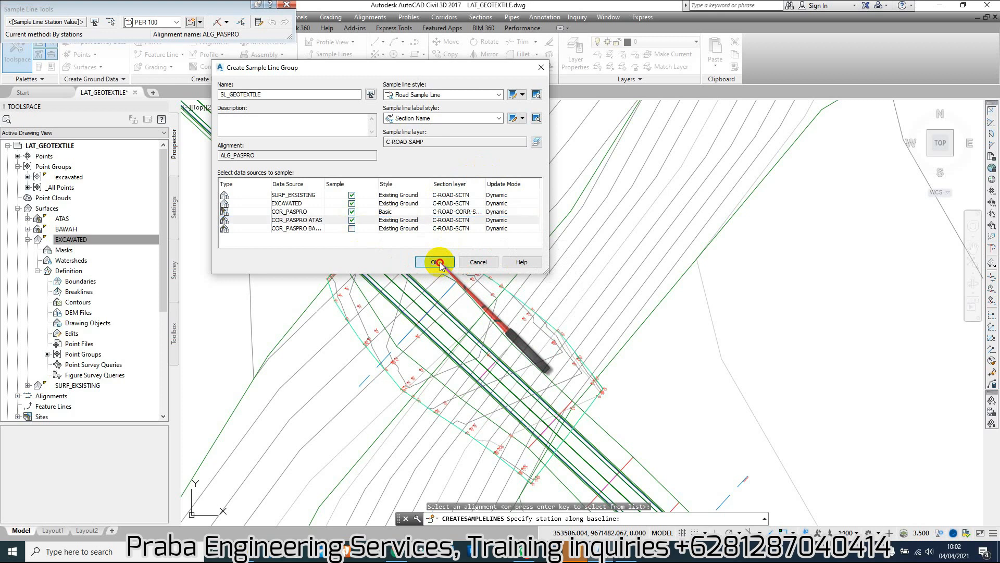
{"action": "left_click", "coordinate": [435, 262]}
Set up sample lines by range of stations and pick start station 0+271.33 at the beginning of the excavated area.
{"action": "left_click", "coordinate": [227, 22]}
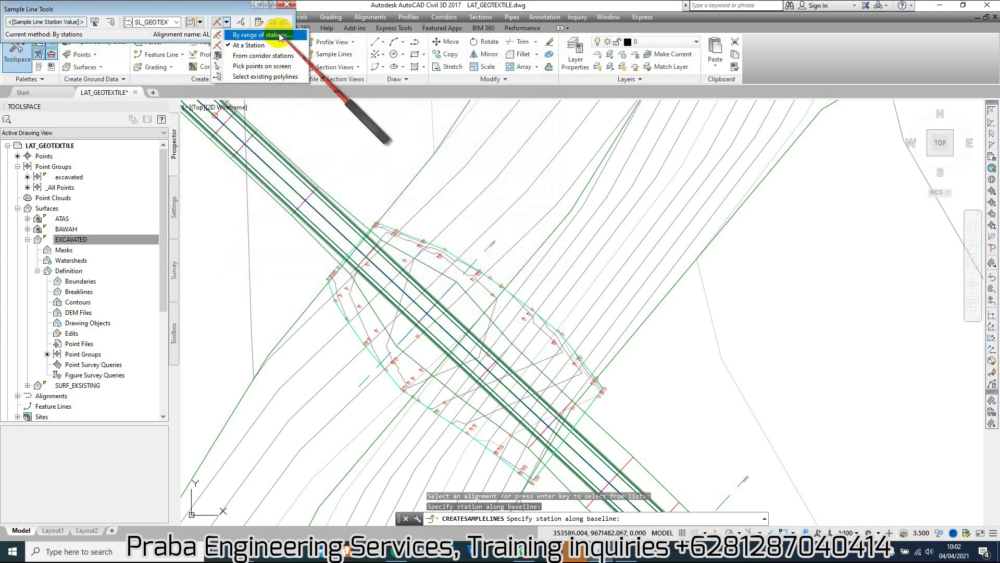
{"action": "left_click", "coordinate": [280, 37]}
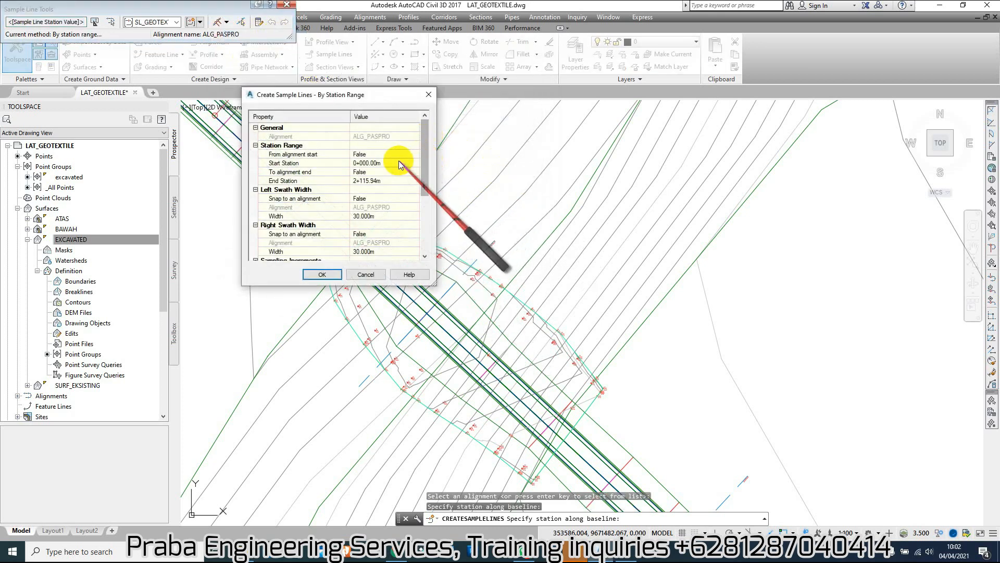
{"action": "left_click", "coordinate": [368, 162]}
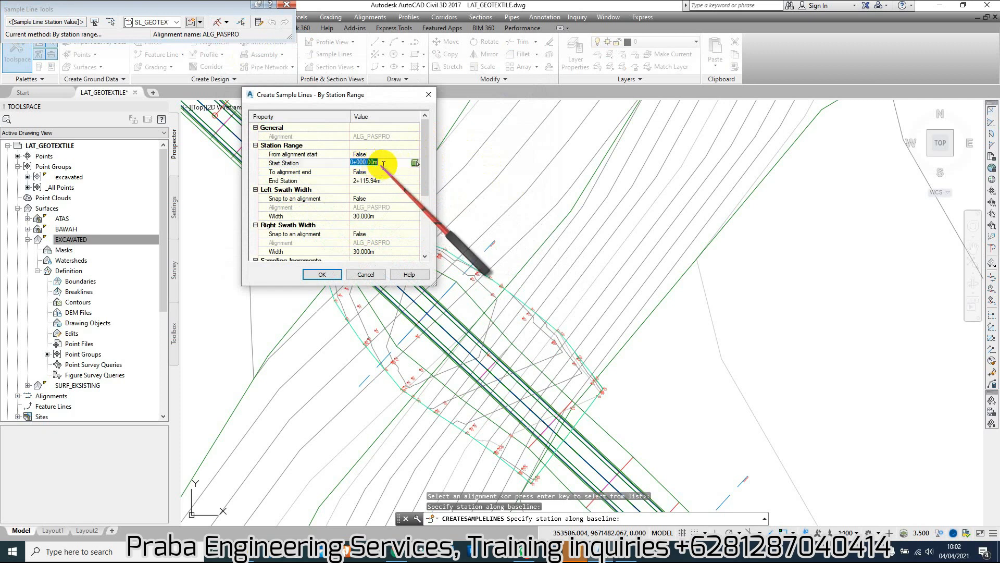
{"action": "left_click", "coordinate": [416, 164]}
{"action": "scroll", "coordinate": [388, 212], "scroll_direction": "up", "scroll_amount": 4}
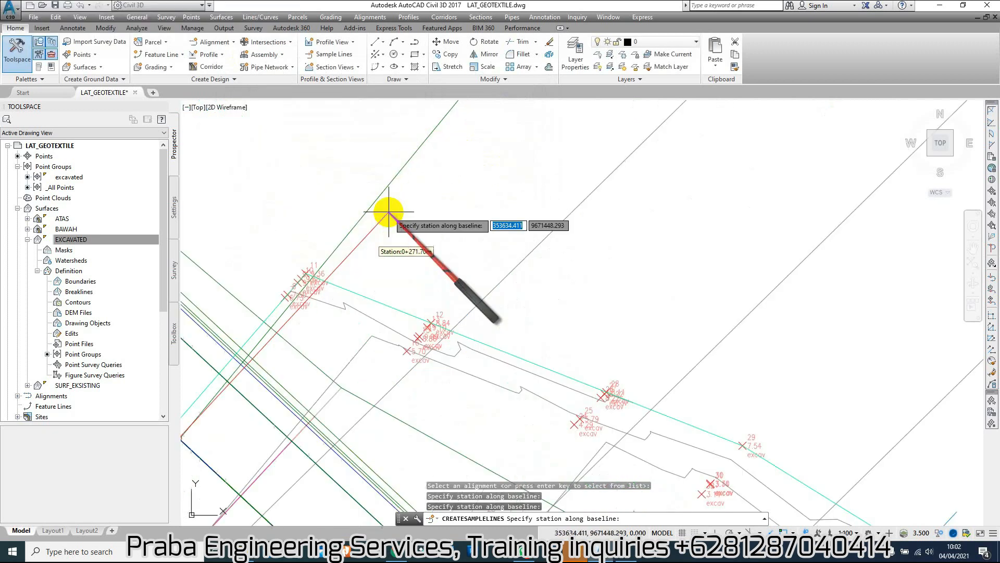
{"action": "left_click", "coordinate": [348, 267]}
Pick the end station of the sample line range at the far edge of the excavated area, near survey points 82 and 100.
{"action": "left_click", "coordinate": [404, 179]}
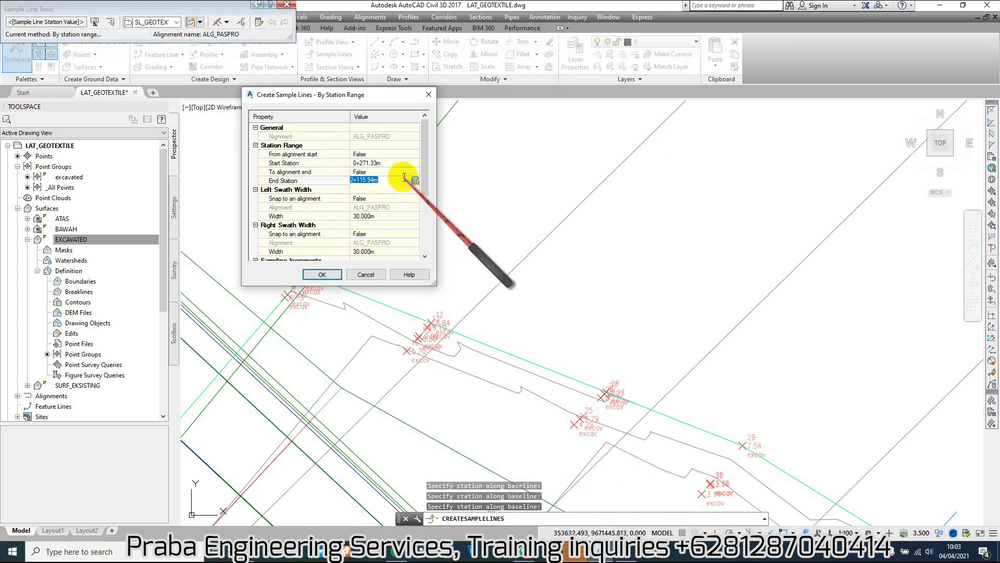
{"action": "left_click", "coordinate": [415, 180]}
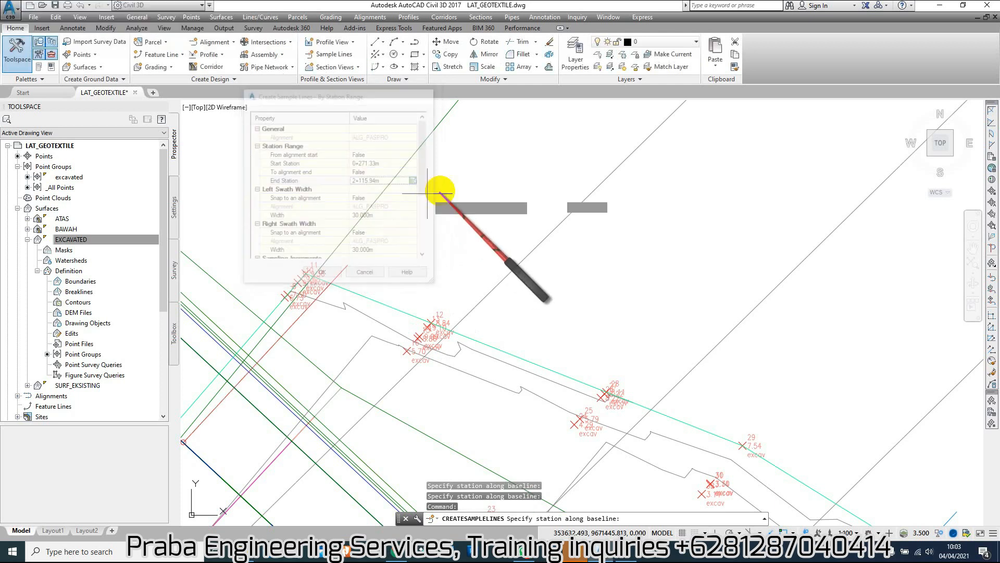
{"action": "scroll", "coordinate": [462, 156], "scroll_direction": "up", "scroll_amount": 4}
{"action": "scroll", "coordinate": [582, 265], "scroll_direction": "up", "scroll_amount": 5}
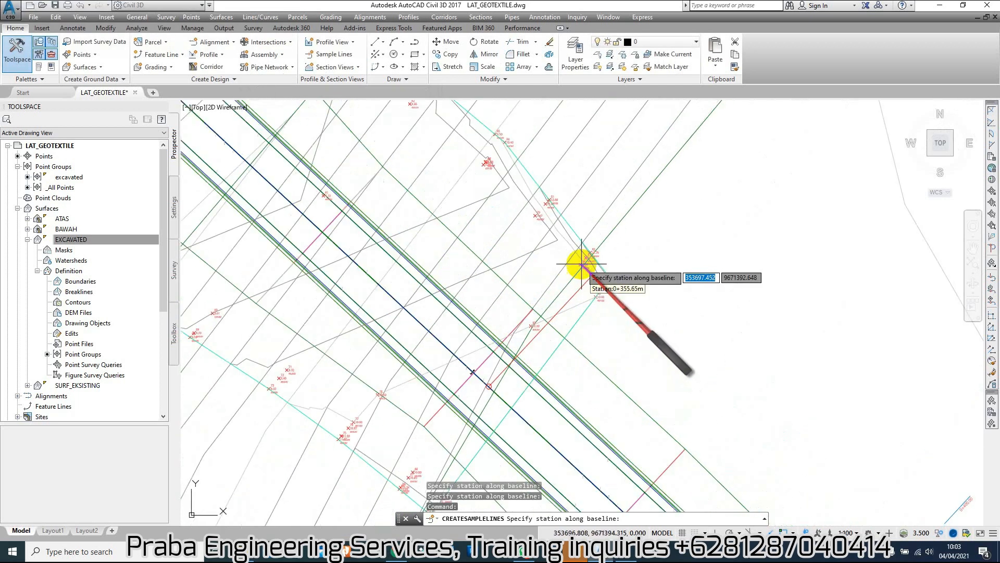
{"action": "scroll", "coordinate": [591, 256], "scroll_direction": "up", "scroll_amount": 4}
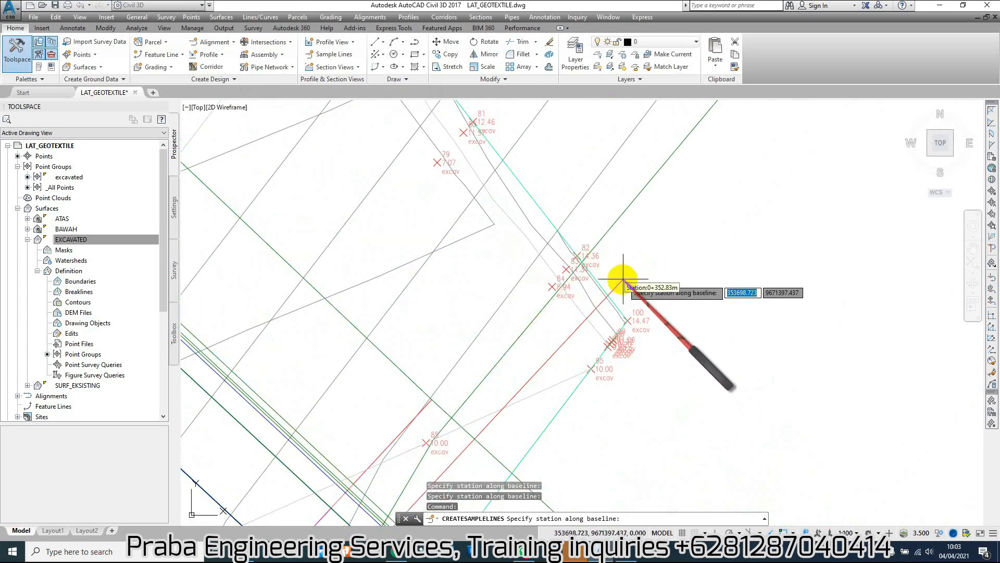
{"action": "left_click", "coordinate": [622, 254]}
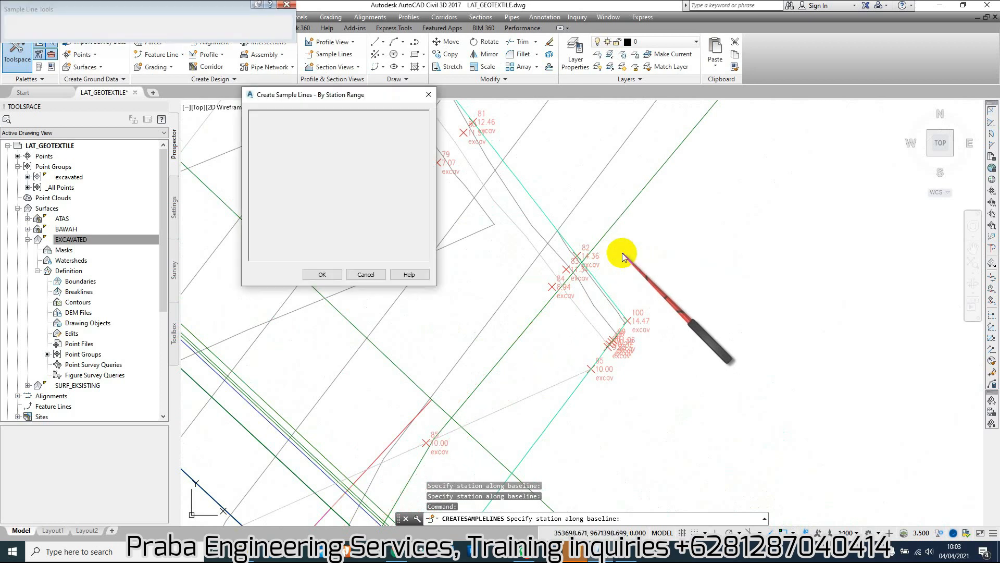
Set the sampling increments along tangents, curves and spirals to 5 m, generate the sample lines and finish the command.
{"action": "left_click_drag", "start_coordinate": [426, 176], "coordinate": [420, 224]}
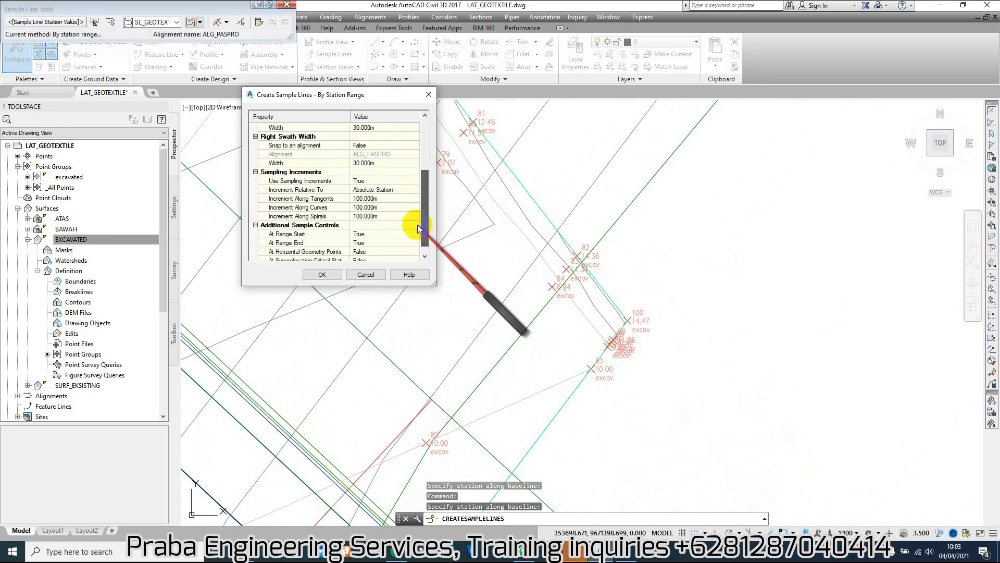
{"action": "left_click", "coordinate": [388, 199]}
{"action": "type", "text": "5"}
{"action": "left_click", "coordinate": [390, 208]}
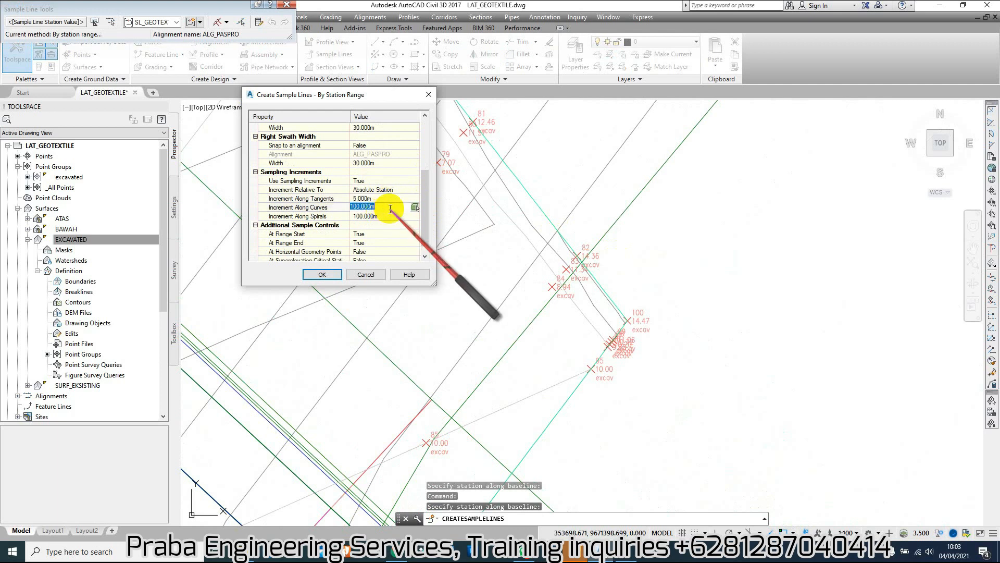
{"action": "left_click_drag", "start_coordinate": [424, 185], "coordinate": [425, 204]}
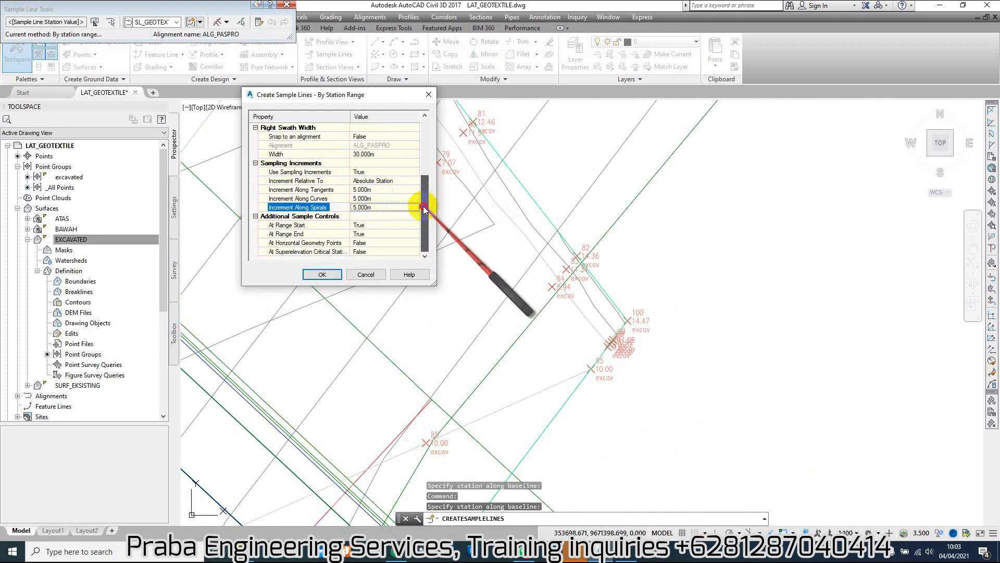
{"action": "left_click", "coordinate": [322, 274]}
{"action": "scroll", "coordinate": [594, 276], "scroll_direction": "down", "scroll_amount": 5}
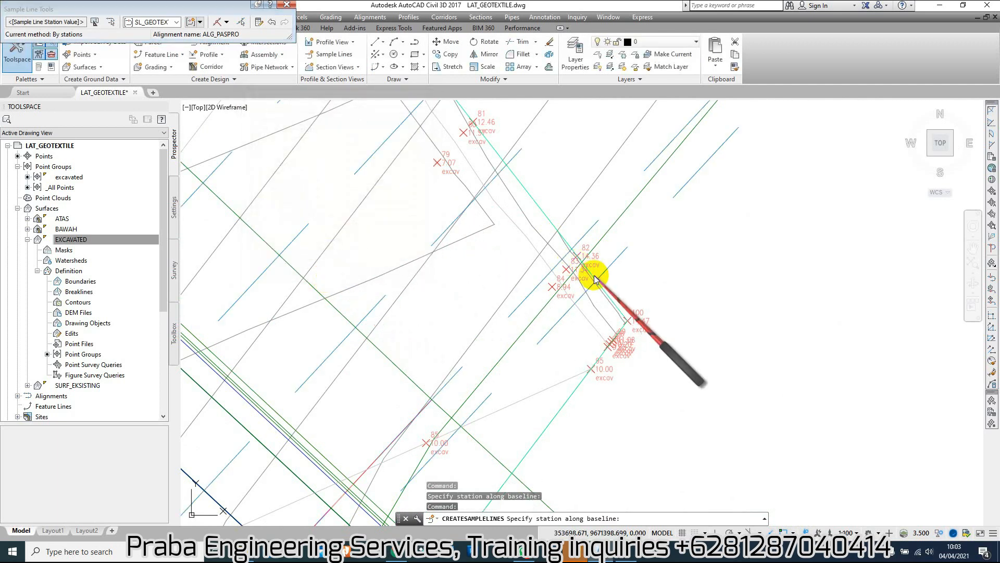
{"action": "scroll", "coordinate": [605, 282], "scroll_direction": "down", "scroll_amount": 3}
{"action": "key", "text": "Return"}
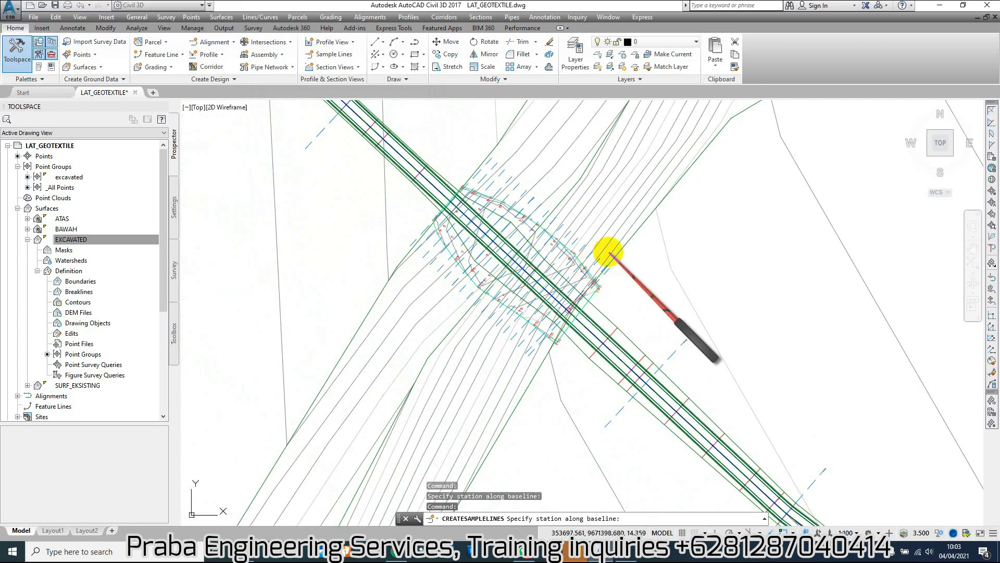
Examine the spacing of the new sample lines across the excavated area against the rest of the road, and the existing section views.
{"action": "scroll", "coordinate": [608, 256], "scroll_direction": "up", "scroll_amount": 5}
{"action": "scroll", "coordinate": [563, 245], "scroll_direction": "down", "scroll_amount": 5}
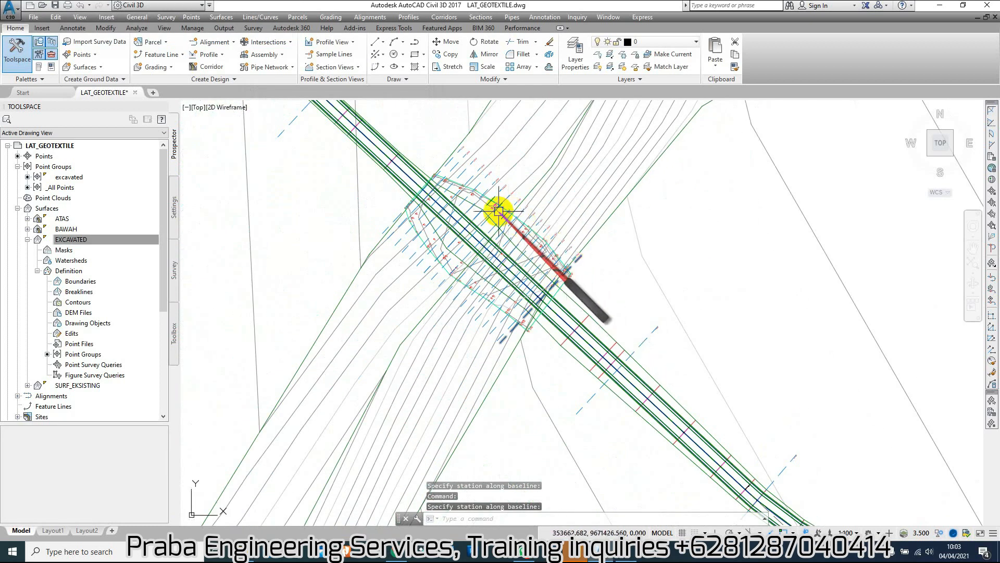
{"action": "scroll", "coordinate": [477, 207], "scroll_direction": "up", "scroll_amount": 3}
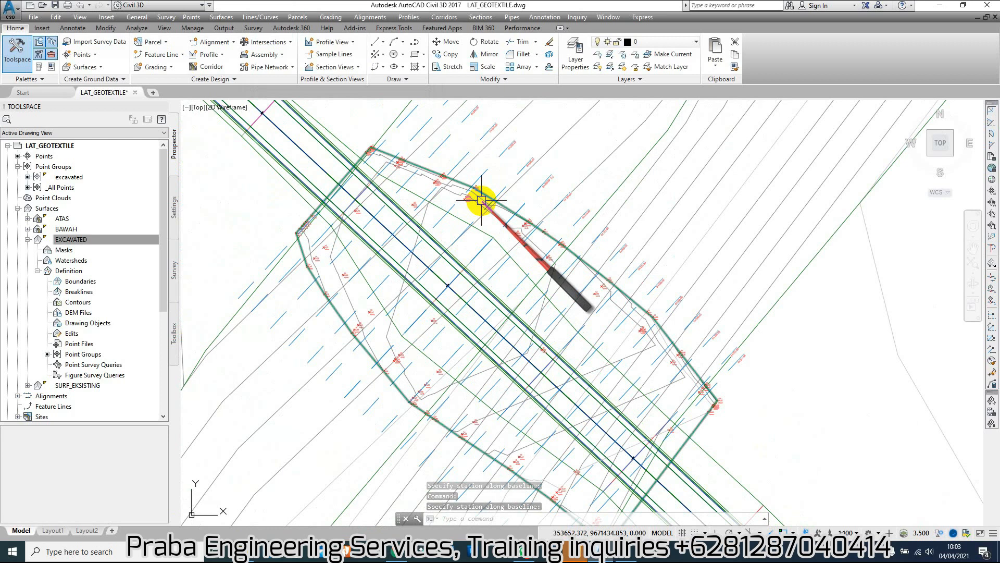
{"action": "scroll", "coordinate": [480, 198], "scroll_direction": "down", "scroll_amount": 5}
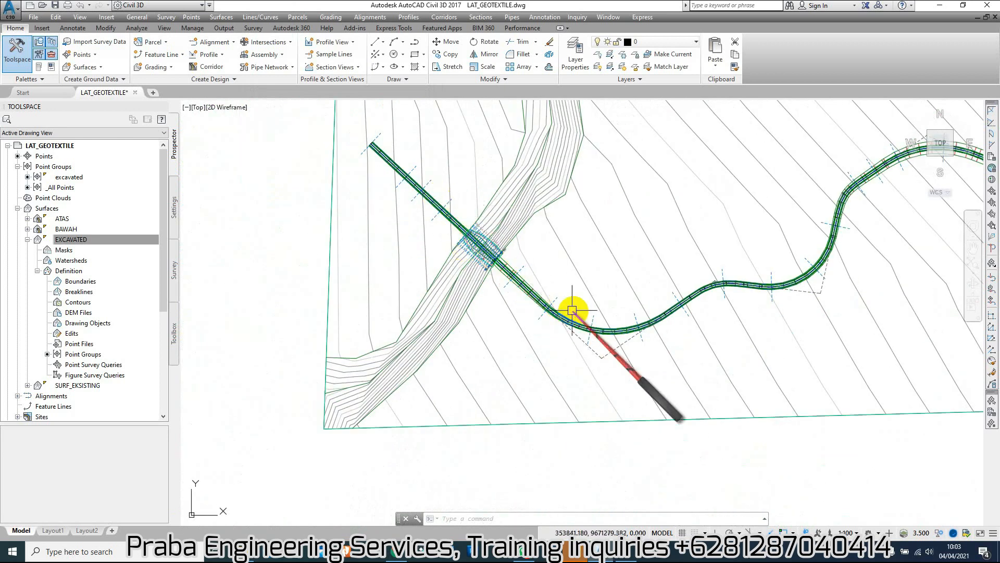
{"action": "mouse_move", "coordinate": [481, 195]}
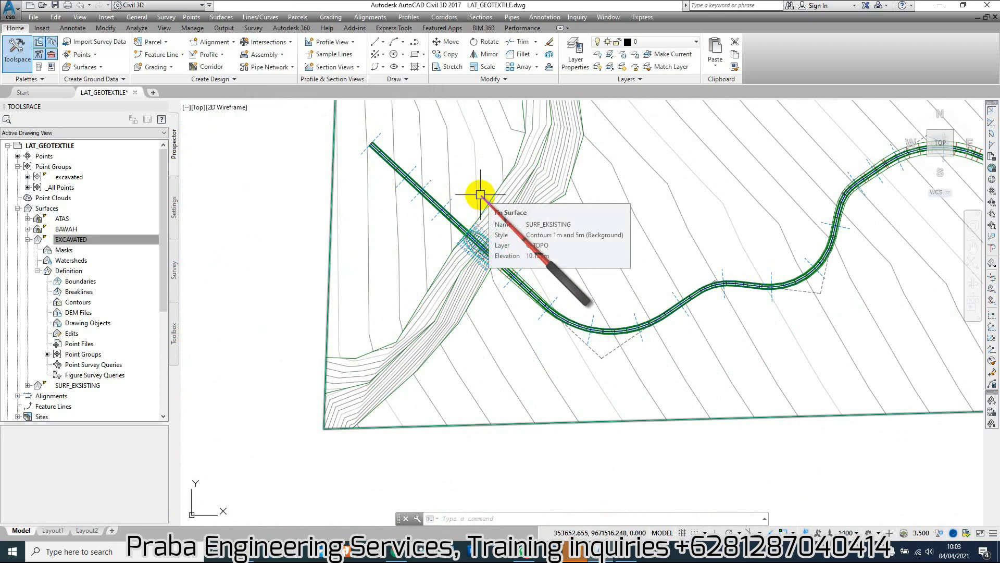
{"action": "scroll", "coordinate": [416, 255], "scroll_direction": "down", "scroll_amount": 3}
{"action": "scroll", "coordinate": [573, 292], "scroll_direction": "down", "scroll_amount": 3}
{"action": "scroll", "coordinate": [774, 280], "scroll_direction": "up", "scroll_amount": 2}
{"action": "scroll", "coordinate": [729, 273], "scroll_direction": "up", "scroll_amount": 8}
{"action": "scroll", "coordinate": [529, 223], "scroll_direction": "up", "scroll_amount": 2}
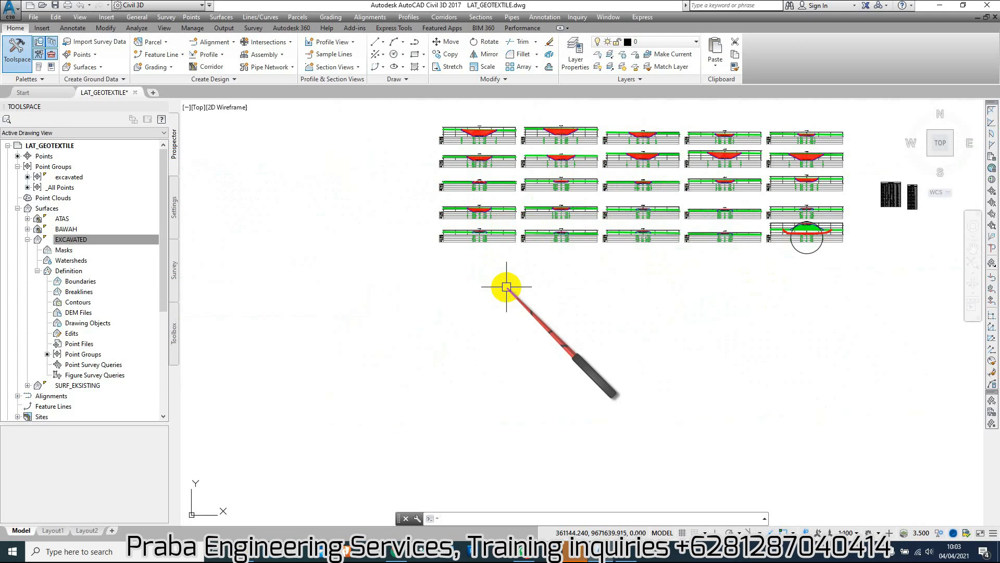
Start multiple section views for the SL_GEOTEXTILE sample line group with the CROS_VIEW section view style.
{"action": "left_click", "coordinate": [480, 17]}
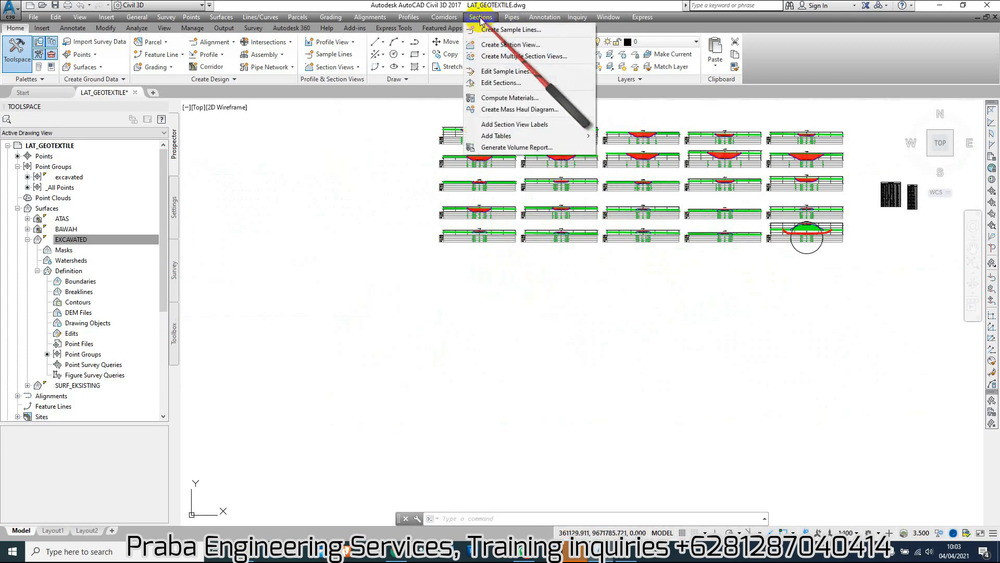
{"action": "left_click", "coordinate": [519, 58]}
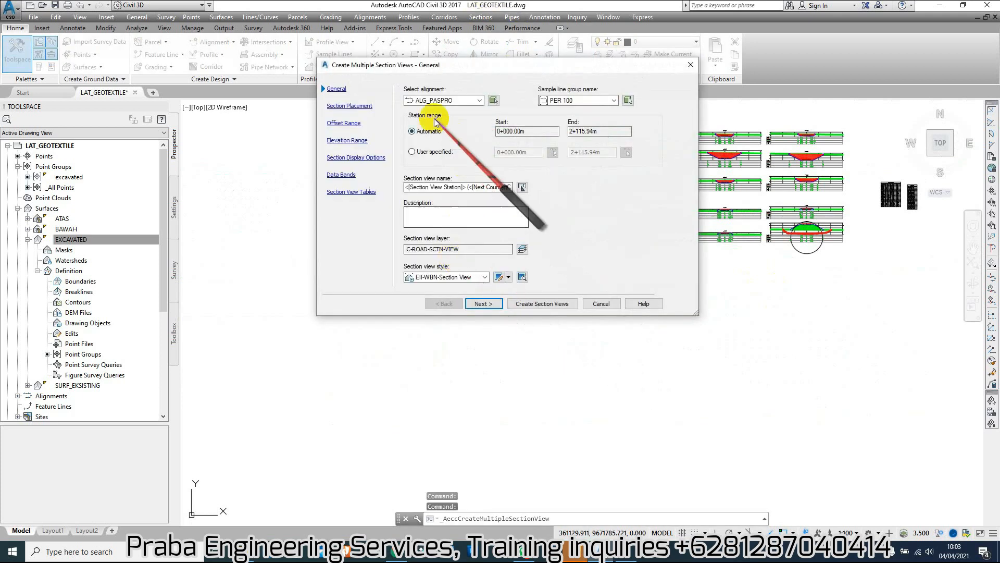
{"action": "left_click", "coordinate": [579, 100]}
{"action": "left_click", "coordinate": [581, 121]}
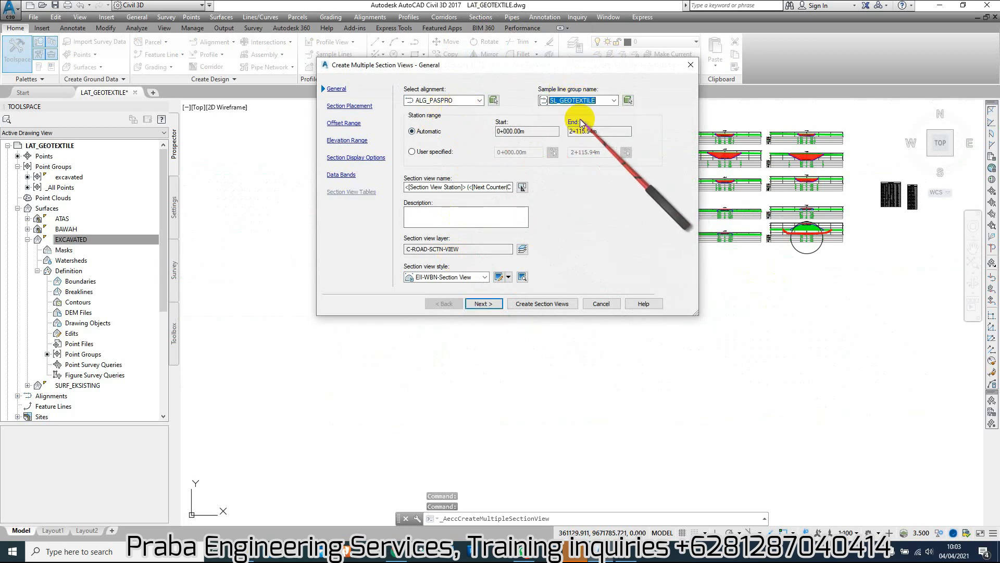
{"action": "left_click", "coordinate": [462, 277]}
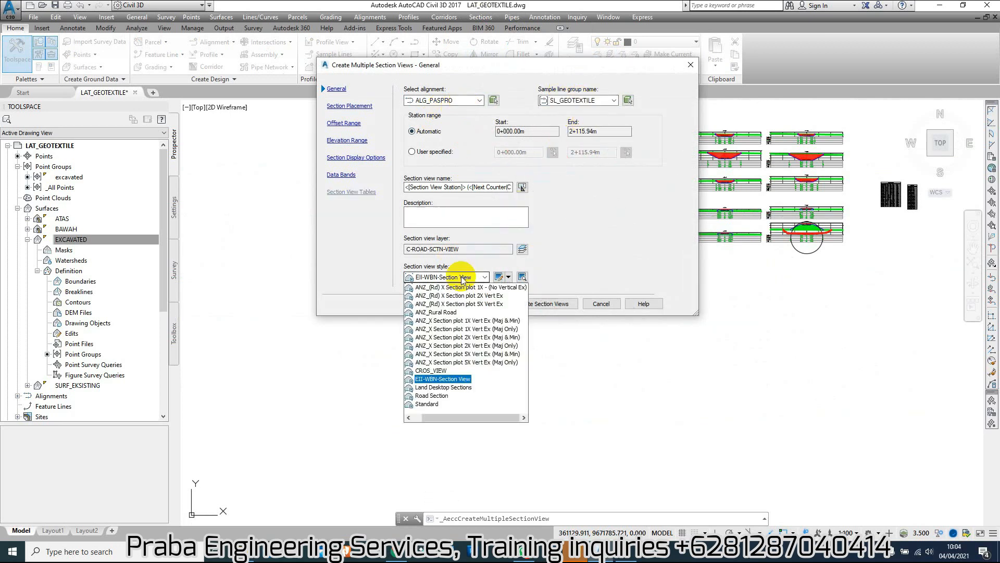
{"action": "left_click", "coordinate": [436, 372]}
Keep the ANZ_(Road) (0.5 Weeding) band set, create the section views and place their origin in the empty area below the existing ones.
{"action": "left_click", "coordinate": [483, 304]}
{"action": "left_click", "coordinate": [483, 304]}
{"action": "left_click", "coordinate": [484, 304]}
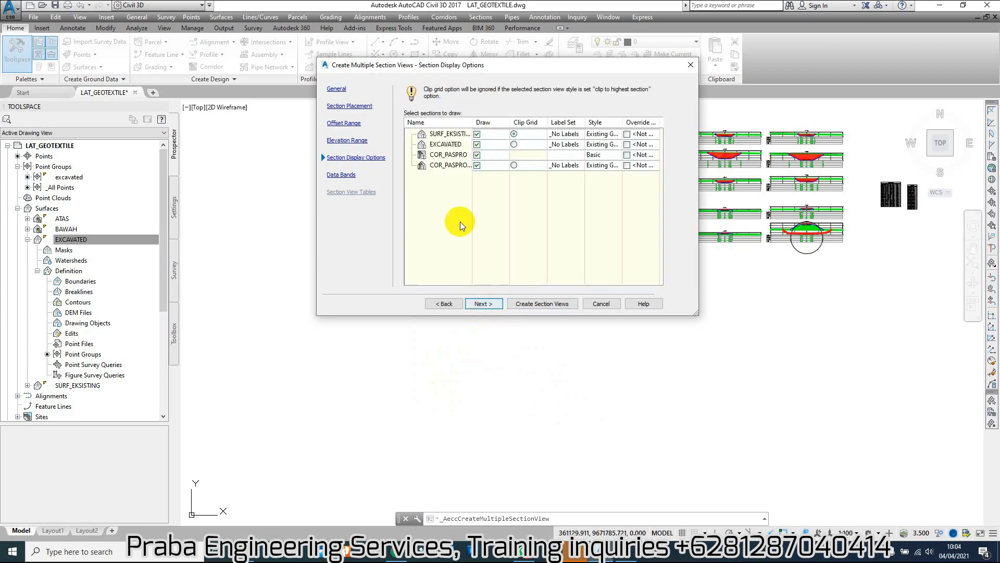
{"action": "left_click", "coordinate": [487, 304]}
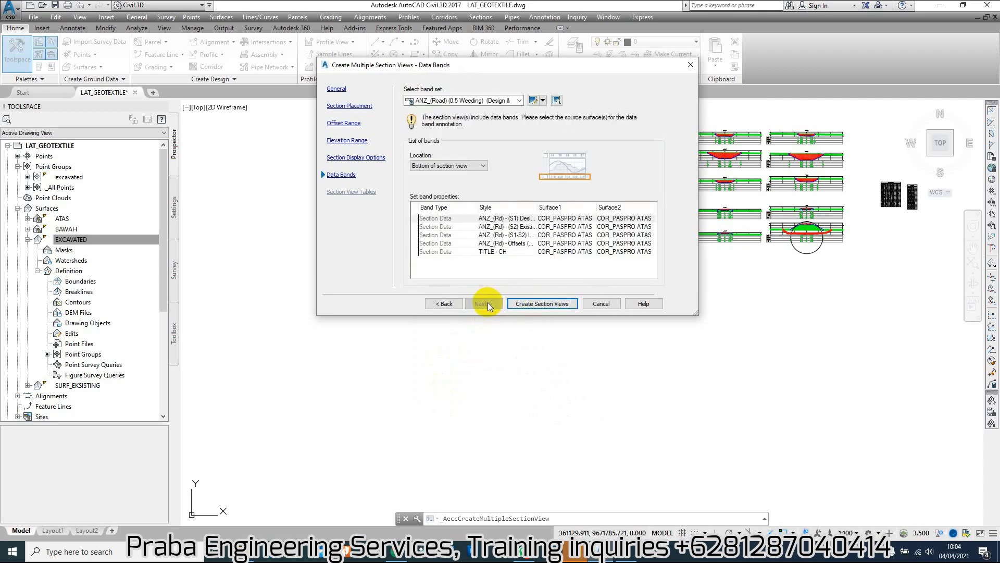
{"action": "left_click", "coordinate": [485, 101]}
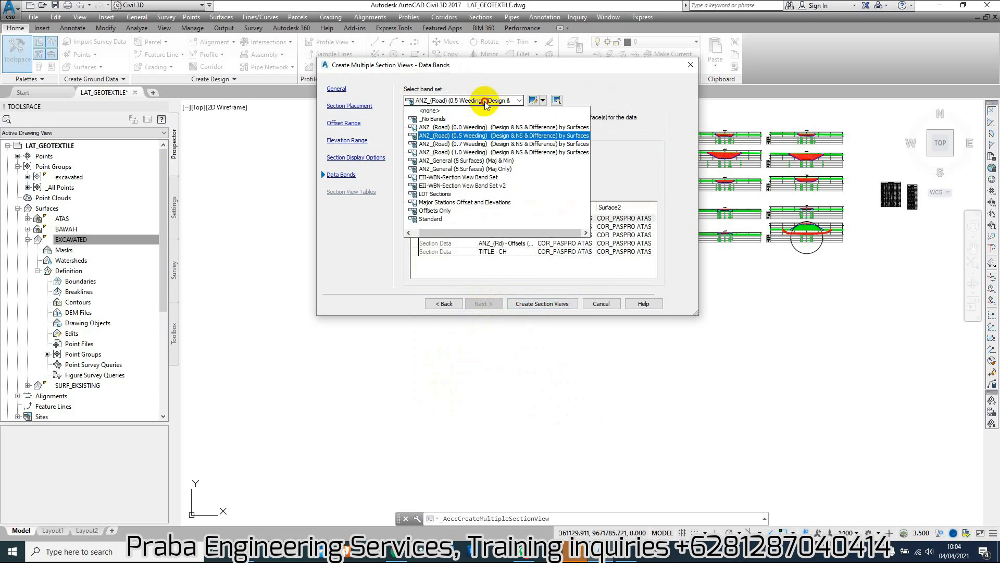
{"action": "left_click", "coordinate": [485, 101]}
{"action": "left_click", "coordinate": [542, 303]}
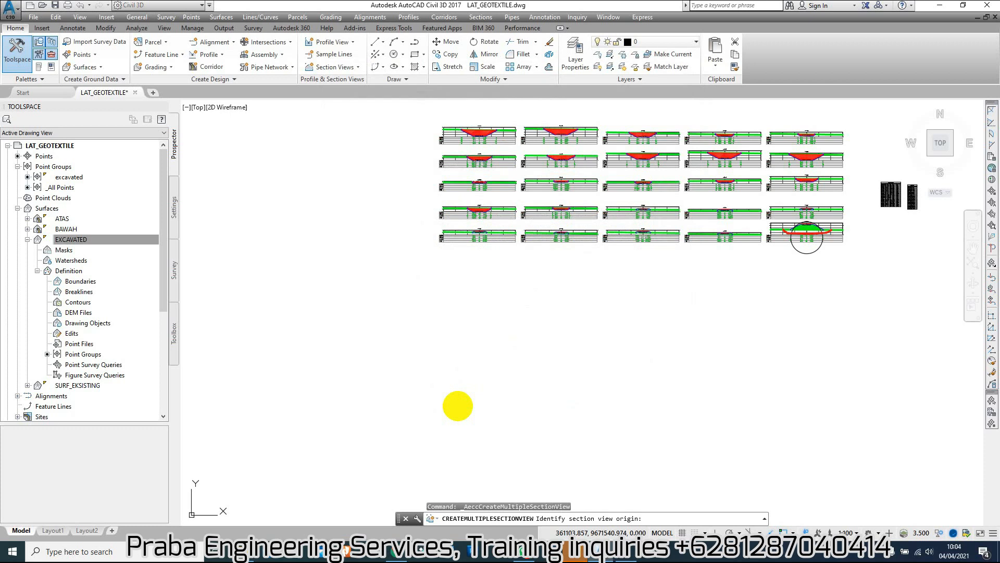
{"action": "left_click", "coordinate": [457, 405]}
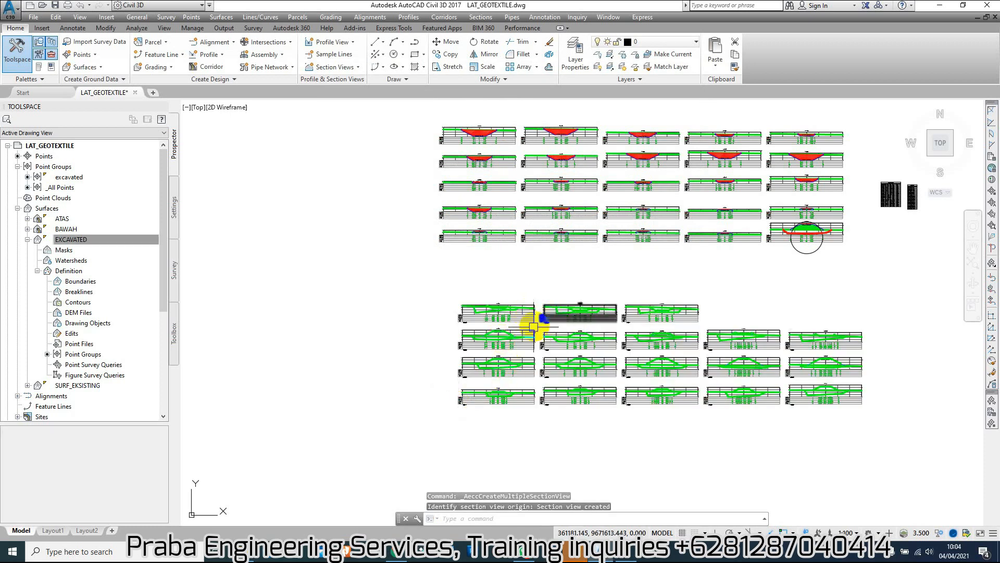
Examine the new section views around station 0+320.00, including the surface lines and the data bands.
{"action": "scroll", "coordinate": [534, 327], "scroll_direction": "up", "scroll_amount": 5}
{"action": "scroll", "coordinate": [598, 292], "scroll_direction": "down", "scroll_amount": 3}
{"action": "scroll", "coordinate": [605, 235], "scroll_direction": "up", "scroll_amount": 3}
{"action": "scroll", "coordinate": [606, 196], "scroll_direction": "up", "scroll_amount": 2}
{"action": "scroll", "coordinate": [458, 205], "scroll_direction": "down", "scroll_amount": 2}
{"action": "scroll", "coordinate": [437, 210], "scroll_direction": "up", "scroll_amount": 3}
{"action": "scroll", "coordinate": [437, 228], "scroll_direction": "down", "scroll_amount": 3}
{"action": "scroll", "coordinate": [455, 237], "scroll_direction": "up", "scroll_amount": 2}
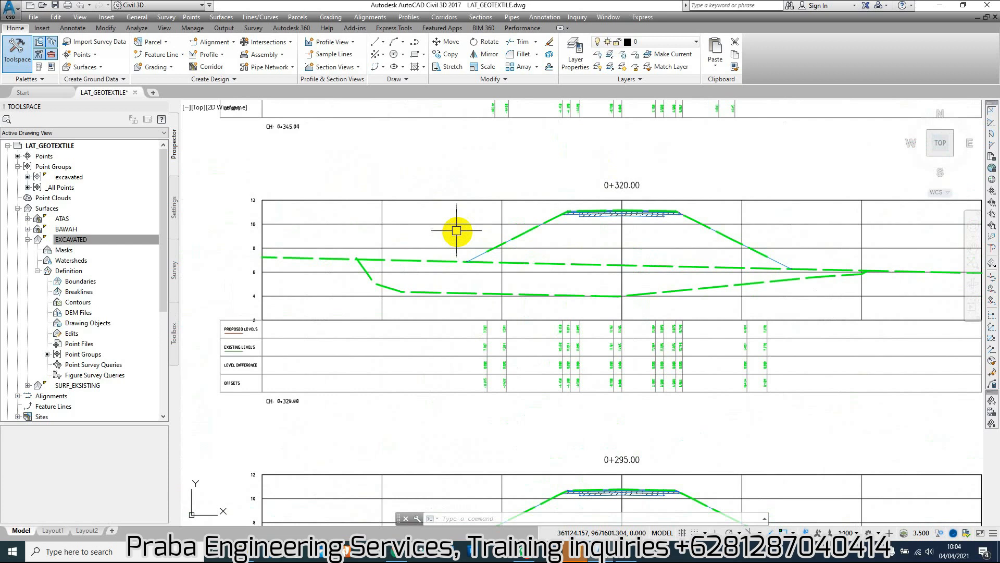
{"action": "scroll", "coordinate": [457, 231], "scroll_direction": "up", "scroll_amount": 2}
In the section view group properties of view 0+320.00, set the COR_PASPRO ATAS section style to Finished Ground.
{"action": "left_click", "coordinate": [442, 223]}
{"action": "right_click", "coordinate": [440, 222]}
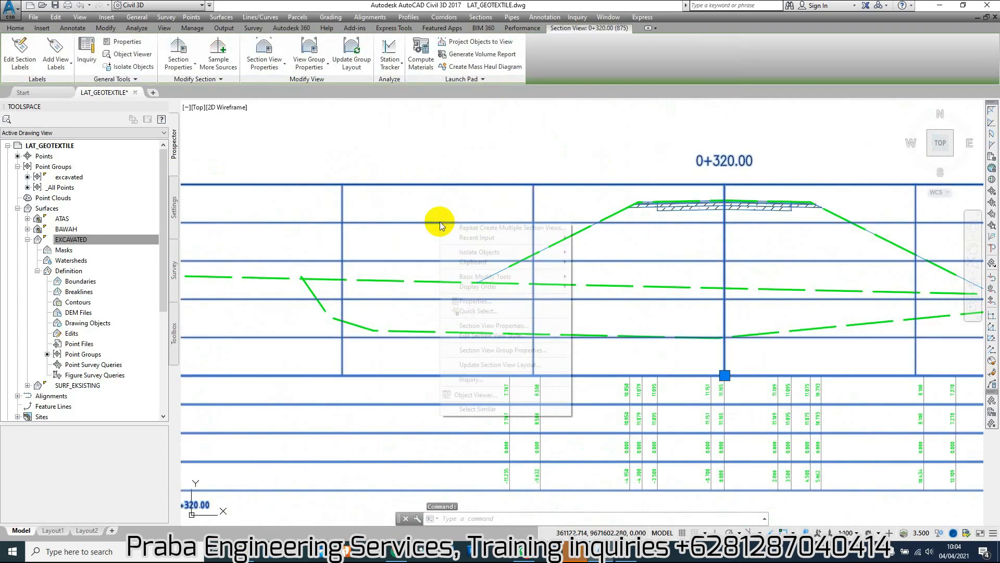
{"action": "left_click", "coordinate": [502, 349]}
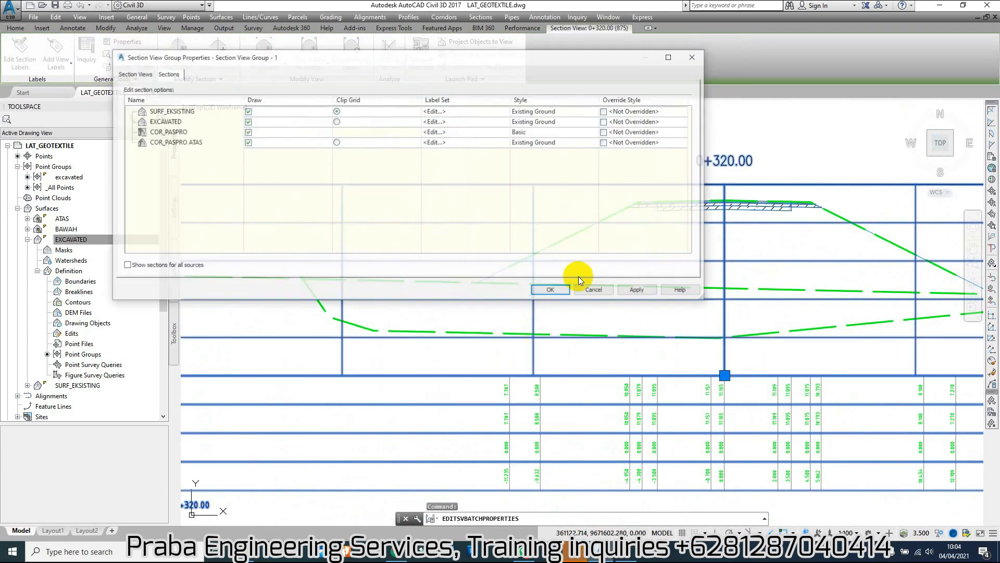
{"action": "left_click_drag", "start_coordinate": [405, 60], "coordinate": [605, 211]}
{"action": "left_click", "coordinate": [378, 294]}
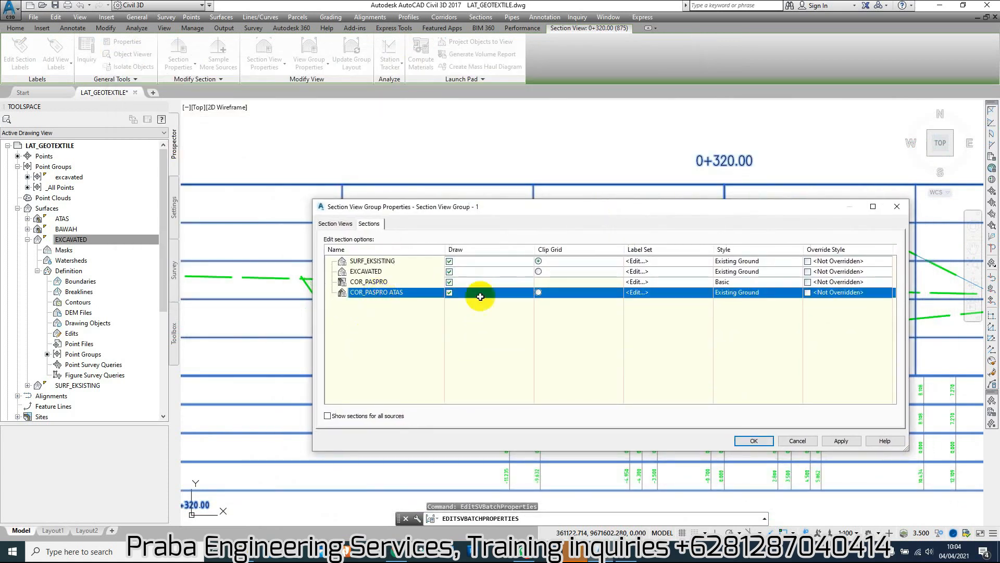
{"action": "left_click", "coordinate": [740, 294]}
{"action": "left_click", "coordinate": [509, 136]}
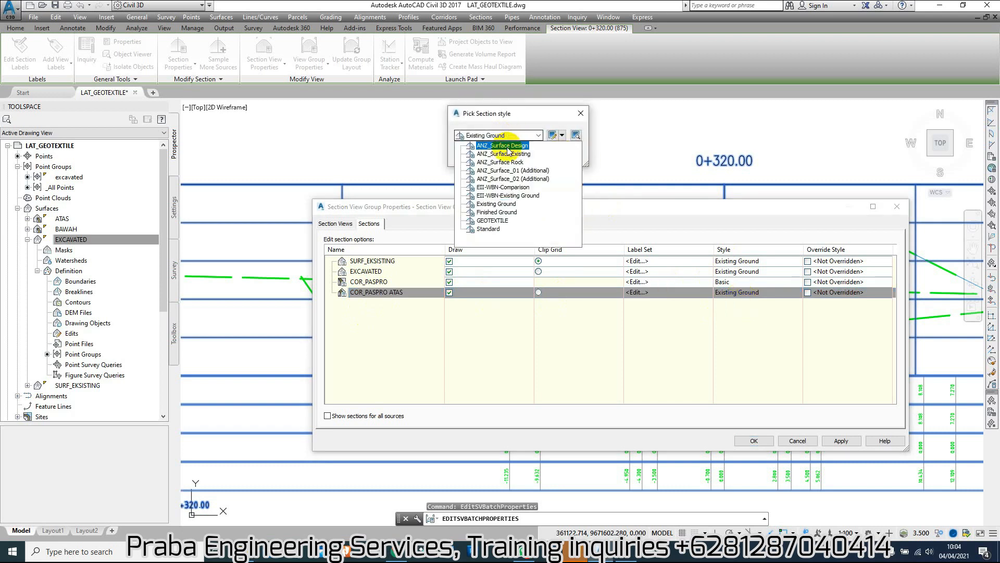
{"action": "left_click", "coordinate": [496, 212]}
{"action": "left_click", "coordinate": [464, 152]}
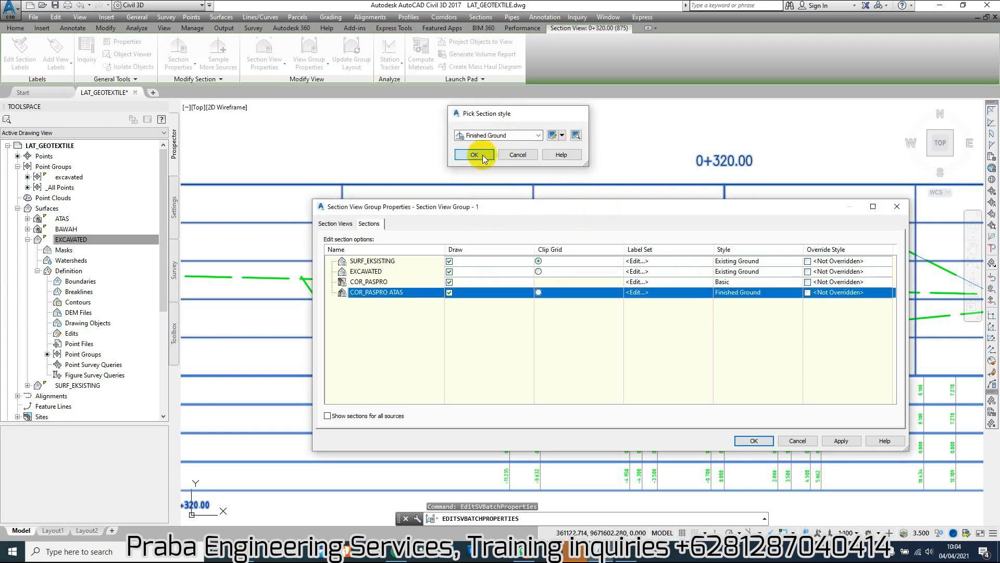
Set the section style of the EXCAVATED surface to GEOTEXTILE.
{"action": "left_click", "coordinate": [388, 261]}
{"action": "left_click", "coordinate": [391, 272]}
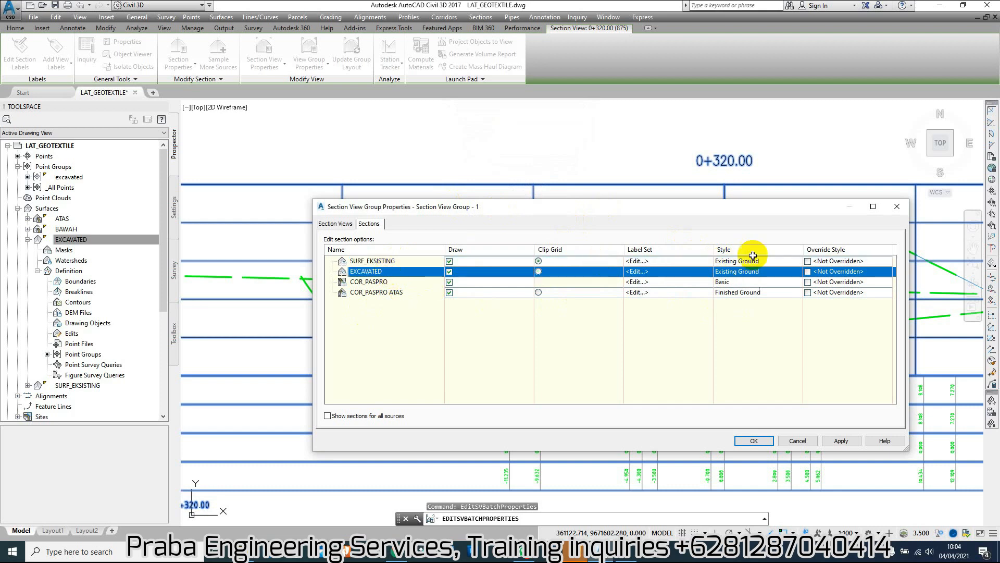
{"action": "left_click", "coordinate": [748, 272]}
{"action": "left_click", "coordinate": [509, 136]}
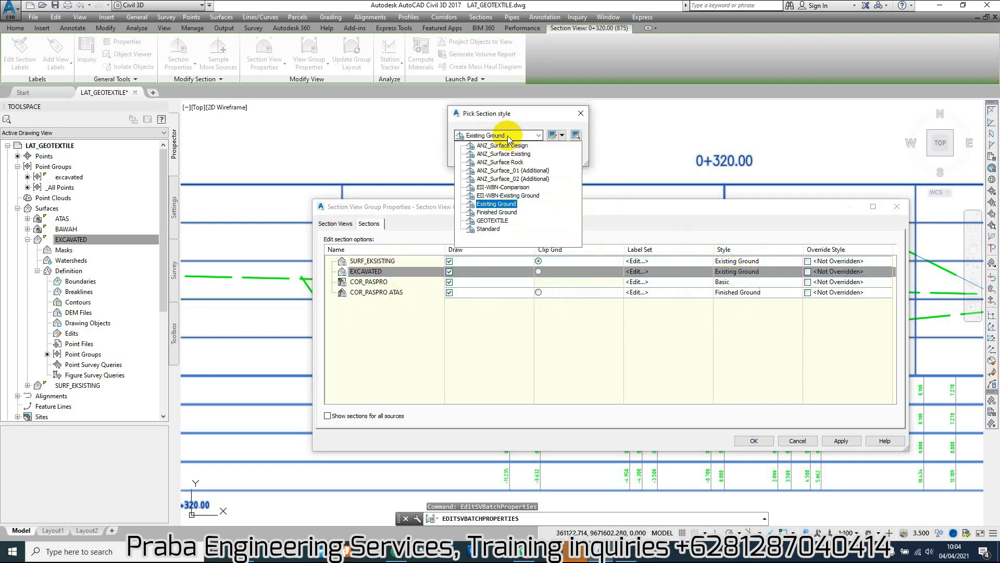
{"action": "left_click", "coordinate": [493, 221]}
{"action": "left_click", "coordinate": [469, 152]}
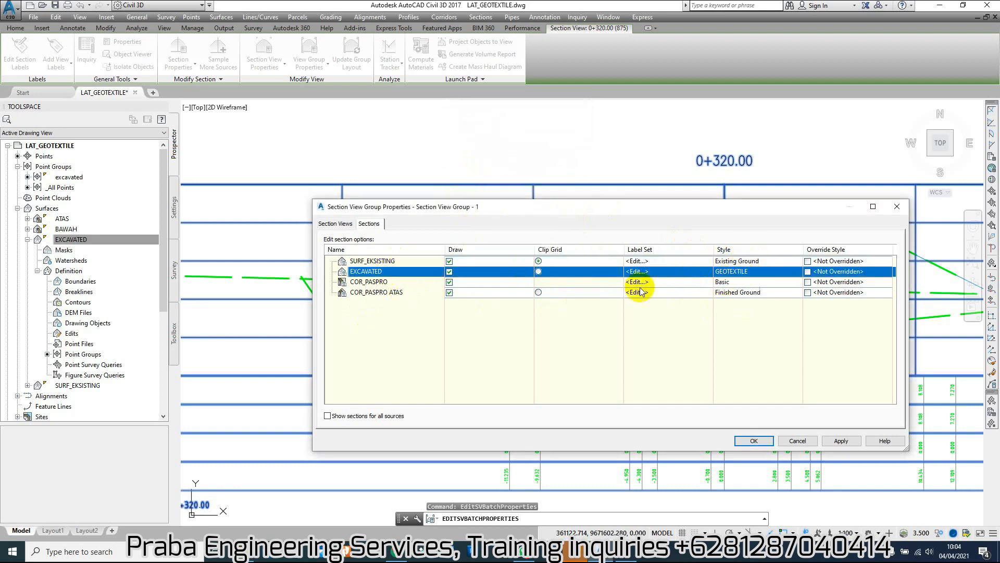
Set the COR_PASPRO code set style to the _ANZ_X Section Plotting style with labels and full subassemblies, and apply the group properties.
{"action": "left_click", "coordinate": [401, 282]}
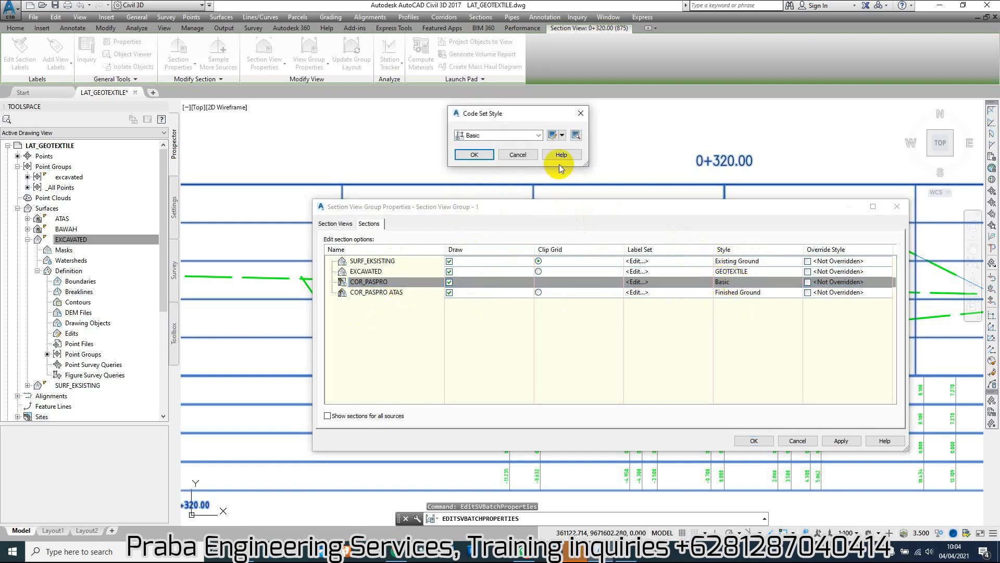
{"action": "left_click", "coordinate": [538, 135]}
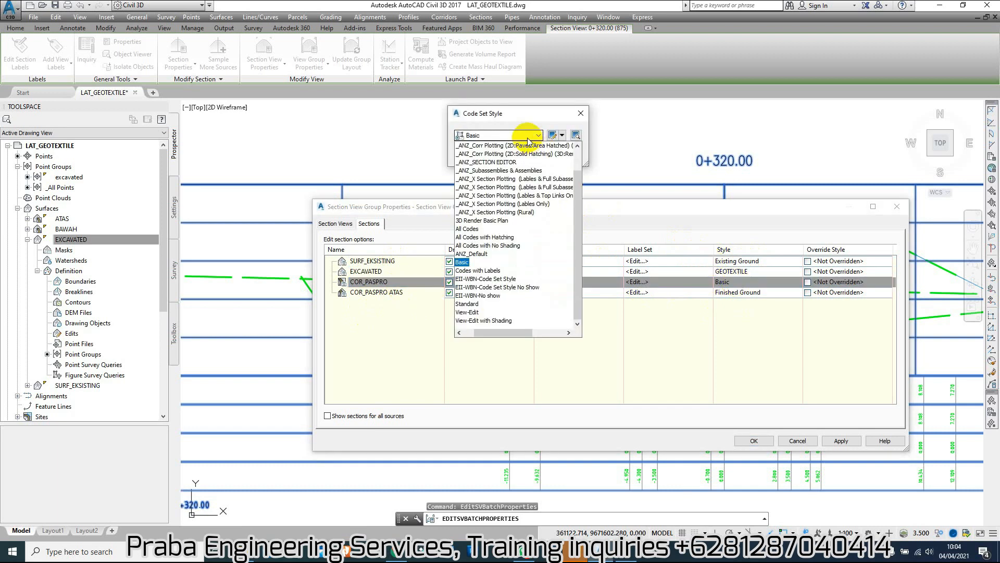
{"action": "left_click", "coordinate": [508, 180]}
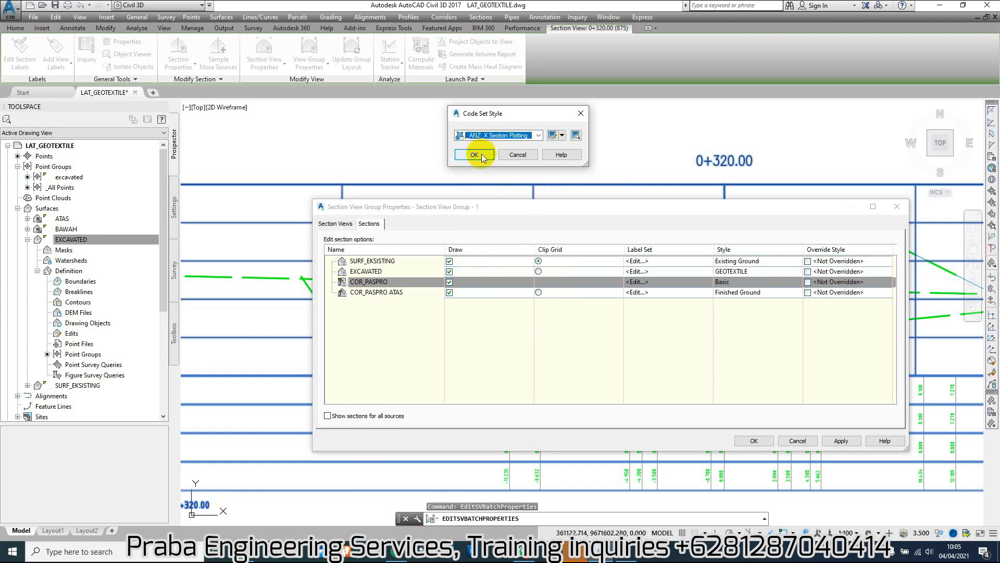
{"action": "left_click", "coordinate": [487, 136]}
{"action": "left_click", "coordinate": [543, 187]}
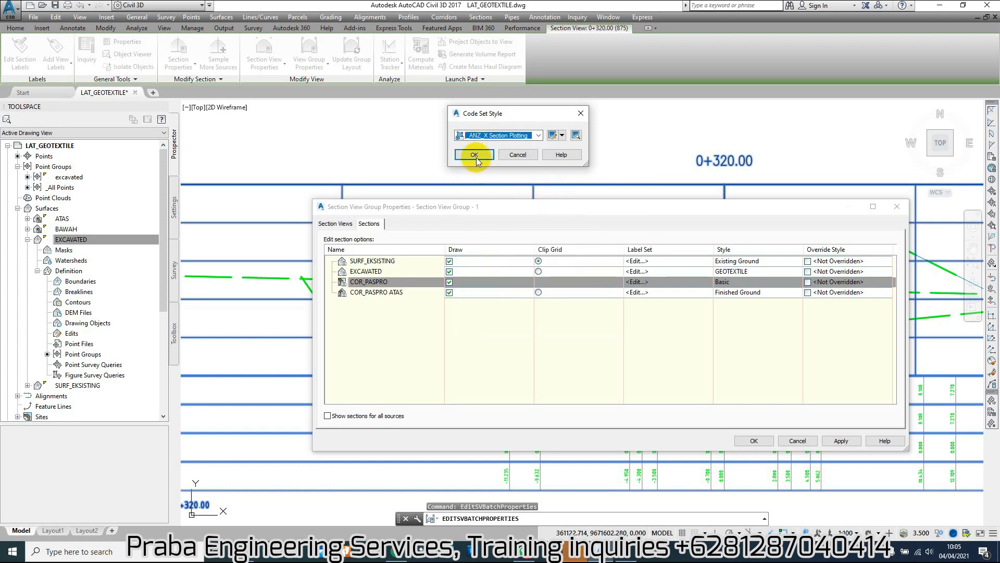
{"action": "left_click", "coordinate": [477, 158]}
{"action": "left_click", "coordinate": [751, 439]}
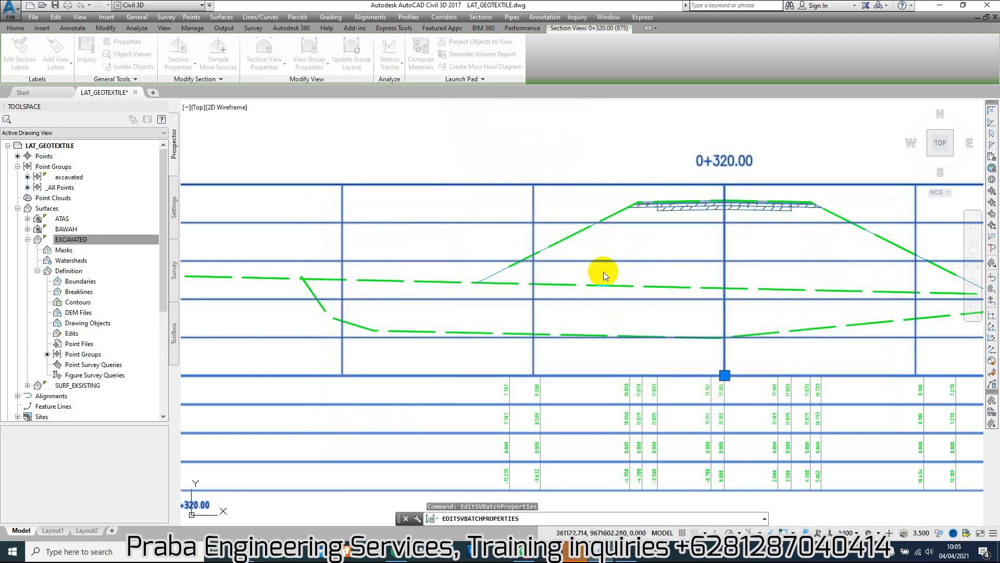
Examine the restyled section view 0+320.00, checking the excavated line and the proposed, existing, difference and offset bands.
{"action": "scroll", "coordinate": [599, 269], "scroll_direction": "up", "scroll_amount": 3}
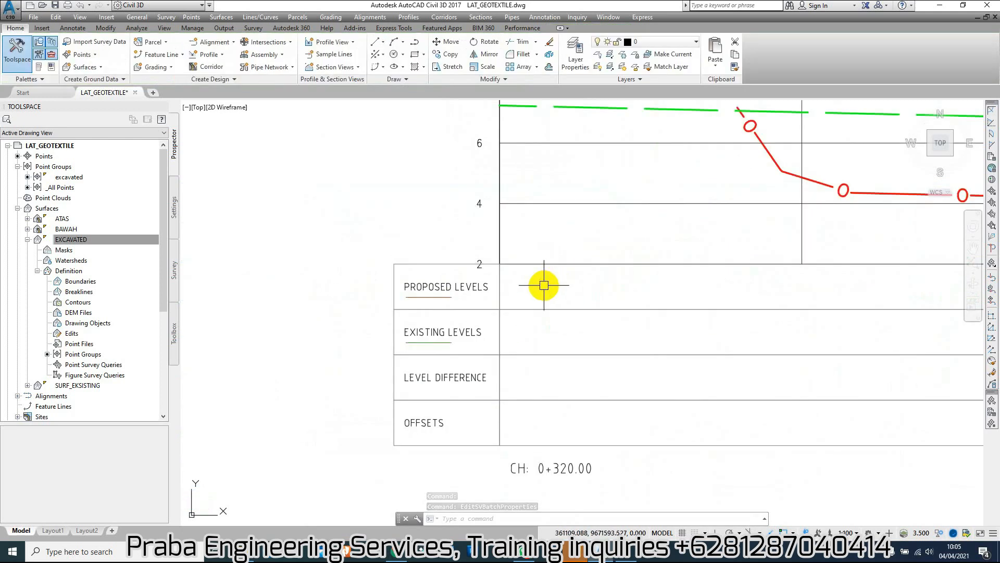
{"action": "scroll", "coordinate": [544, 285], "scroll_direction": "down", "scroll_amount": 4}
{"action": "scroll", "coordinate": [670, 214], "scroll_direction": "up", "scroll_amount": 5}
{"action": "scroll", "coordinate": [798, 168], "scroll_direction": "down", "scroll_amount": 4}
{"action": "scroll", "coordinate": [378, 346], "scroll_direction": "up", "scroll_amount": 5}
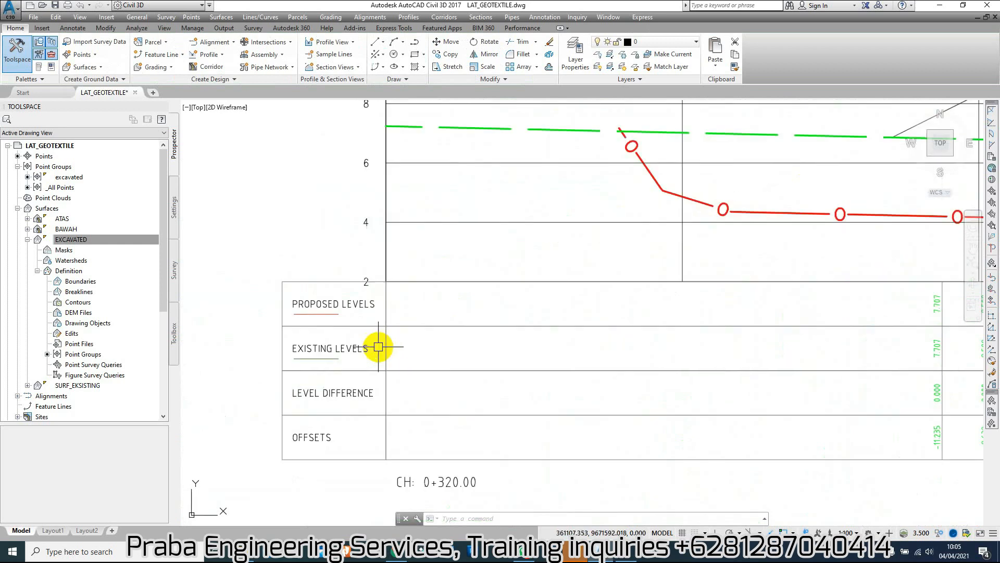
{"action": "scroll", "coordinate": [378, 346], "scroll_direction": "down", "scroll_amount": 4}
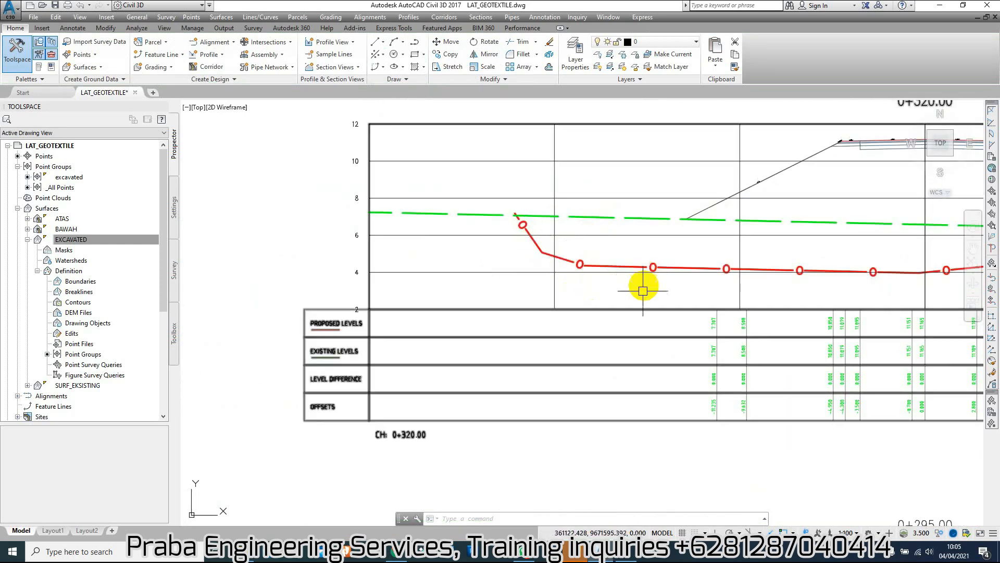
{"action": "scroll", "coordinate": [383, 387], "scroll_direction": "up", "scroll_amount": 2}
{"action": "scroll", "coordinate": [404, 369], "scroll_direction": "down", "scroll_amount": 2}
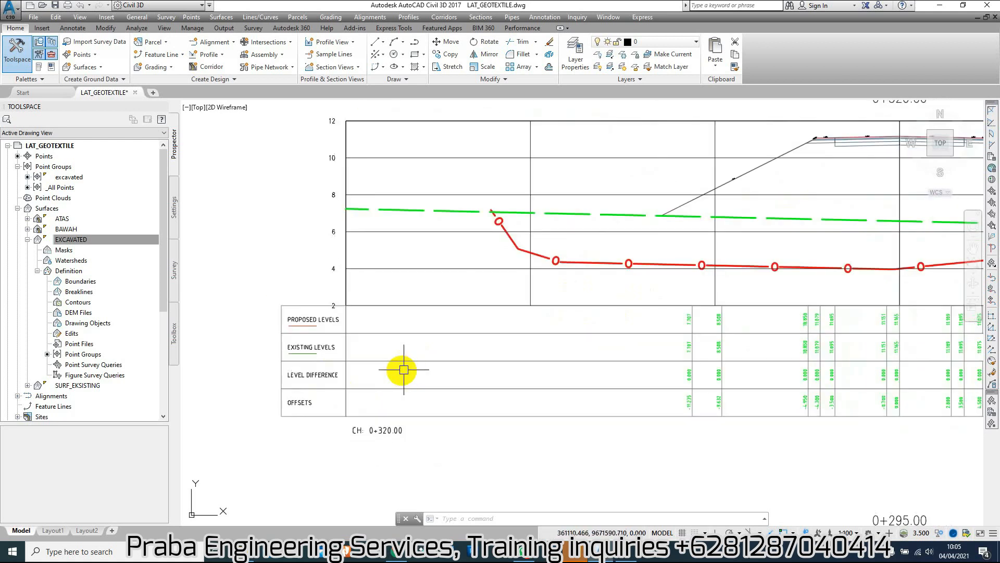
{"action": "scroll", "coordinate": [403, 361], "scroll_direction": "down", "scroll_amount": 2}
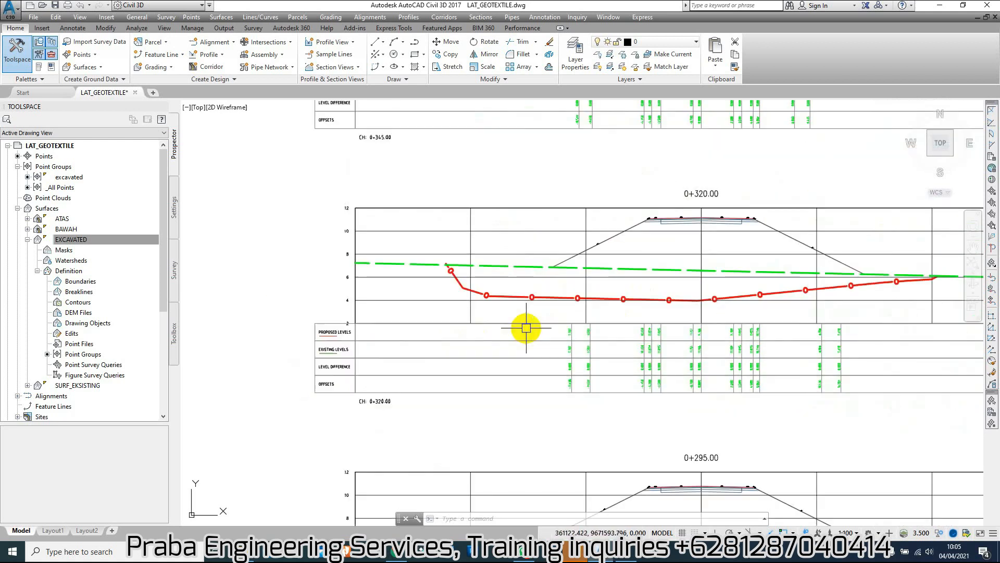
Open the data bands of the section view group containing view 0+320.00 for editing.
{"action": "scroll", "coordinate": [521, 333], "scroll_direction": "up", "scroll_amount": 2}
{"action": "left_click", "coordinate": [494, 345]}
{"action": "right_click", "coordinate": [494, 345]}
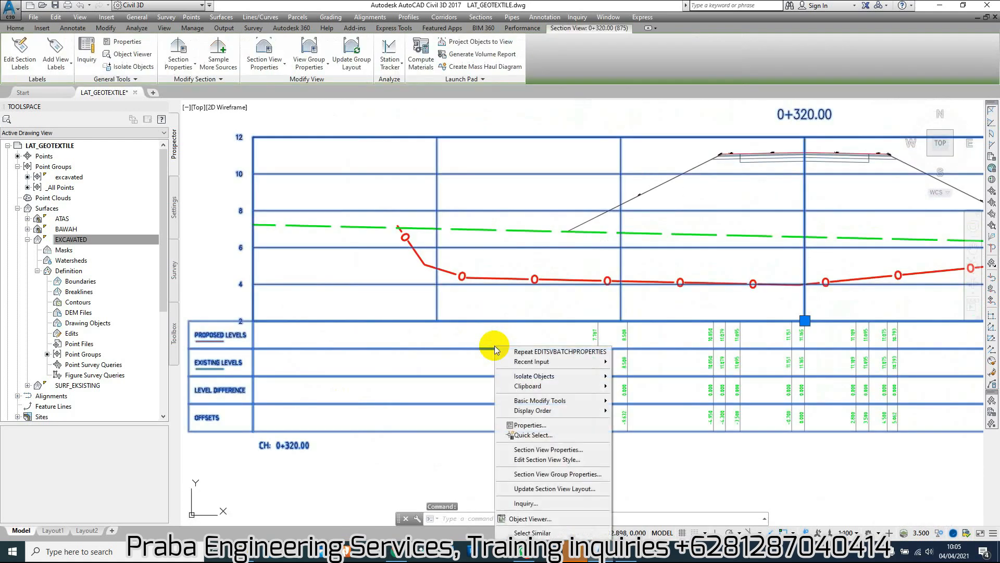
{"action": "left_click", "coordinate": [542, 462]}
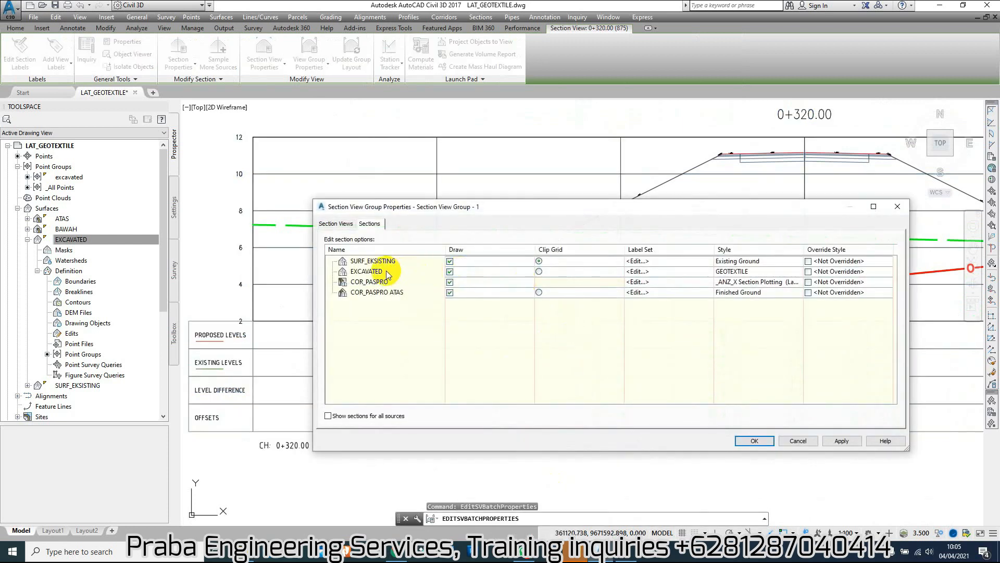
{"action": "left_click", "coordinate": [336, 223]}
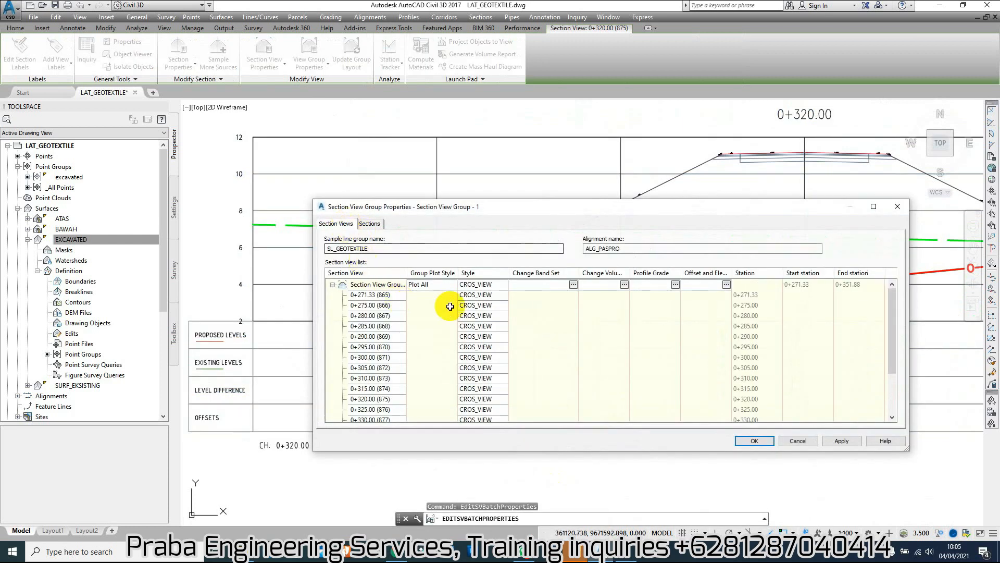
{"action": "left_click", "coordinate": [574, 284]}
Copy the first band's ANZ_(Rd) - (S1) Design Surface (Grade Breaks) style and name the copy DESIGN.
{"action": "left_click", "coordinate": [532, 300]}
{"action": "left_click", "coordinate": [570, 299]}
{"action": "left_click", "coordinate": [563, 136]}
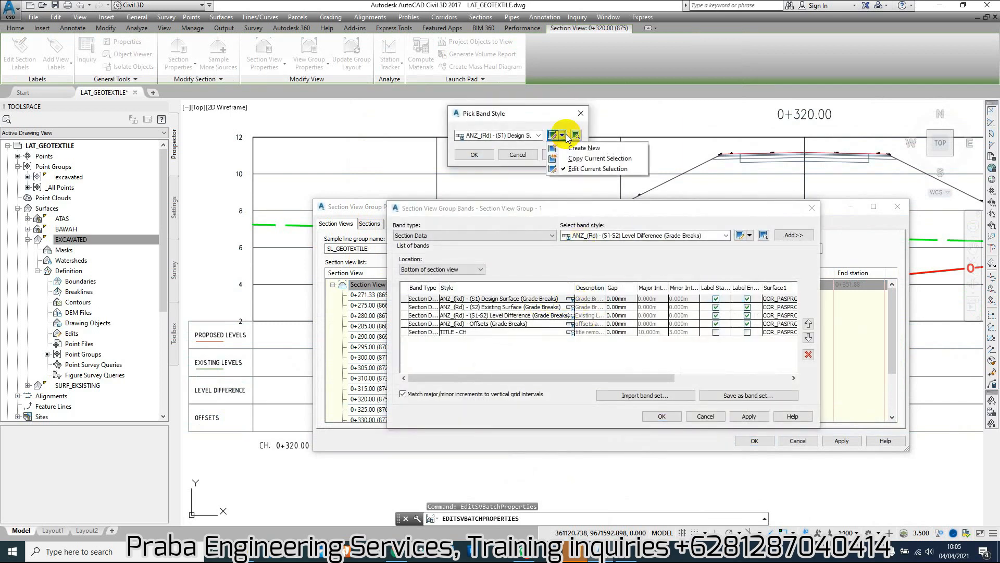
{"action": "left_click", "coordinate": [575, 158]}
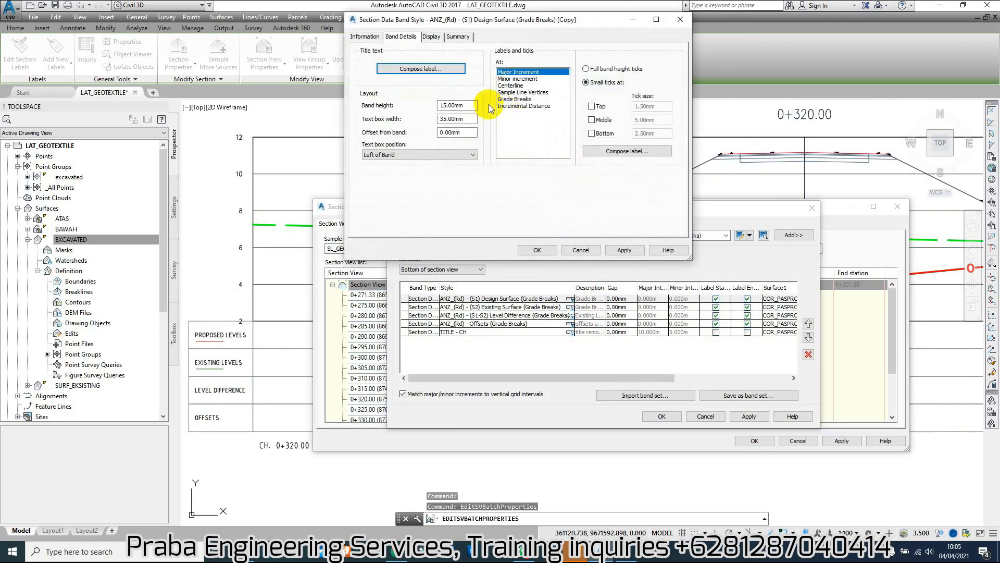
{"action": "left_click", "coordinate": [368, 37]}
{"action": "left_click_drag", "start_coordinate": [500, 61], "coordinate": [353, 72]}
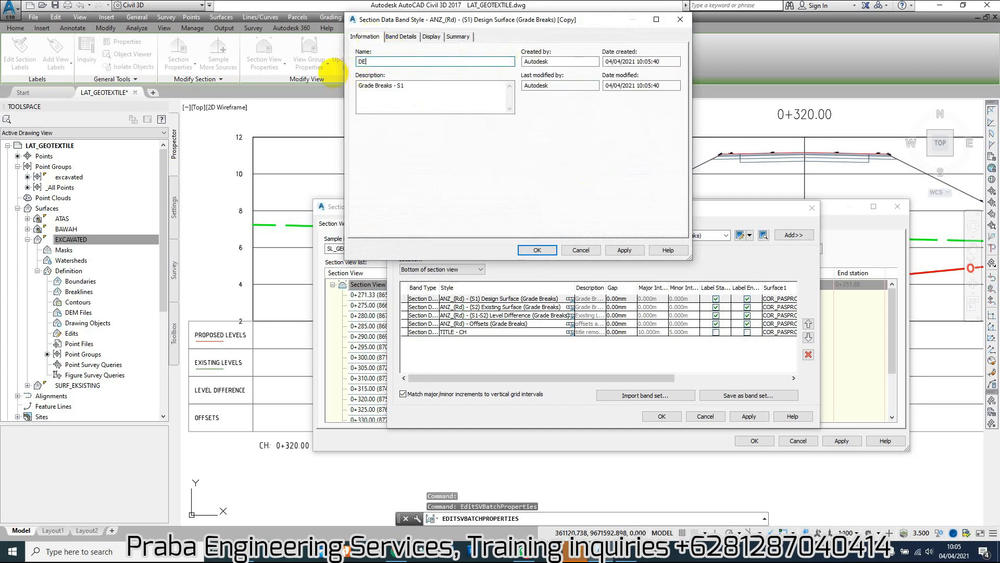
{"action": "type", "text": "DESIGN"}
Replace the DESIGN band style's title text with a design elevation title and assign the style to the first band.
{"action": "left_click", "coordinate": [401, 37]}
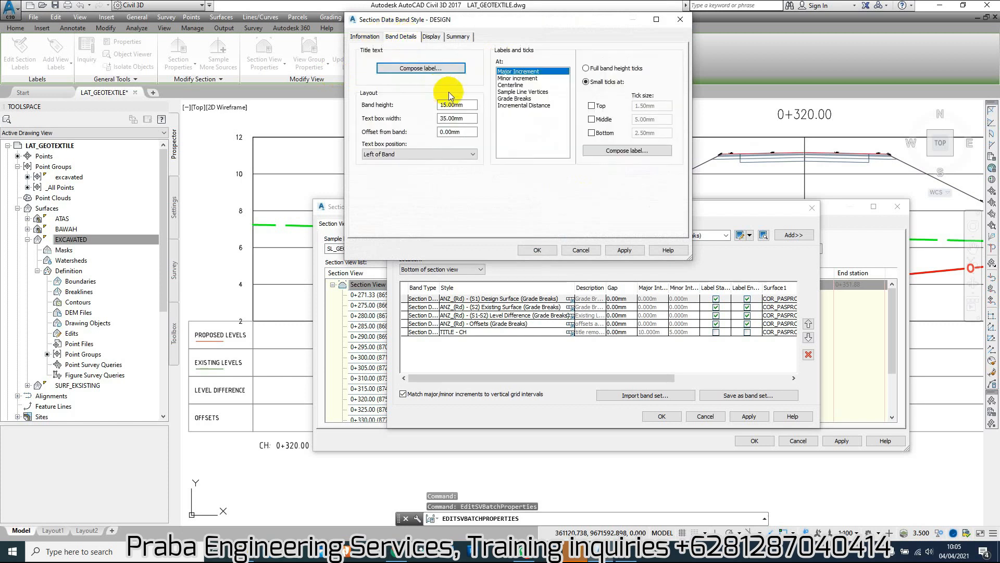
{"action": "left_click", "coordinate": [443, 135]}
{"action": "left_click", "coordinate": [475, 136]}
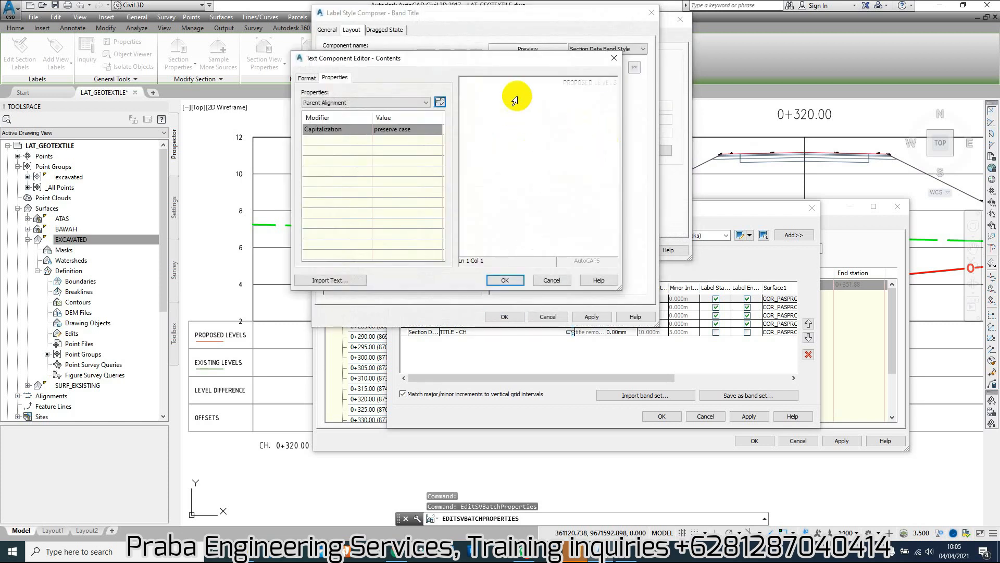
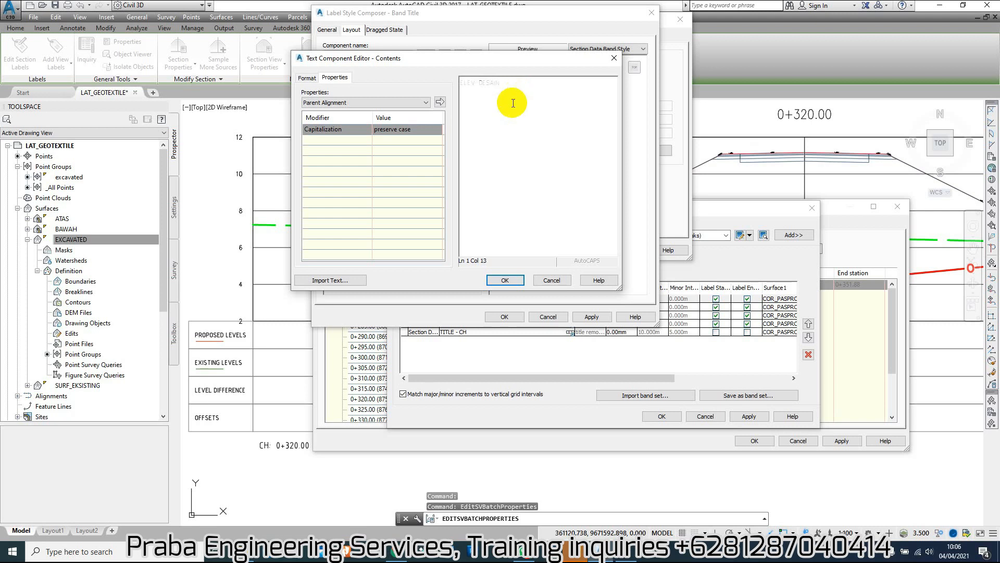
{"action": "left_click", "coordinate": [505, 280]}
{"action": "left_click", "coordinate": [504, 316]}
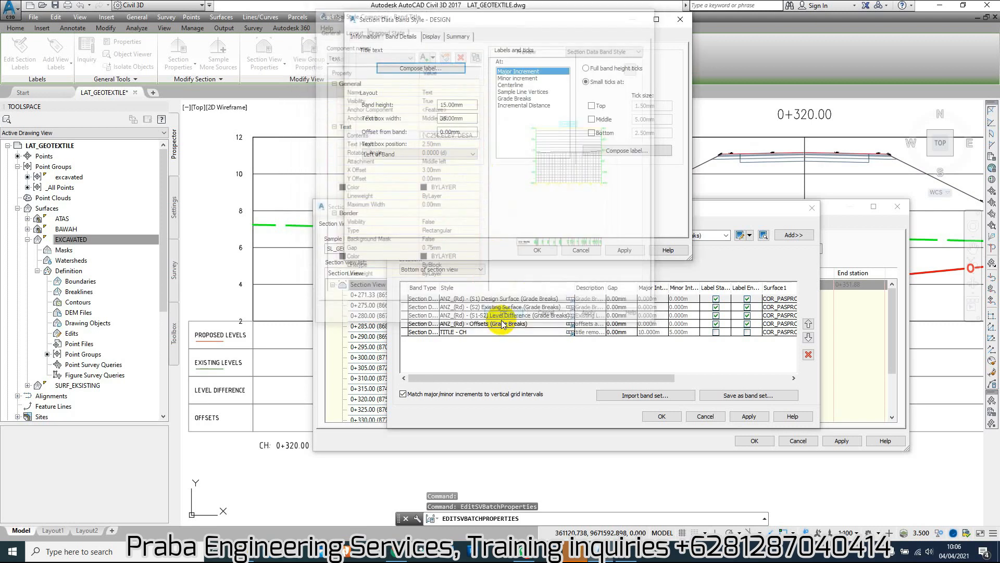
{"action": "left_click", "coordinate": [531, 249]}
{"action": "left_click", "coordinate": [474, 155]}
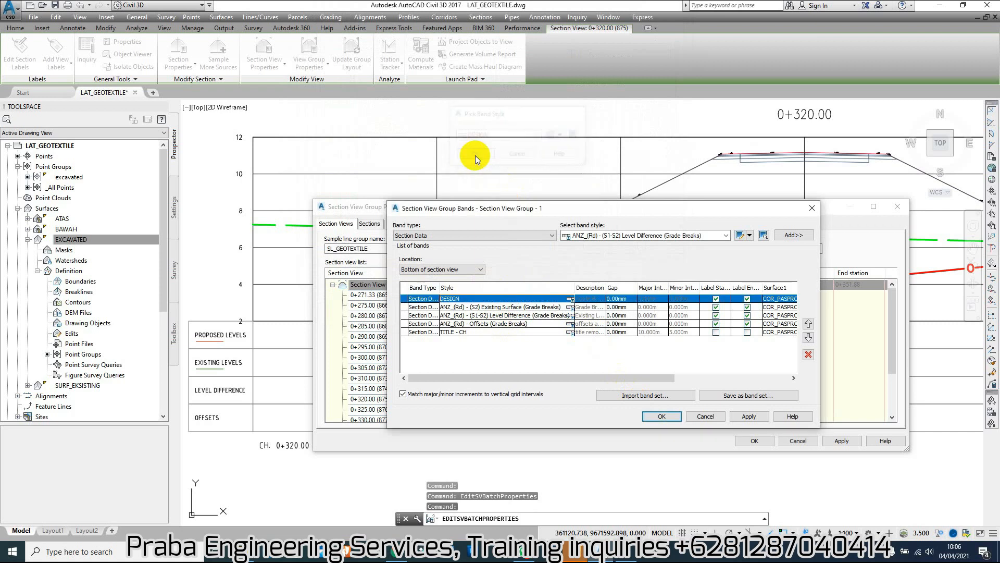
Apply the edited bands to the section view group and deselect section view 0+320.00.
{"action": "left_click", "coordinate": [661, 415]}
{"action": "left_click", "coordinate": [739, 440]}
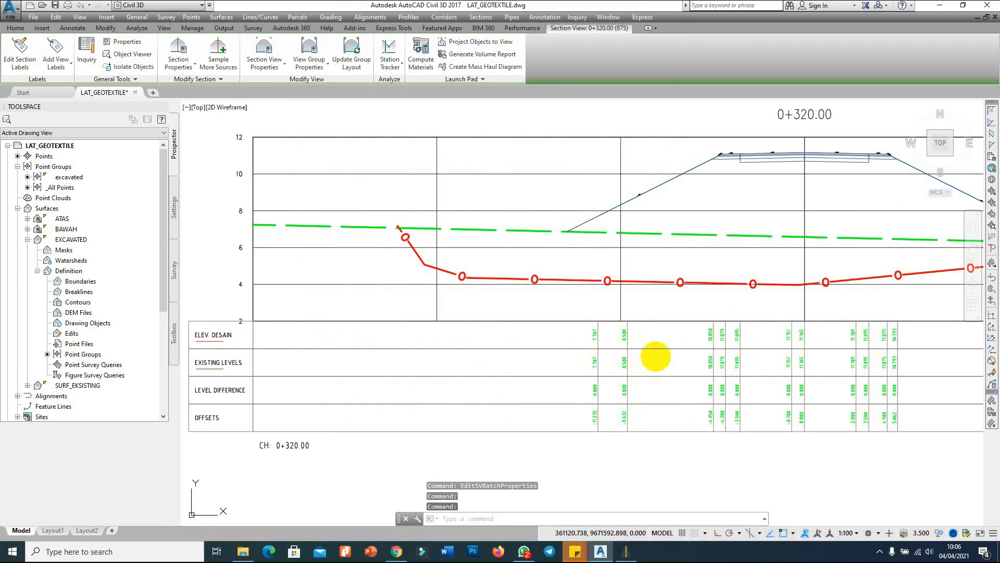
{"action": "key", "text": "Escape"}
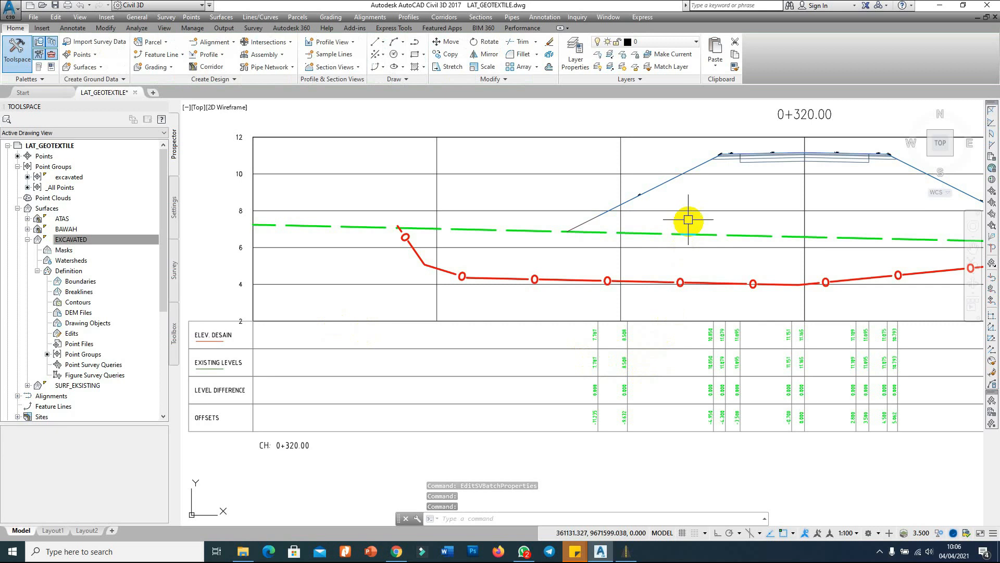
Reopen the band settings of the section view group that contains view 0+320.00.
{"action": "scroll", "coordinate": [658, 188], "scroll_direction": "down", "scroll_amount": 2}
{"action": "left_click", "coordinate": [498, 289]}
{"action": "right_click", "coordinate": [498, 289]}
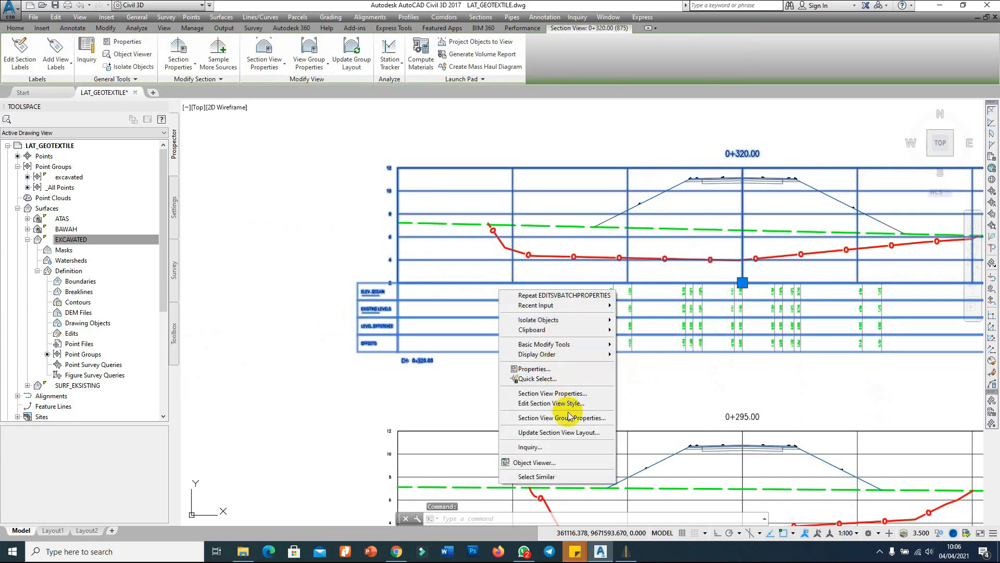
{"action": "left_click", "coordinate": [565, 416]}
{"action": "left_click", "coordinate": [573, 285]}
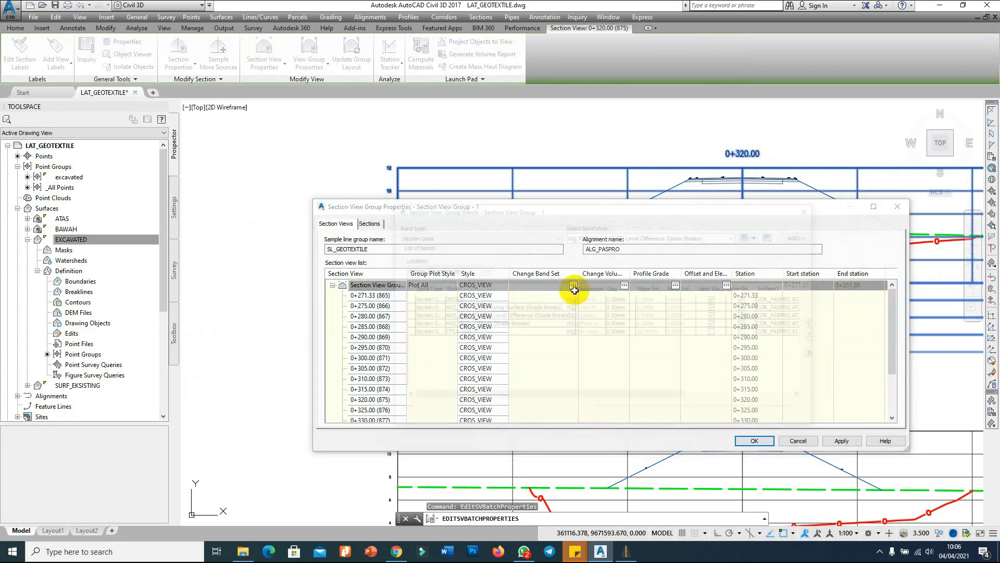
Set Surface2 to SURF_EKSISTING for all five section data bands in the group.
{"action": "left_click", "coordinate": [495, 298]}
{"action": "left_click_drag", "start_coordinate": [598, 373], "coordinate": [718, 380]}
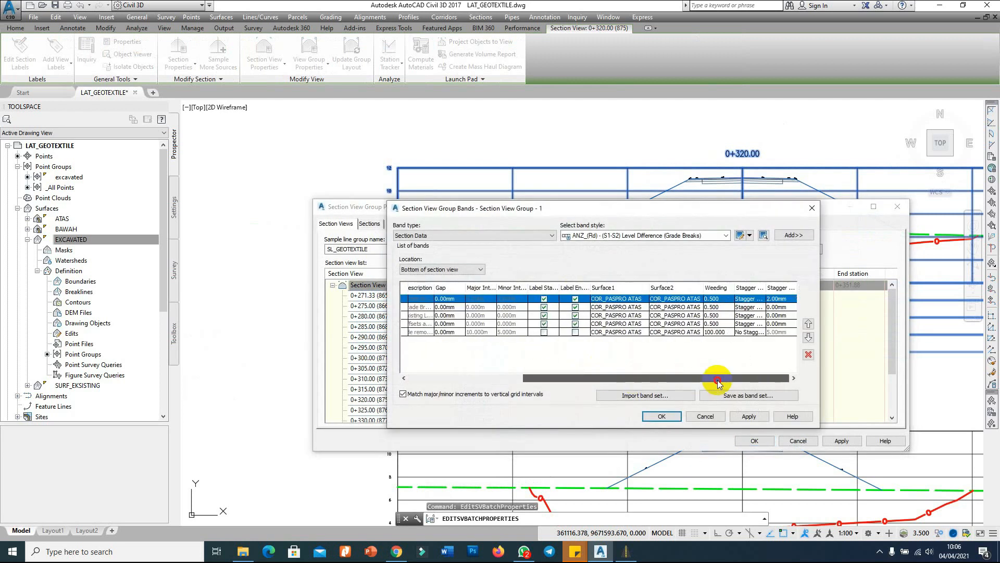
{"action": "left_click", "coordinate": [686, 302]}
{"action": "left_click", "coordinate": [687, 325]}
{"action": "left_click", "coordinate": [677, 307]}
{"action": "left_click", "coordinate": [685, 307]}
{"action": "left_click", "coordinate": [687, 330]}
{"action": "left_click", "coordinate": [687, 316]}
{"action": "left_click", "coordinate": [687, 315]}
{"action": "left_click", "coordinate": [678, 339]}
{"action": "left_click", "coordinate": [687, 324]}
{"action": "left_click", "coordinate": [687, 323]}
{"action": "left_click", "coordinate": [686, 347]}
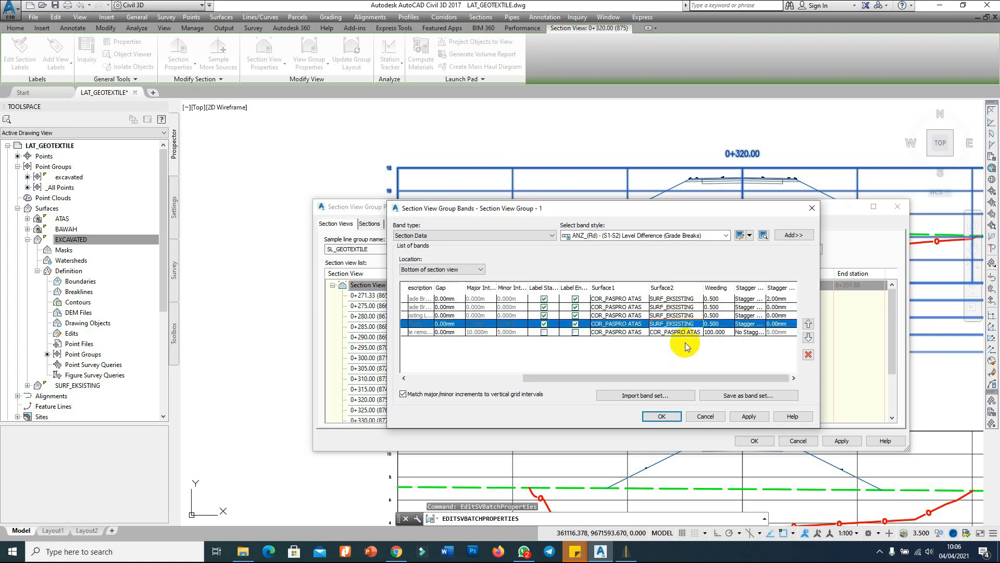
{"action": "left_click", "coordinate": [680, 333]}
{"action": "left_click", "coordinate": [678, 357]}
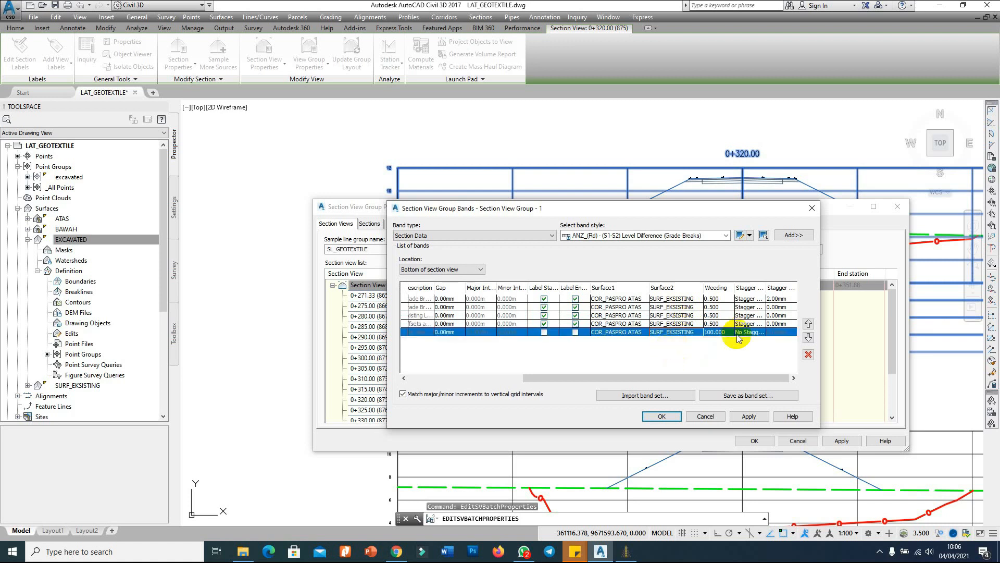
Remove the TITLE - CH band and apply the band changes to the section view group.
{"action": "left_click", "coordinate": [501, 378]}
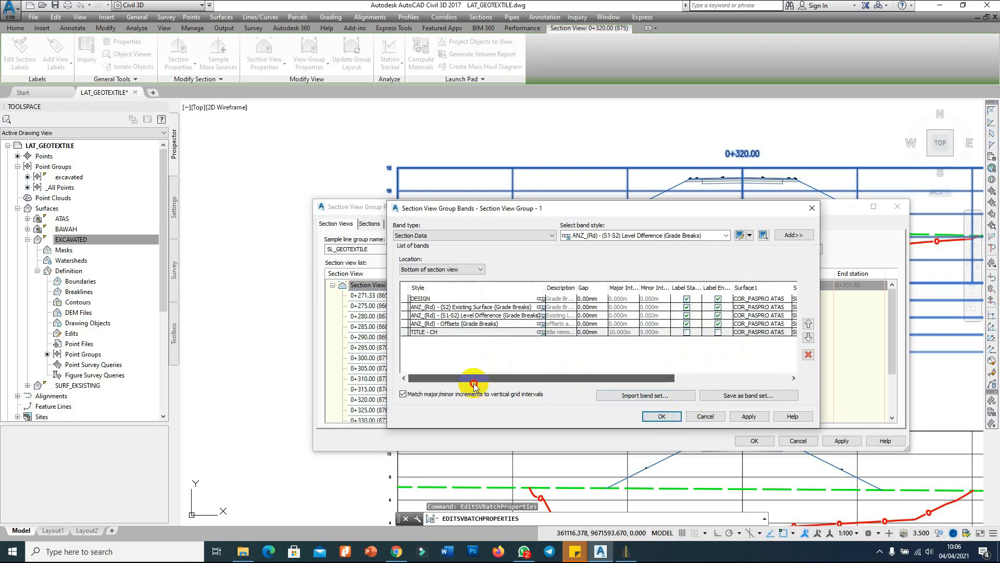
{"action": "left_click", "coordinate": [808, 355]}
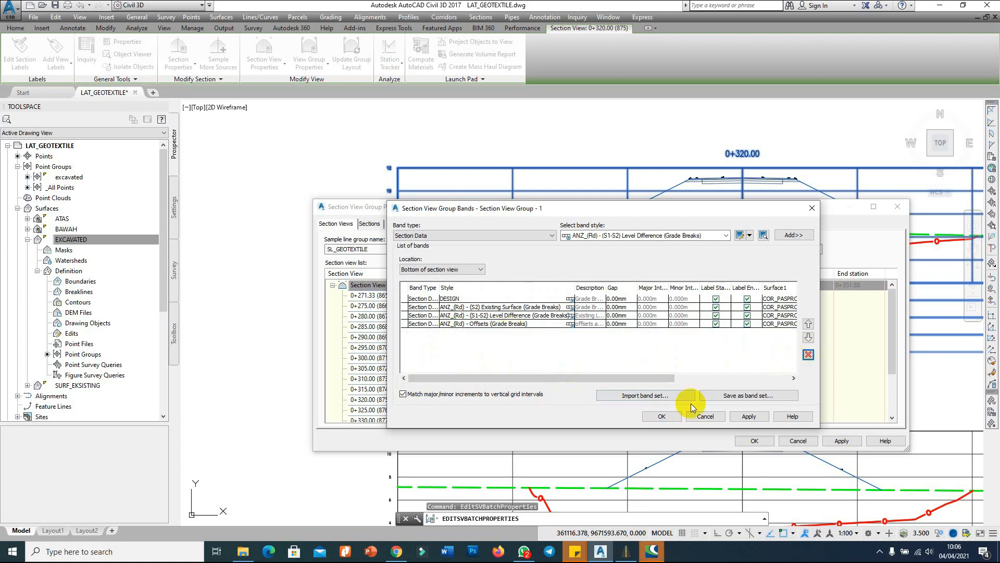
{"action": "left_click", "coordinate": [663, 416]}
{"action": "left_click", "coordinate": [757, 440]}
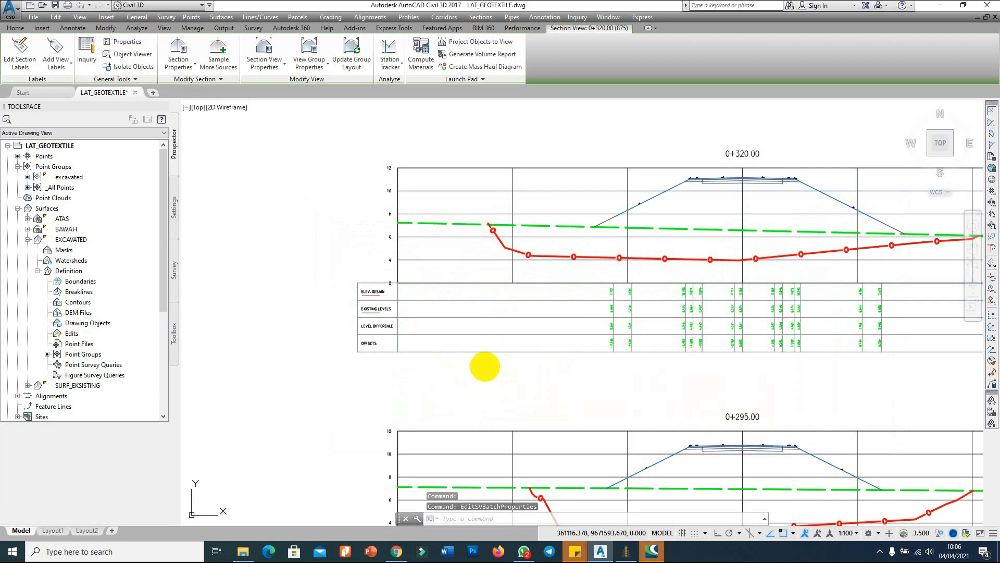
Reopen the group's bands from section view 0+320.00 and remove the ANZ_(Rd) - (S1-S2) Level Difference (Grade Breaks) band.
{"action": "scroll", "coordinate": [380, 339], "scroll_direction": "up", "scroll_amount": 6}
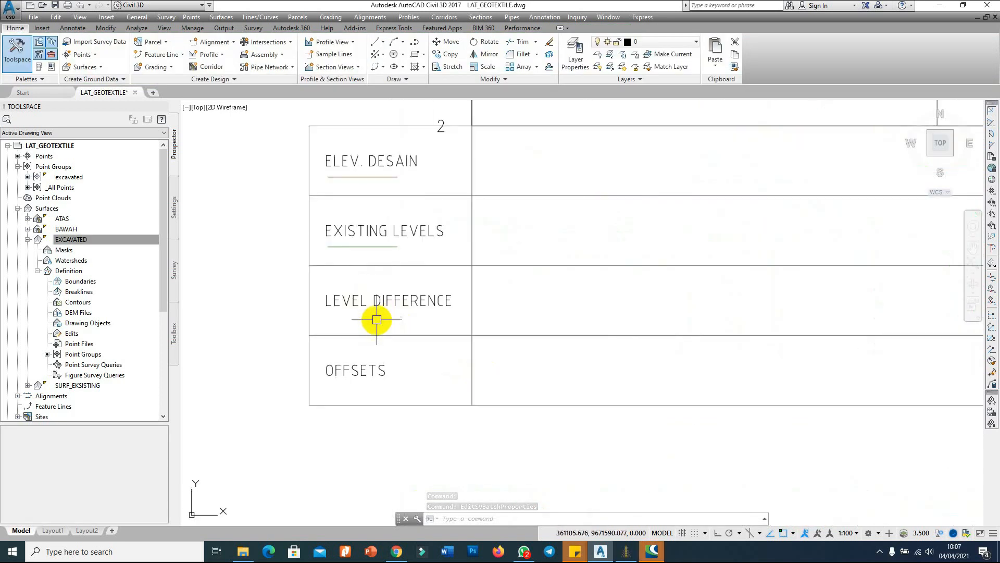
{"action": "scroll", "coordinate": [377, 320], "scroll_direction": "down", "scroll_amount": 4}
{"action": "scroll", "coordinate": [469, 271], "scroll_direction": "up", "scroll_amount": 3}
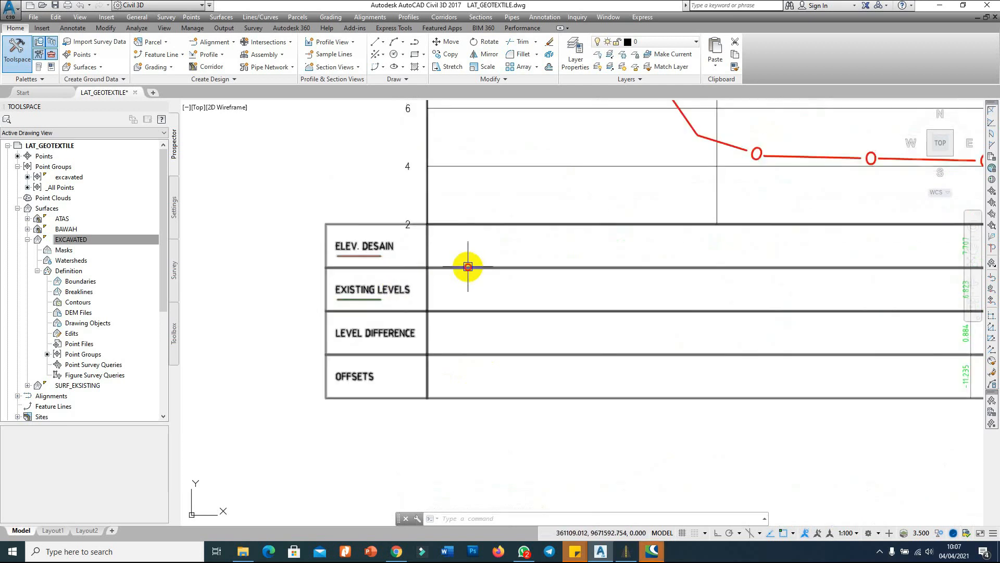
{"action": "left_click", "coordinate": [468, 267]}
{"action": "right_click", "coordinate": [466, 265]}
{"action": "left_click", "coordinate": [546, 403]}
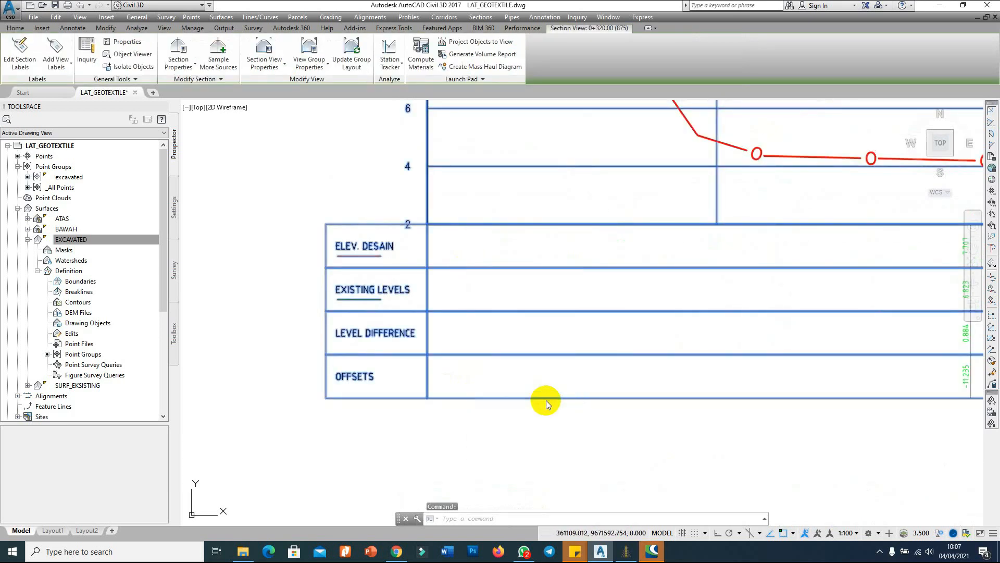
{"action": "left_click", "coordinate": [574, 284]}
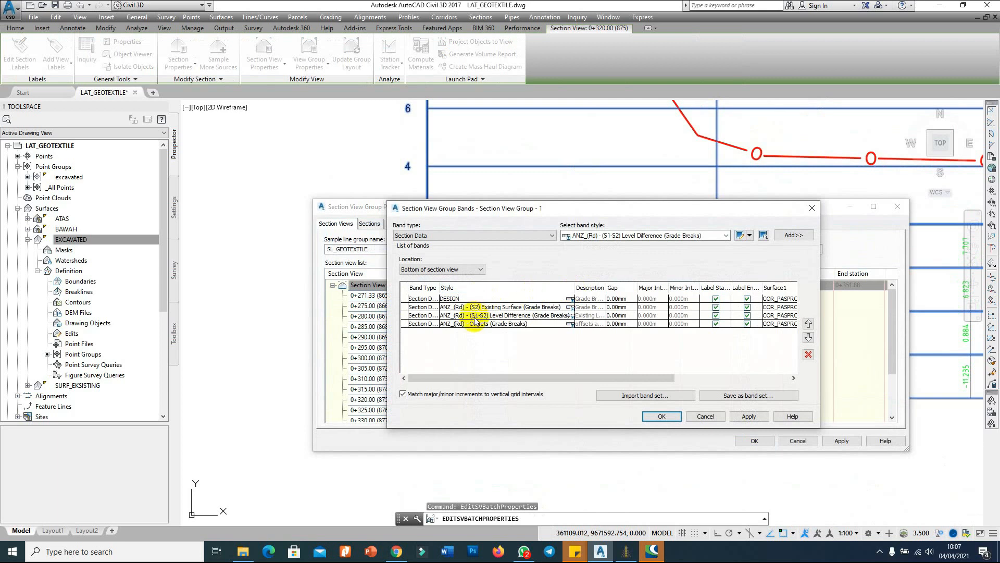
{"action": "left_click", "coordinate": [476, 299]}
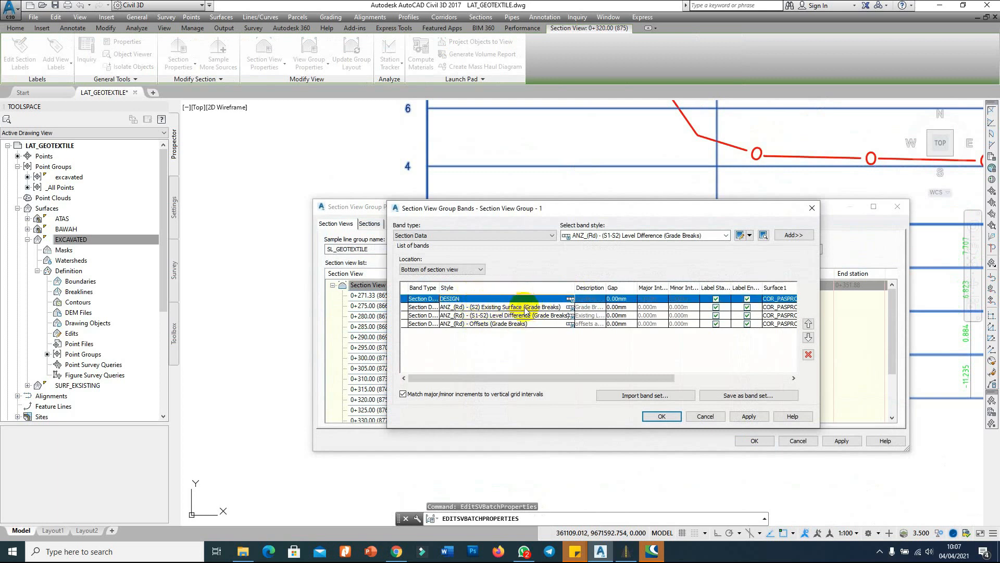
{"action": "left_click", "coordinate": [545, 316]}
{"action": "left_click", "coordinate": [809, 355]}
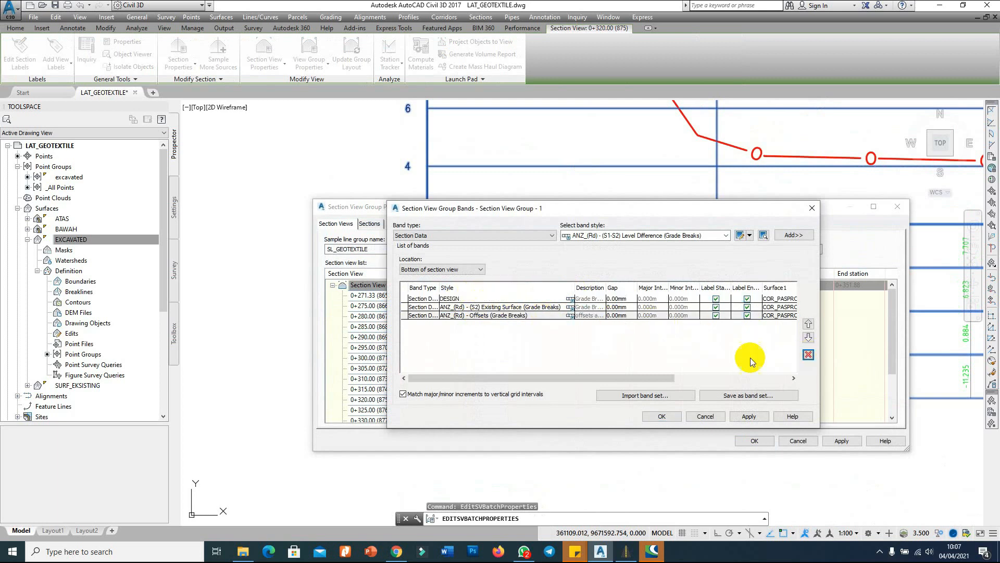
Copy the first band's DESIGN style and name the copy GEOTEXTILE.
{"action": "left_click", "coordinate": [572, 301]}
{"action": "left_click", "coordinate": [572, 302]}
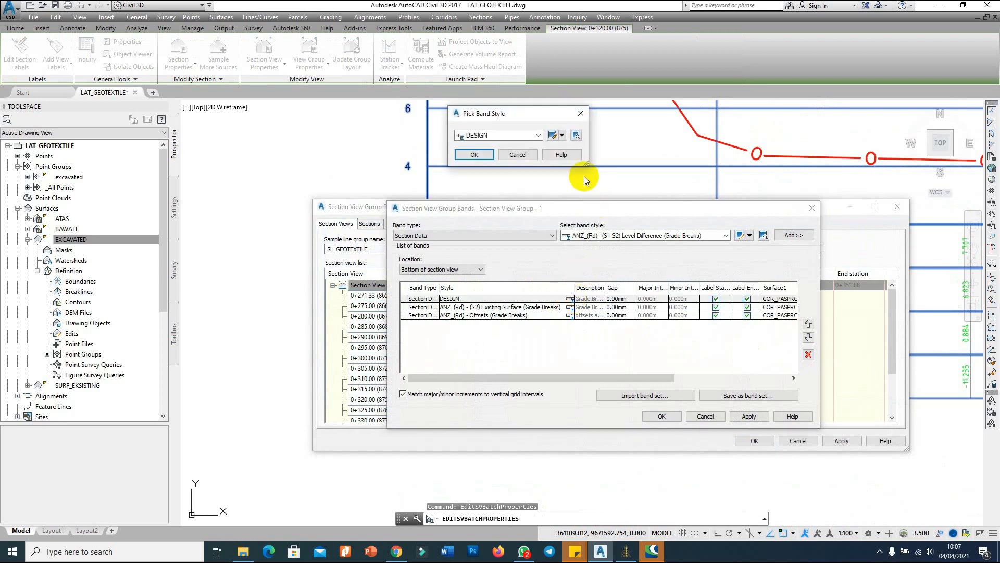
{"action": "left_click", "coordinate": [562, 136]}
{"action": "left_click", "coordinate": [584, 165]}
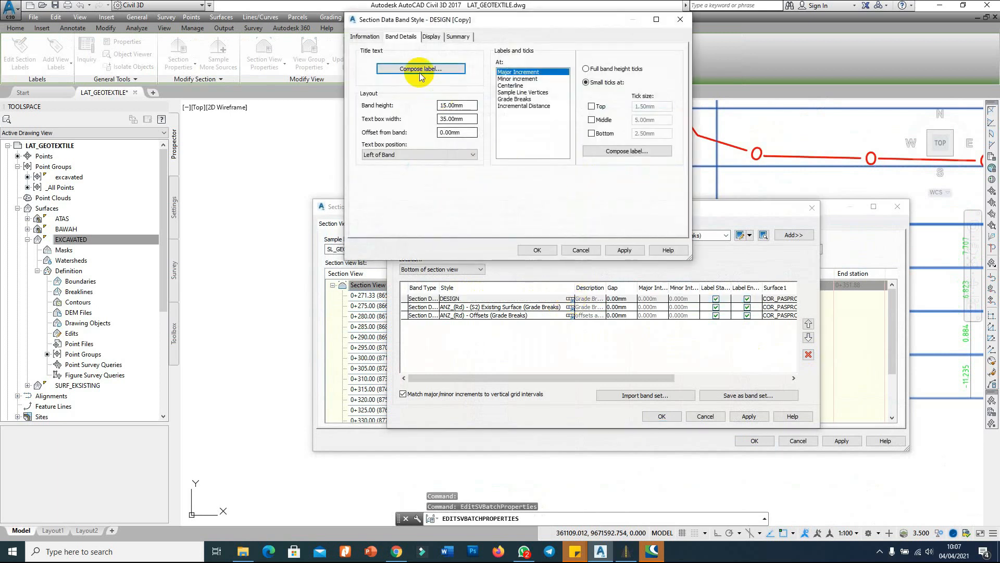
{"action": "left_click", "coordinate": [364, 36]}
{"action": "double_click", "coordinate": [381, 62]}
{"action": "left_click_drag", "start_coordinate": [381, 62], "coordinate": [348, 67]}
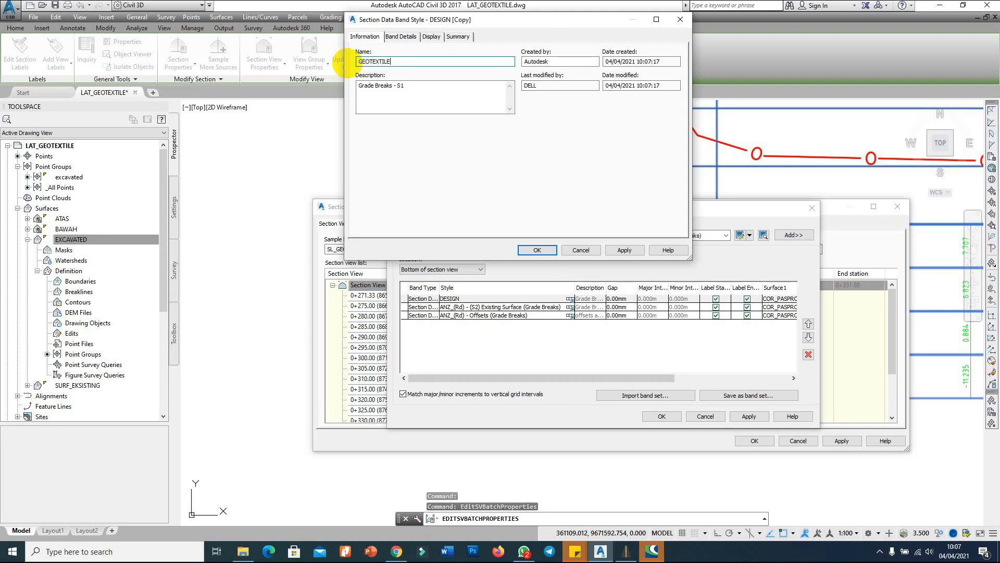
Replace the GEOTEXTILE band style's title text with a geotextile title and assign the style to the first band.
{"action": "left_click", "coordinate": [416, 36]}
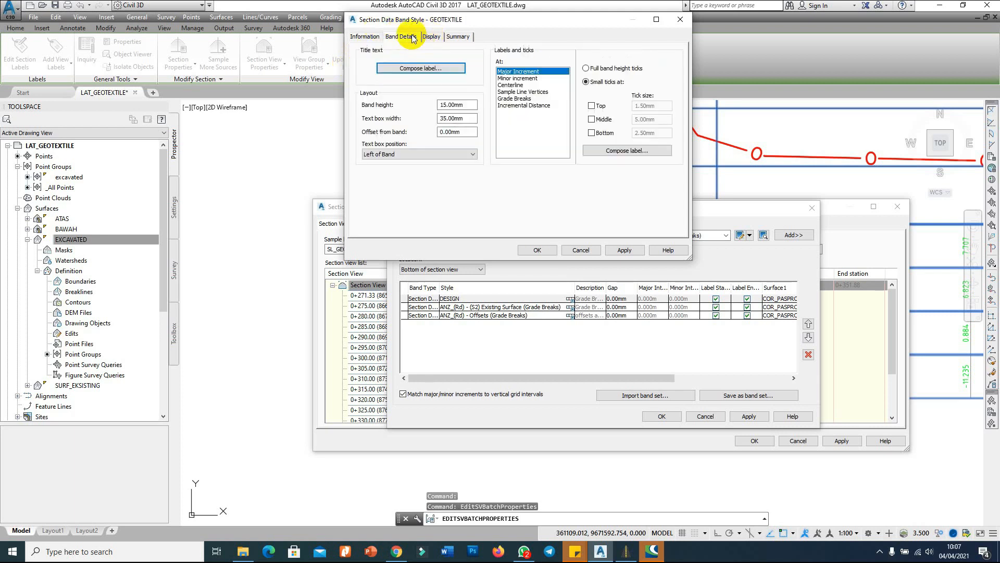
{"action": "left_click", "coordinate": [452, 63]}
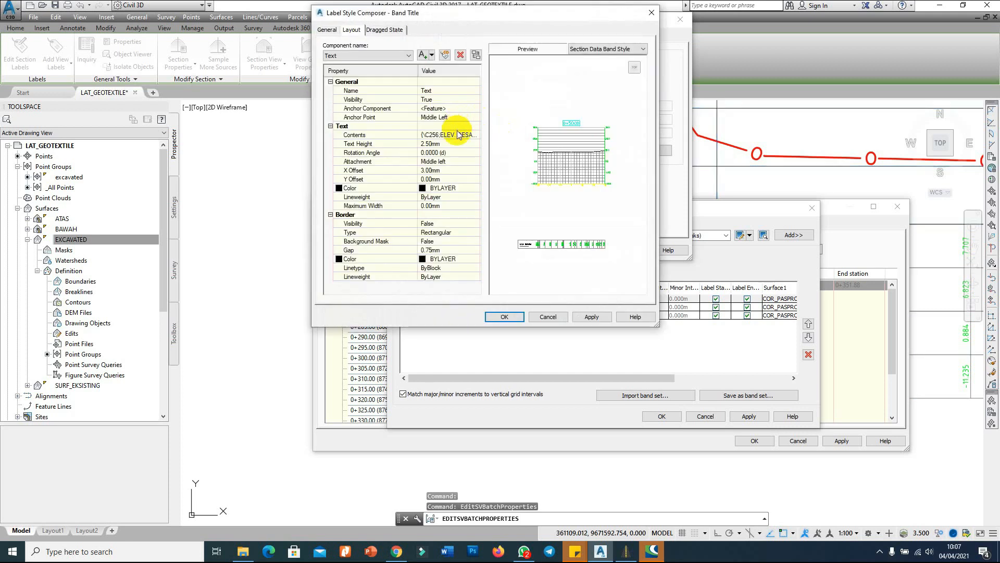
{"action": "left_click", "coordinate": [476, 136]}
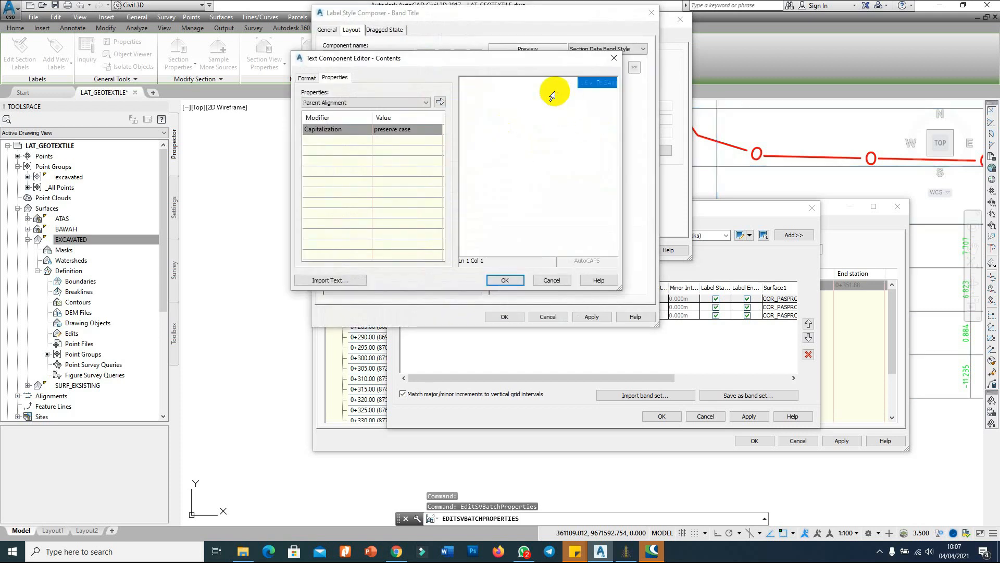
{"action": "left_click_drag", "start_coordinate": [598, 85], "coordinate": [670, 80]}
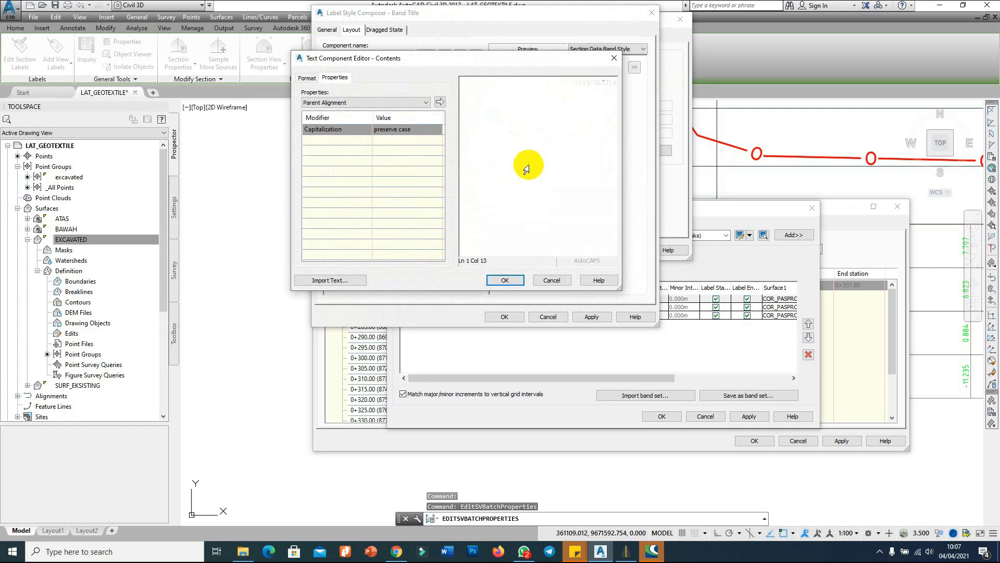
{"action": "left_click", "coordinate": [505, 280]}
{"action": "left_click", "coordinate": [504, 316]}
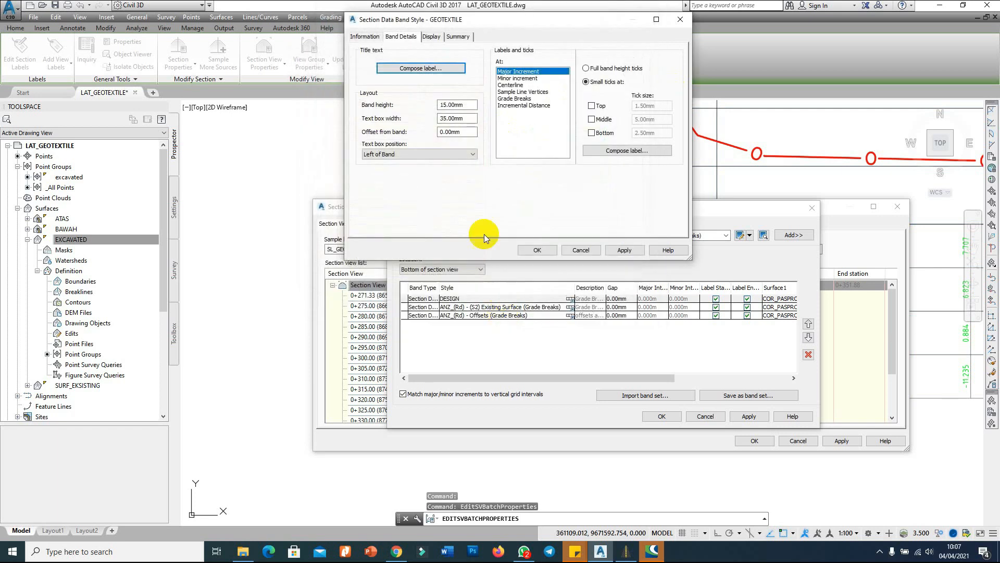
{"action": "left_click", "coordinate": [536, 246]}
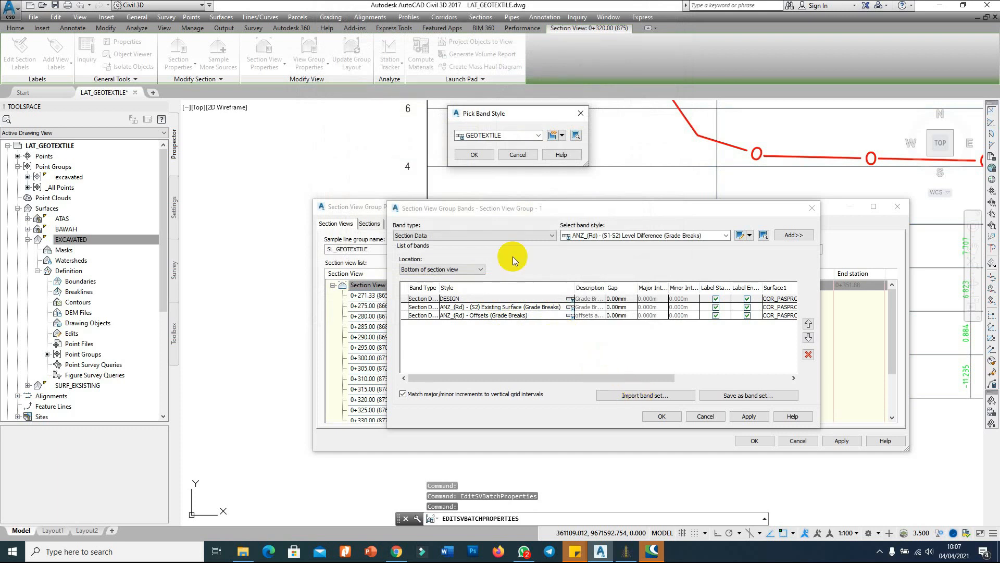
{"action": "left_click", "coordinate": [478, 155]}
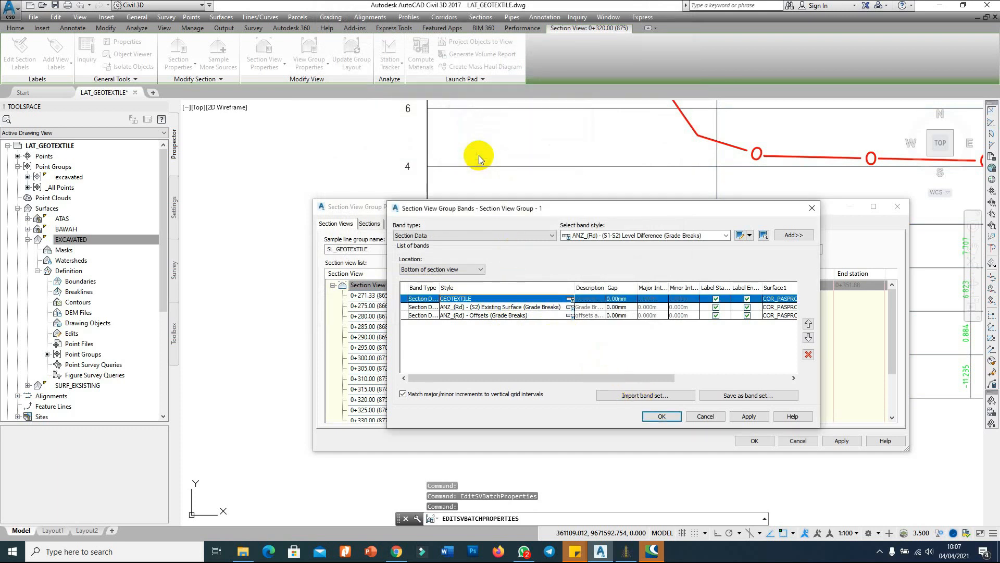
Set the first band's style back to DESIGN.
{"action": "left_click", "coordinate": [570, 299]}
{"action": "left_click", "coordinate": [509, 136]}
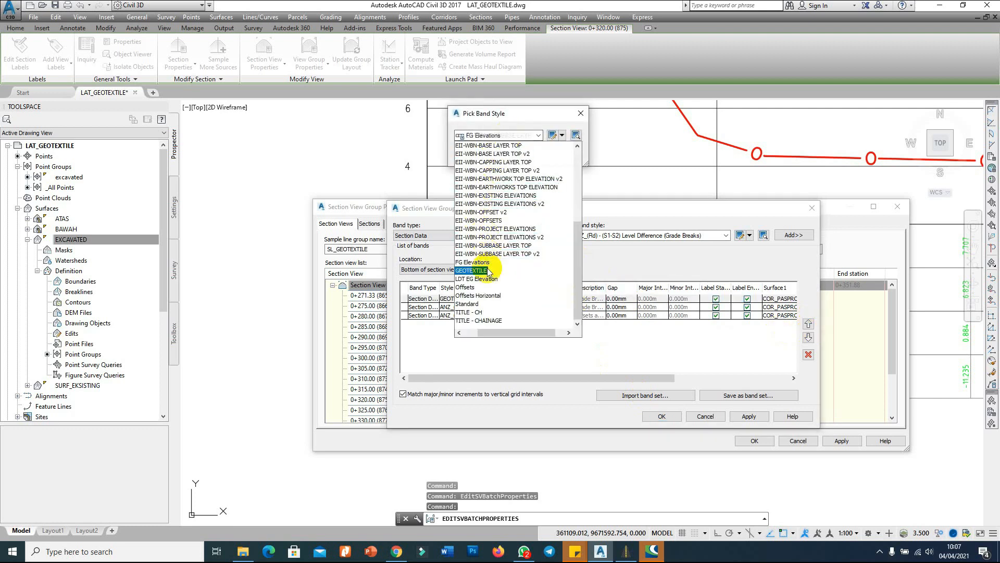
{"action": "scroll", "coordinate": [518, 266], "scroll_direction": "up", "scroll_amount": 5}
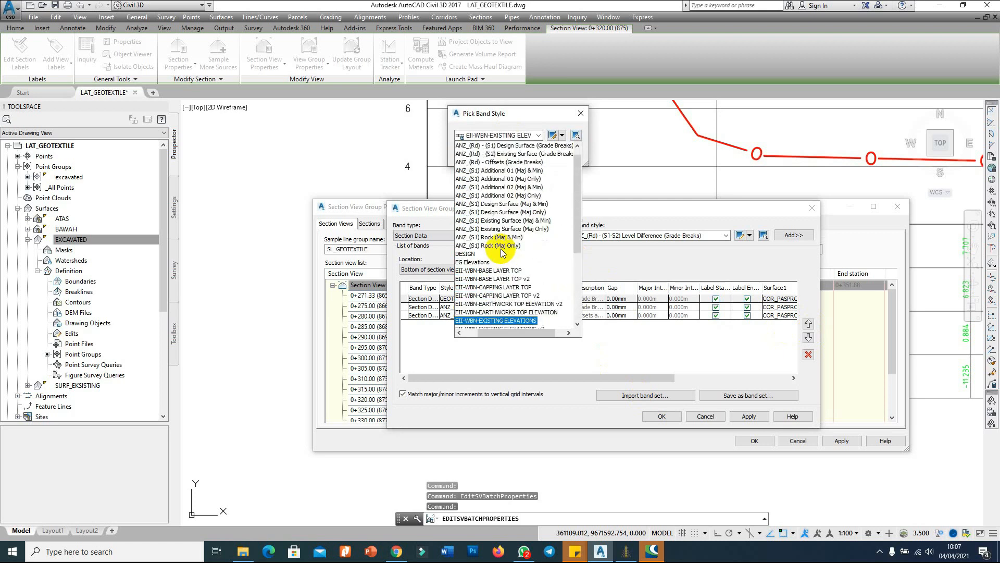
{"action": "left_click", "coordinate": [466, 262]}
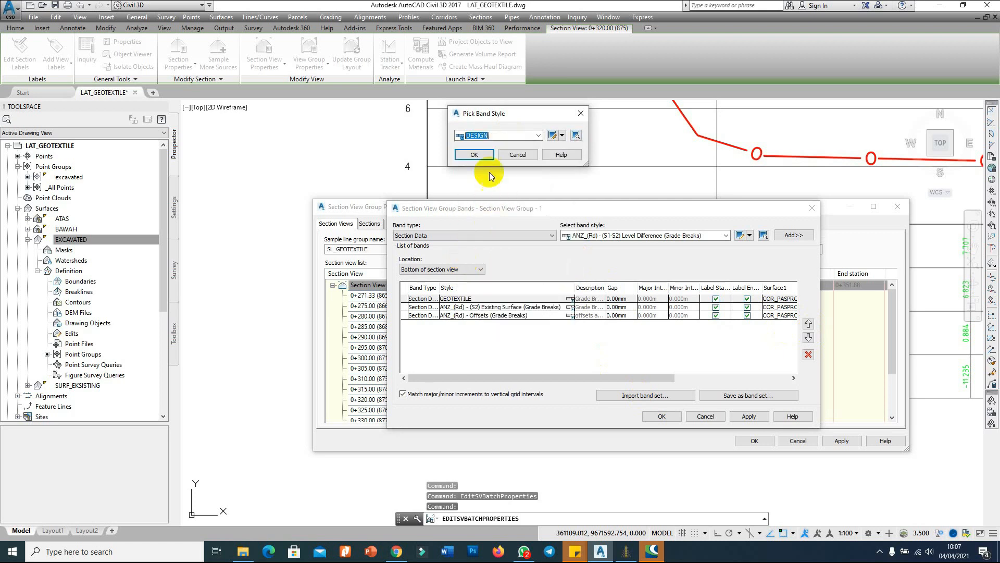
{"action": "left_click", "coordinate": [487, 152]}
Add a section data band with the GEOTEXTILE style and move it above the ANZ_(Rd) - Offsets band.
{"action": "left_click", "coordinate": [726, 235]}
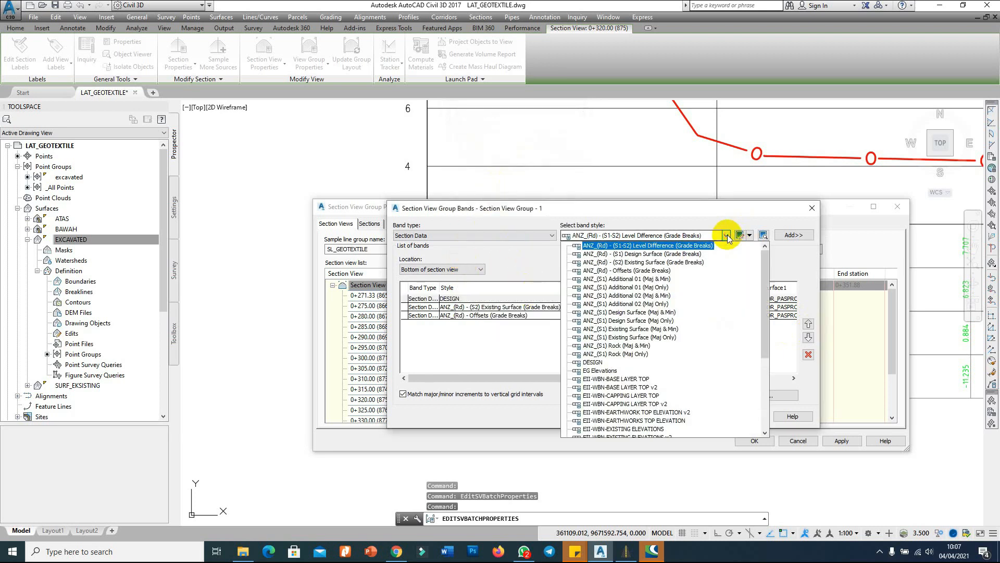
{"action": "scroll", "coordinate": [698, 284], "scroll_direction": "down", "scroll_amount": 3}
{"action": "left_click", "coordinate": [604, 403]}
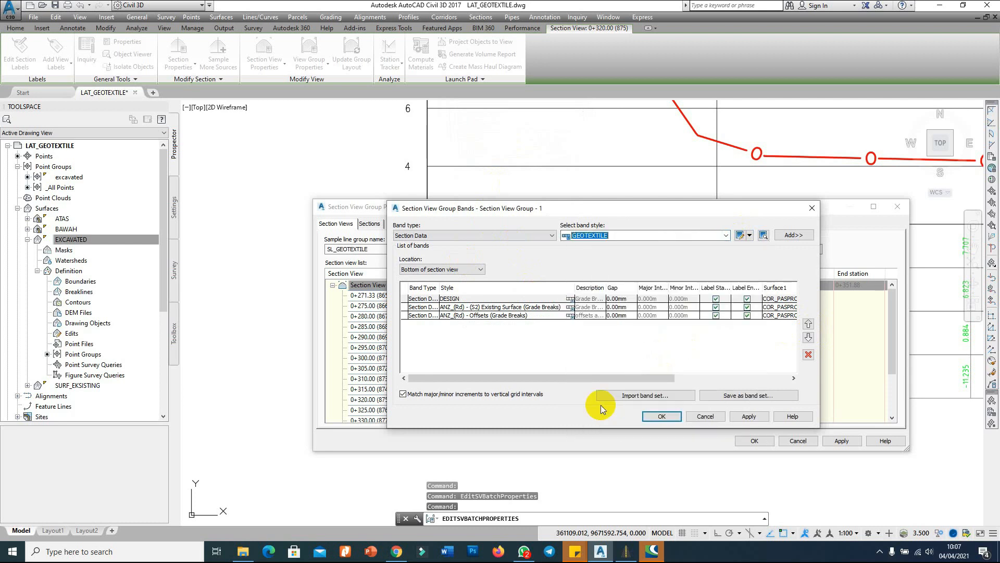
{"action": "left_click", "coordinate": [793, 235]}
{"action": "left_click", "coordinate": [479, 326]}
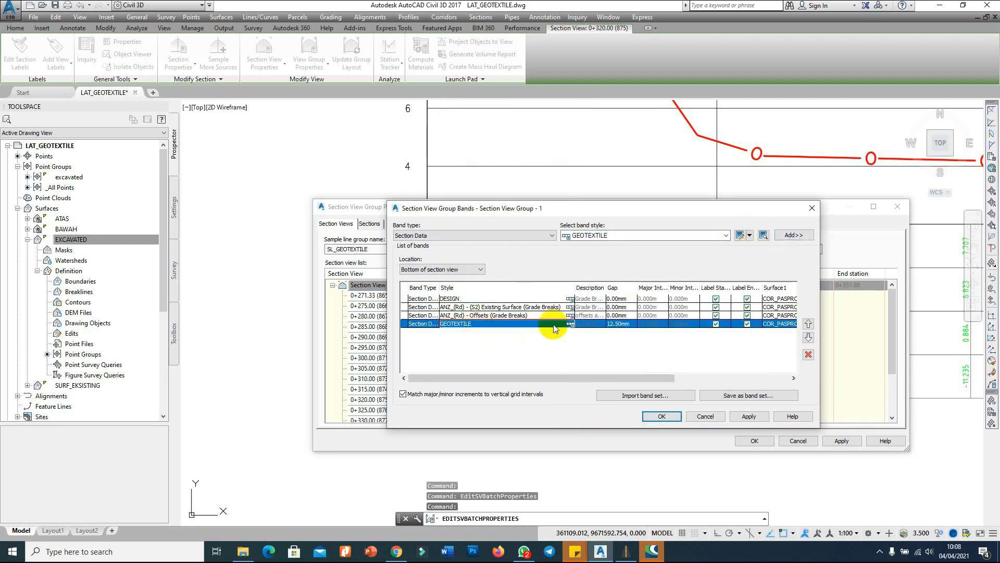
{"action": "left_click", "coordinate": [808, 324]}
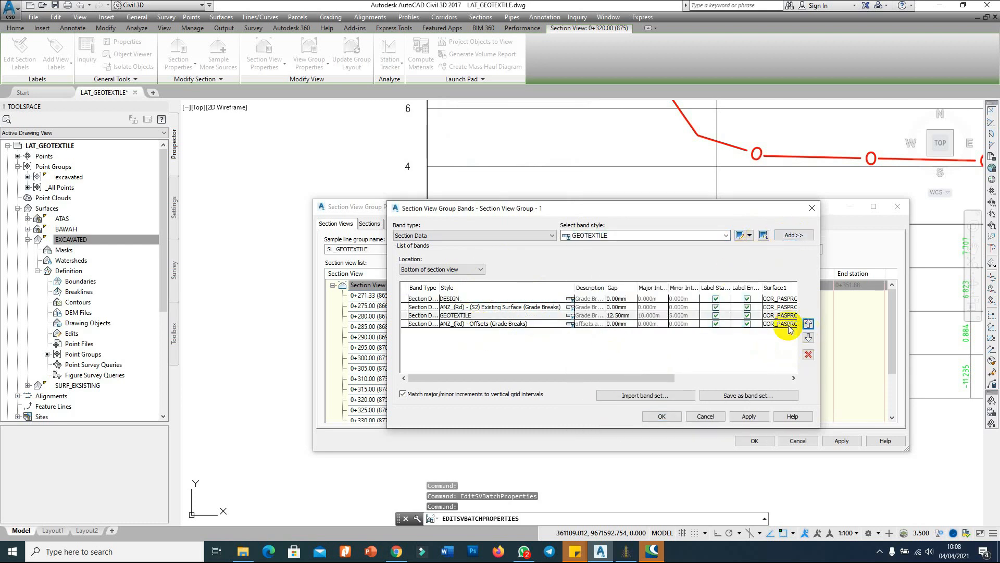
Set Surface1 of the GEOTEXTILE section data band to EXCAVATED.
{"action": "left_click", "coordinate": [443, 316]}
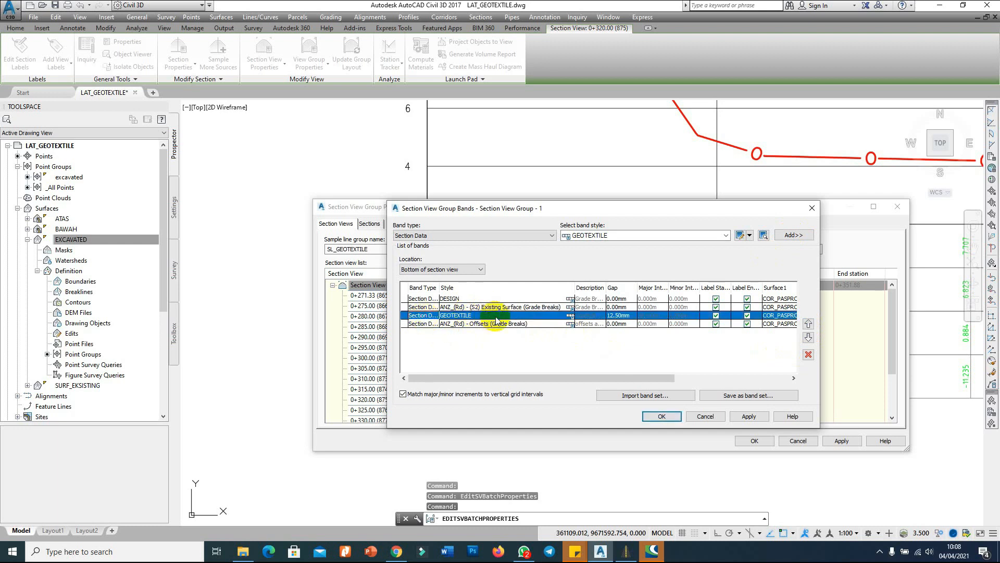
{"action": "left_click_drag", "start_coordinate": [630, 379], "coordinate": [495, 336]}
{"action": "left_click_drag", "start_coordinate": [545, 383], "coordinate": [660, 380]}
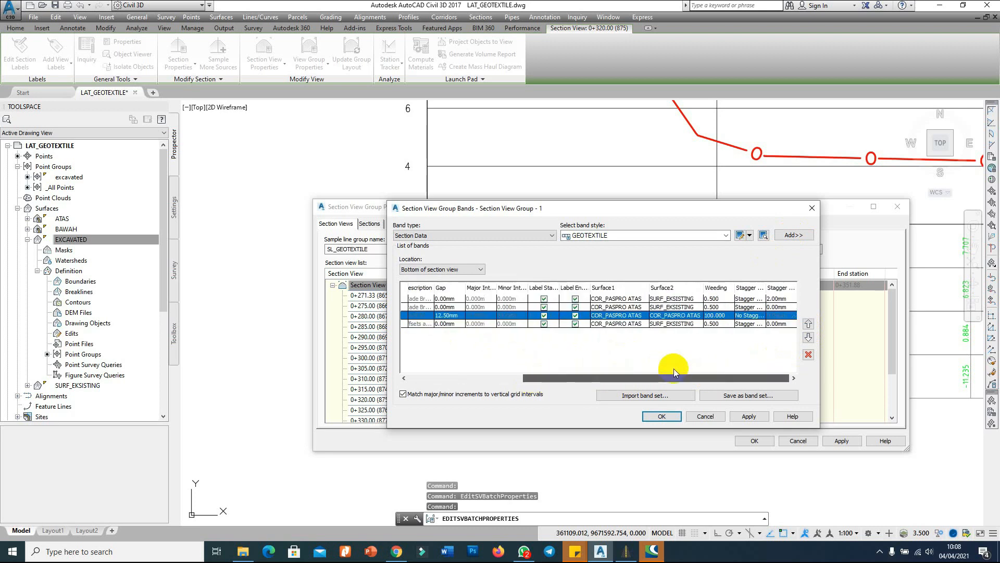
{"action": "left_click", "coordinate": [623, 316]}
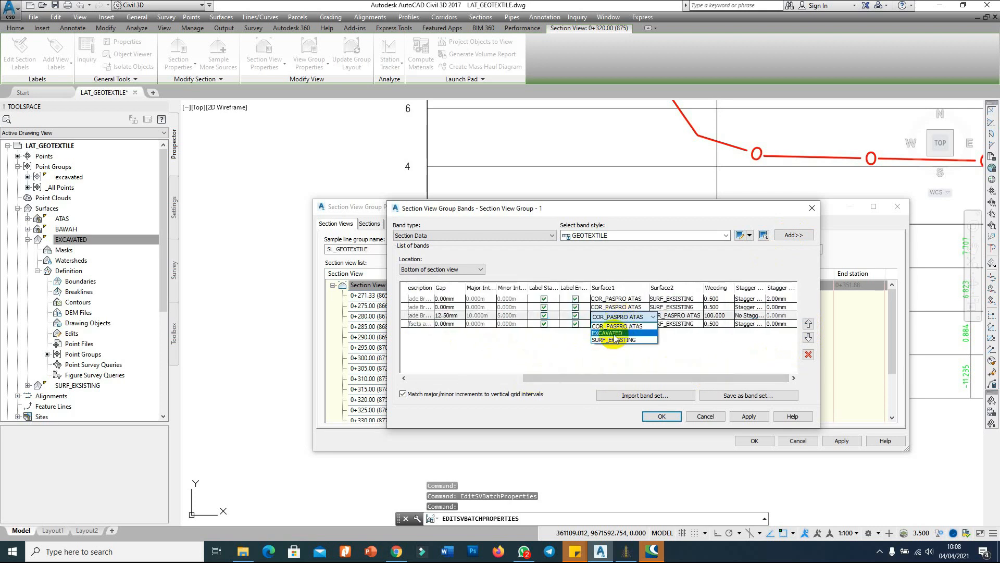
{"action": "left_click", "coordinate": [610, 333]}
Set the GEOTEXTILE band's gap to 0 mm and weeding to 0.5, and apply the section view group changes.
{"action": "left_click", "coordinate": [449, 315]}
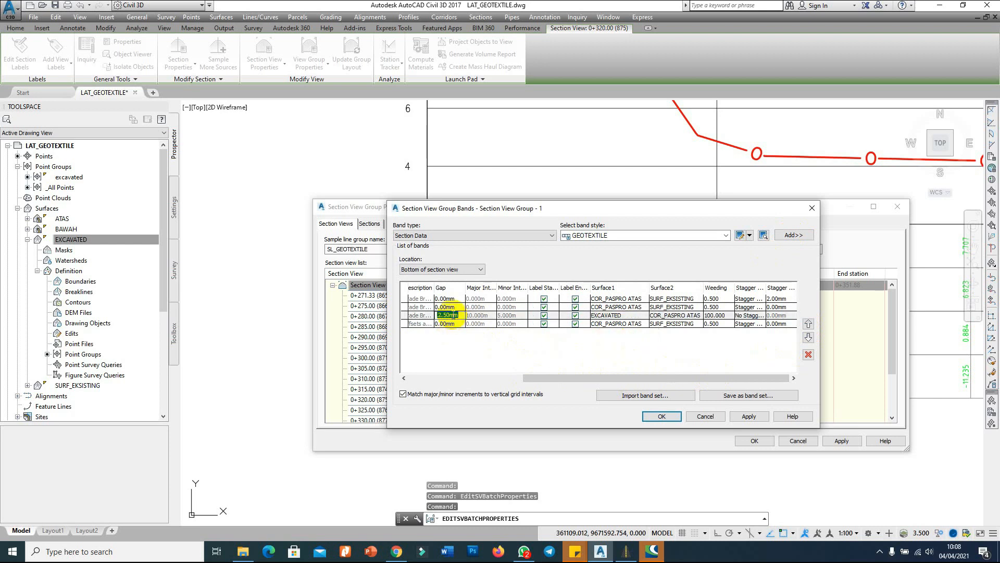
{"action": "type", "text": "0"}
{"action": "key", "text": "Return"}
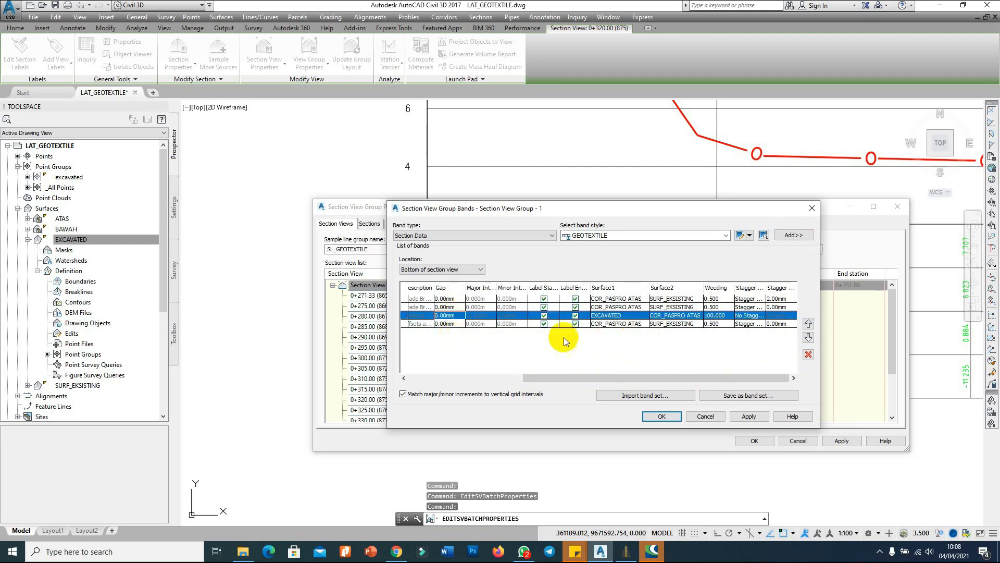
{"action": "left_click", "coordinate": [713, 316]}
{"action": "key", "text": "Return"}
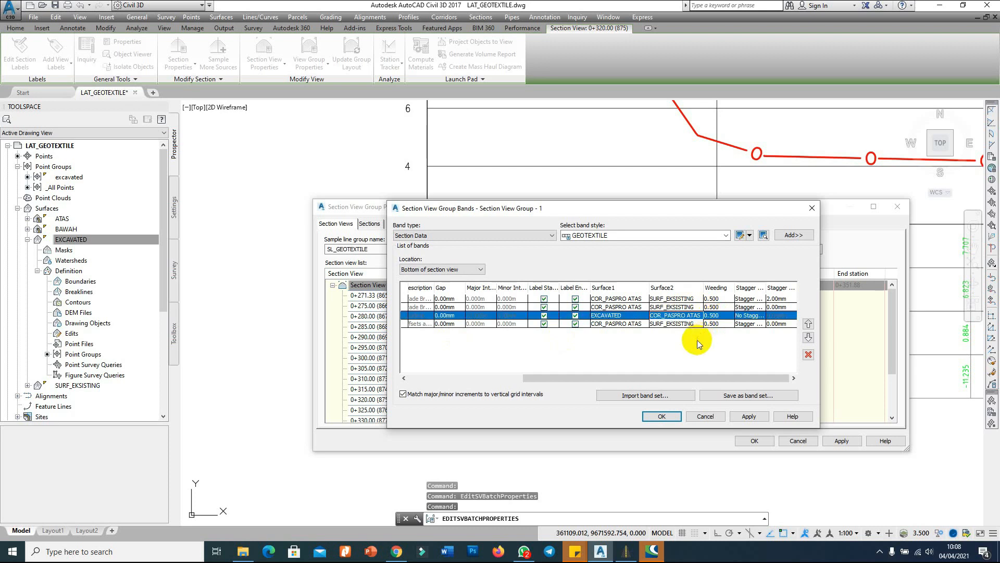
{"action": "left_click", "coordinate": [662, 416]}
{"action": "left_click", "coordinate": [754, 439]}
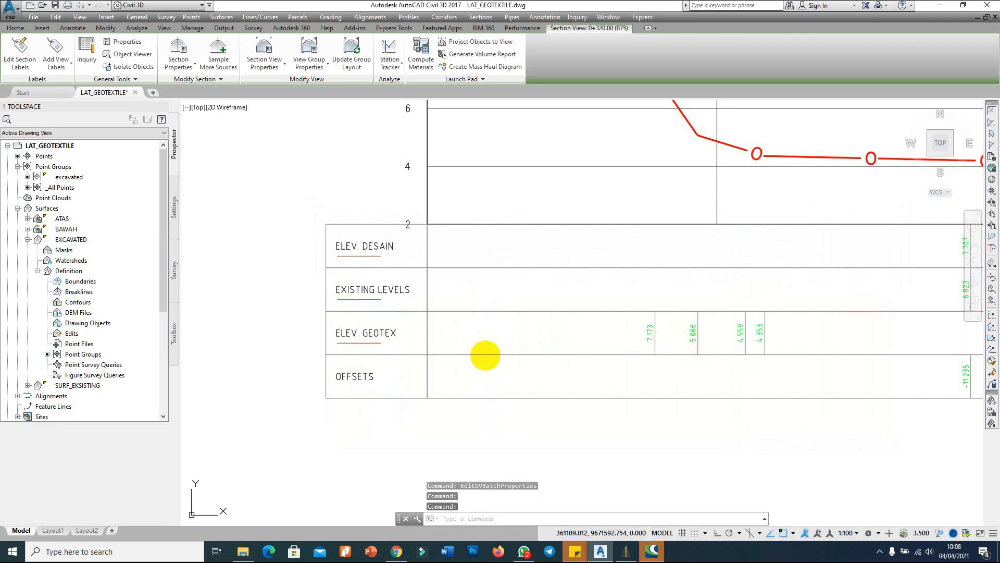
Examine the ELEV. GEOTEX band values against the red excavated line and the design slope in the section view.
{"action": "key", "text": "Escape"}
{"action": "scroll", "coordinate": [453, 424], "scroll_direction": "down", "scroll_amount": 5}
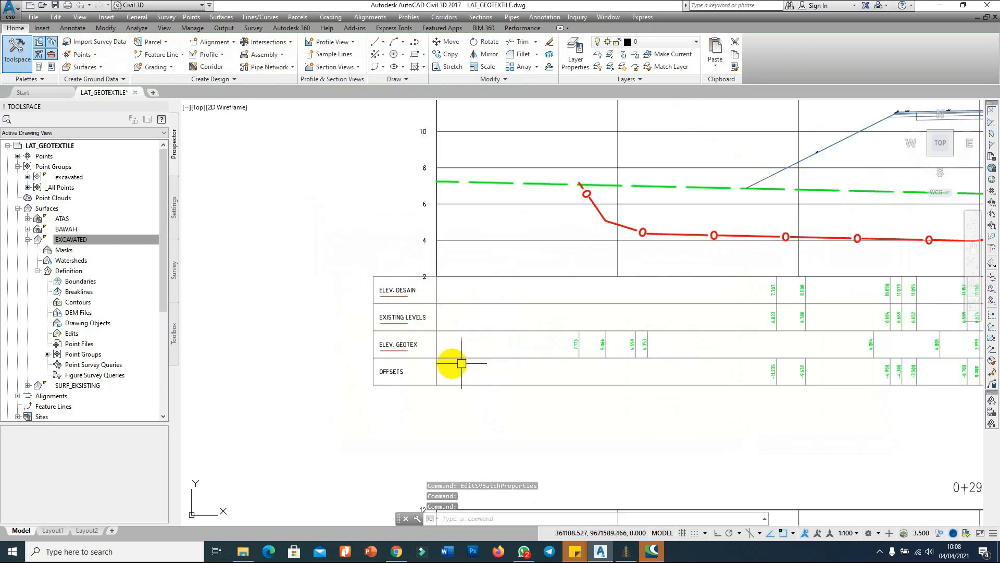
{"action": "scroll", "coordinate": [554, 290], "scroll_direction": "up", "scroll_amount": 4}
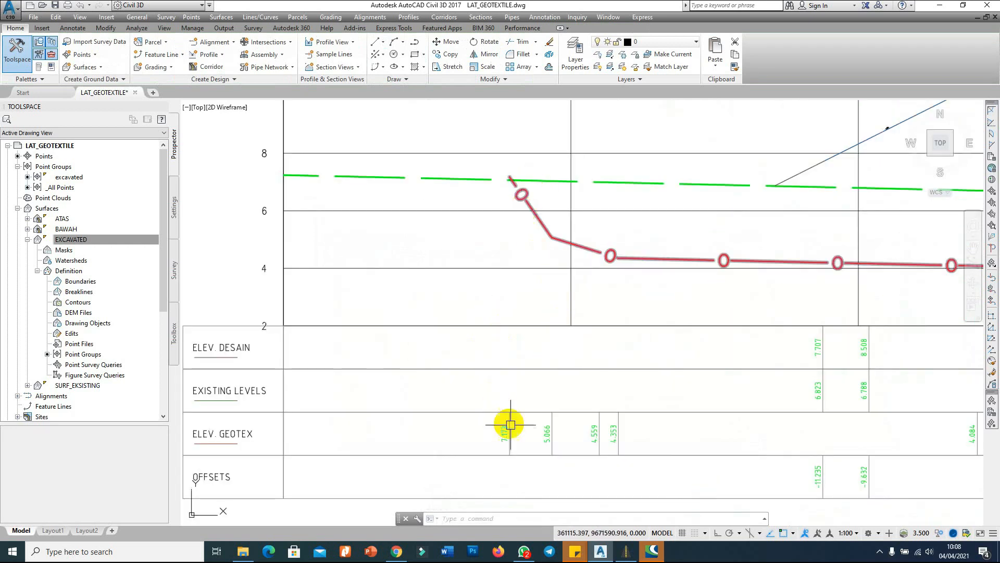
{"action": "scroll", "coordinate": [511, 432], "scroll_direction": "up", "scroll_amount": 6}
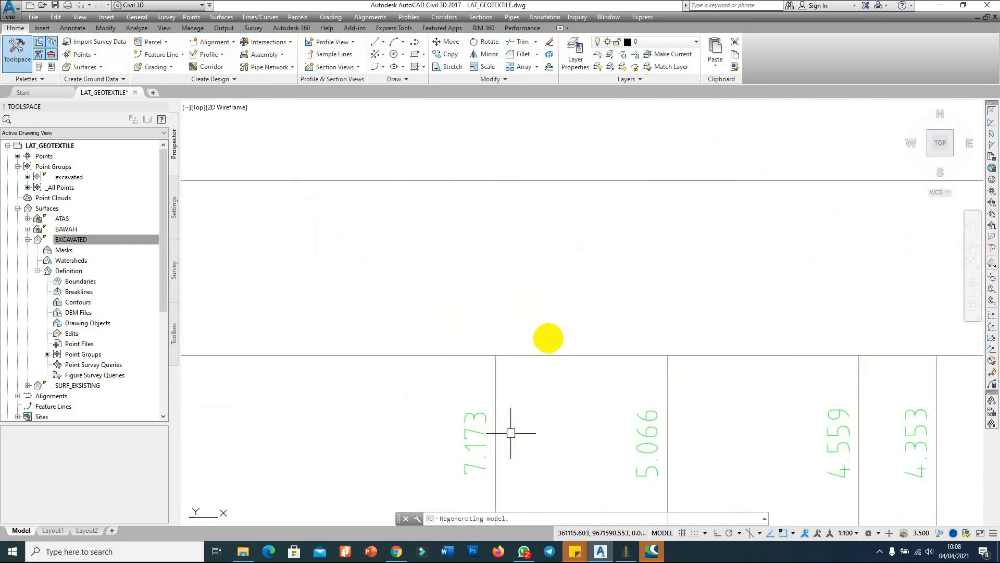
{"action": "scroll", "coordinate": [548, 338], "scroll_direction": "down", "scroll_amount": 7}
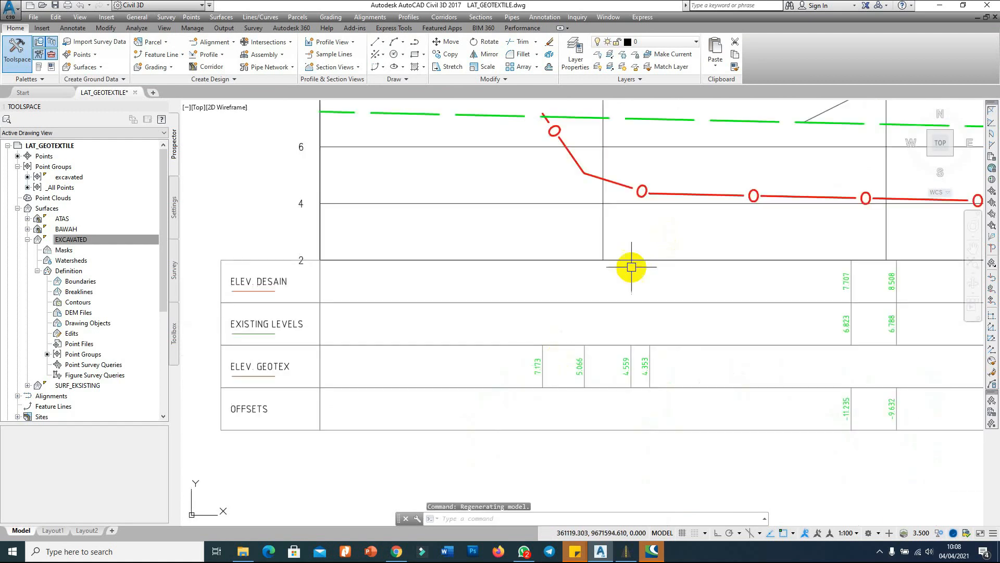
{"action": "scroll", "coordinate": [779, 154], "scroll_direction": "up", "scroll_amount": 4}
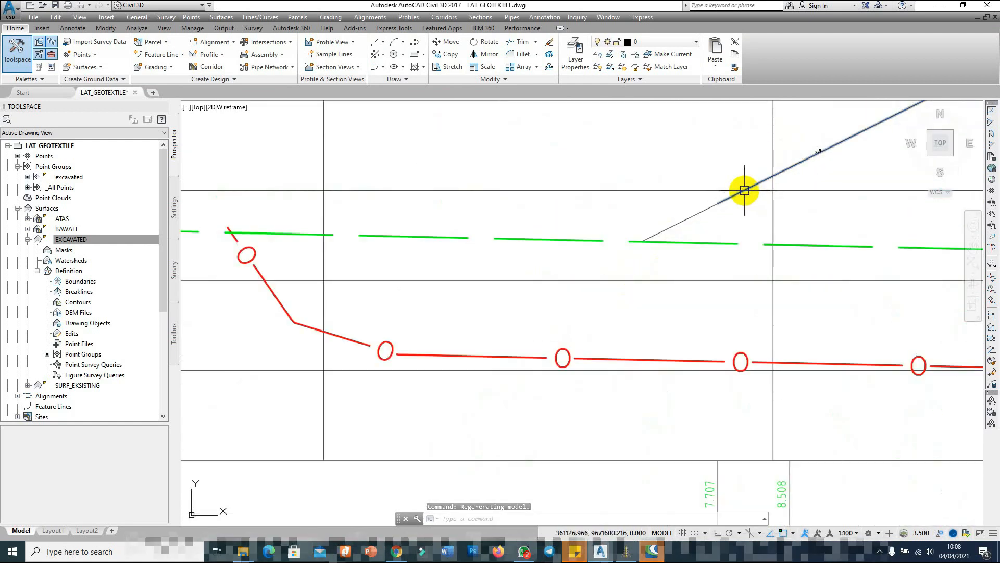
{"action": "scroll", "coordinate": [675, 225], "scroll_direction": "down", "scroll_amount": 4}
{"action": "scroll", "coordinate": [643, 236], "scroll_direction": "up", "scroll_amount": 6}
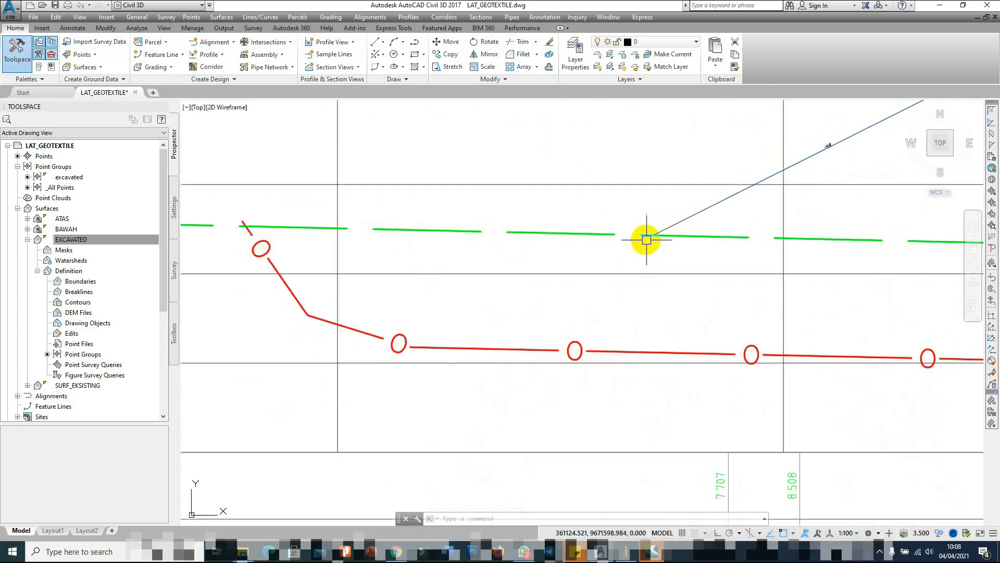
{"action": "scroll", "coordinate": [666, 235], "scroll_direction": "down", "scroll_amount": 2}
Draw a polyline from the design slope's toe at the existing ground down to the red excavated surface line.
{"action": "key", "text": "Escape"}
{"action": "type", "text": "PL"}
{"action": "key", "text": "Return"}
{"action": "left_click", "coordinate": [663, 233]}
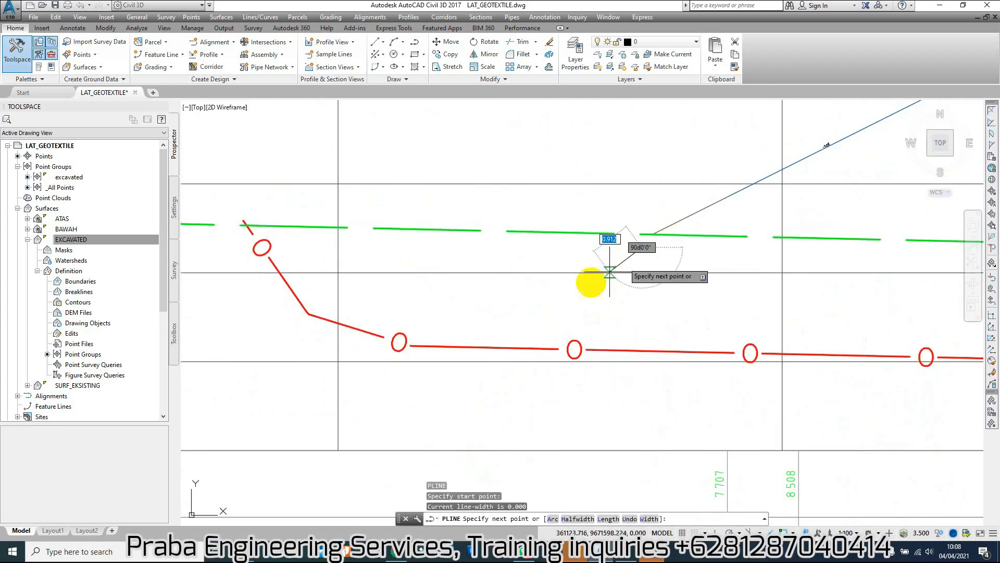
{"action": "left_click", "coordinate": [482, 347]}
{"action": "scroll", "coordinate": [633, 248], "scroll_direction": "down", "scroll_amount": 2}
{"action": "key", "text": "Escape"}
Open the COR_PASPRO corridor's properties from the plan and select its only region in the baseline parameters.
{"action": "scroll", "coordinate": [665, 229], "scroll_direction": "down", "scroll_amount": 5}
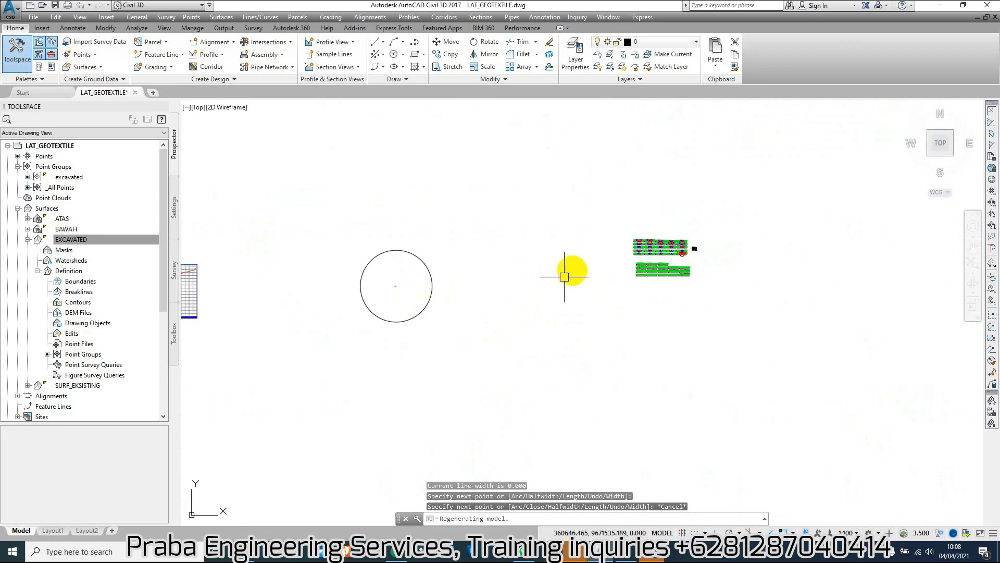
{"action": "scroll", "coordinate": [605, 267], "scroll_direction": "down", "scroll_amount": 3}
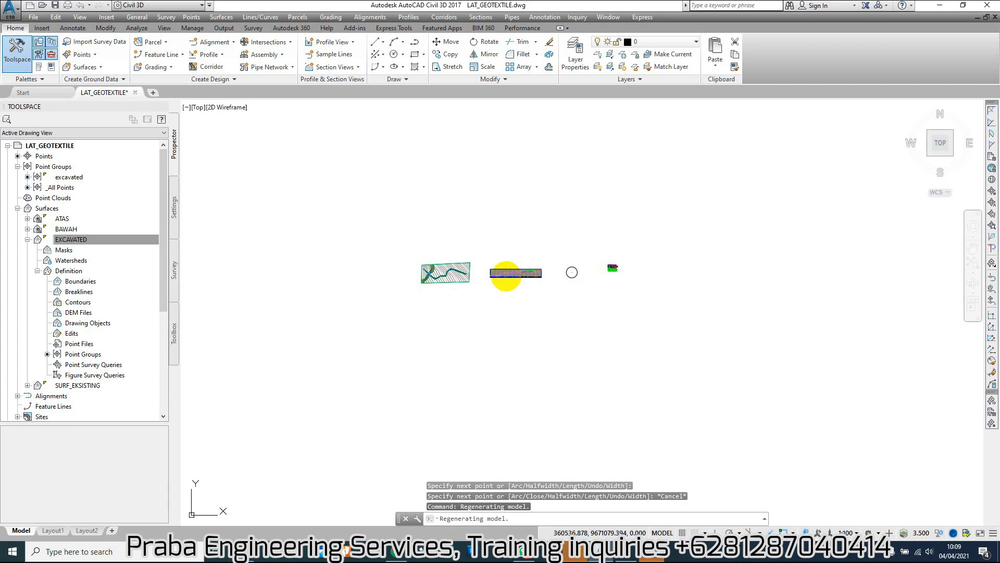
{"action": "scroll", "coordinate": [488, 278], "scroll_direction": "up", "scroll_amount": 2}
{"action": "scroll", "coordinate": [568, 255], "scroll_direction": "up", "scroll_amount": 8}
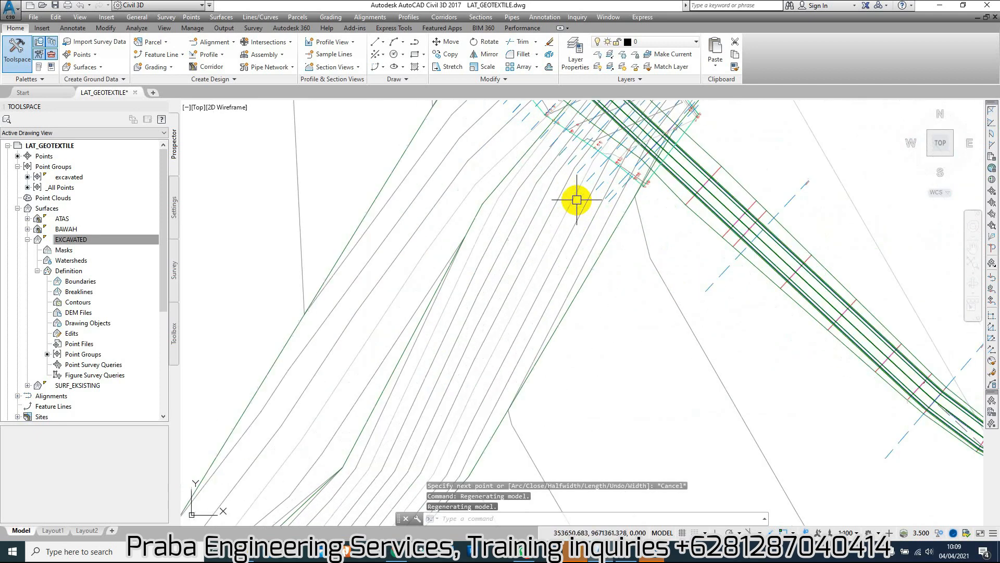
{"action": "left_click", "coordinate": [688, 220]}
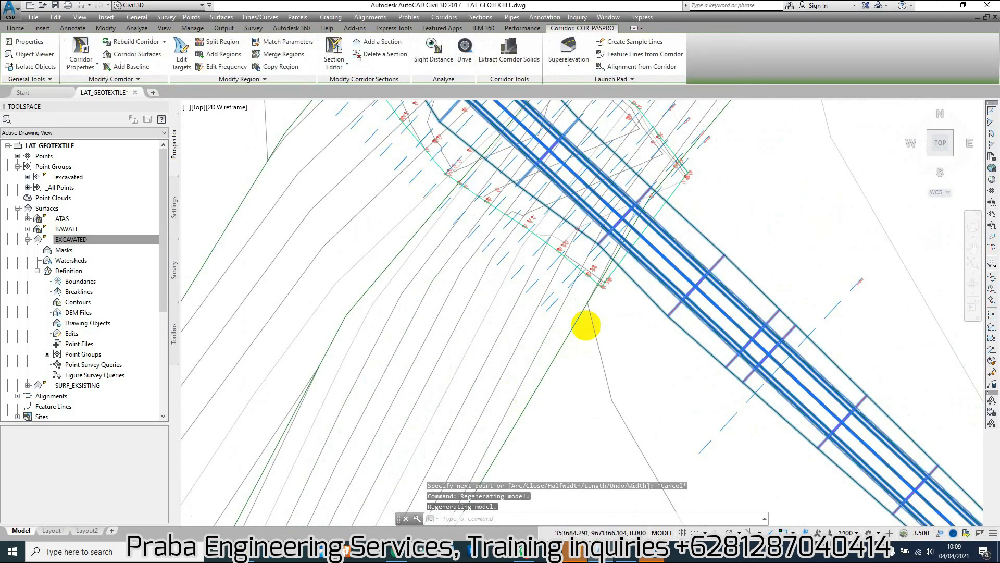
{"action": "scroll", "coordinate": [677, 275], "scroll_direction": "down", "scroll_amount": 3}
{"action": "right_click", "coordinate": [678, 275]}
{"action": "left_click", "coordinate": [723, 378]}
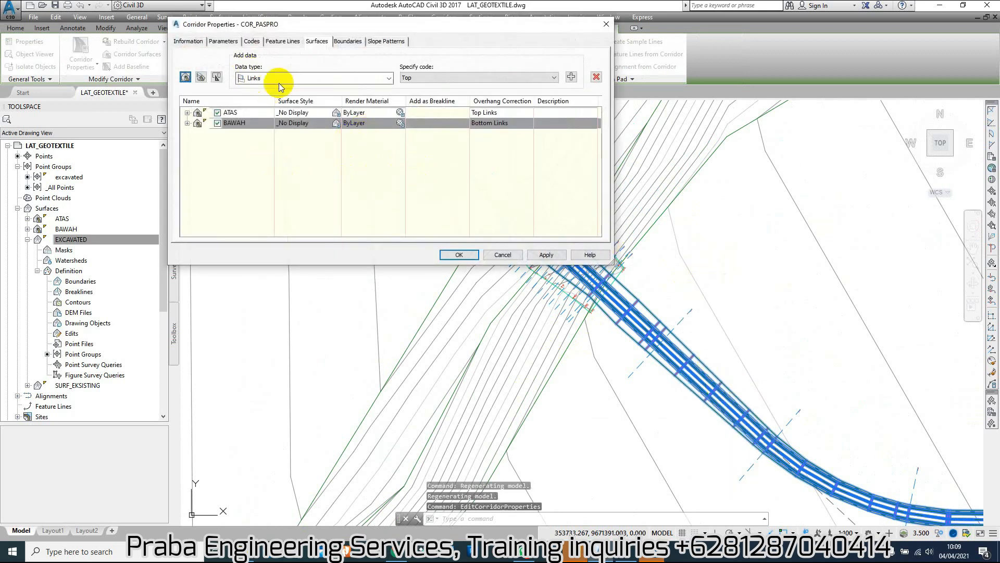
{"action": "left_click", "coordinate": [224, 41]}
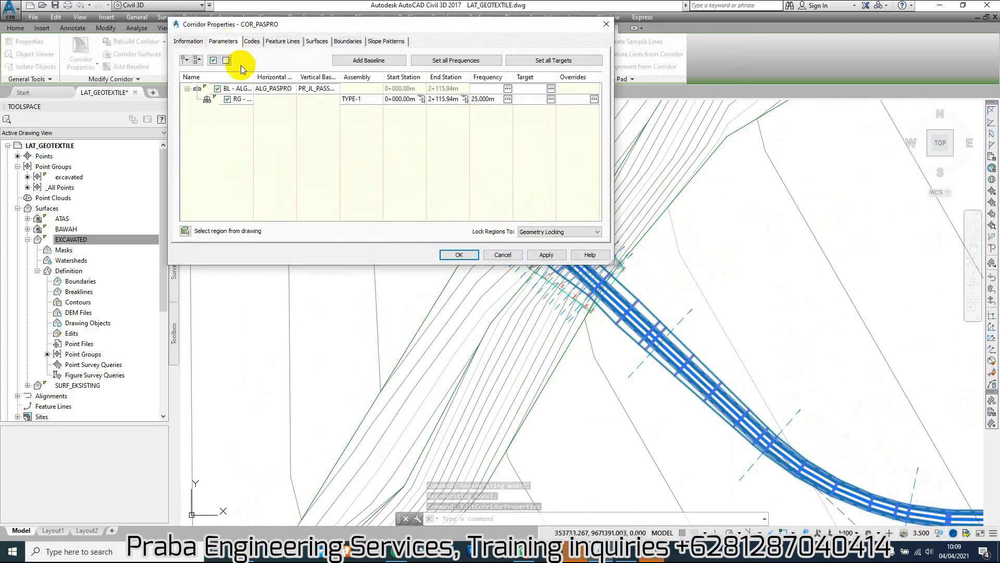
{"action": "left_click", "coordinate": [257, 101]}
{"action": "left_click_drag", "start_coordinate": [443, 23], "coordinate": [352, 186]}
Split the corridor region at about station 0+271.02, where the excavated swamp area begins.
{"action": "right_click", "coordinate": [182, 263]}
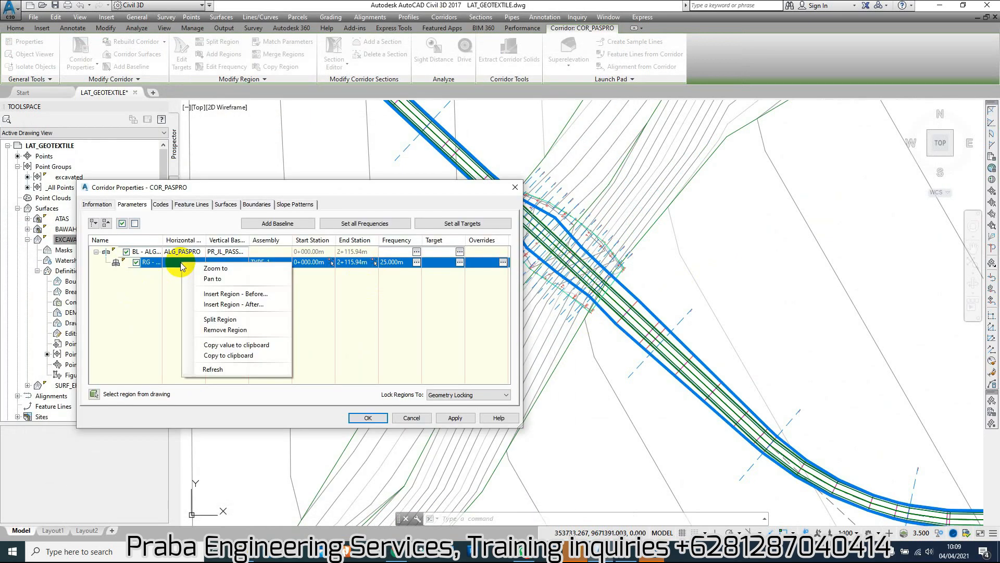
{"action": "left_click", "coordinate": [229, 320]}
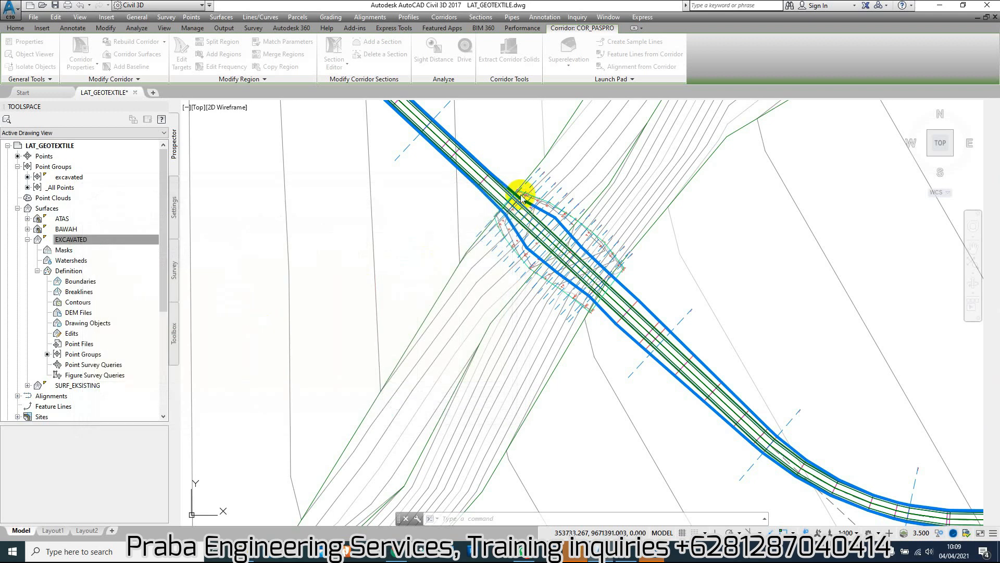
{"action": "scroll", "coordinate": [521, 193], "scroll_direction": "up", "scroll_amount": 2}
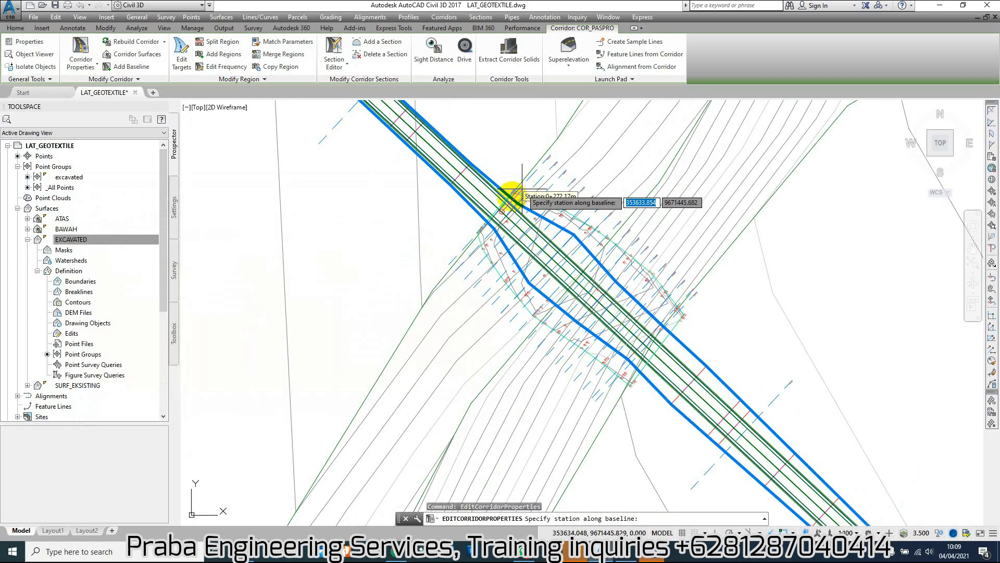
{"action": "scroll", "coordinate": [521, 193], "scroll_direction": "up", "scroll_amount": 4}
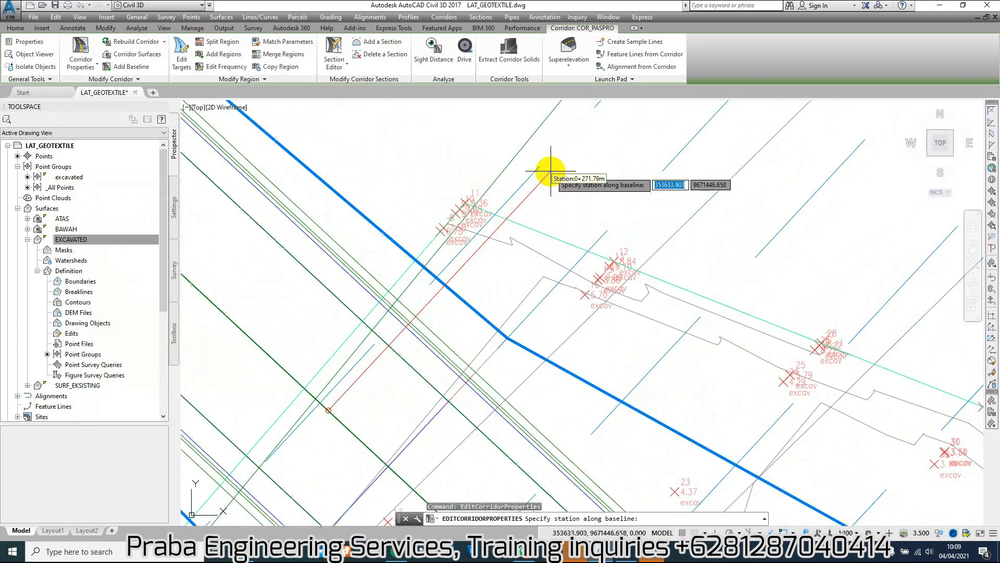
{"action": "scroll", "coordinate": [551, 171], "scroll_direction": "up", "scroll_amount": 2}
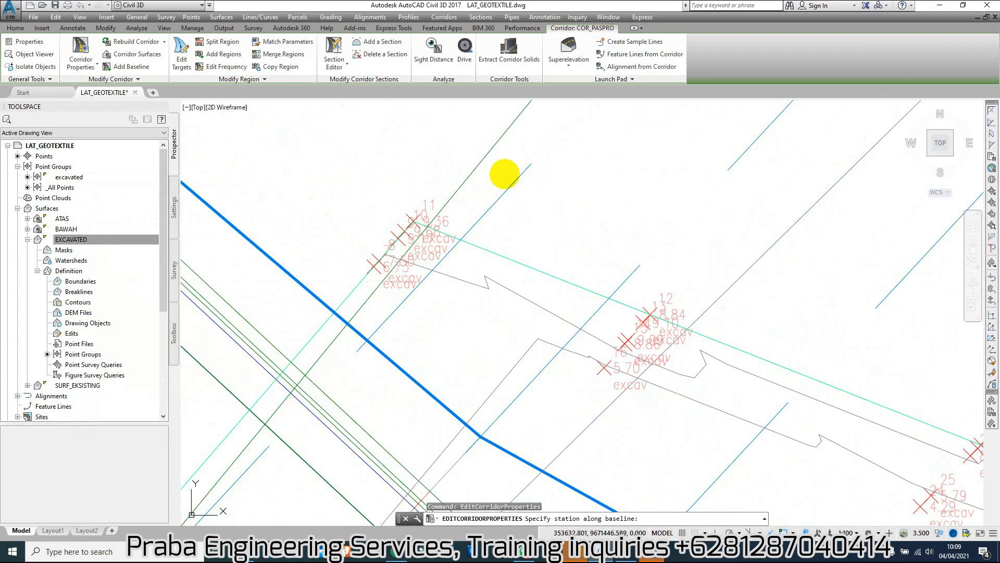
{"action": "left_click", "coordinate": [505, 173]}
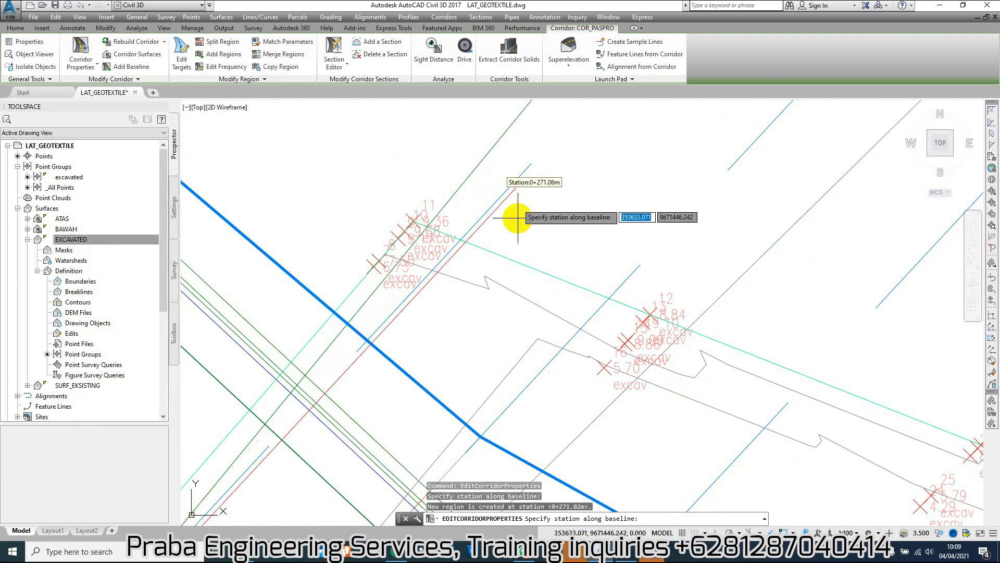
Split the region again at about station 0+353.26, where the excavated area ends, and apply the corridor changes.
{"action": "scroll", "coordinate": [515, 180], "scroll_direction": "down", "scroll_amount": 5}
{"action": "scroll", "coordinate": [485, 166], "scroll_direction": "down", "scroll_amount": 4}
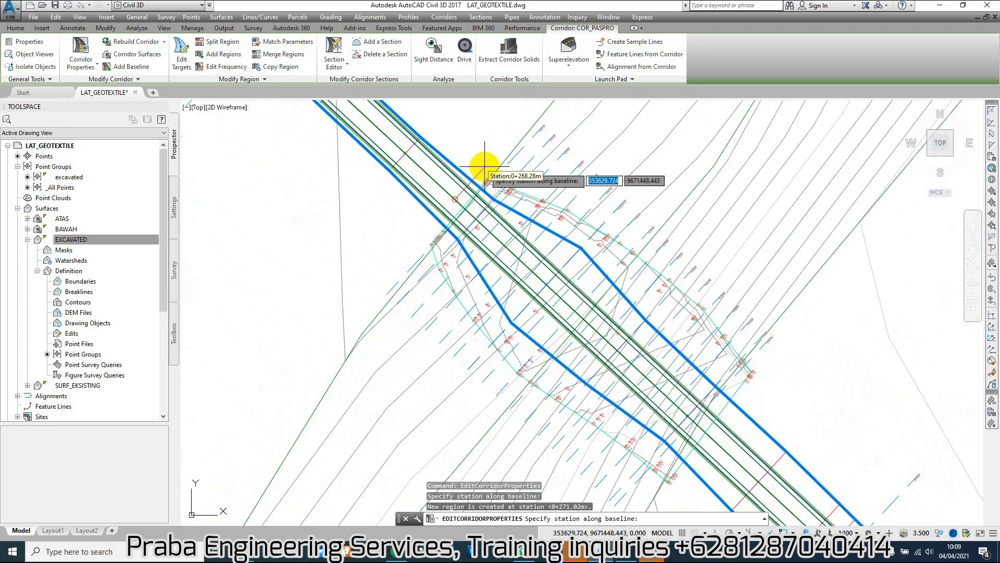
{"action": "scroll", "coordinate": [751, 412], "scroll_direction": "up", "scroll_amount": 2}
{"action": "scroll", "coordinate": [751, 412], "scroll_direction": "up", "scroll_amount": 3}
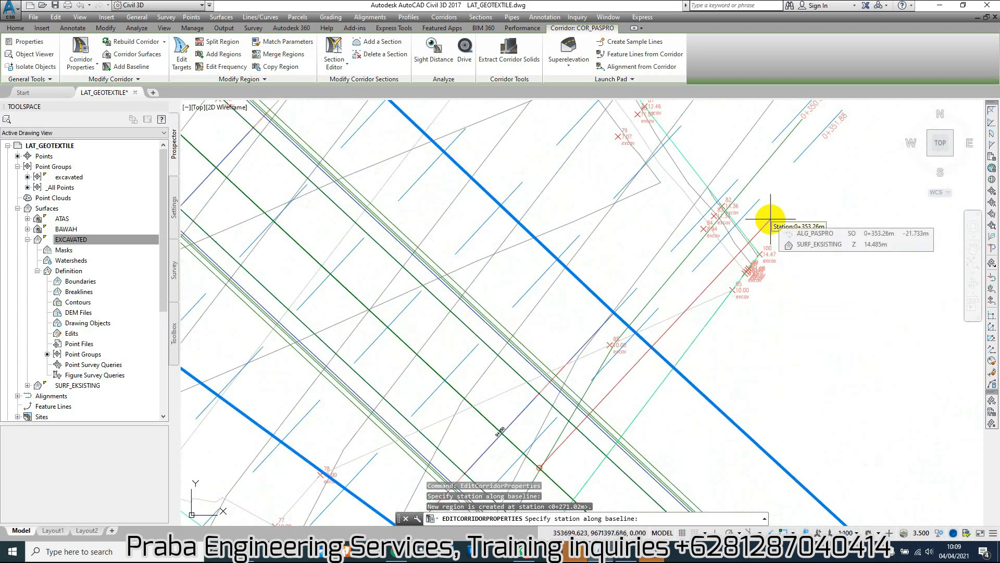
{"action": "left_click", "coordinate": [770, 219]}
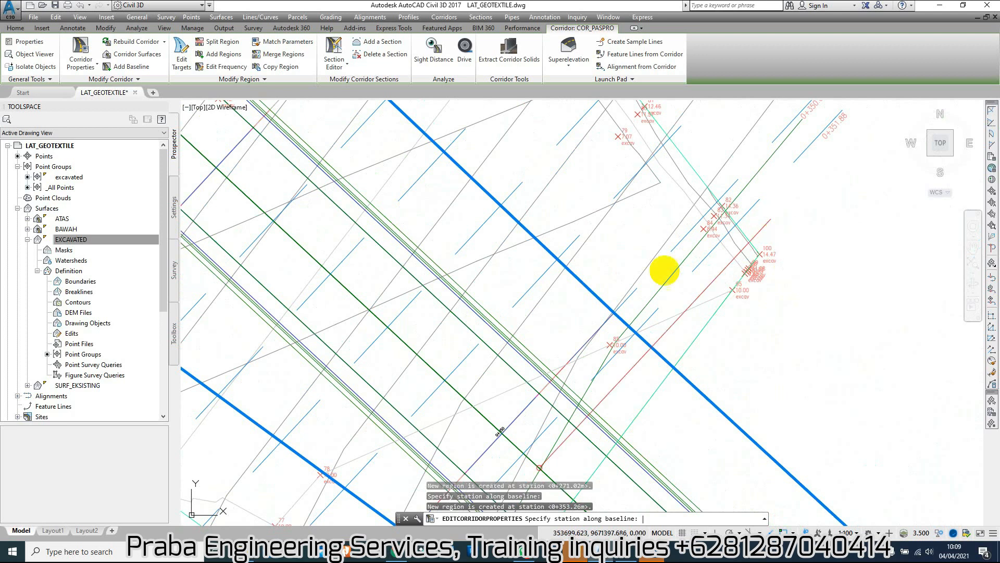
{"action": "key", "text": "Return"}
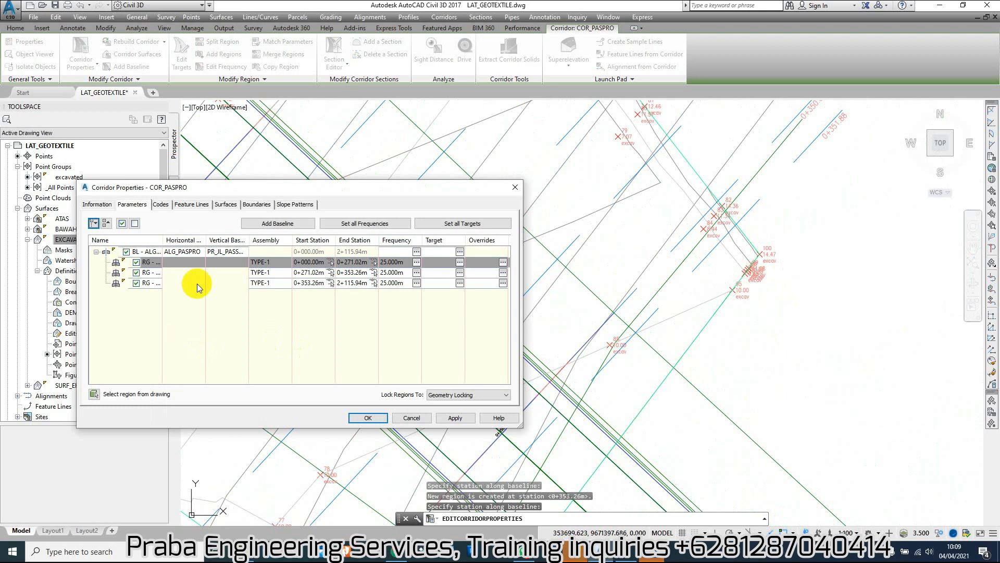
{"action": "key", "text": "Return"}
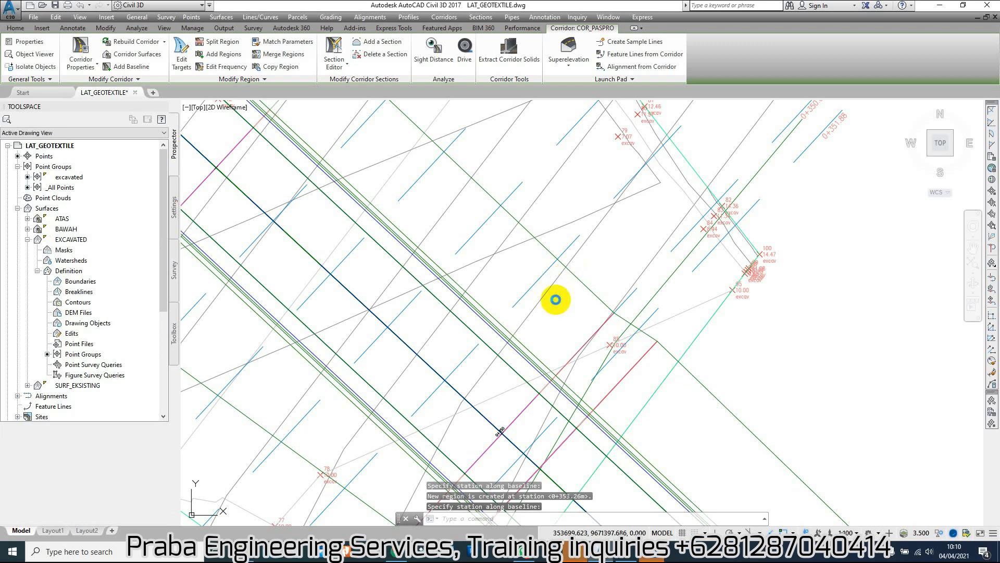
Select the rebuilt corridor and inspect its region boundaries at the swamp crossing and along the whole alignment.
{"action": "scroll", "coordinate": [538, 280], "scroll_direction": "down", "scroll_amount": 7}
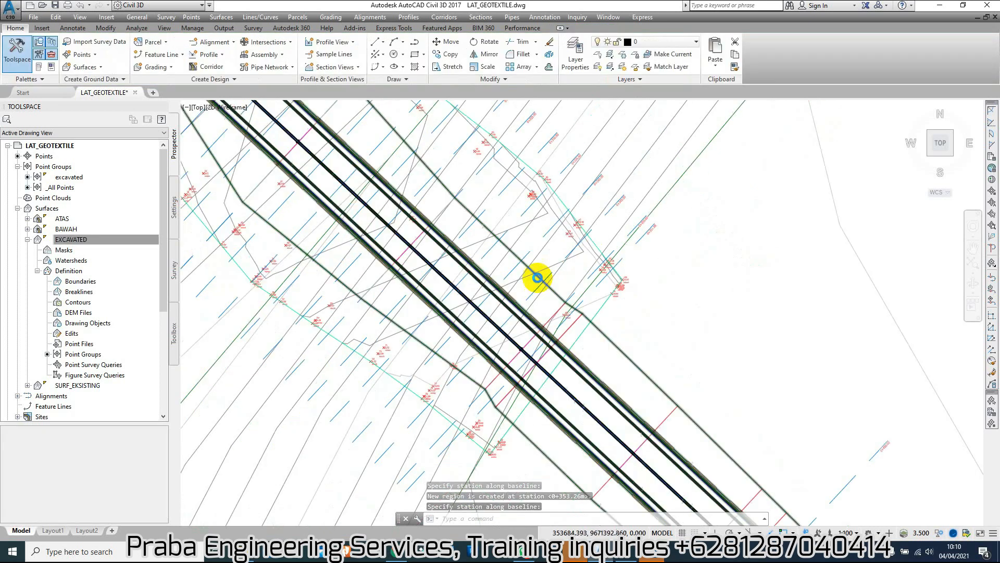
{"action": "left_click", "coordinate": [559, 292]}
{"action": "scroll", "coordinate": [543, 272], "scroll_direction": "down", "scroll_amount": 3}
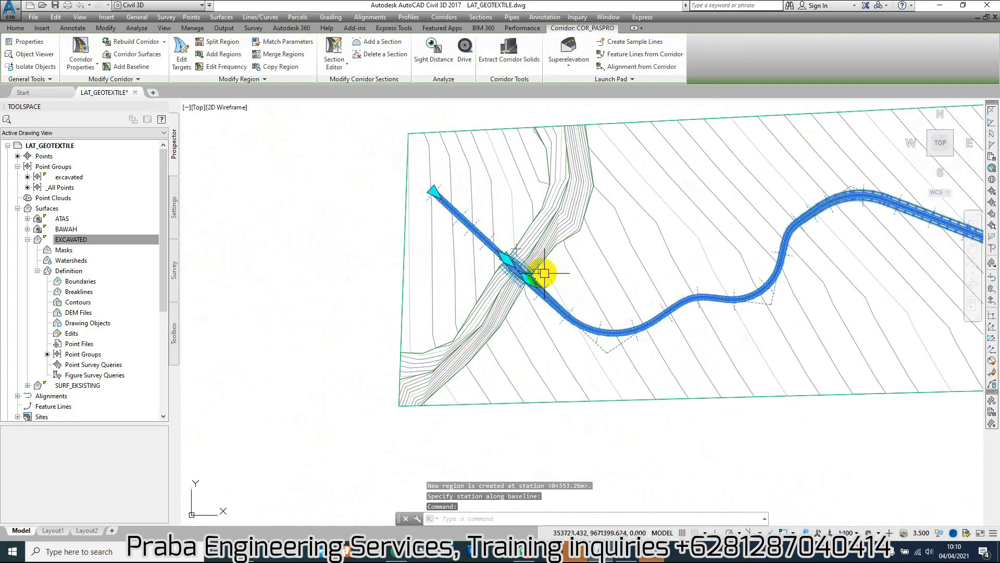
{"action": "scroll", "coordinate": [547, 259], "scroll_direction": "up", "scroll_amount": 2}
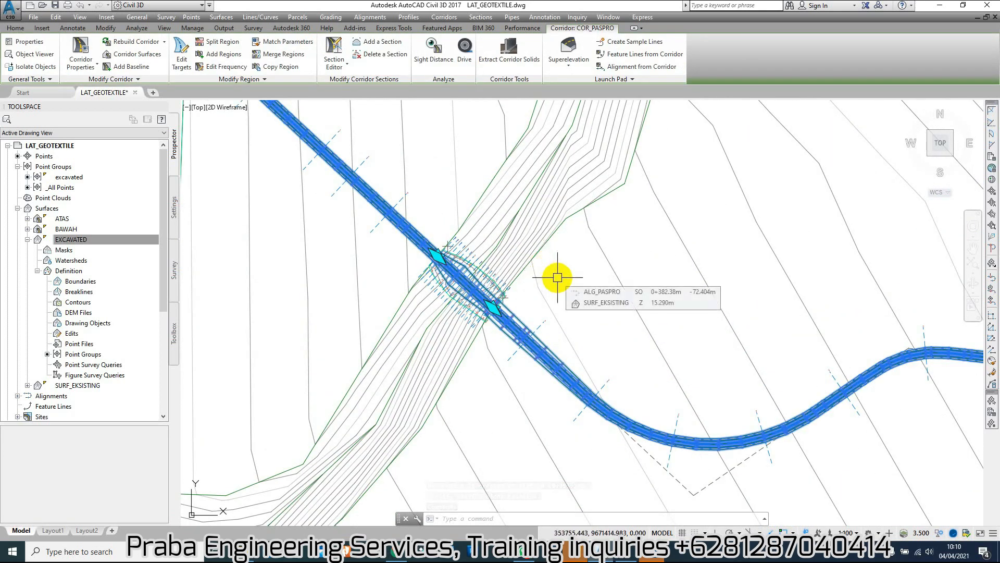
{"action": "scroll", "coordinate": [554, 277], "scroll_direction": "down", "scroll_amount": 5}
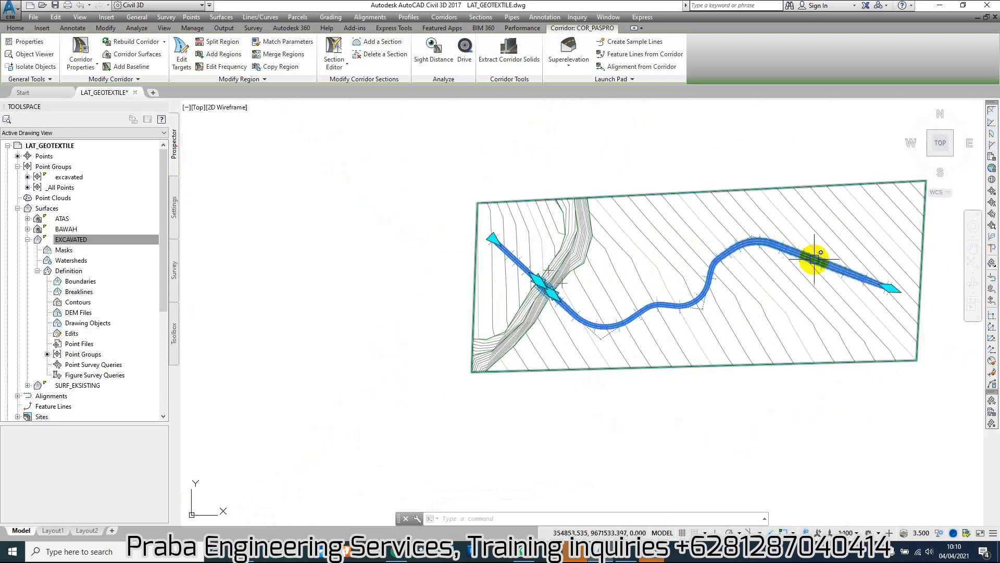
Examine the corridor's slope limits at the swamp crossing in plan and in the 0+295.00 cross section.
{"action": "scroll", "coordinate": [548, 287], "scroll_direction": "up", "scroll_amount": 7}
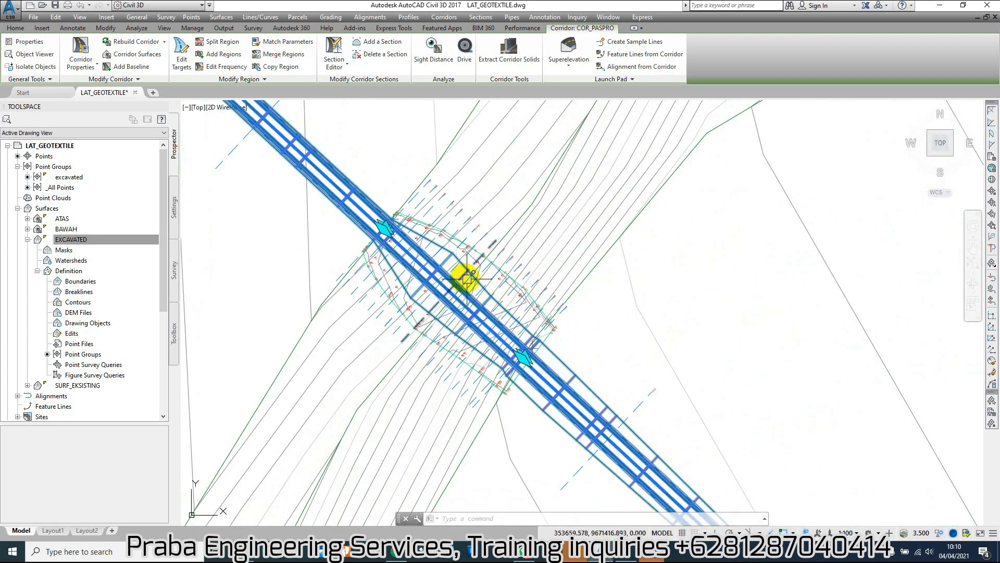
{"action": "scroll", "coordinate": [464, 275], "scroll_direction": "up", "scroll_amount": 2}
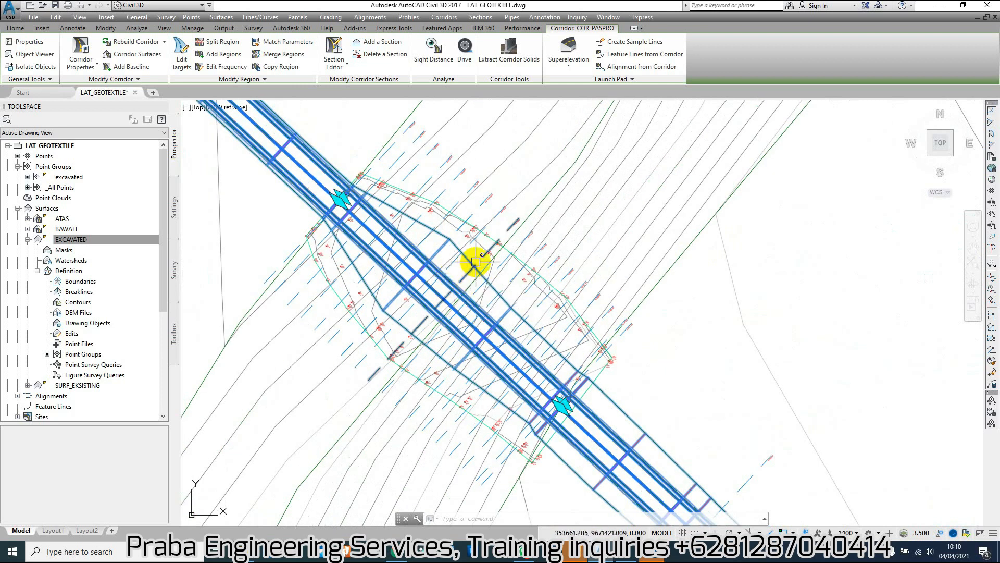
{"action": "mouse_move", "coordinate": [526, 276]}
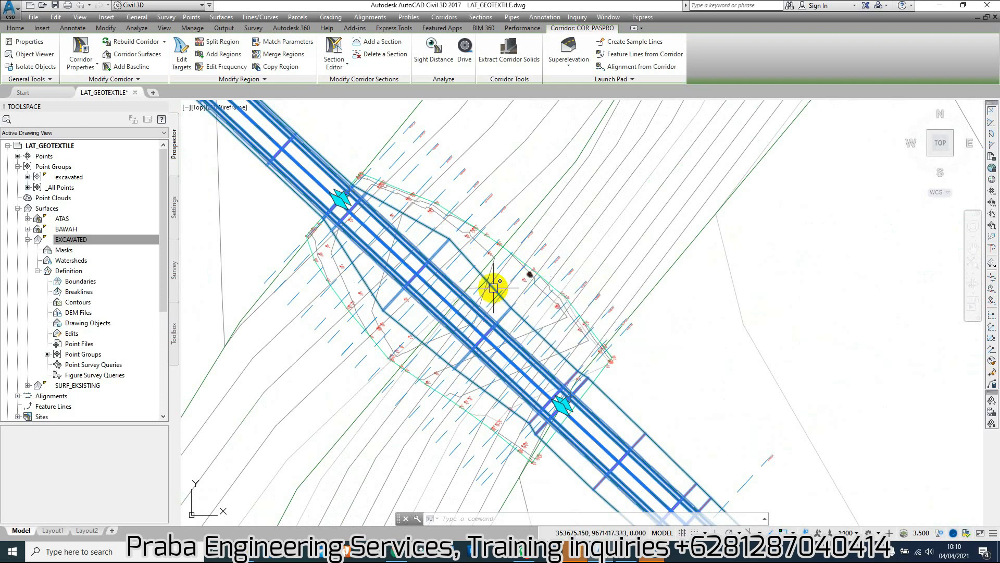
{"action": "scroll", "coordinate": [494, 287], "scroll_direction": "down", "scroll_amount": 10}
{"action": "scroll", "coordinate": [829, 314], "scroll_direction": "up", "scroll_amount": 15}
{"action": "scroll", "coordinate": [649, 278], "scroll_direction": "up", "scroll_amount": 3}
{"action": "scroll", "coordinate": [632, 214], "scroll_direction": "down", "scroll_amount": 6}
{"action": "scroll", "coordinate": [631, 356], "scroll_direction": "up", "scroll_amount": 4}
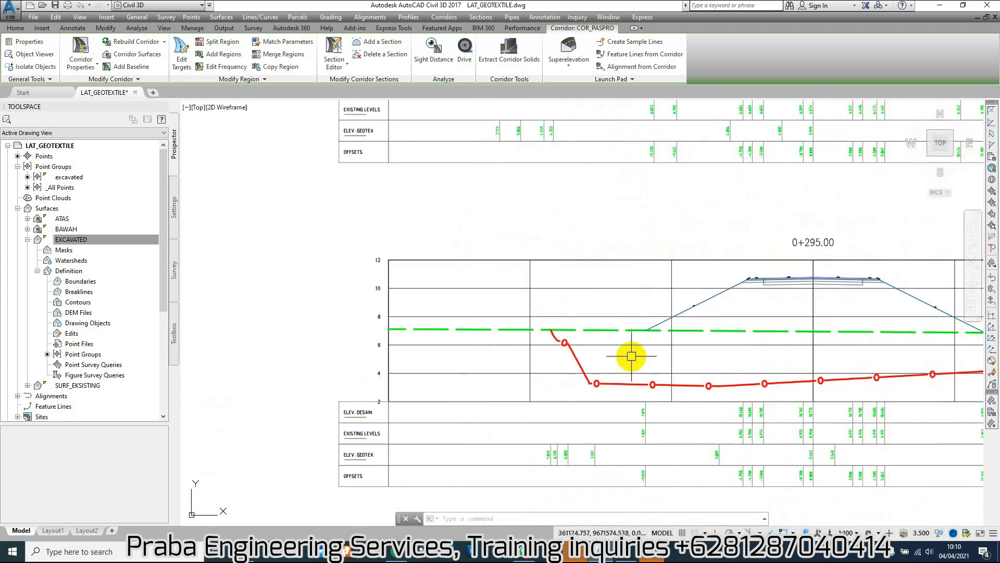
{"action": "scroll", "coordinate": [638, 329], "scroll_direction": "down", "scroll_amount": 10}
{"action": "scroll", "coordinate": [430, 316], "scroll_direction": "up", "scroll_amount": 3}
{"action": "scroll", "coordinate": [431, 316], "scroll_direction": "up", "scroll_amount": 10}
Set all surface targets of the COR_PASPRO region from 0+271.02 to 0+353.26 to EXCAVATED and rebuild the corridor.
{"action": "key", "text": "Escape"}
{"action": "left_click", "coordinate": [489, 221]}
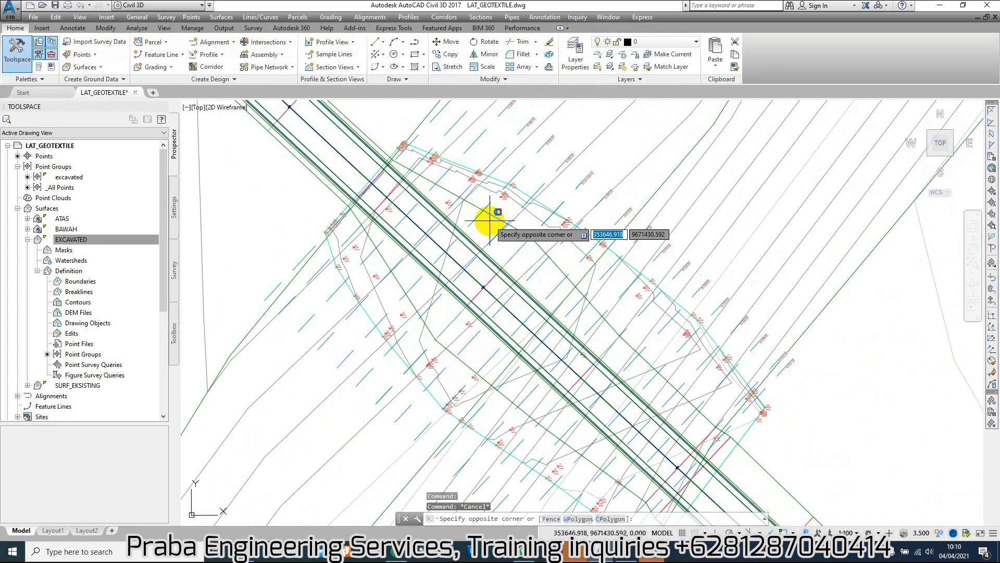
{"action": "key", "text": "Escape"}
{"action": "left_click", "coordinate": [491, 222]}
{"action": "right_click", "coordinate": [493, 230]}
{"action": "left_click", "coordinate": [526, 338]}
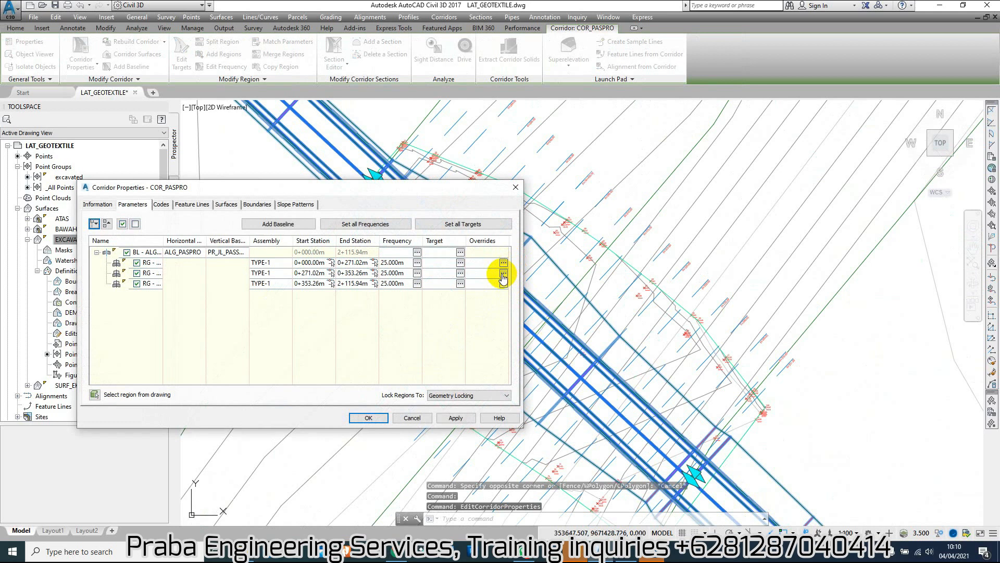
{"action": "left_click", "coordinate": [253, 273]}
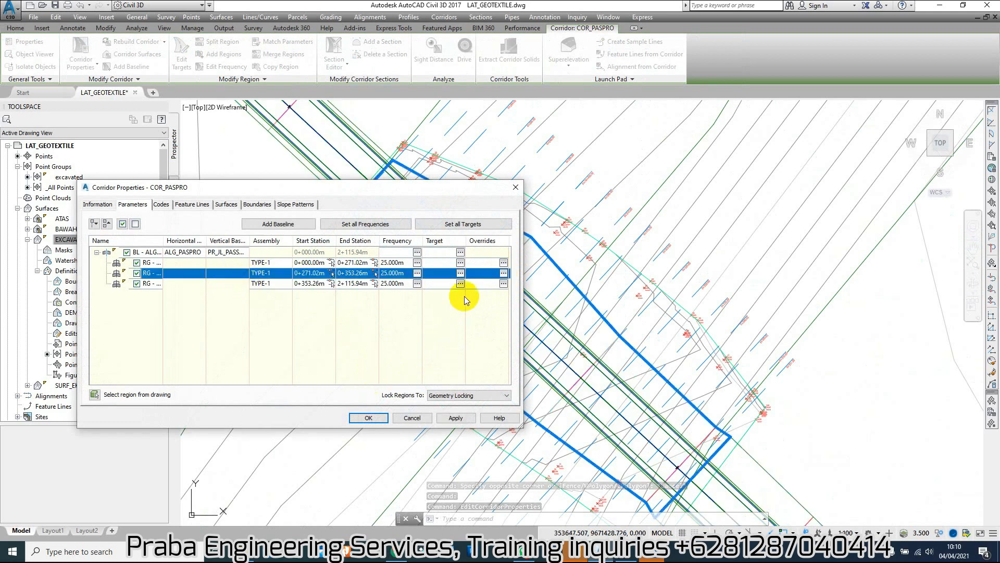
{"action": "left_click", "coordinate": [460, 273]}
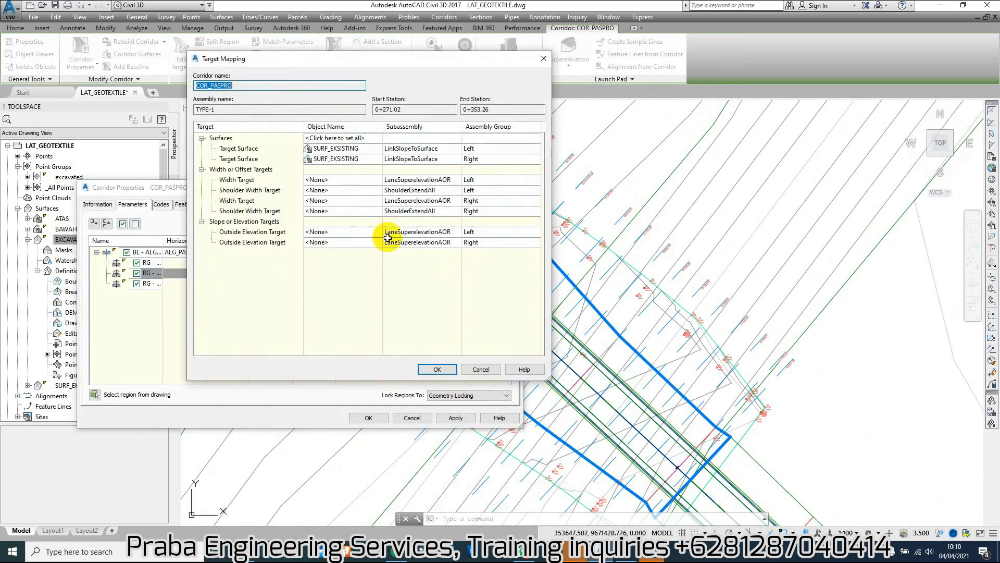
{"action": "left_click", "coordinate": [345, 138]}
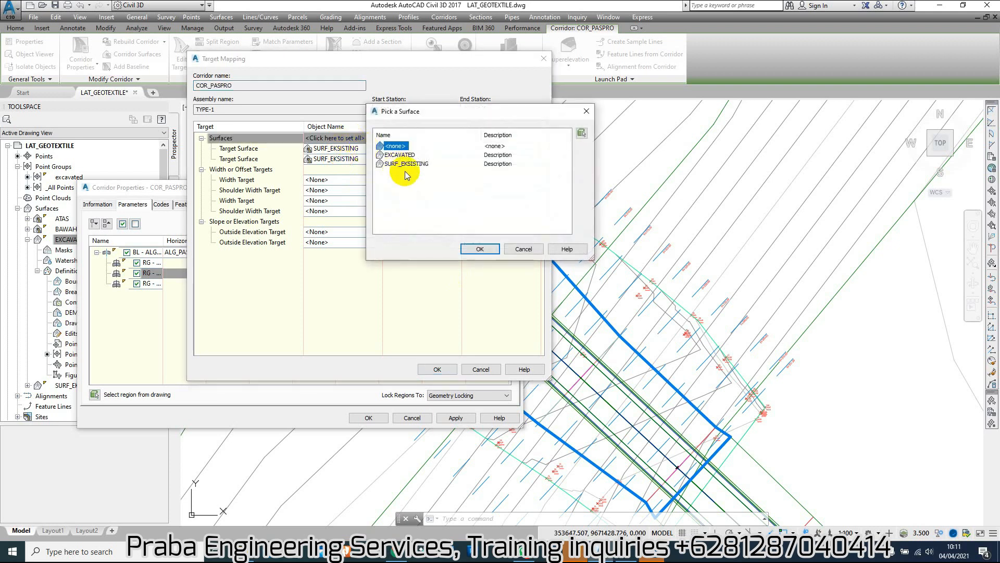
{"action": "left_click", "coordinate": [480, 249]}
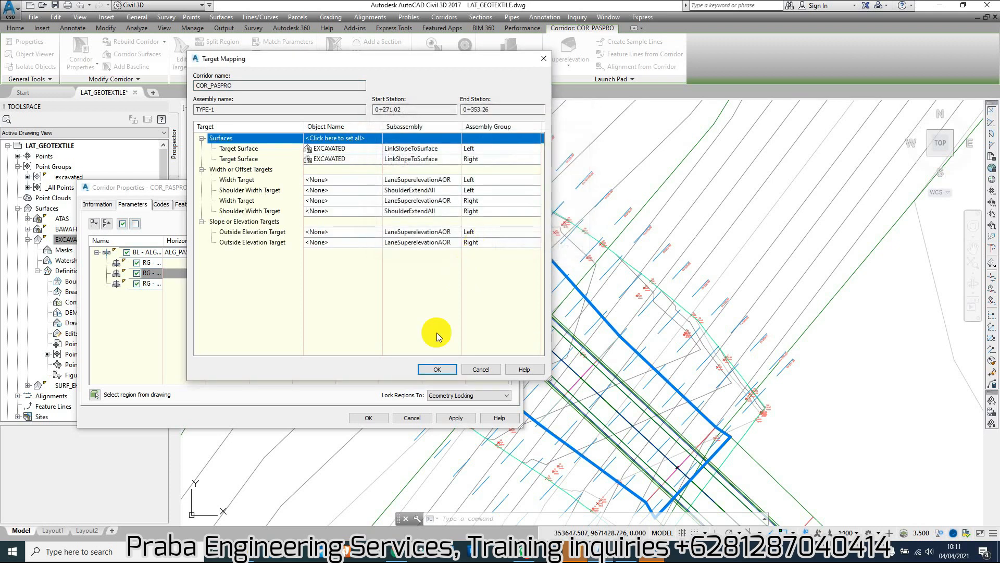
{"action": "left_click", "coordinate": [437, 369]}
{"action": "left_click", "coordinate": [356, 421]}
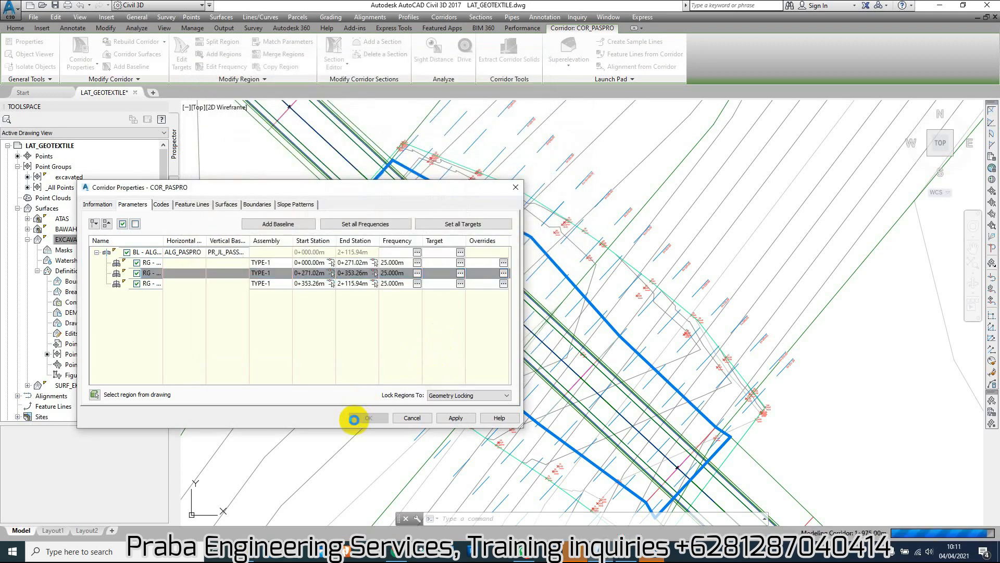
Inspect how the embankment slopes meet the excavated surface on both sides of the 0+300.00 cross section.
{"action": "scroll", "coordinate": [582, 274], "scroll_direction": "down", "scroll_amount": 10}
{"action": "scroll", "coordinate": [882, 285], "scroll_direction": "up", "scroll_amount": 7}
{"action": "scroll", "coordinate": [701, 285], "scroll_direction": "up", "scroll_amount": 6}
{"action": "scroll", "coordinate": [636, 281], "scroll_direction": "up", "scroll_amount": 6}
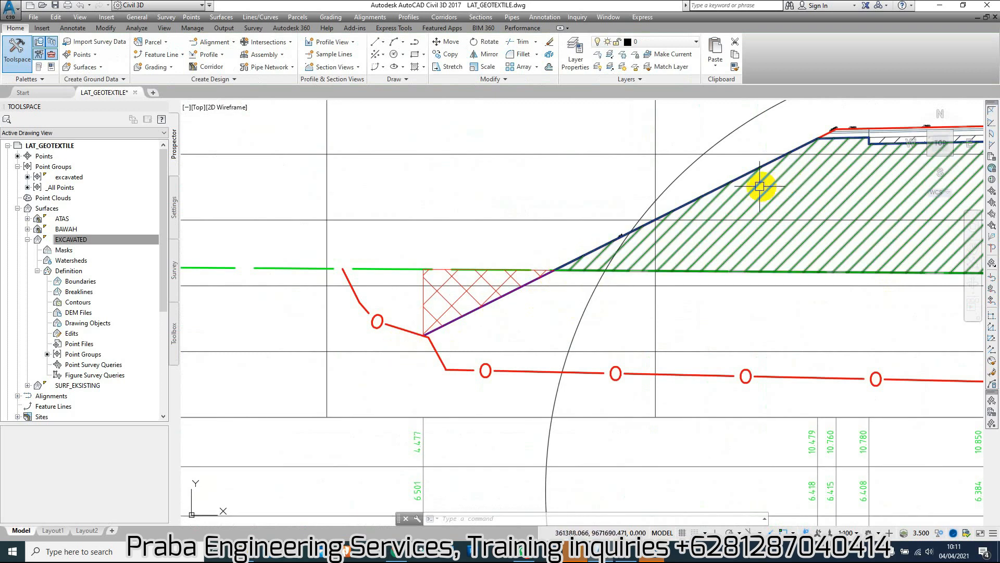
{"action": "scroll", "coordinate": [698, 207], "scroll_direction": "down", "scroll_amount": 2}
{"action": "scroll", "coordinate": [646, 267], "scroll_direction": "down", "scroll_amount": 5}
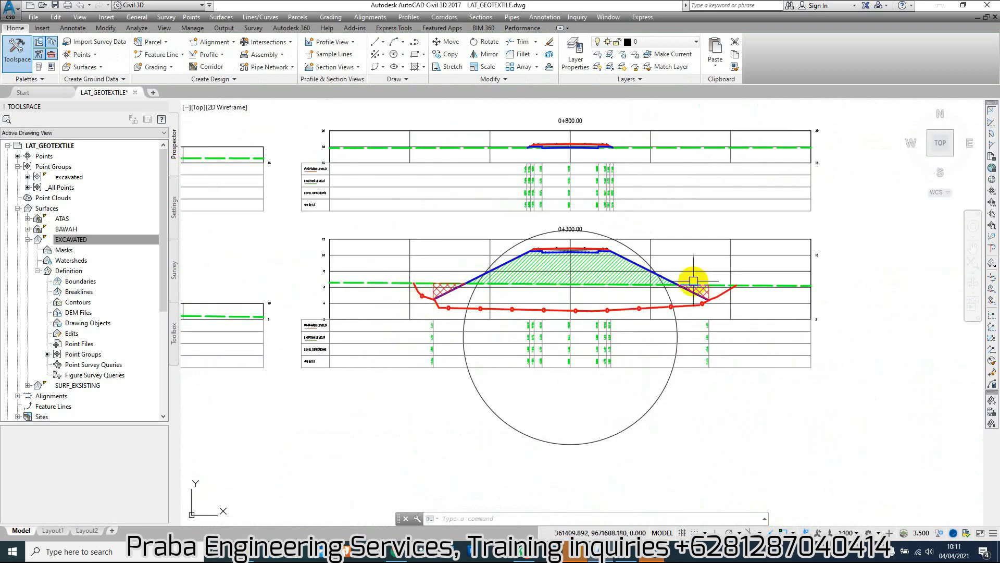
{"action": "scroll", "coordinate": [715, 286], "scroll_direction": "up", "scroll_amount": 8}
{"action": "scroll", "coordinate": [755, 246], "scroll_direction": "down", "scroll_amount": 3}
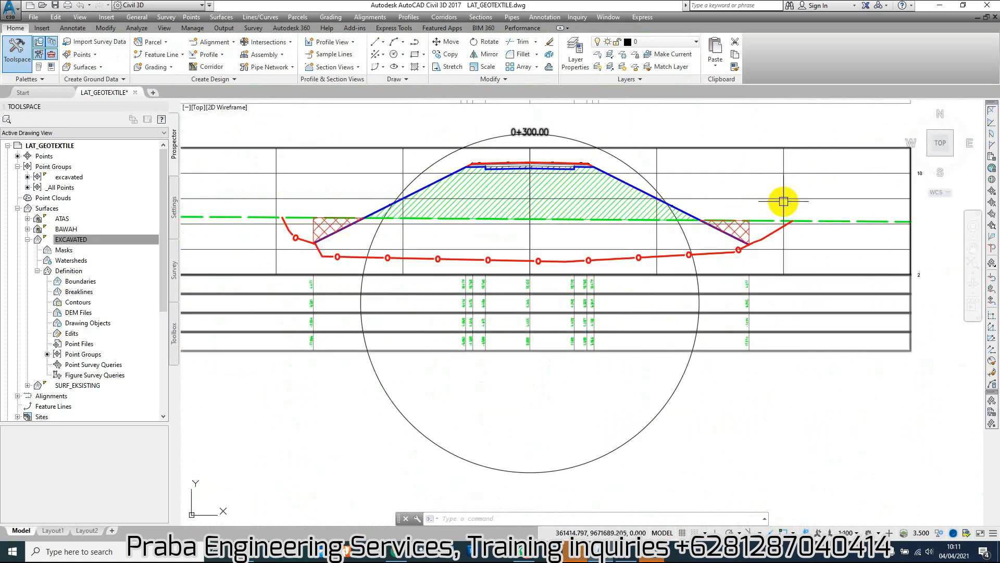
{"action": "scroll", "coordinate": [726, 198], "scroll_direction": "down", "scroll_amount": 2}
{"action": "scroll", "coordinate": [521, 224], "scroll_direction": "up", "scroll_amount": 3}
Erase the stray line beside the embankment slope in the 0+320.00 geotextile cross section.
{"action": "scroll", "coordinate": [507, 198], "scroll_direction": "down", "scroll_amount": 8}
{"action": "scroll", "coordinate": [542, 283], "scroll_direction": "up", "scroll_amount": 10}
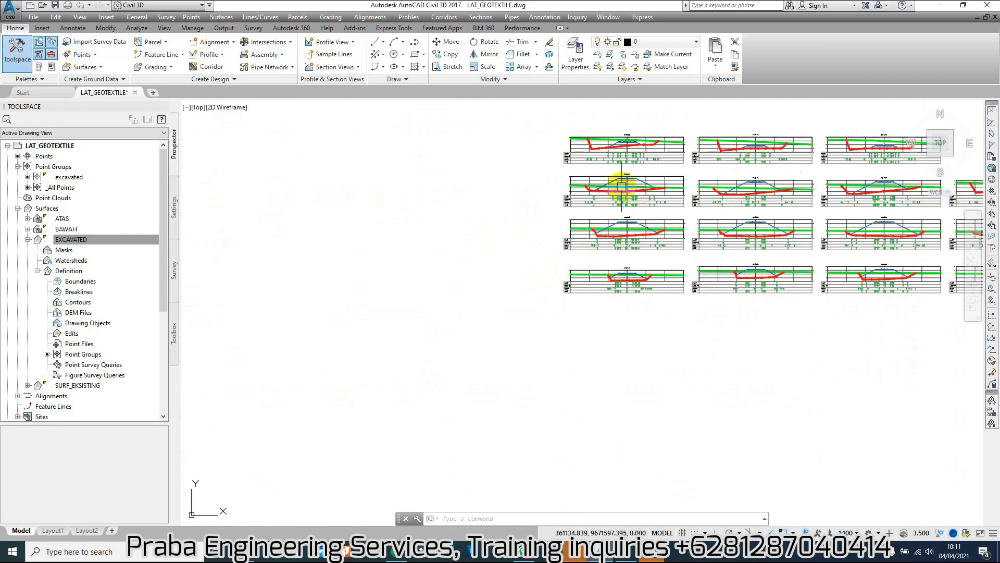
{"action": "left_click", "coordinate": [375, 237]}
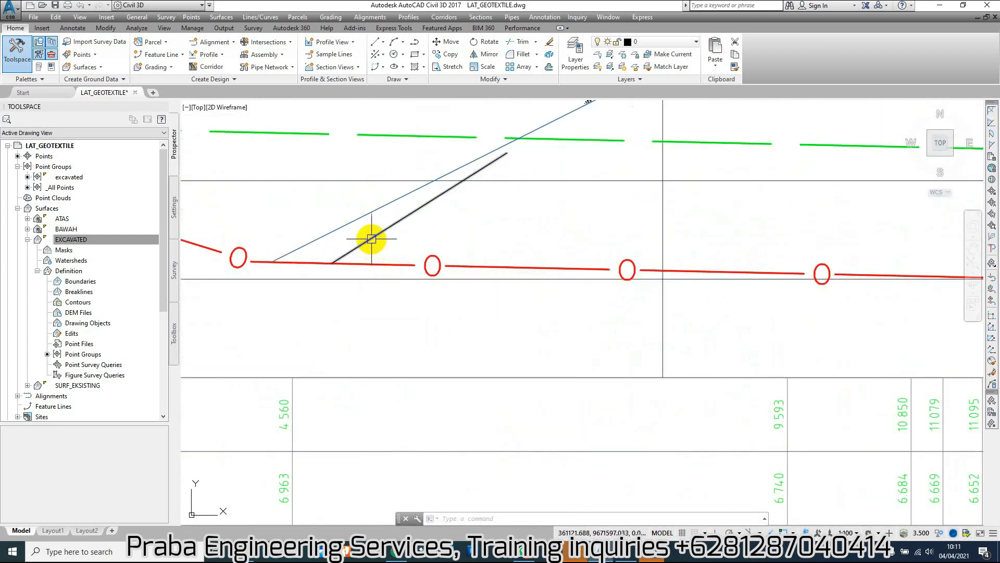
{"action": "type", "text": "E"}
{"action": "scroll", "coordinate": [396, 245], "scroll_direction": "down", "scroll_amount": 6}
{"action": "key", "text": "Return"}
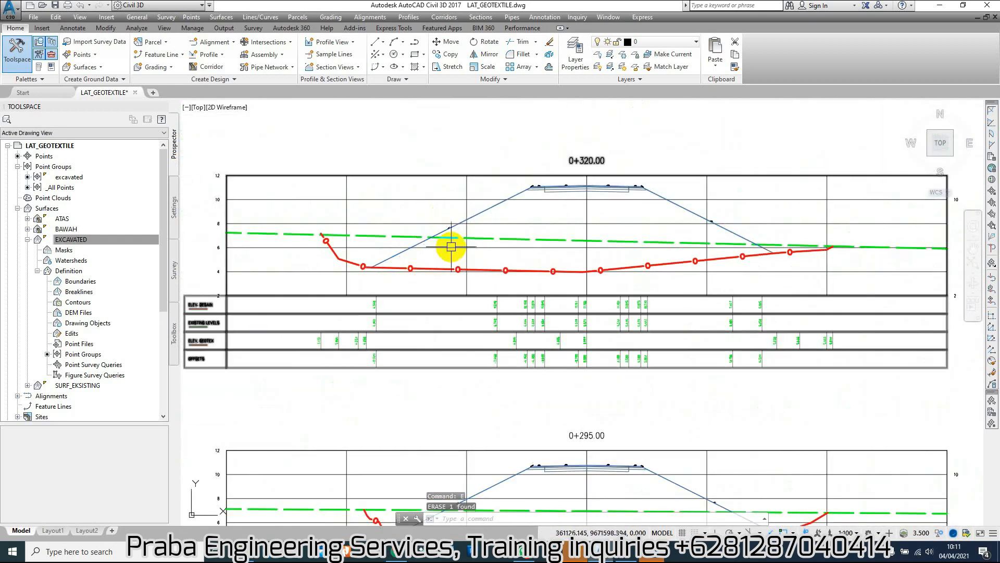
Compare the design slopes with the excavated surface in the 0+320.00 and 0+295.00 geotextile sections.
{"action": "scroll", "coordinate": [404, 239], "scroll_direction": "up", "scroll_amount": 2}
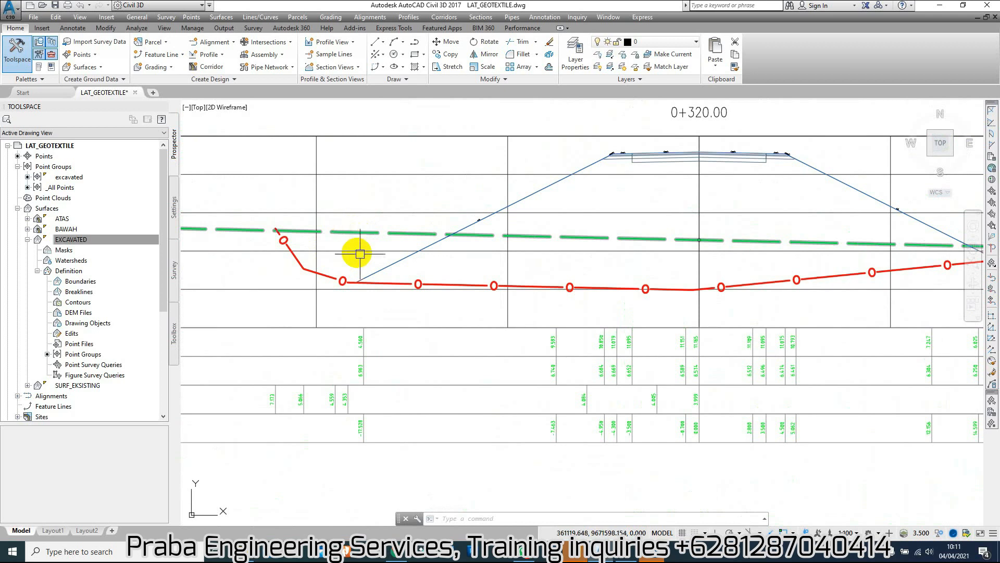
{"action": "scroll", "coordinate": [443, 218], "scroll_direction": "down", "scroll_amount": 3}
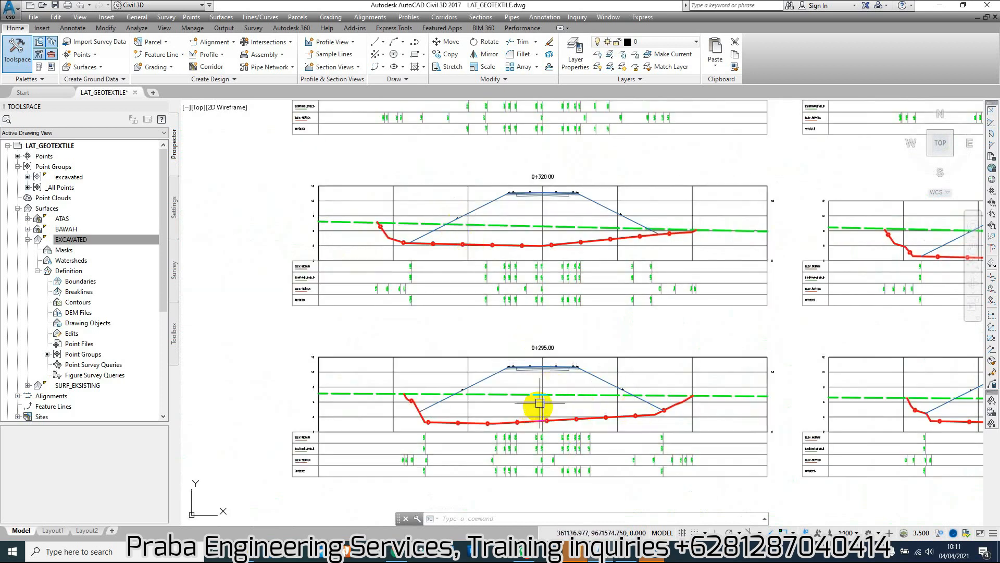
{"action": "scroll", "coordinate": [540, 402], "scroll_direction": "up", "scroll_amount": 2}
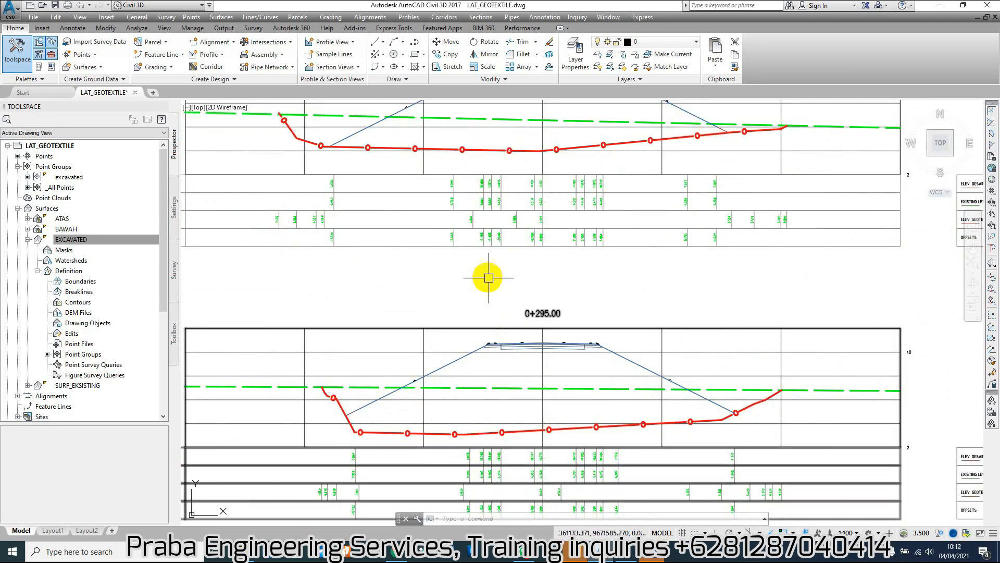
{"action": "scroll", "coordinate": [487, 280], "scroll_direction": "down", "scroll_amount": 2}
{"action": "scroll", "coordinate": [420, 179], "scroll_direction": "up", "scroll_amount": 2}
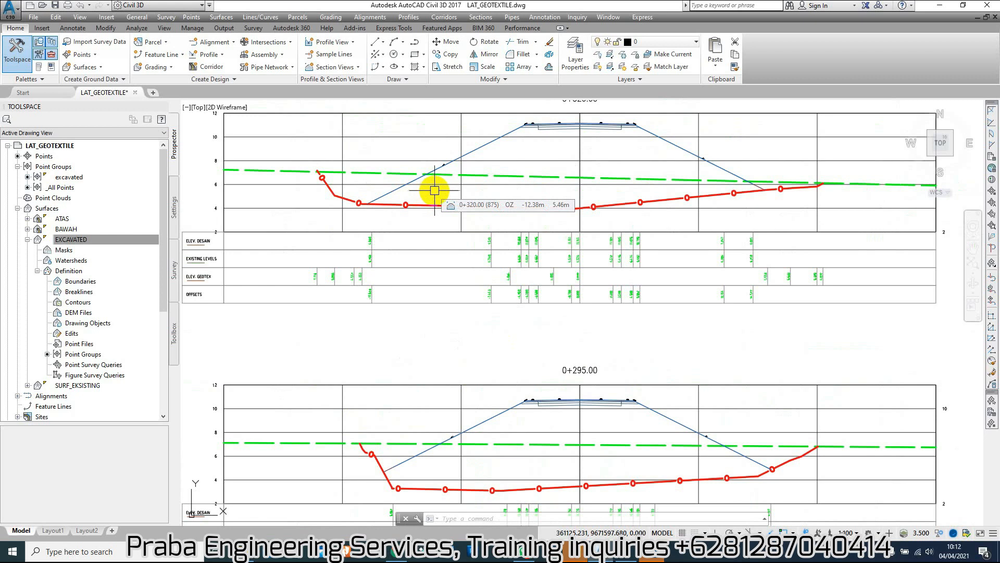
{"action": "scroll", "coordinate": [493, 223], "scroll_direction": "down", "scroll_amount": 4}
{"action": "scroll", "coordinate": [514, 261], "scroll_direction": "up", "scroll_amount": 3}
Compute Cut and Fill materials for the SL_GEOTEXTILE sample line group, with EG as SURF_EKSISTING and DATUM as EXCAVATED.
{"action": "left_click", "coordinate": [480, 16]}
{"action": "left_click", "coordinate": [509, 95]}
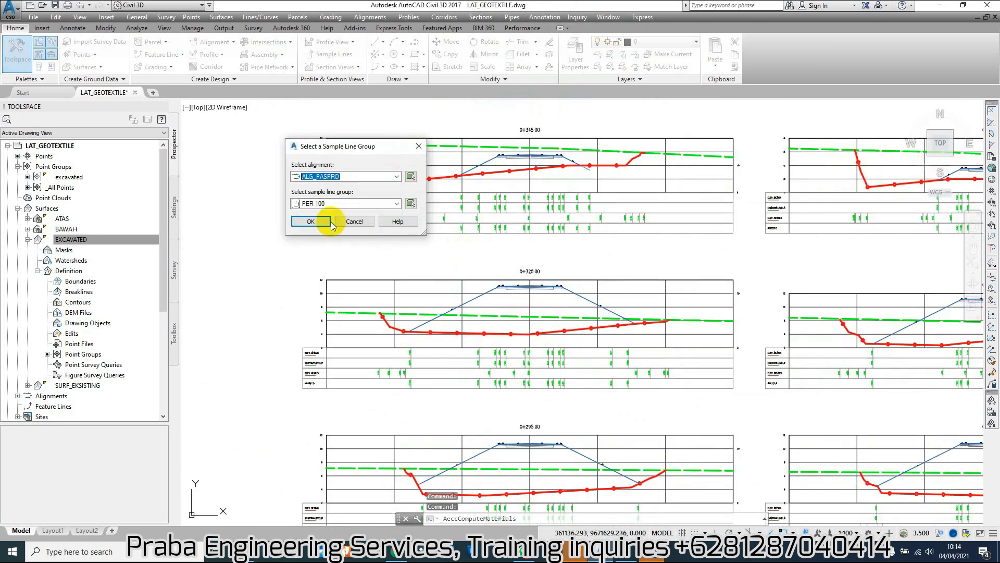
{"action": "left_click", "coordinate": [326, 204]}
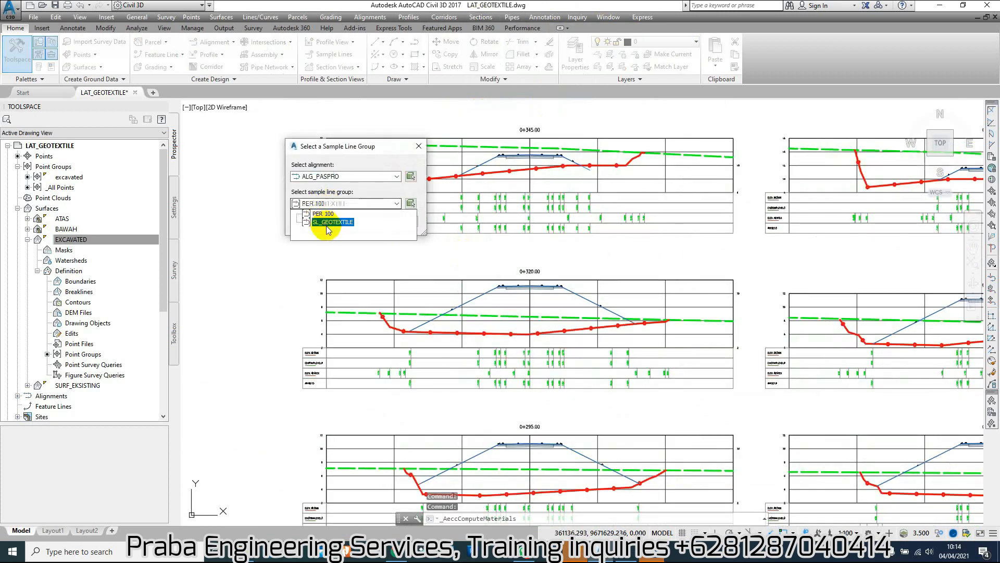
{"action": "left_click", "coordinate": [326, 222]}
{"action": "left_click", "coordinate": [323, 222]}
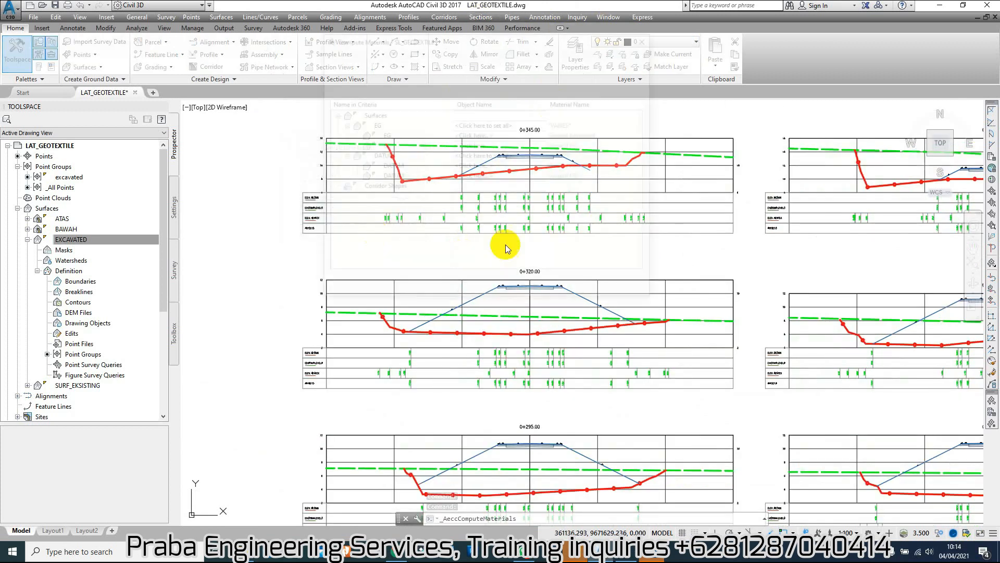
{"action": "left_click", "coordinate": [485, 125]}
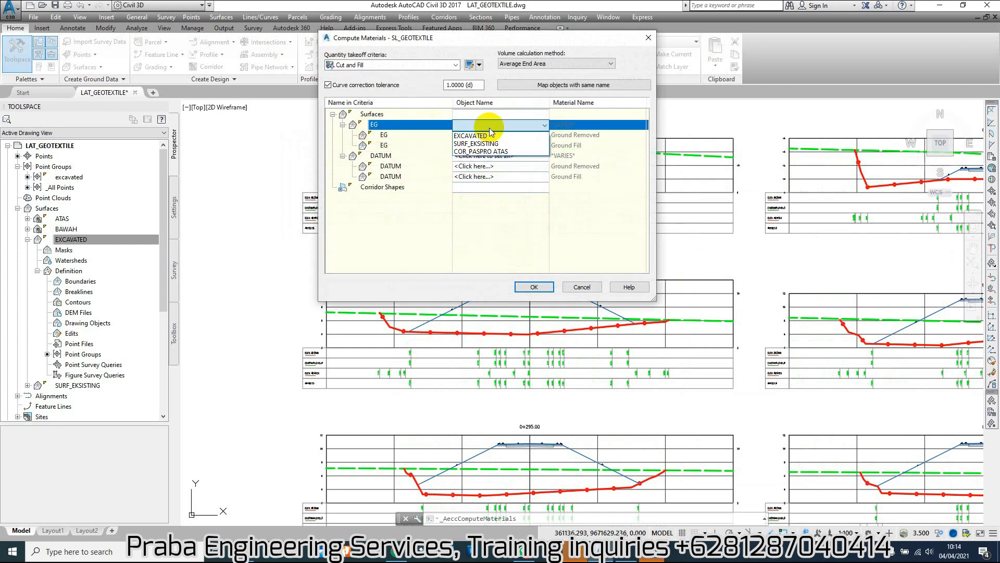
{"action": "left_click", "coordinate": [485, 144]}
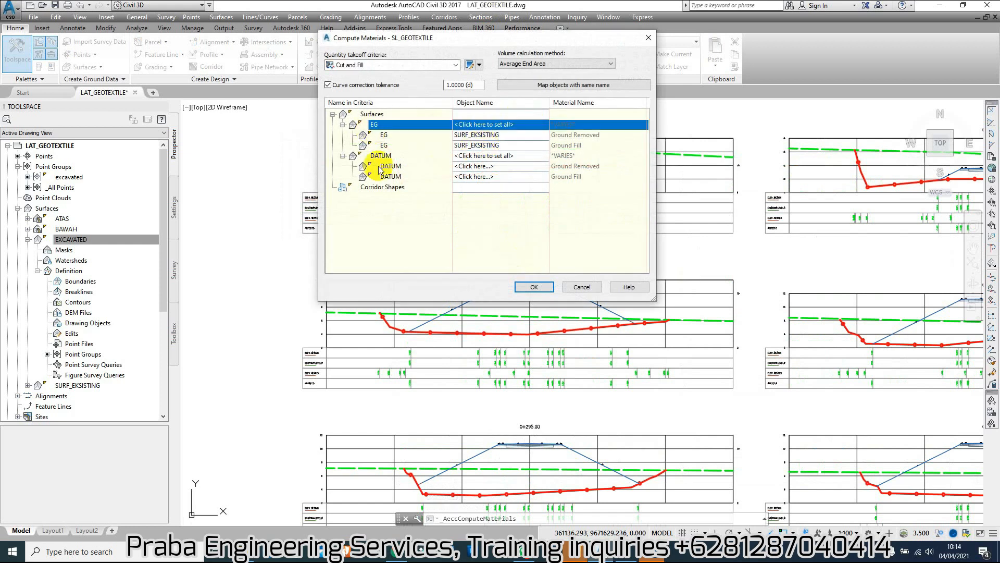
{"action": "left_click", "coordinate": [492, 155]}
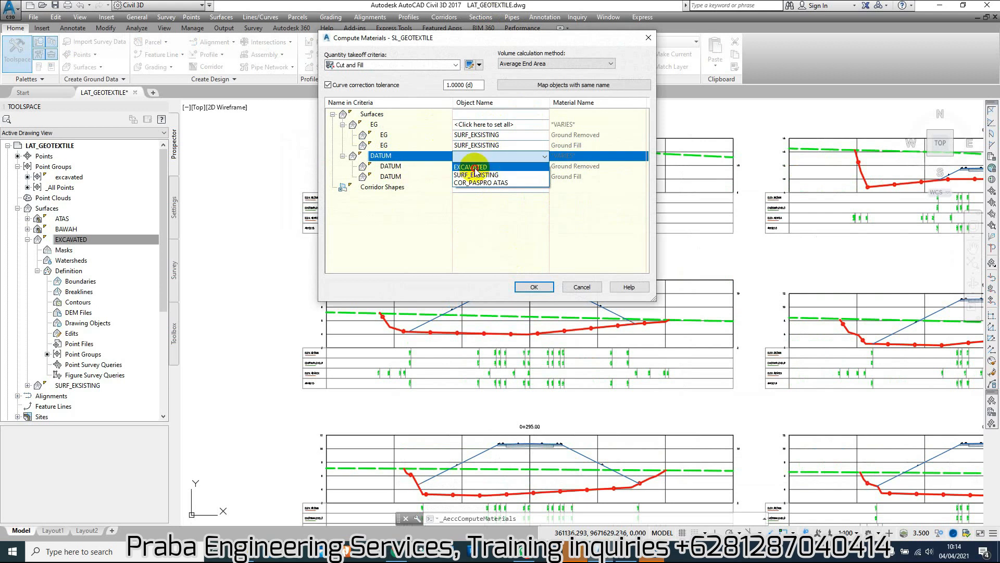
{"action": "left_click", "coordinate": [479, 167]}
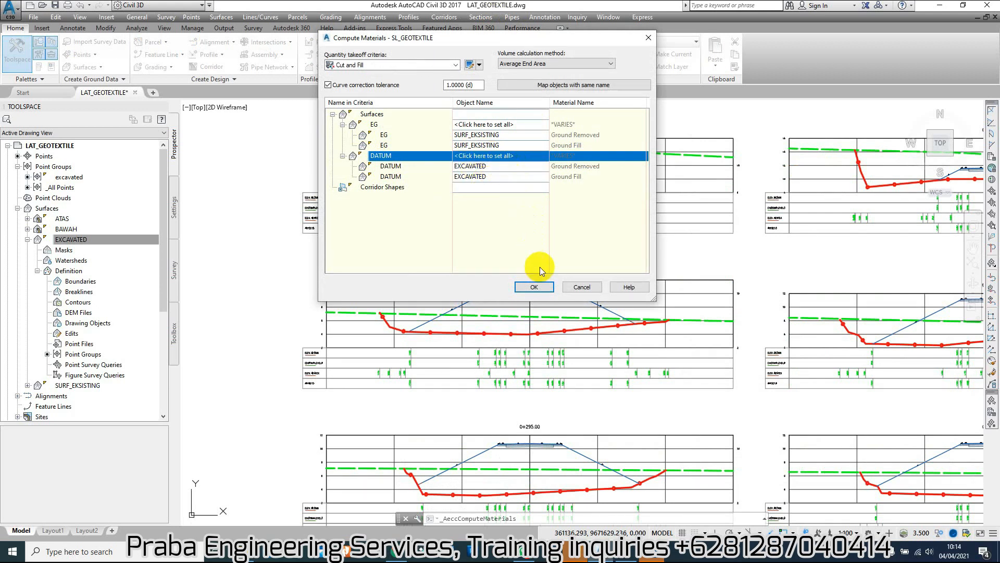
{"action": "left_click", "coordinate": [534, 288]}
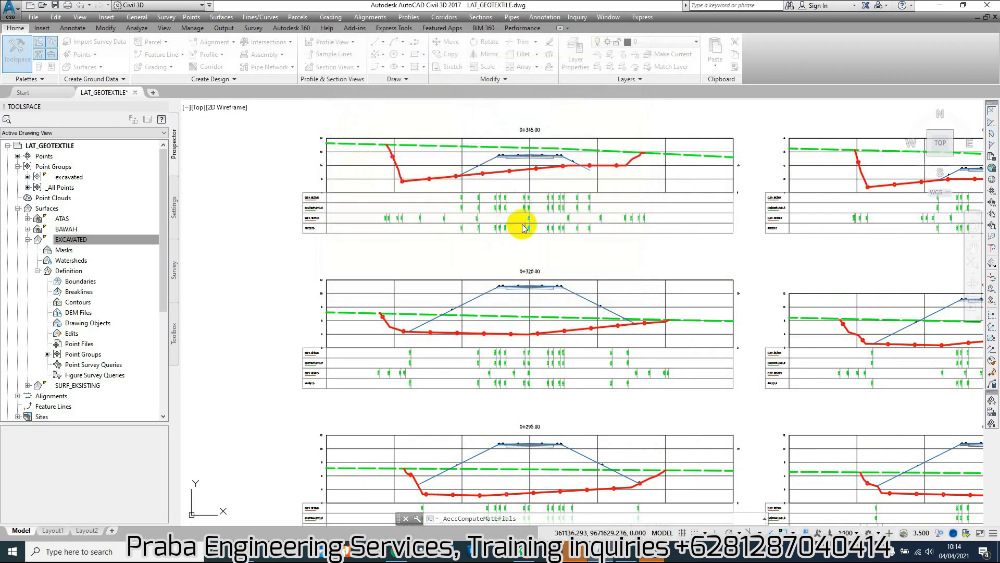
{"action": "left_click", "coordinate": [666, 223]}
Add a Cut and Fill total volume table for the SL_GEOTEXTILE sample line group, with table splitting turned off.
{"action": "scroll", "coordinate": [678, 250], "scroll_direction": "down", "scroll_amount": 5}
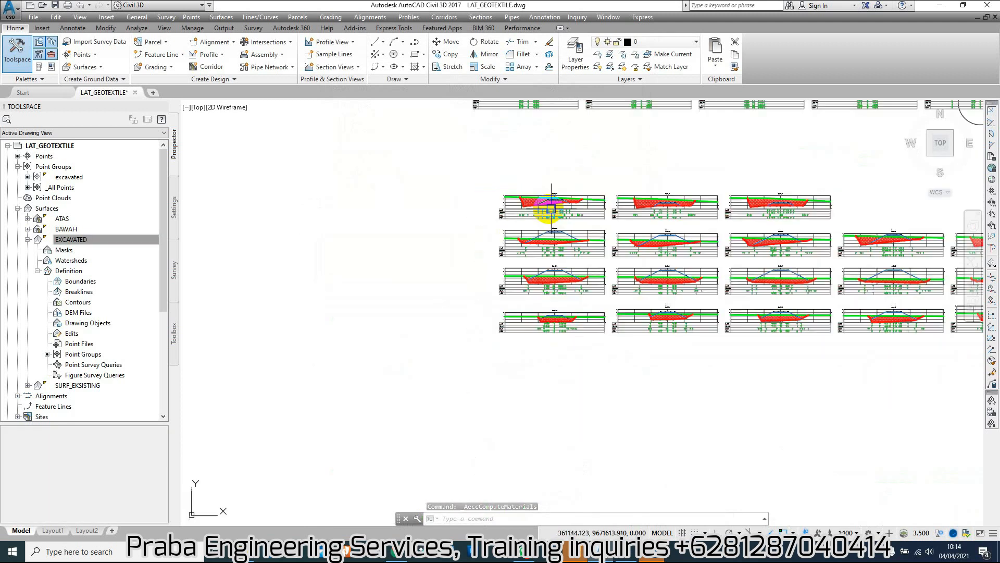
{"action": "scroll", "coordinate": [680, 263], "scroll_direction": "down", "scroll_amount": 2}
{"action": "scroll", "coordinate": [666, 317], "scroll_direction": "up", "scroll_amount": 2}
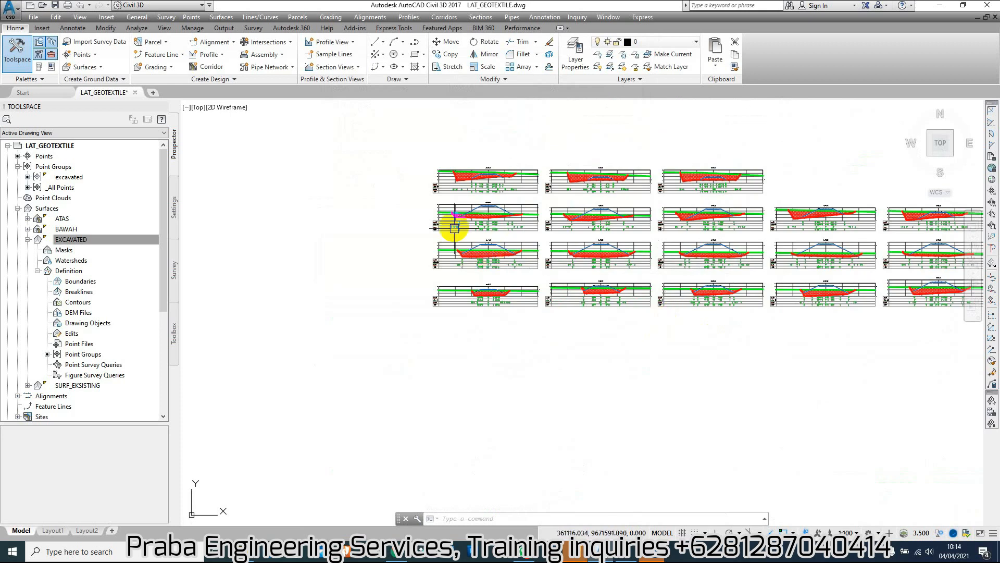
{"action": "left_click", "coordinate": [481, 17]}
{"action": "mouse_move", "coordinate": [502, 136]}
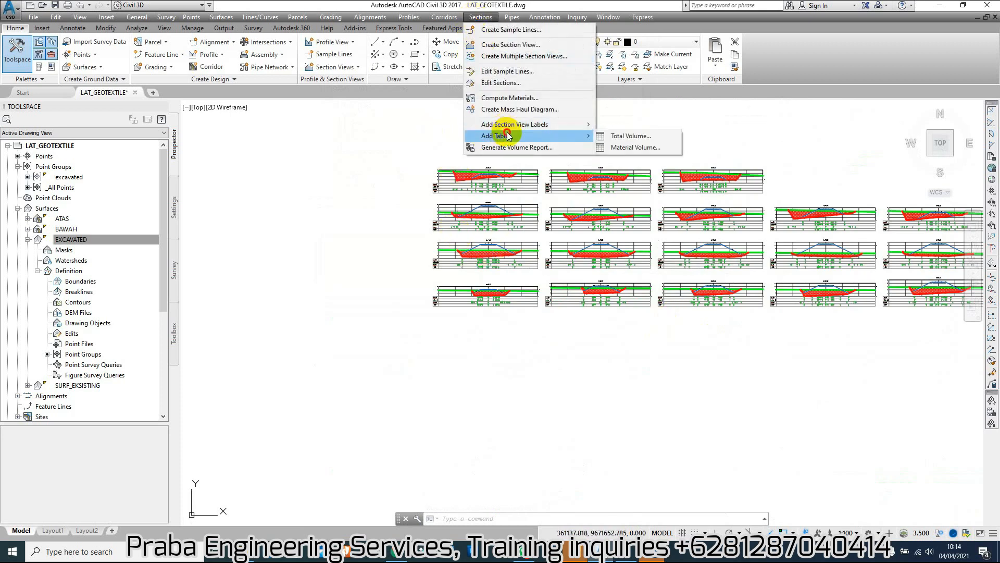
{"action": "left_click", "coordinate": [636, 135]}
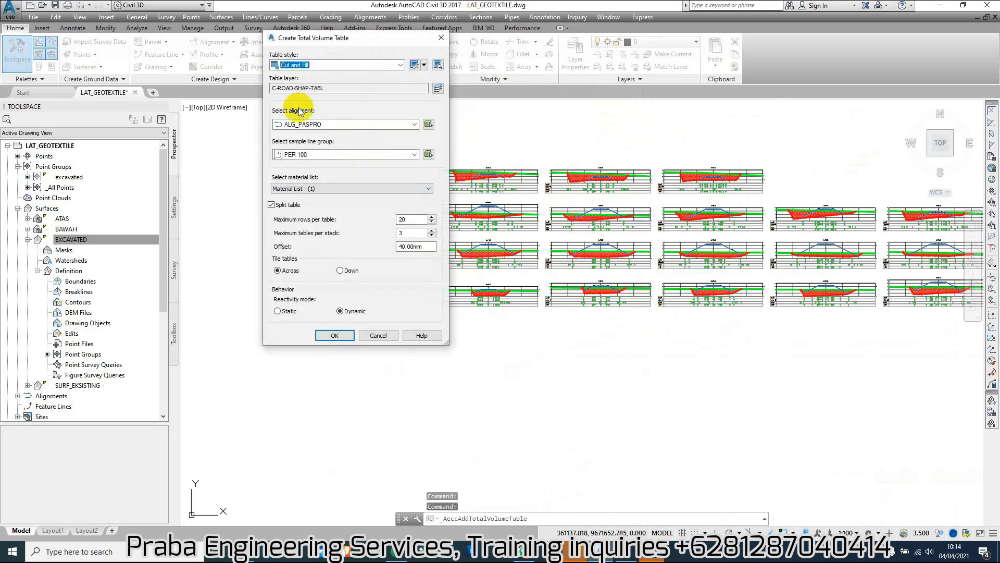
{"action": "left_click", "coordinate": [306, 155]}
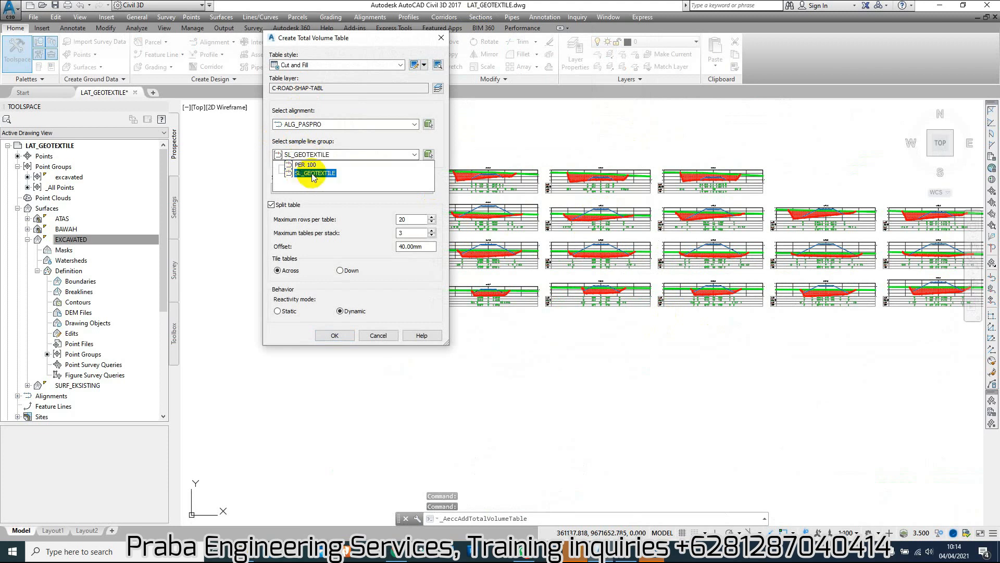
{"action": "left_click", "coordinate": [313, 174]}
{"action": "left_click", "coordinate": [287, 206]}
{"action": "left_click", "coordinate": [335, 335]}
{"action": "scroll", "coordinate": [589, 398], "scroll_direction": "up", "scroll_amount": 6}
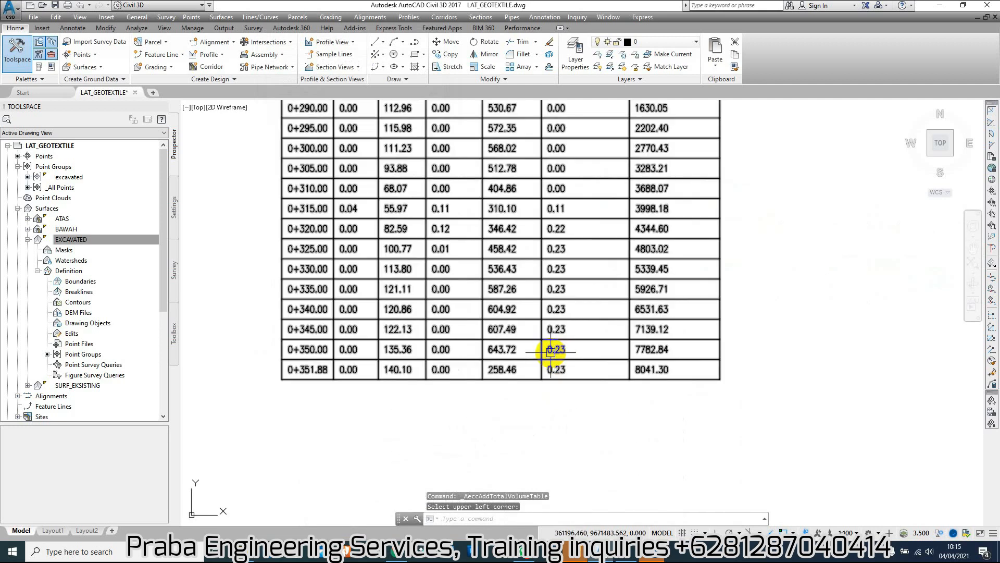
Add an offset elevation label on the excavated side slope of the 0+271.33 geotextile section.
{"action": "scroll", "coordinate": [550, 352], "scroll_direction": "down", "scroll_amount": 2}
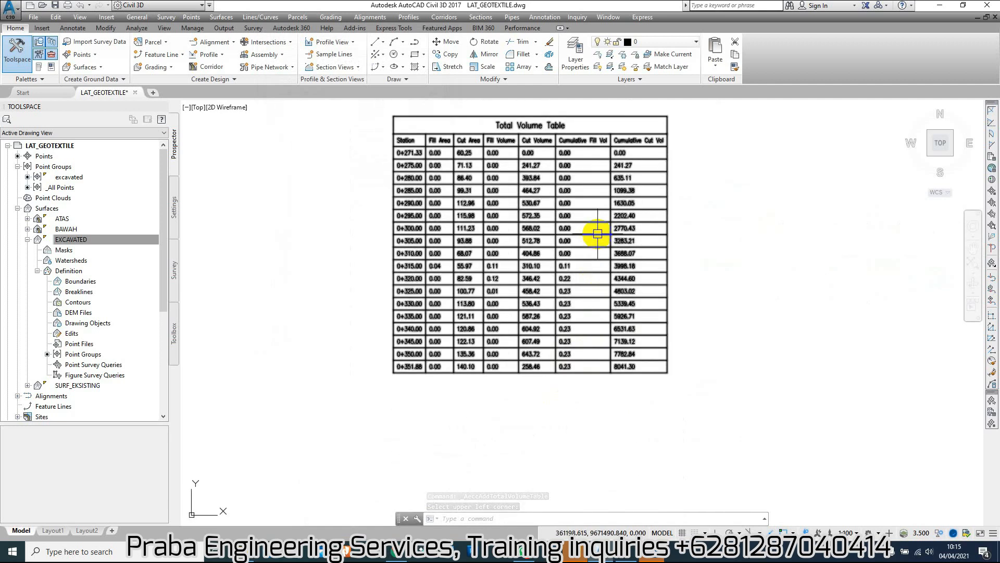
{"action": "scroll", "coordinate": [579, 305], "scroll_direction": "down", "scroll_amount": 8}
{"action": "scroll", "coordinate": [480, 189], "scroll_direction": "up", "scroll_amount": 8}
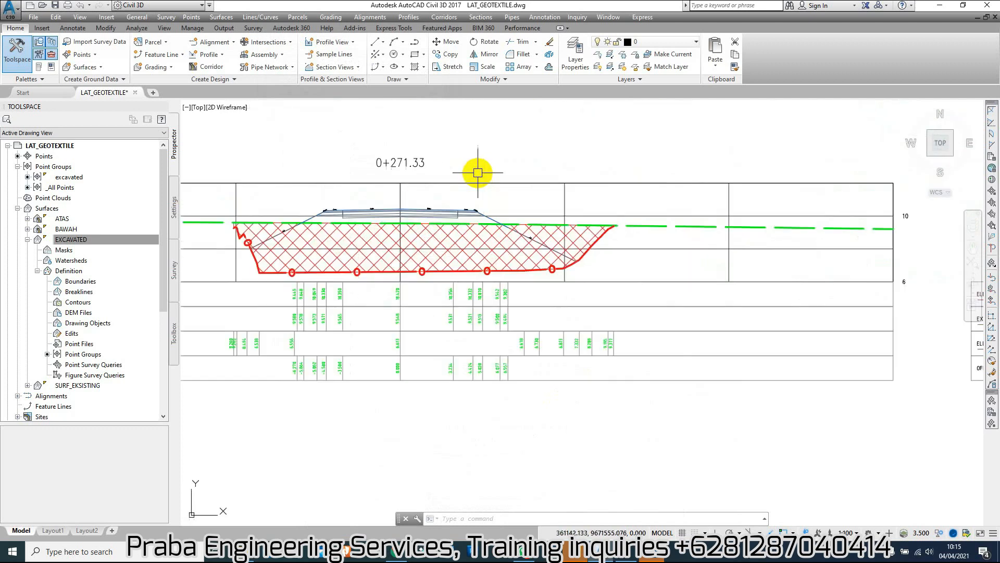
{"action": "left_click", "coordinate": [482, 19]}
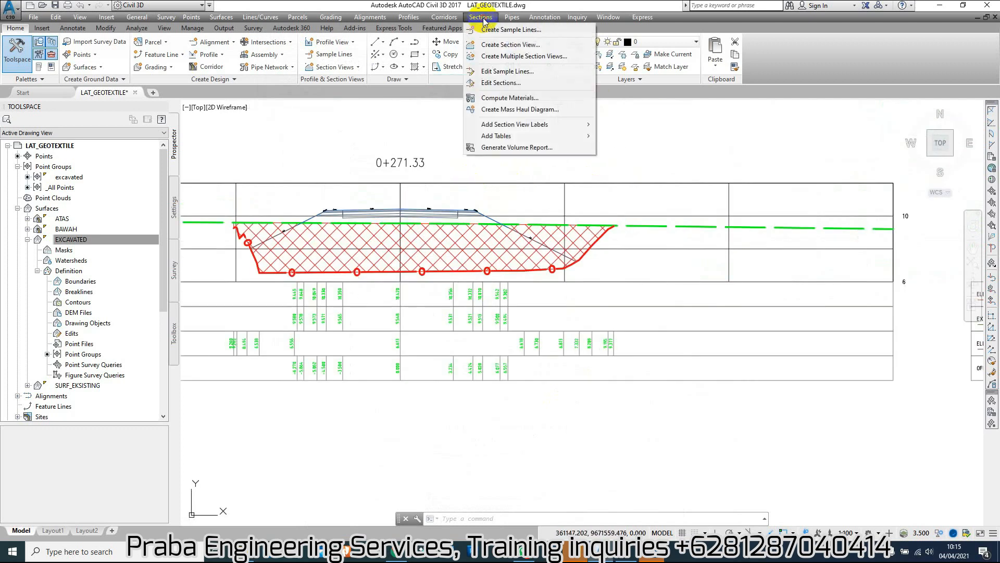
{"action": "left_click", "coordinate": [536, 138]}
{"action": "left_click", "coordinate": [541, 124]}
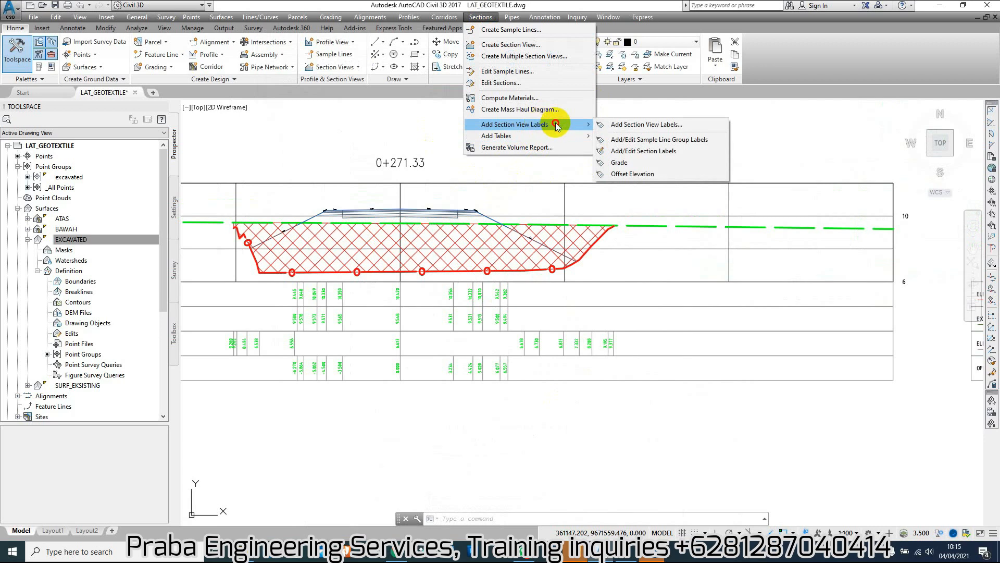
{"action": "left_click", "coordinate": [637, 174]}
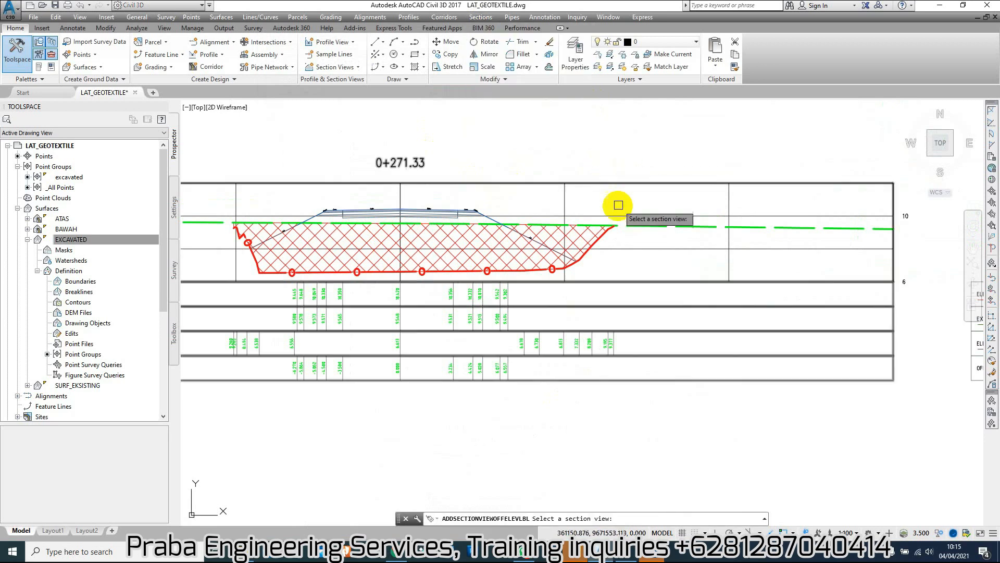
{"action": "scroll", "coordinate": [612, 211], "scroll_direction": "up", "scroll_amount": 2}
{"action": "scroll", "coordinate": [573, 281], "scroll_direction": "up", "scroll_amount": 2}
{"action": "left_click", "coordinate": [567, 280]}
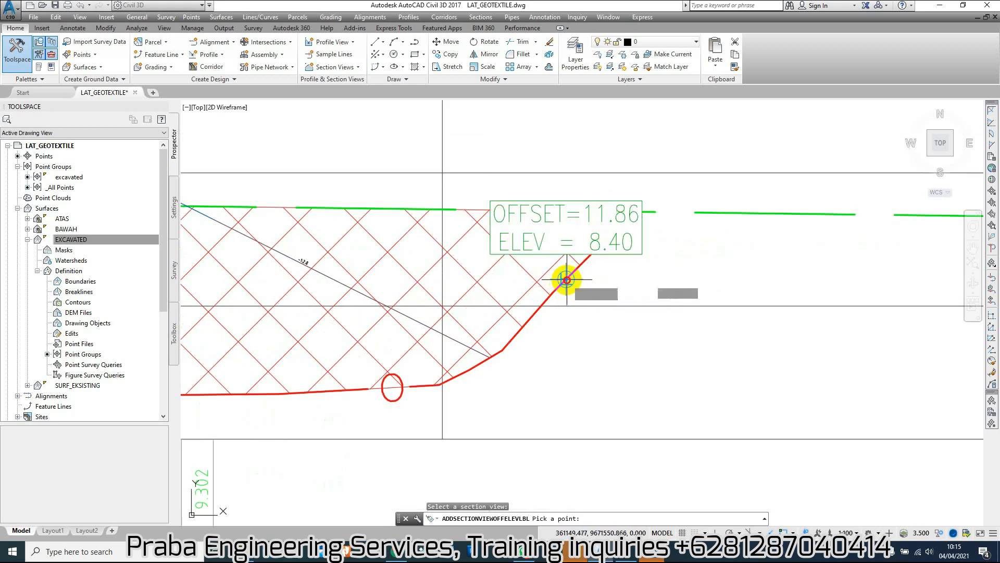
{"action": "key", "text": "Escape"}
Move the offset elevation label's text clear of the excavated slope so that it hangs on a leader.
{"action": "scroll", "coordinate": [611, 185], "scroll_direction": "down", "scroll_amount": 2}
{"action": "scroll", "coordinate": [591, 202], "scroll_direction": "up", "scroll_amount": 2}
{"action": "left_click", "coordinate": [585, 195]}
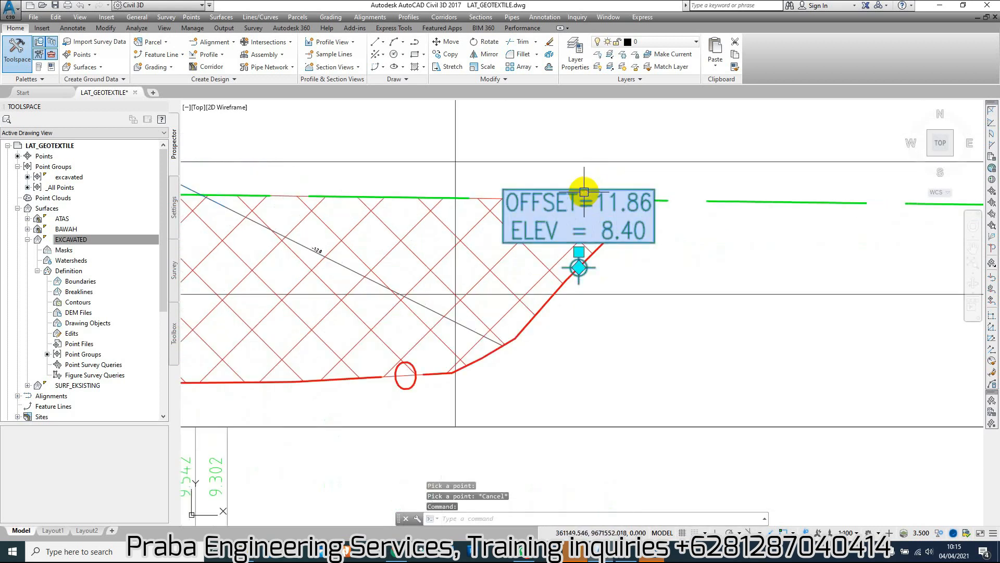
{"action": "left_click", "coordinate": [579, 252]}
{"action": "left_click", "coordinate": [674, 336]}
{"action": "key", "text": "Escape"}
{"action": "scroll", "coordinate": [658, 283], "scroll_direction": "down", "scroll_amount": 2}
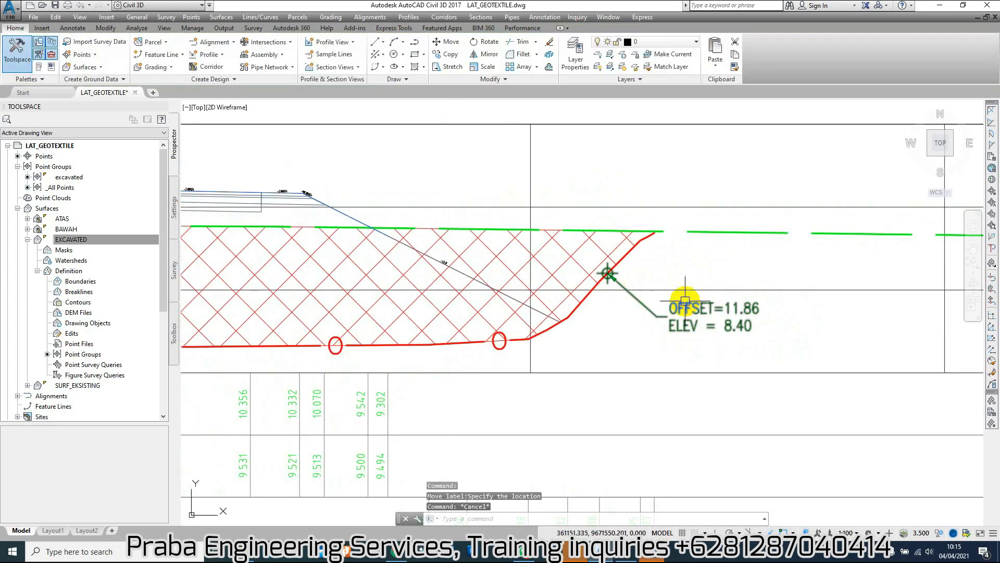
Create a copy of the label's Offset over Elevation style named LABEL GEOTEXTILE.
{"action": "scroll", "coordinate": [686, 299], "scroll_direction": "up", "scroll_amount": 2}
{"action": "left_click", "coordinate": [695, 316]}
{"action": "right_click", "coordinate": [695, 316]}
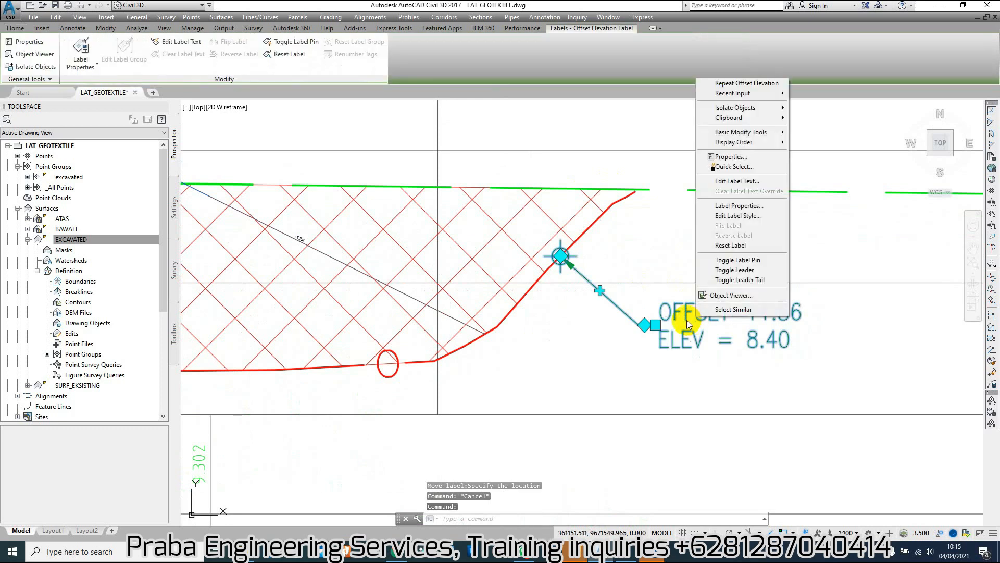
{"action": "left_click", "coordinate": [739, 213]}
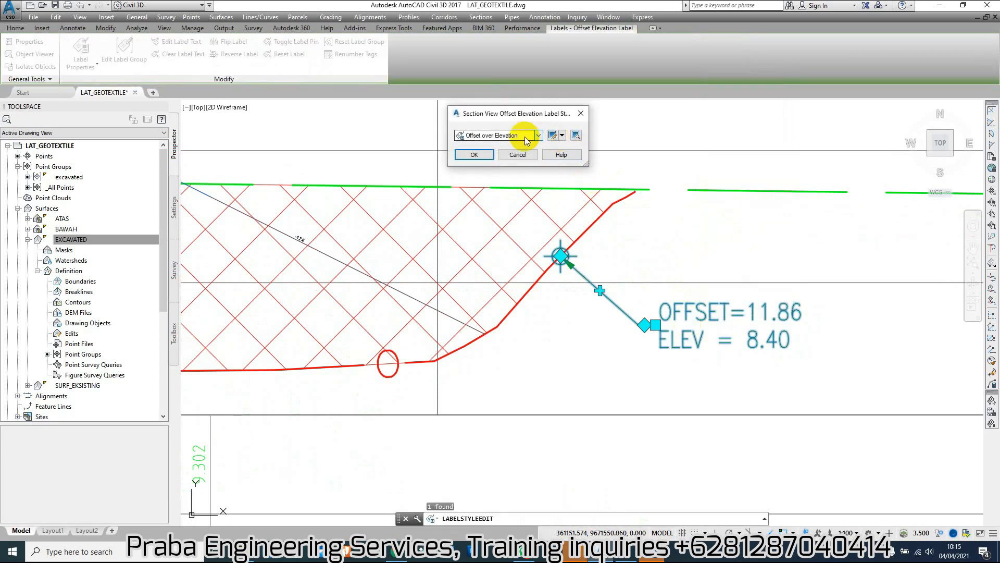
{"action": "left_click", "coordinate": [503, 136]}
{"action": "left_click", "coordinate": [503, 137]}
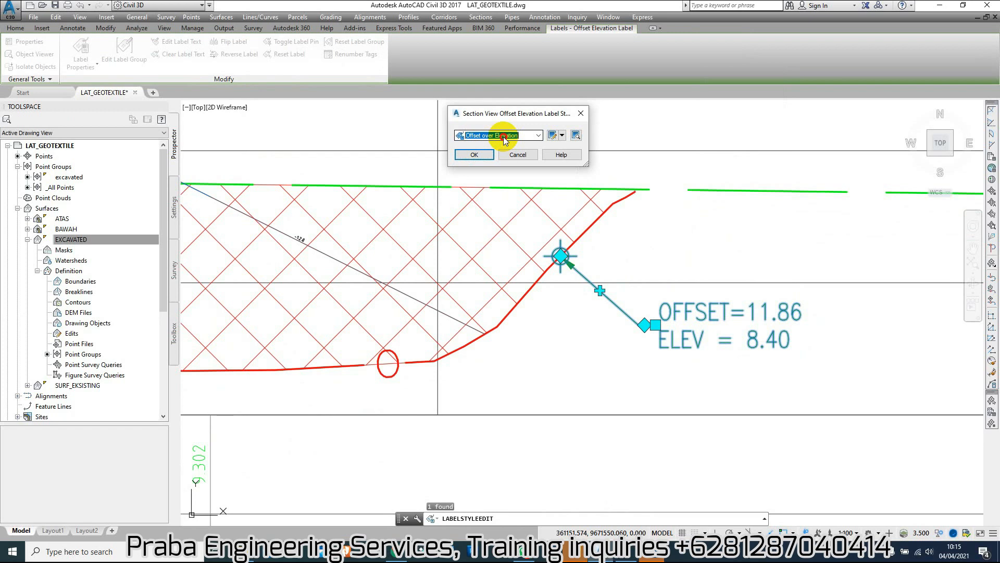
{"action": "left_click", "coordinate": [564, 136]}
{"action": "left_click", "coordinate": [600, 157]}
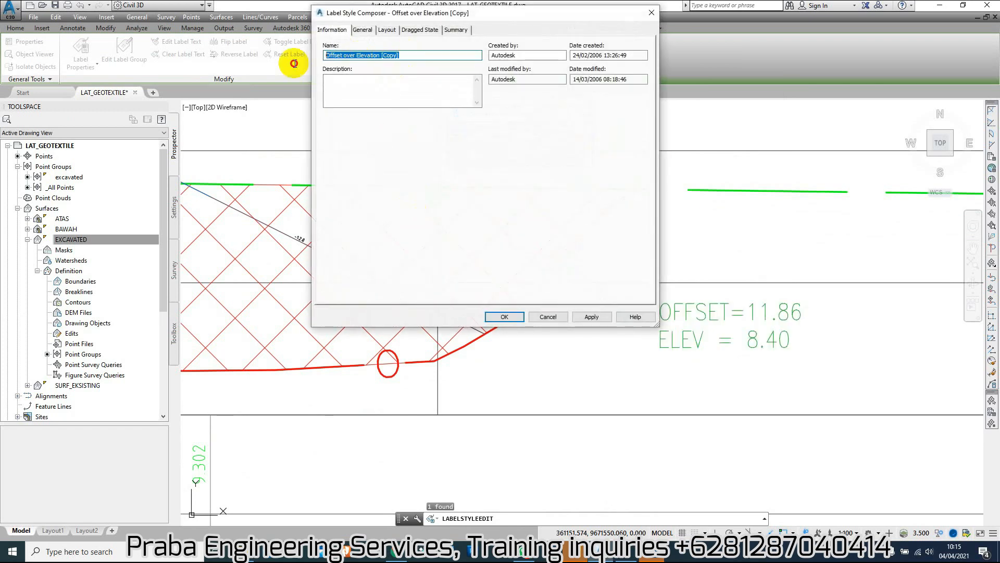
{"action": "type", "text": "LABEL GEOTEXTILE"}
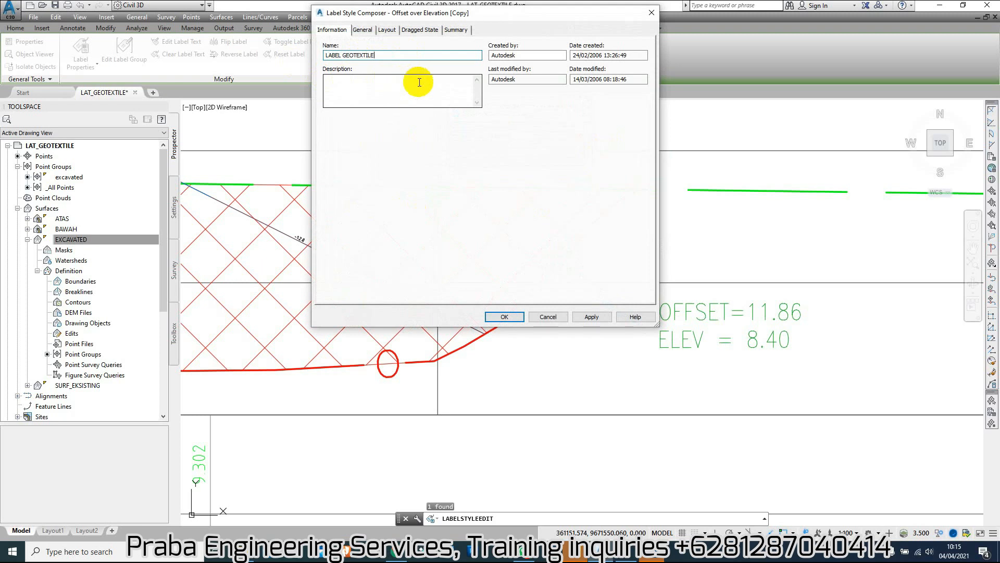
Rename the style's text component GEOTEXTILE, replace its offset and elevation contents with the text GEOTEXTILE, and apply the style.
{"action": "left_click", "coordinate": [362, 30]}
{"action": "left_click", "coordinate": [388, 31]}
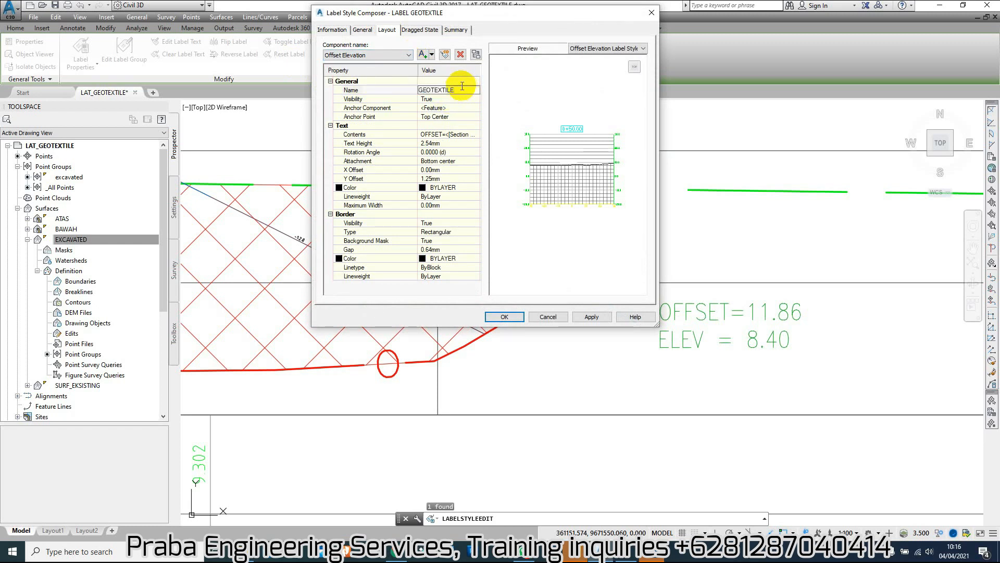
{"action": "left_click", "coordinate": [459, 135]}
{"action": "left_click", "coordinate": [475, 135]}
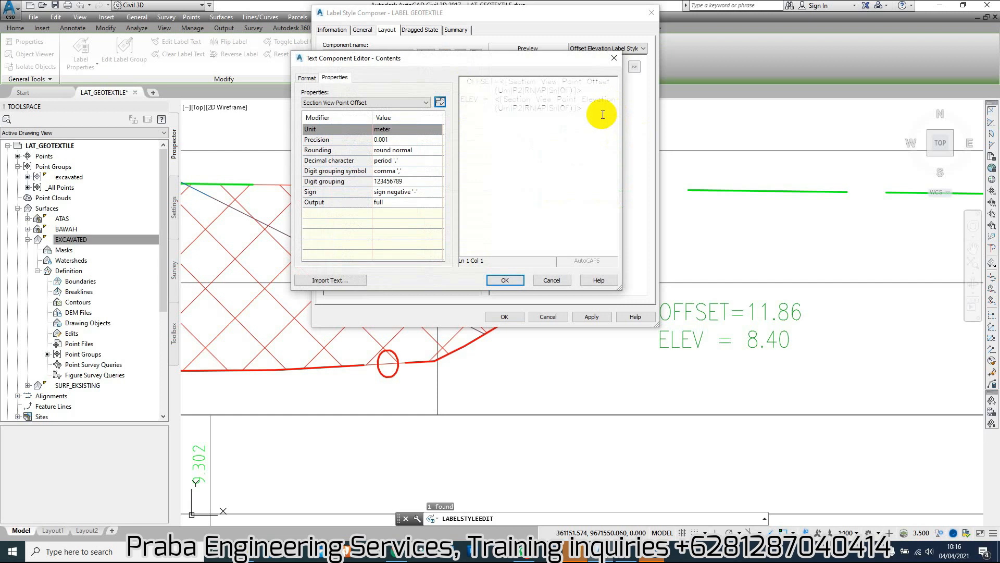
{"action": "left_click_drag", "start_coordinate": [603, 114], "coordinate": [452, 74]}
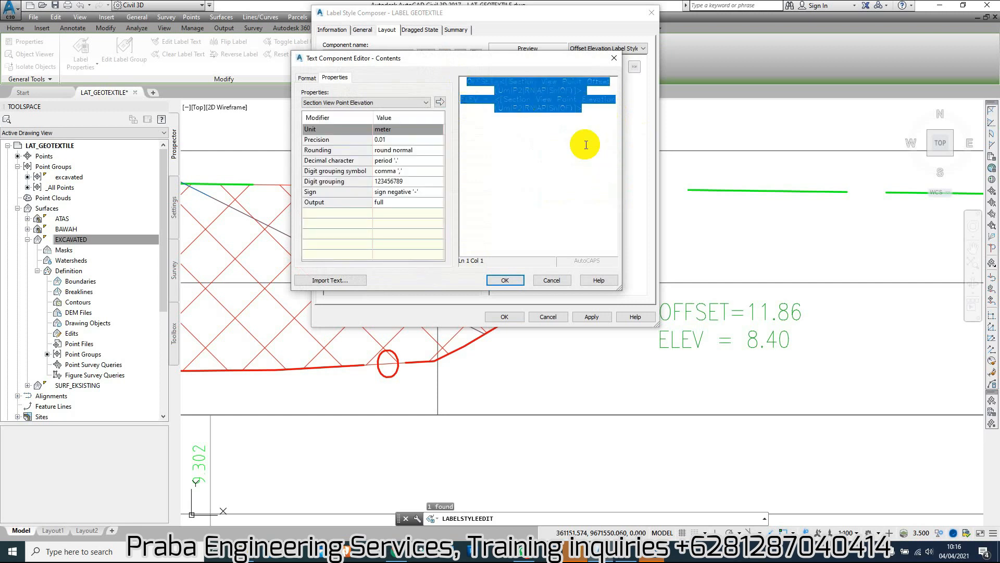
{"action": "type", "text": "OTEXTILE"}
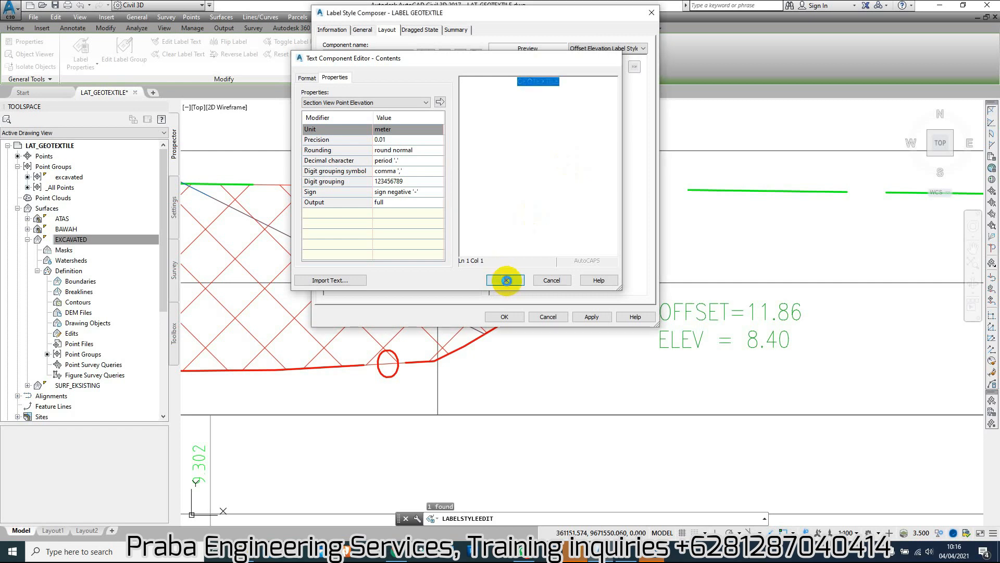
{"action": "left_click", "coordinate": [505, 279]}
{"action": "left_click", "coordinate": [505, 316]}
{"action": "left_click", "coordinate": [474, 156]}
{"action": "scroll", "coordinate": [606, 289], "scroll_direction": "down", "scroll_amount": 2}
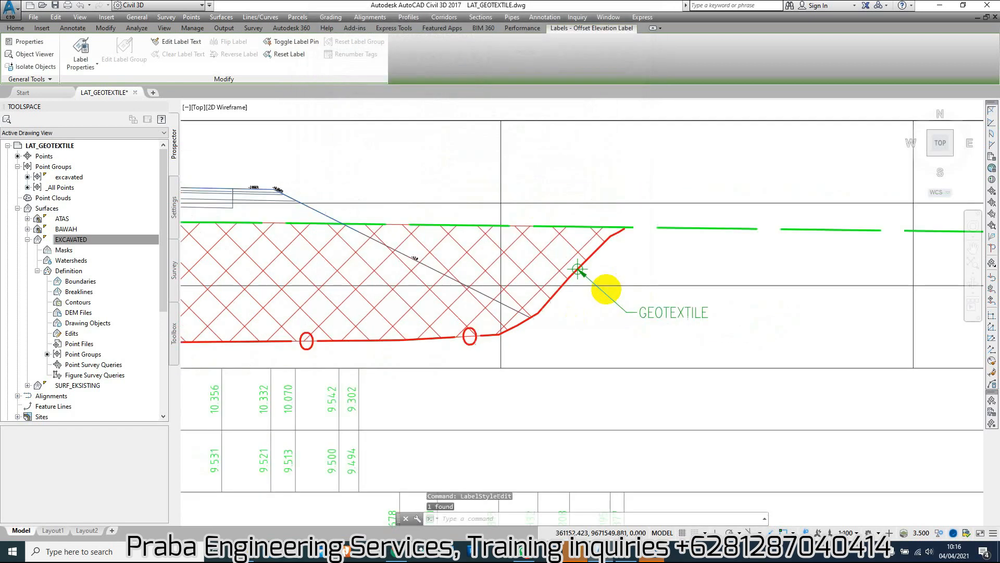
{"action": "key", "text": "Escape"}
{"action": "scroll", "coordinate": [606, 288], "scroll_direction": "down", "scroll_amount": 6}
{"action": "scroll", "coordinate": [685, 233], "scroll_direction": "up", "scroll_amount": 5}
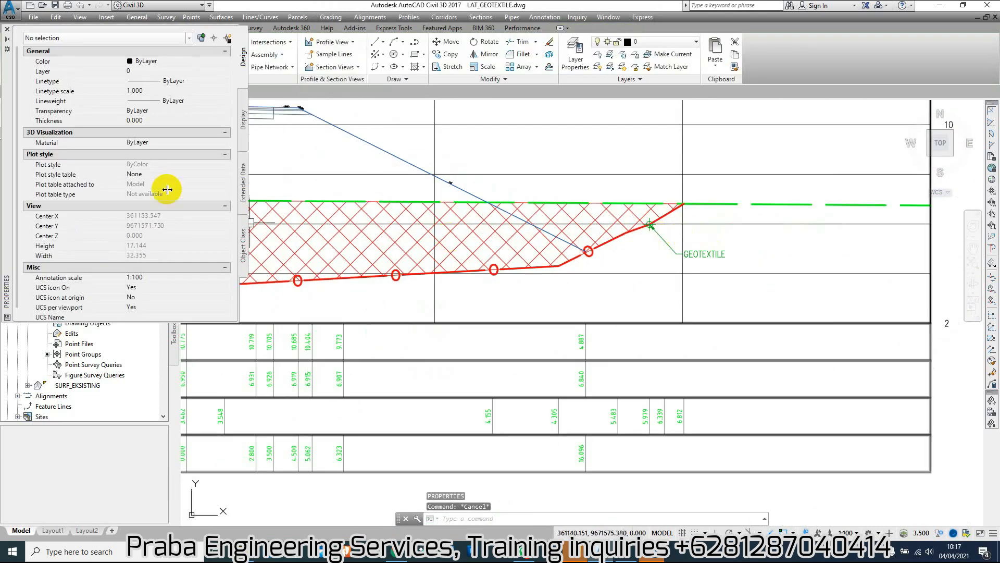
{"action": "left_click", "coordinate": [7, 29]}
{"action": "scroll", "coordinate": [643, 233], "scroll_direction": "down", "scroll_amount": 1}
{"action": "scroll", "coordinate": [585, 257], "scroll_direction": "up", "scroll_amount": 3}
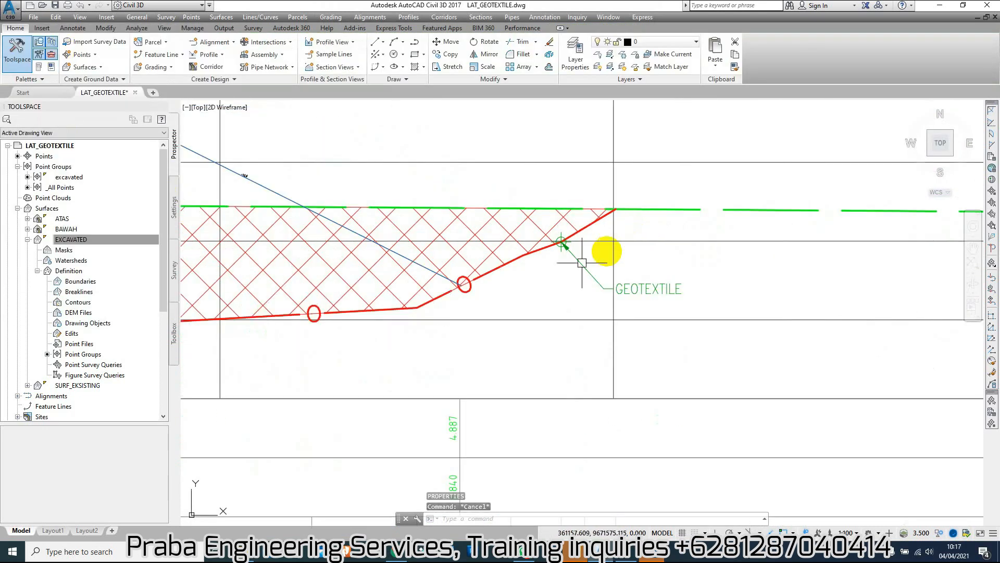
{"action": "scroll", "coordinate": [636, 263], "scroll_direction": "down", "scroll_amount": 7}
{"action": "scroll", "coordinate": [542, 253], "scroll_direction": "up", "scroll_amount": 6}
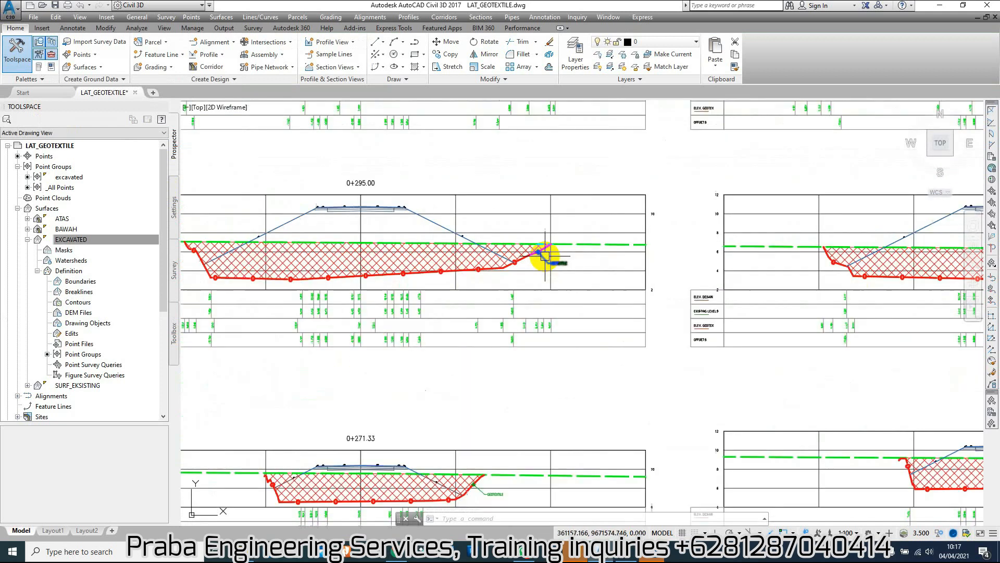
{"action": "left_click", "coordinate": [549, 242]}
{"action": "scroll", "coordinate": [549, 242], "scroll_direction": "up", "scroll_amount": 4}
{"action": "right_click", "coordinate": [527, 286]}
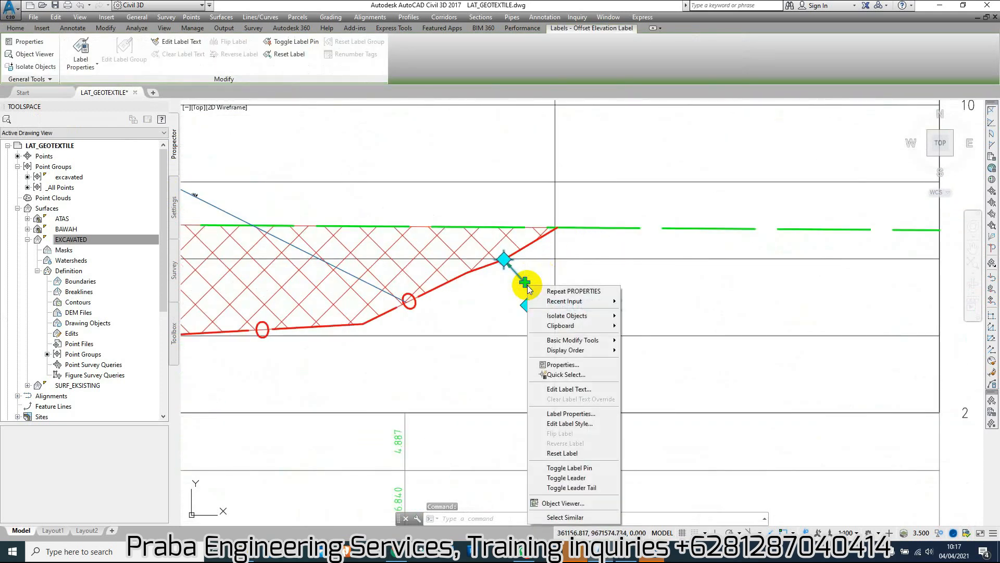
{"action": "key", "text": "Escape"}
{"action": "key", "text": "Escape"}
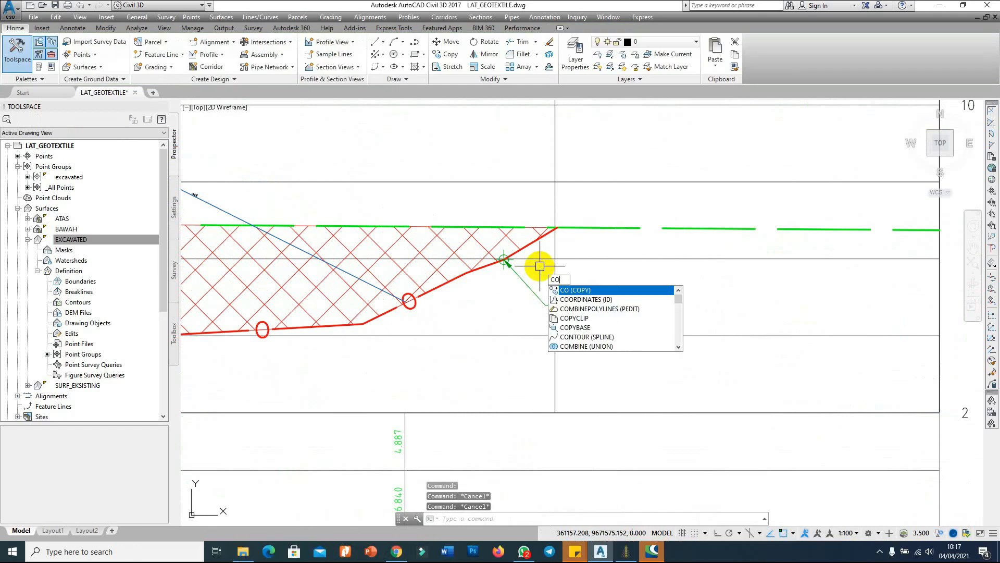
Copy the GEOTEXTILE label from the 0+295.00 section onto the excavated slopes of the 0+320.00 and 0+345.00 sections.
{"action": "key", "text": "space"}
{"action": "left_click", "coordinate": [523, 282]}
{"action": "key", "text": "space"}
{"action": "left_click", "coordinate": [503, 259]}
{"action": "scroll", "coordinate": [516, 258], "scroll_direction": "down", "scroll_amount": 6}
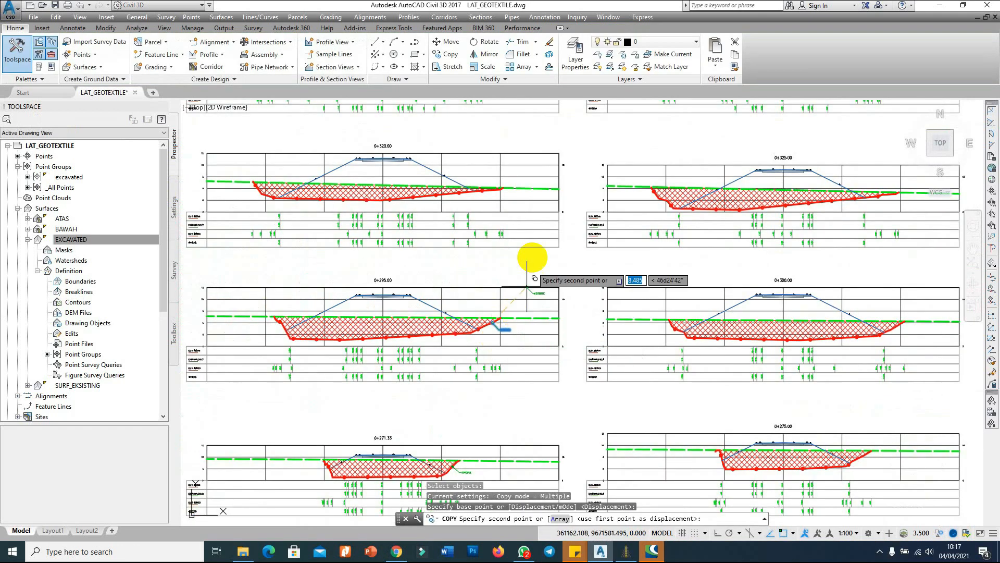
{"action": "scroll", "coordinate": [464, 185], "scroll_direction": "up", "scroll_amount": 4}
{"action": "left_click", "coordinate": [449, 179]}
{"action": "scroll", "coordinate": [499, 285], "scroll_direction": "down", "scroll_amount": 7}
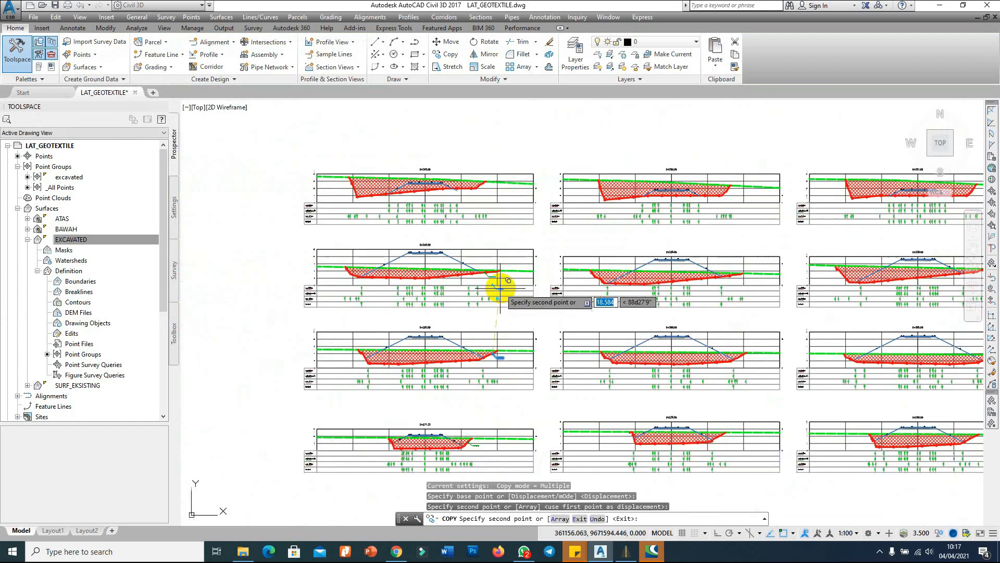
{"action": "scroll", "coordinate": [475, 202], "scroll_direction": "up", "scroll_amount": 8}
{"action": "left_click", "coordinate": [502, 230]}
{"action": "scroll", "coordinate": [414, 224], "scroll_direction": "down", "scroll_amount": 6}
{"action": "scroll", "coordinate": [415, 225], "scroll_direction": "down", "scroll_amount": 2}
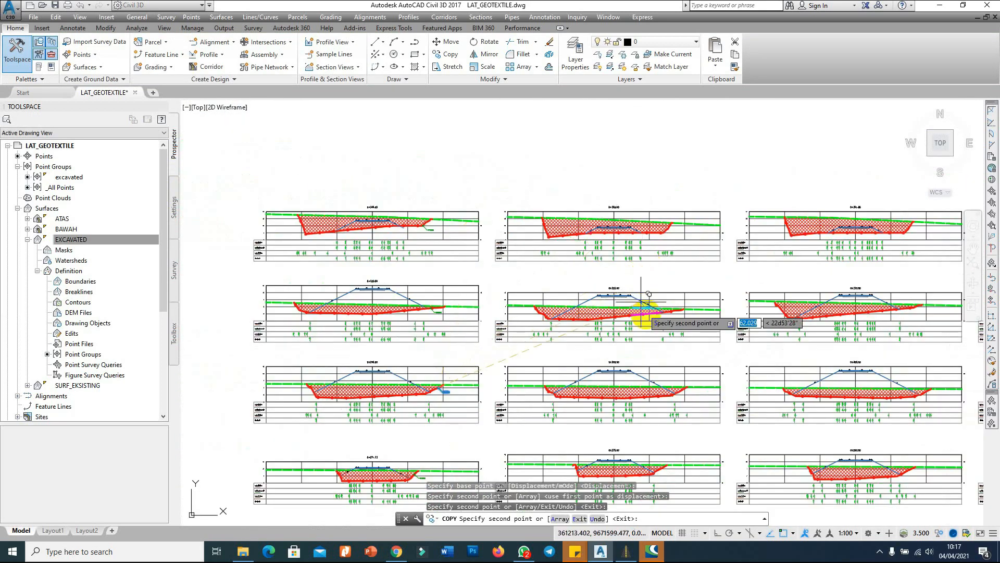
Place further copies of the GEOTEXTILE label on the excavated surface of the 0+350.00 and 0+325.00 sections.
{"action": "scroll", "coordinate": [670, 227], "scroll_direction": "up", "scroll_amount": 9}
{"action": "left_click", "coordinate": [635, 237]}
{"action": "scroll", "coordinate": [637, 235], "scroll_direction": "down", "scroll_amount": 8}
{"action": "scroll", "coordinate": [610, 322], "scroll_direction": "up", "scroll_amount": 8}
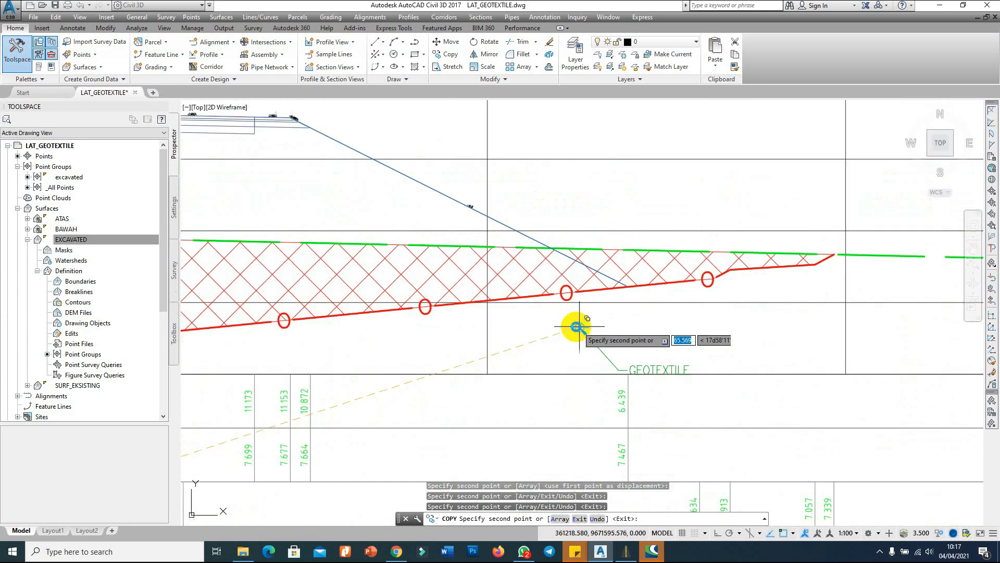
{"action": "left_click", "coordinate": [523, 292]}
{"action": "scroll", "coordinate": [565, 220], "scroll_direction": "down", "scroll_amount": 10}
{"action": "key", "text": "Escape"}
Review the labelled geotextile sections alongside the circled 0+300.00 section in the other section group, and the corridor plan.
{"action": "scroll", "coordinate": [592, 315], "scroll_direction": "down", "scroll_amount": 7}
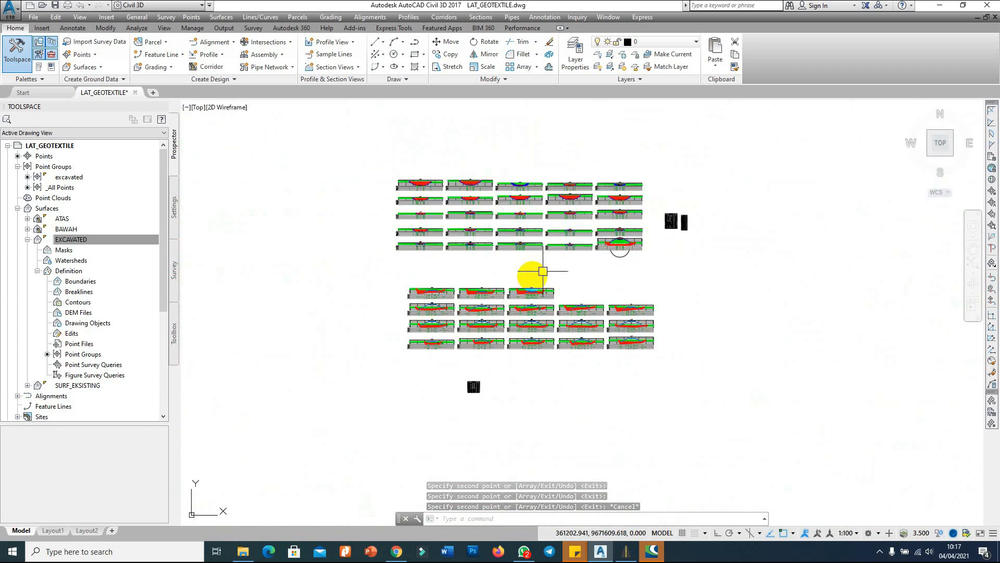
{"action": "scroll", "coordinate": [596, 233], "scroll_direction": "up", "scroll_amount": 6}
{"action": "scroll", "coordinate": [689, 270], "scroll_direction": "up", "scroll_amount": 6}
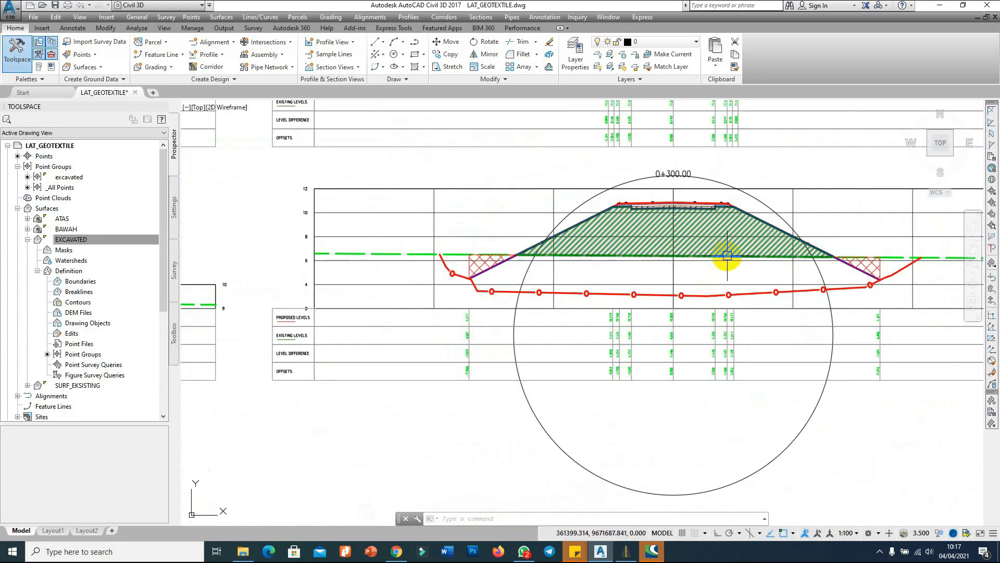
{"action": "scroll", "coordinate": [737, 259], "scroll_direction": "down", "scroll_amount": 6}
{"action": "scroll", "coordinate": [636, 313], "scroll_direction": "down", "scroll_amount": 5}
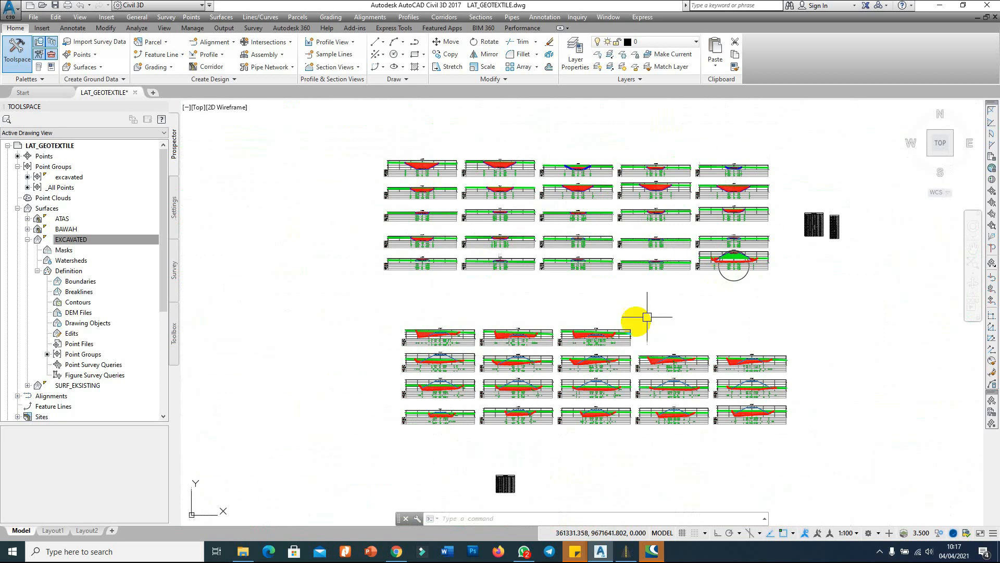
{"action": "scroll", "coordinate": [445, 335], "scroll_direction": "up", "scroll_amount": 7}
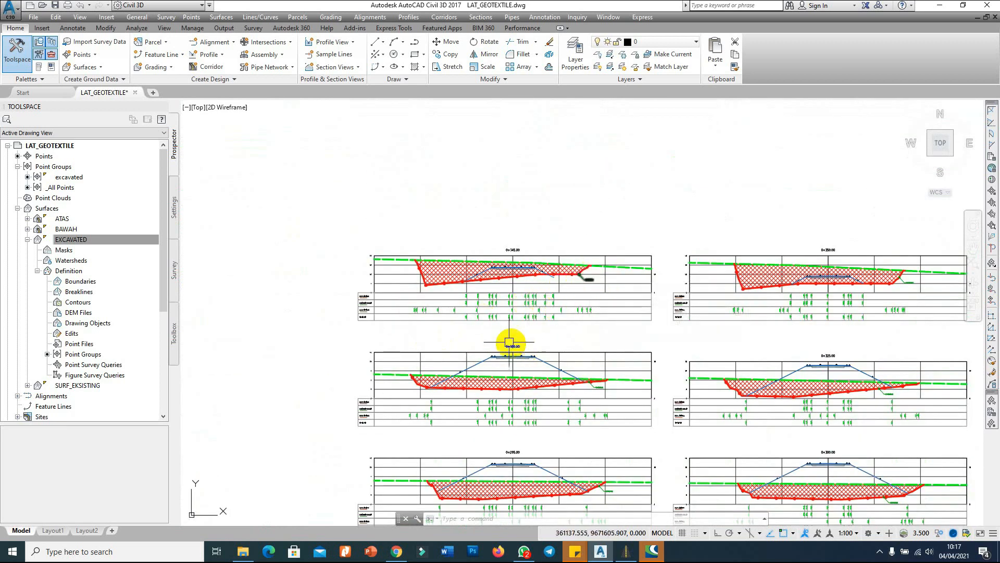
{"action": "scroll", "coordinate": [453, 397], "scroll_direction": "up", "scroll_amount": 3}
{"action": "scroll", "coordinate": [502, 290], "scroll_direction": "down", "scroll_amount": 6}
{"action": "scroll", "coordinate": [593, 487], "scroll_direction": "up", "scroll_amount": 4}
{"action": "scroll", "coordinate": [593, 487], "scroll_direction": "up", "scroll_amount": 3}
{"action": "scroll", "coordinate": [604, 385], "scroll_direction": "down", "scroll_amount": 5}
{"action": "scroll", "coordinate": [563, 312], "scroll_direction": "up", "scroll_amount": 6}
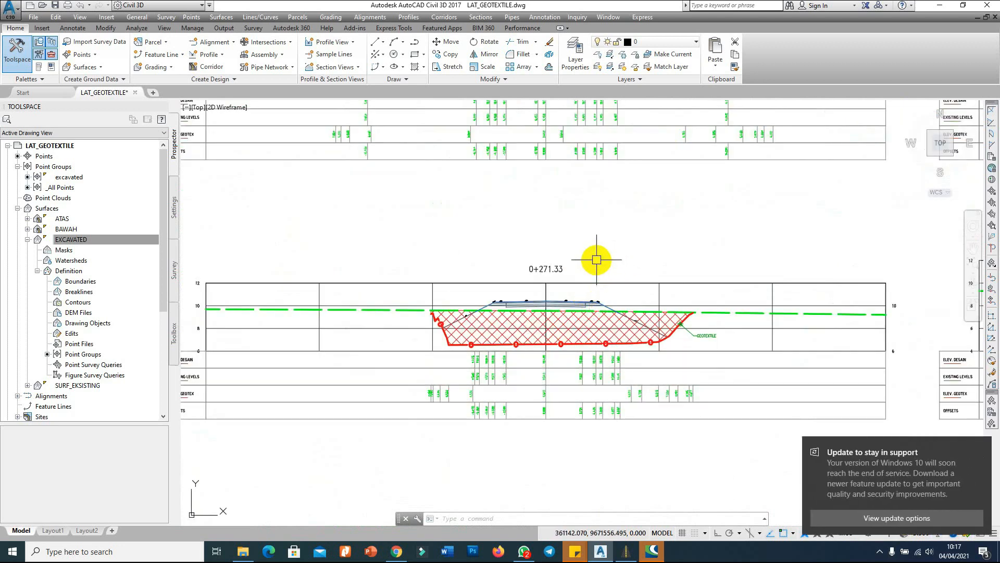
{"action": "scroll", "coordinate": [605, 271], "scroll_direction": "down", "scroll_amount": 5}
{"action": "scroll", "coordinate": [750, 247], "scroll_direction": "up", "scroll_amount": 6}
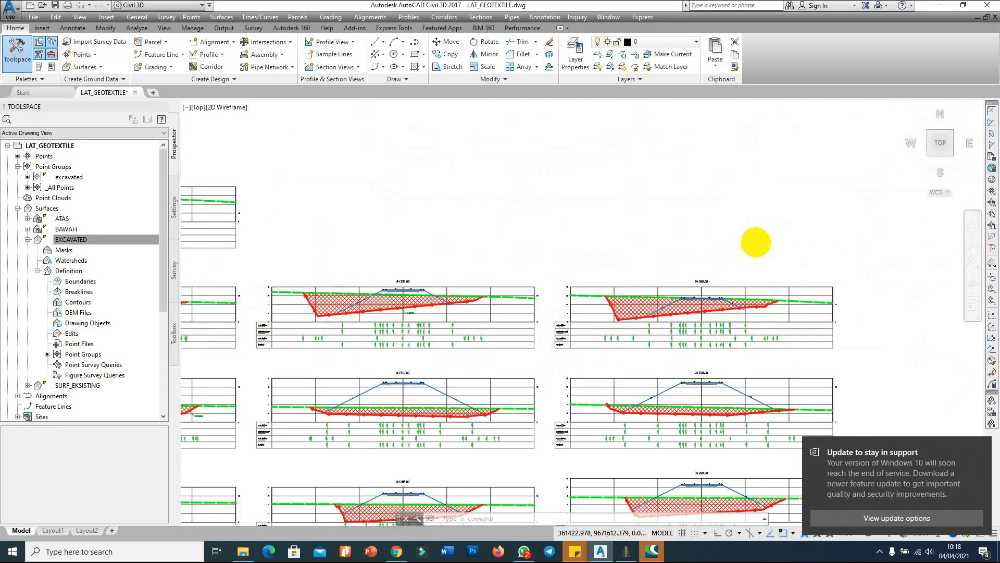
{"action": "scroll", "coordinate": [716, 216], "scroll_direction": "down", "scroll_amount": 8}
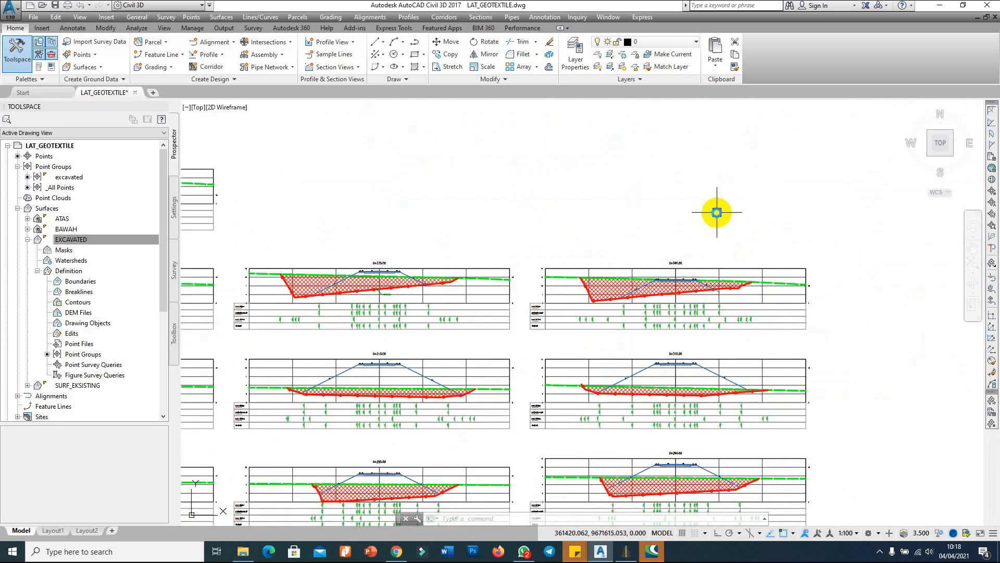
{"action": "scroll", "coordinate": [701, 256], "scroll_direction": "down", "scroll_amount": 2}
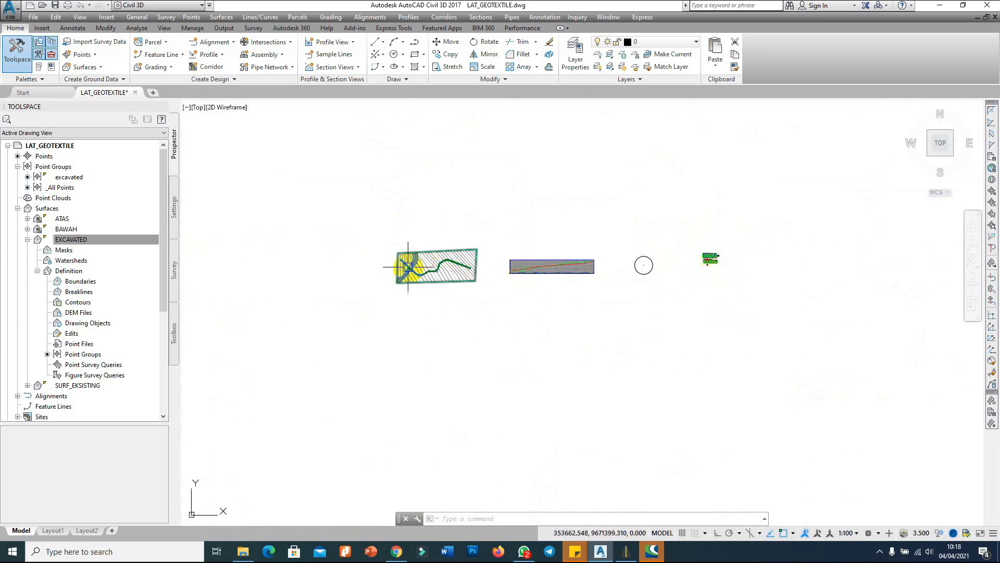
{"action": "scroll", "coordinate": [409, 261], "scroll_direction": "up", "scroll_amount": 7}
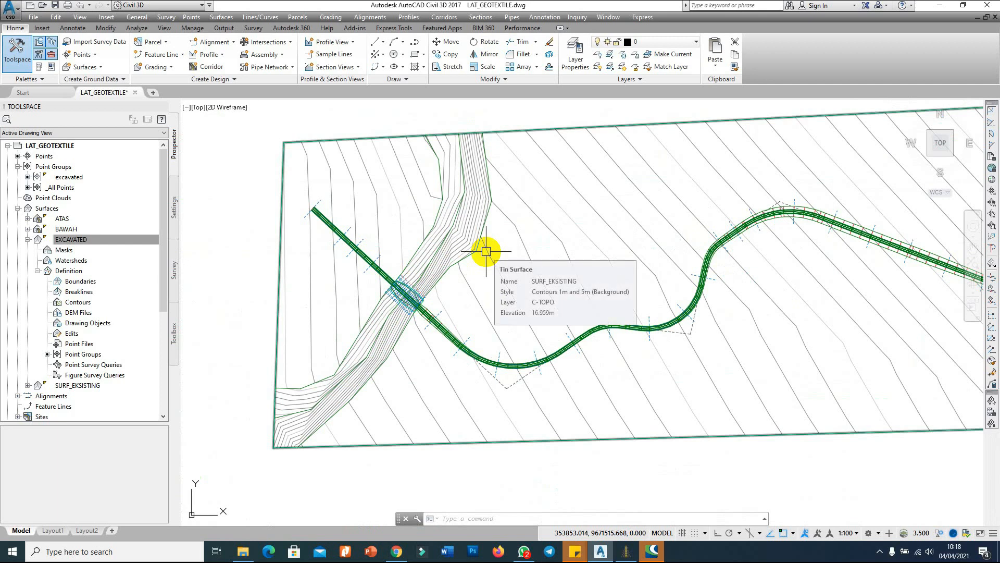